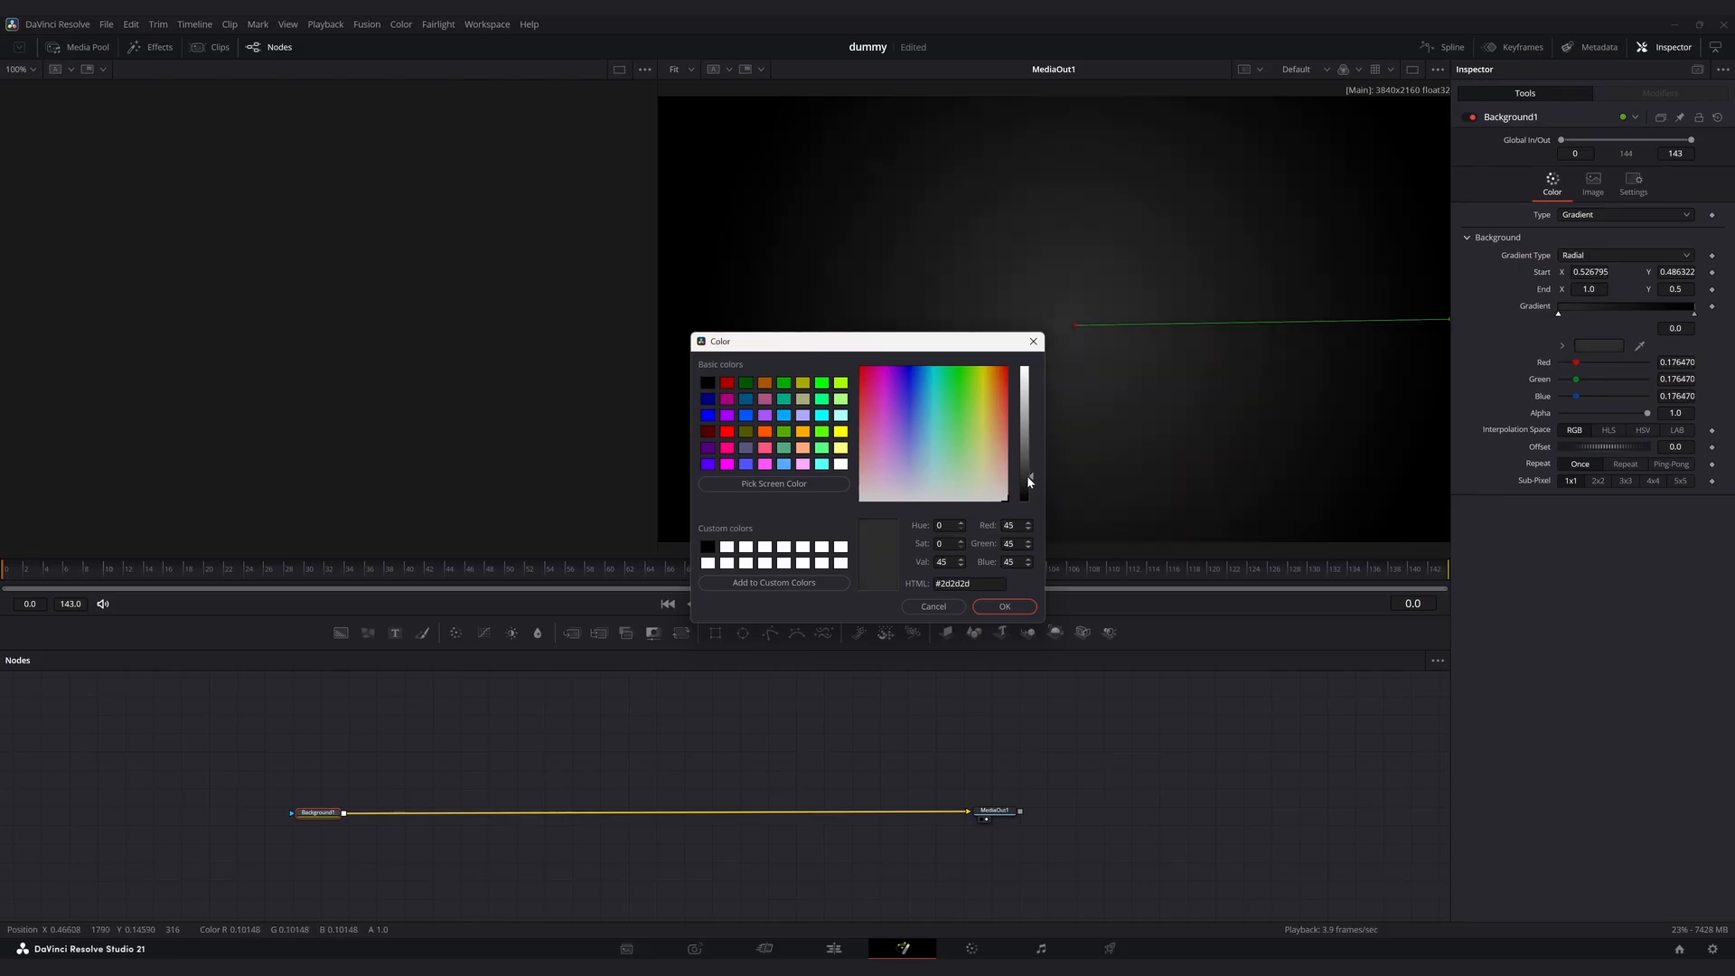
# Accept the dark grey gradient color #2d2d2d and add a Grid node after Background1.
pyautogui.click(1004, 607)
pyautogui.hotkey('shift', 'space')
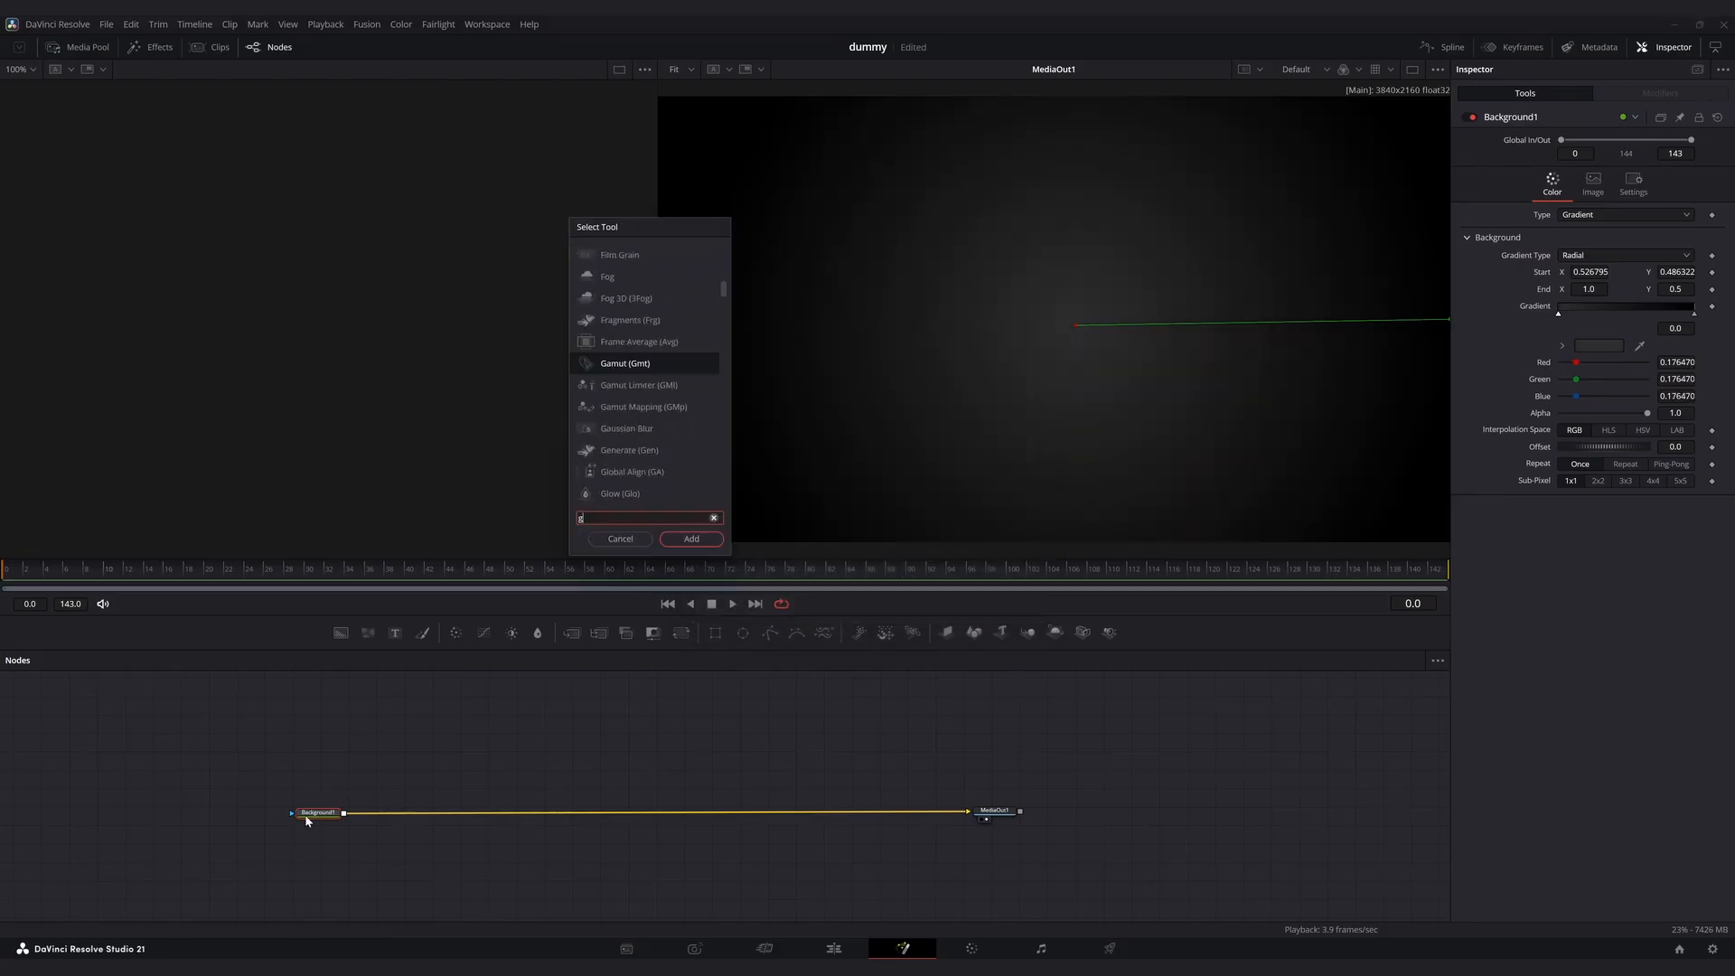
pyautogui.write('grid')
pyautogui.press('Return')
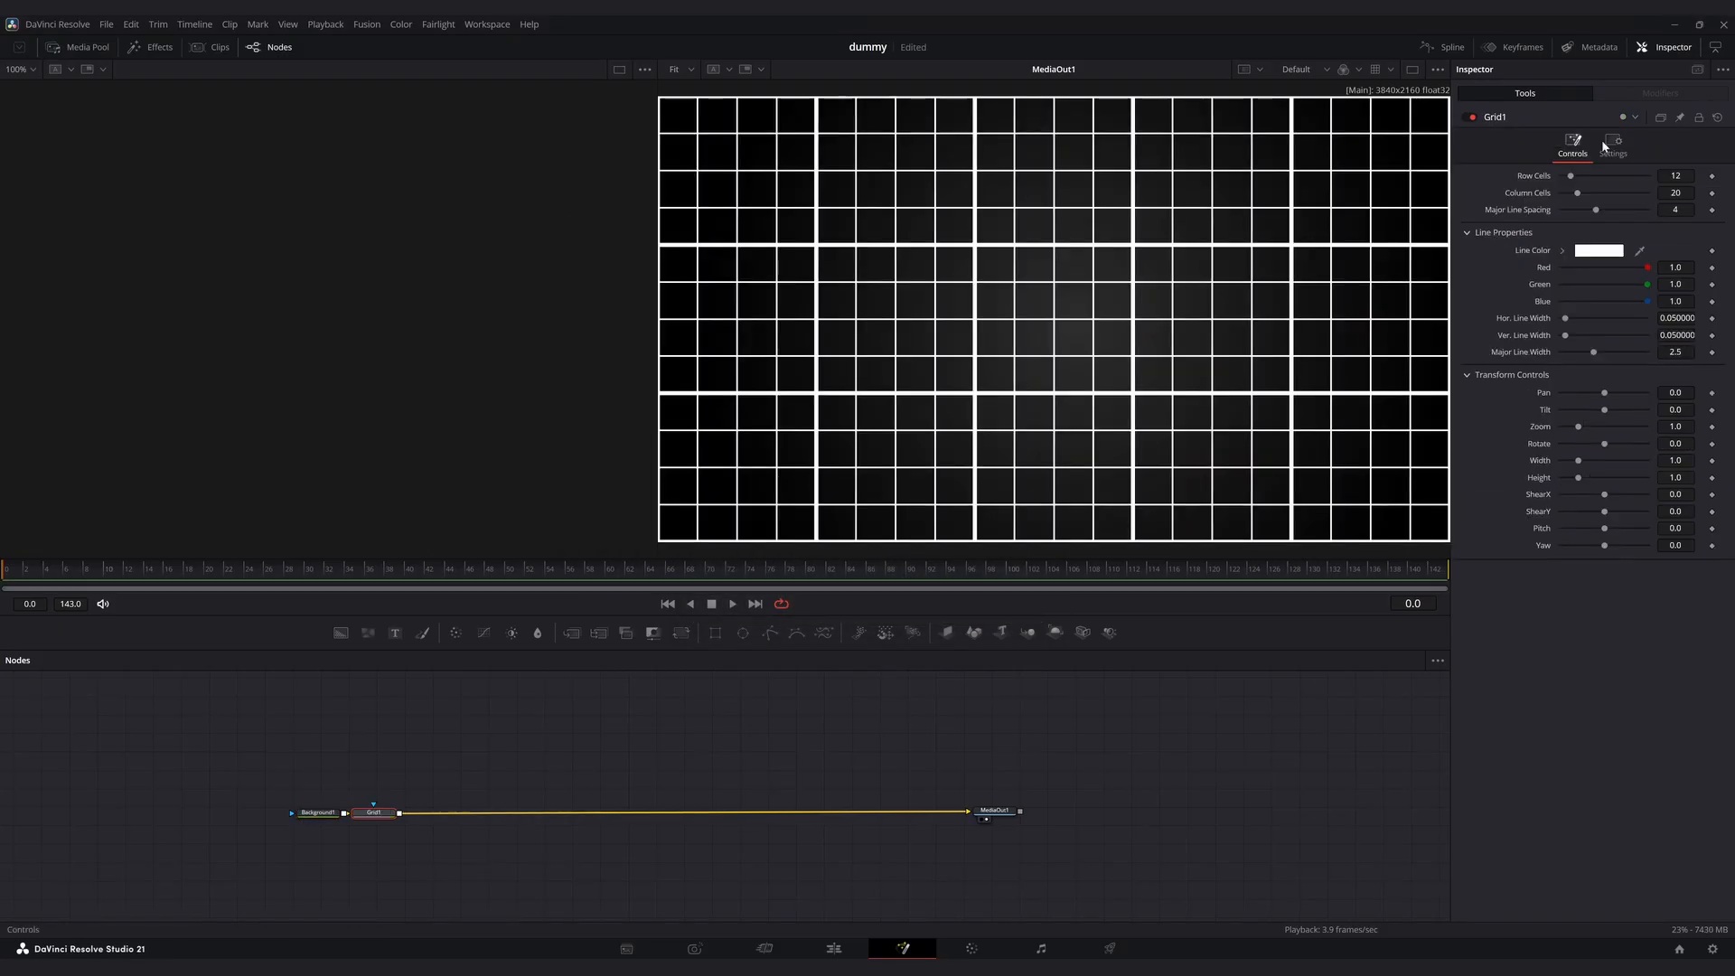
# Set the grid's major line spacing to 0 and its horizontal and vertical line widths to 0.01.
pyautogui.moveTo(1596, 212); pyautogui.dragTo(1560, 213)
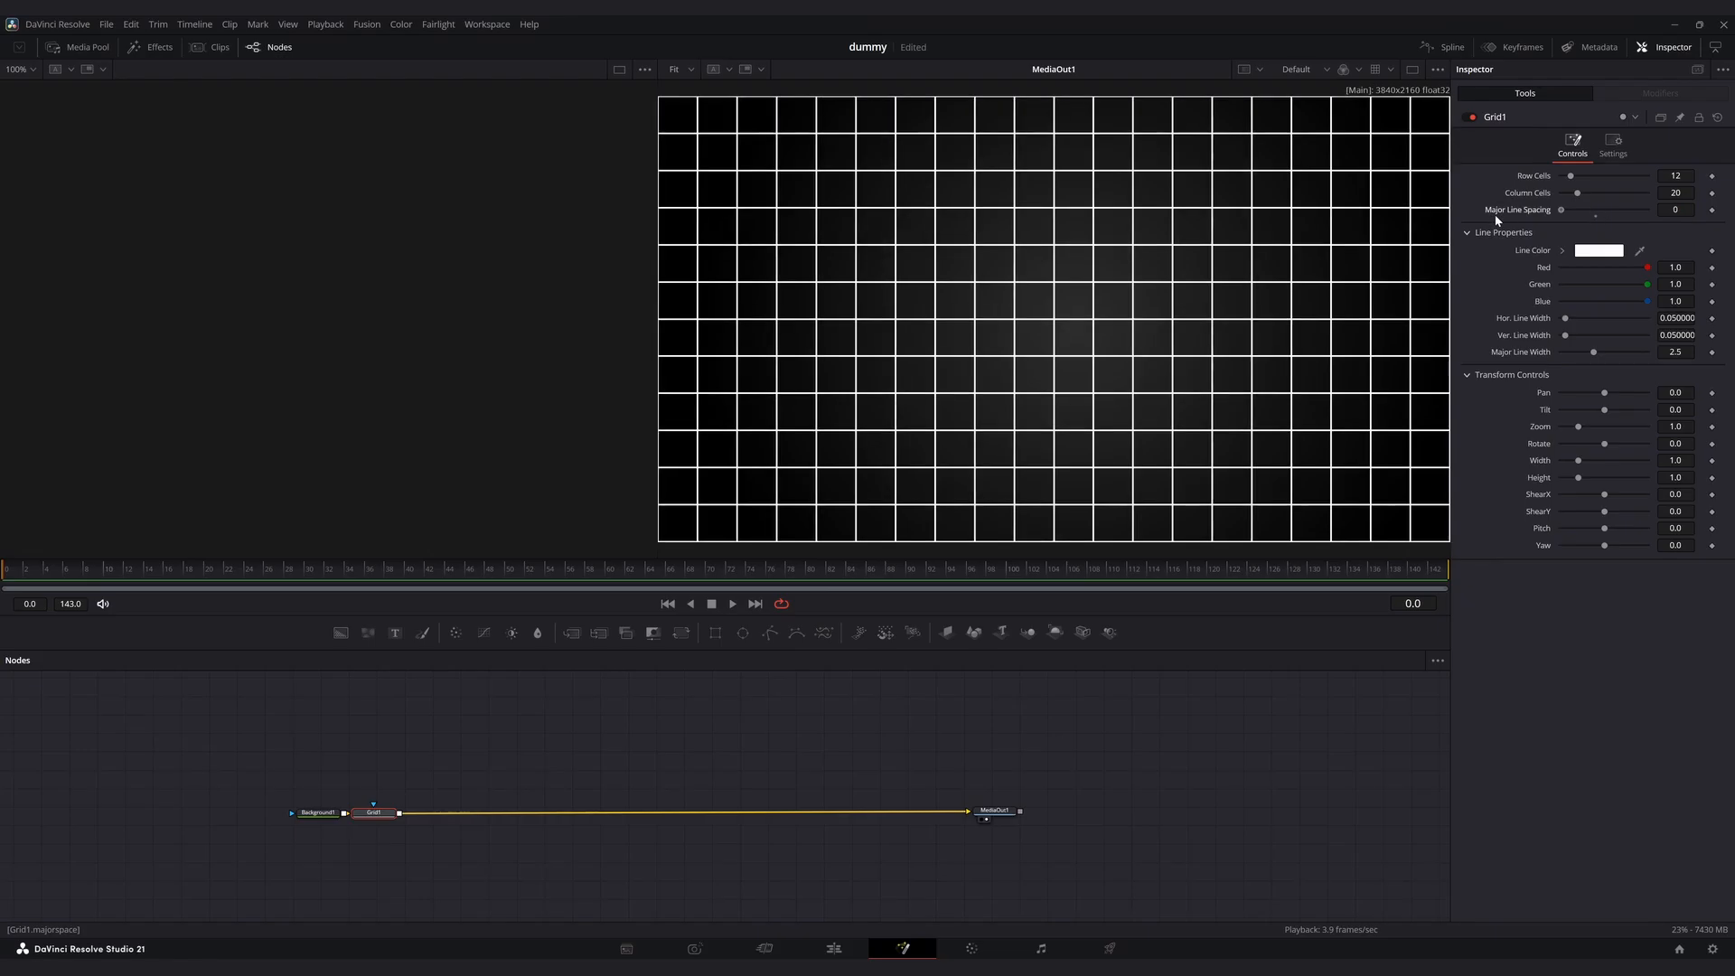
pyautogui.click(1676, 318)
pyautogui.write('0.01')
pyautogui.press('Tab')
pyautogui.write('0.01')
pyautogui.press('Tab')
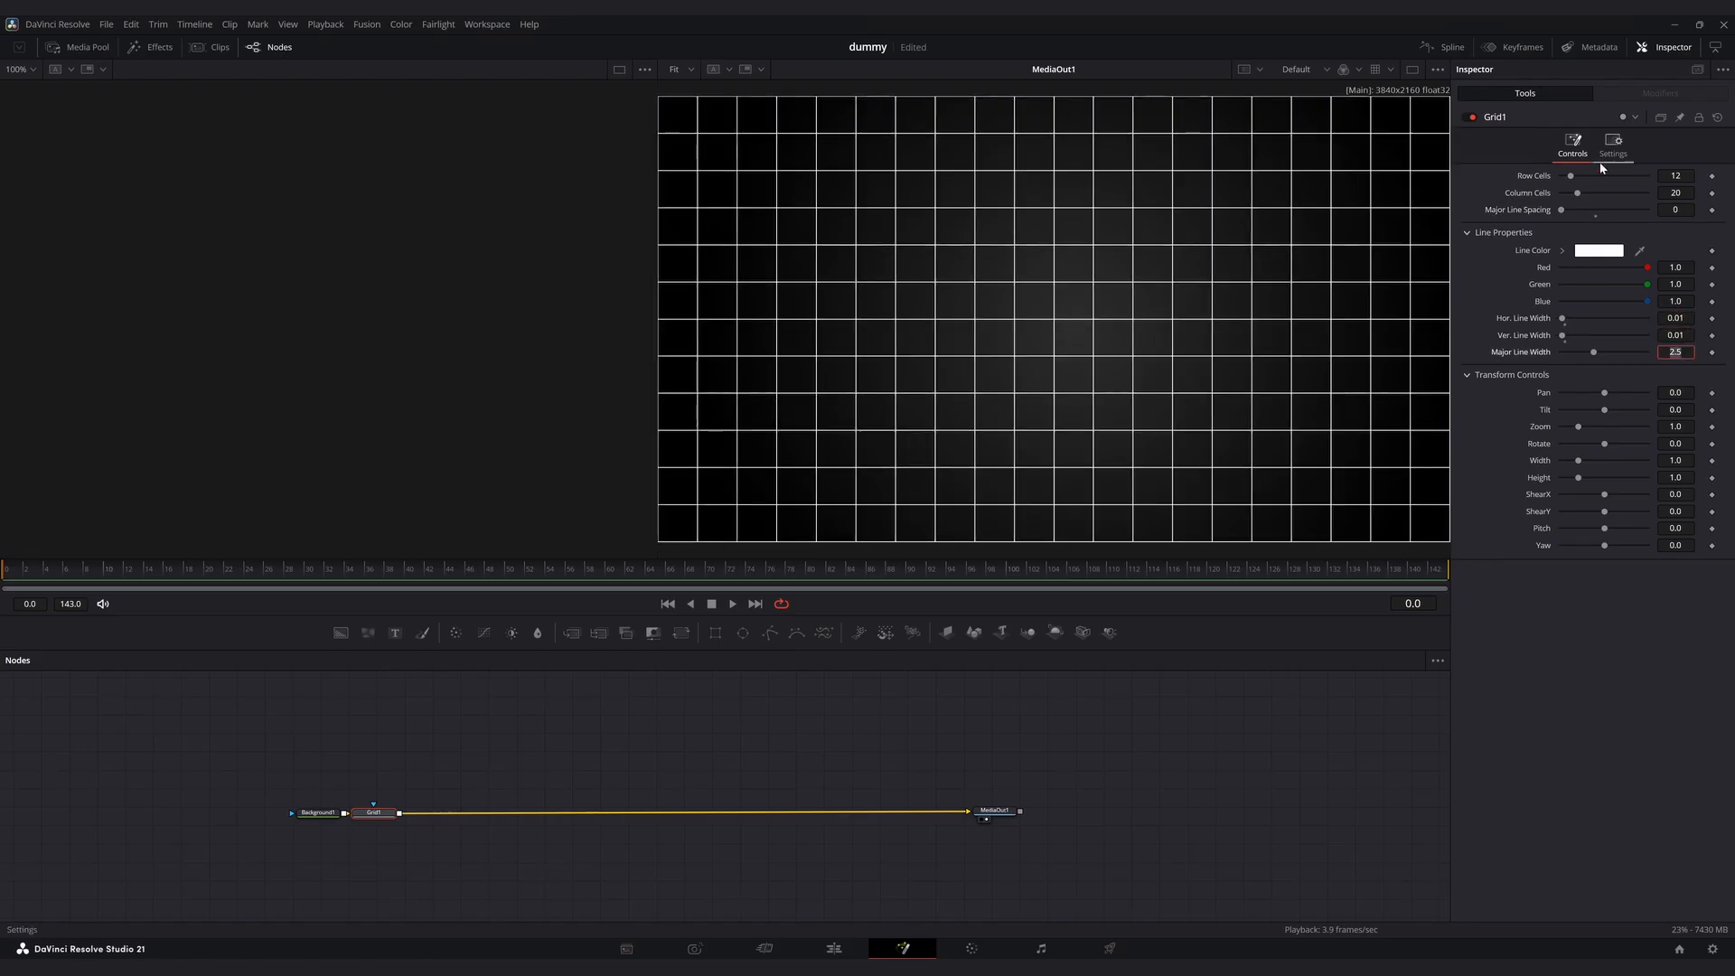
# Set the grid's line color to dark grey with red, green and blue at about 0.192.
pyautogui.click(1598, 250)
pyautogui.click(1029, 481)
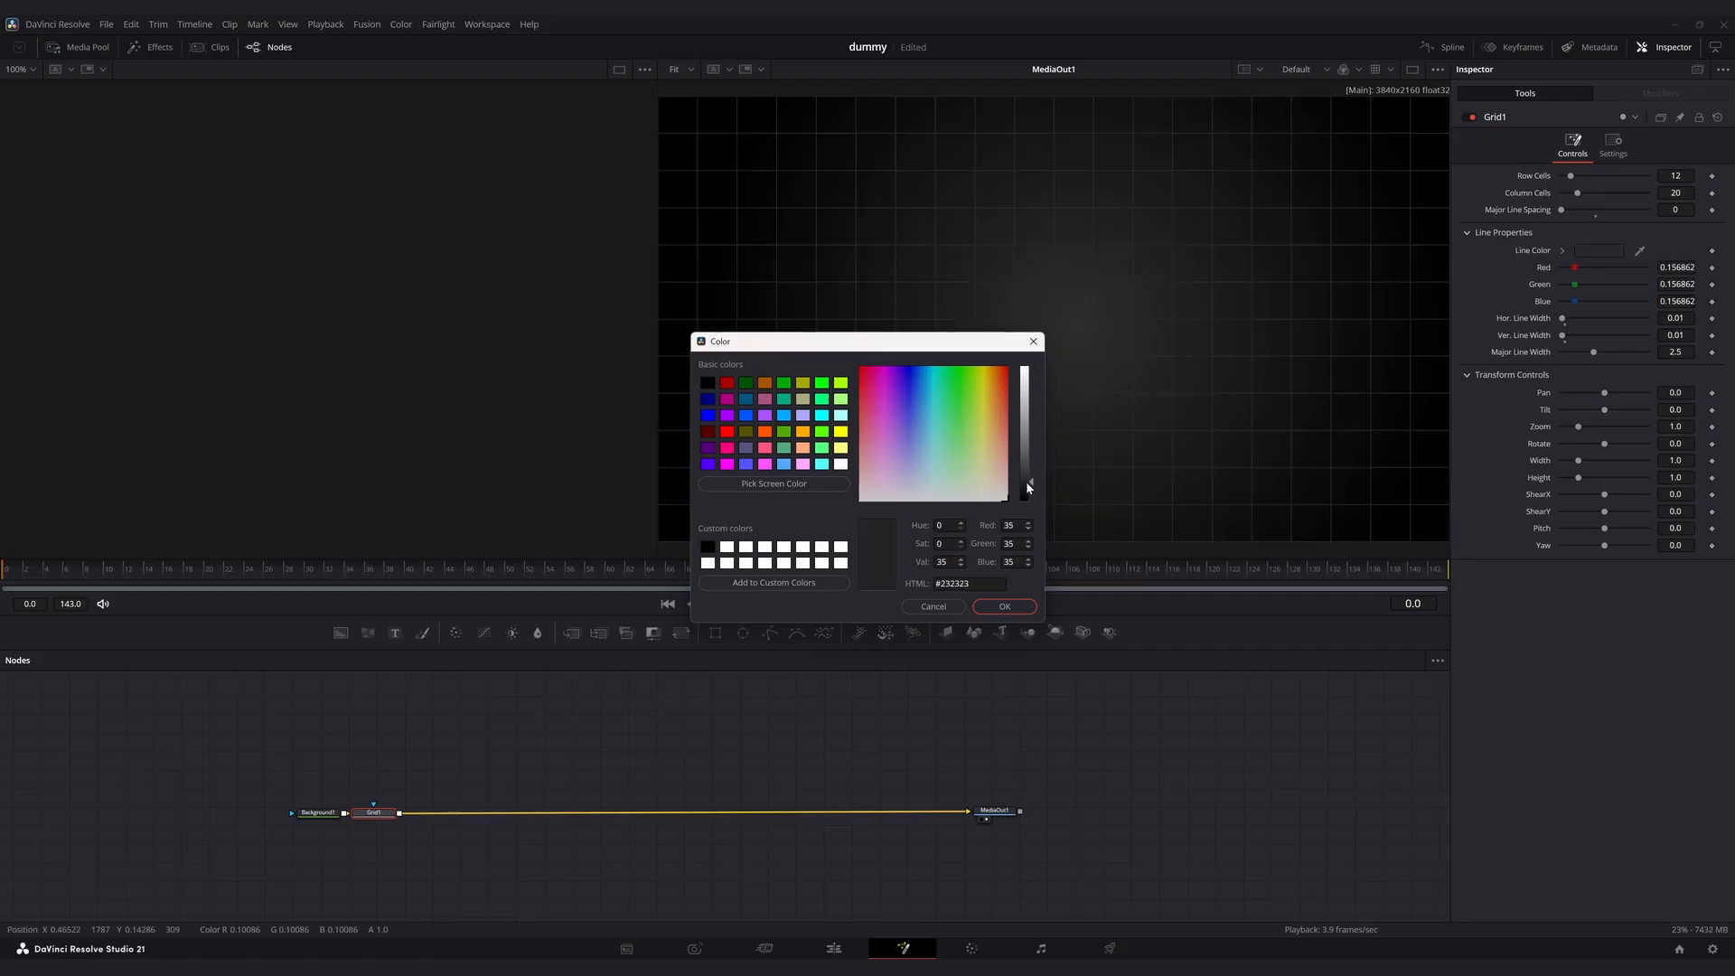
pyautogui.moveTo(1027, 475); pyautogui.dragTo(1023, 473)
pyautogui.click(1003, 606)
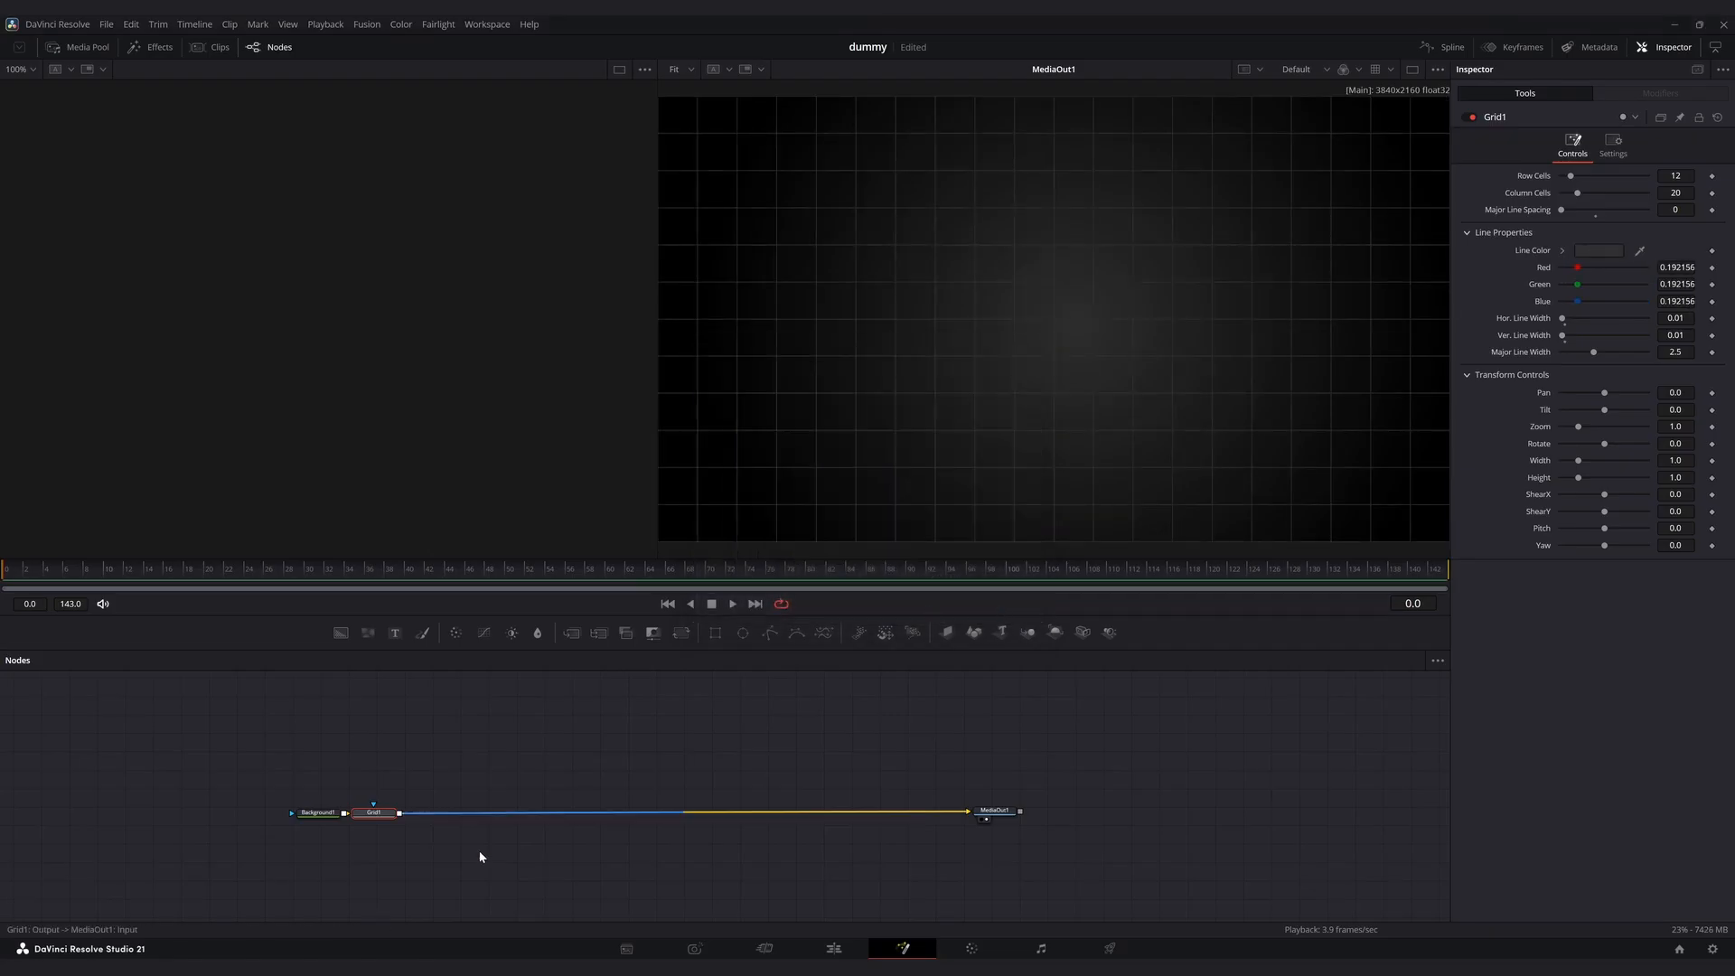
# Add a Soft Glow node after Grid1, with gain 0.984 and glow size 12.6.
pyautogui.hotkey('shift', 'space')
pyautogui.write('sof')
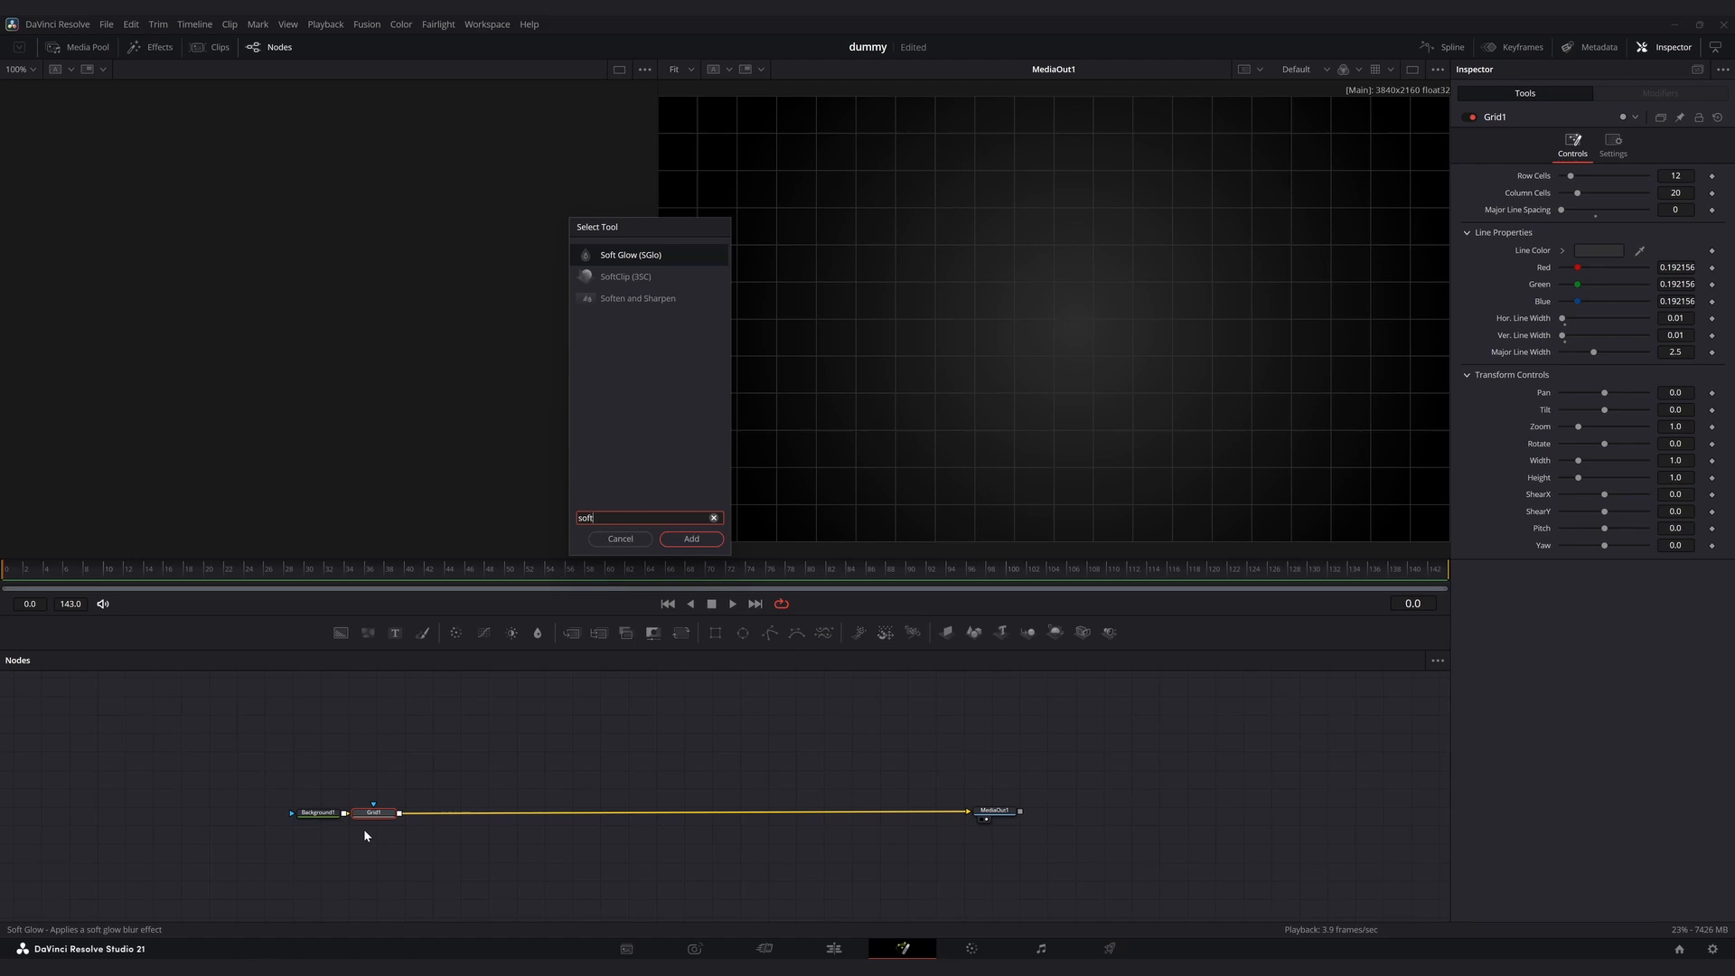
pyautogui.write('t')
pyautogui.press('Return')
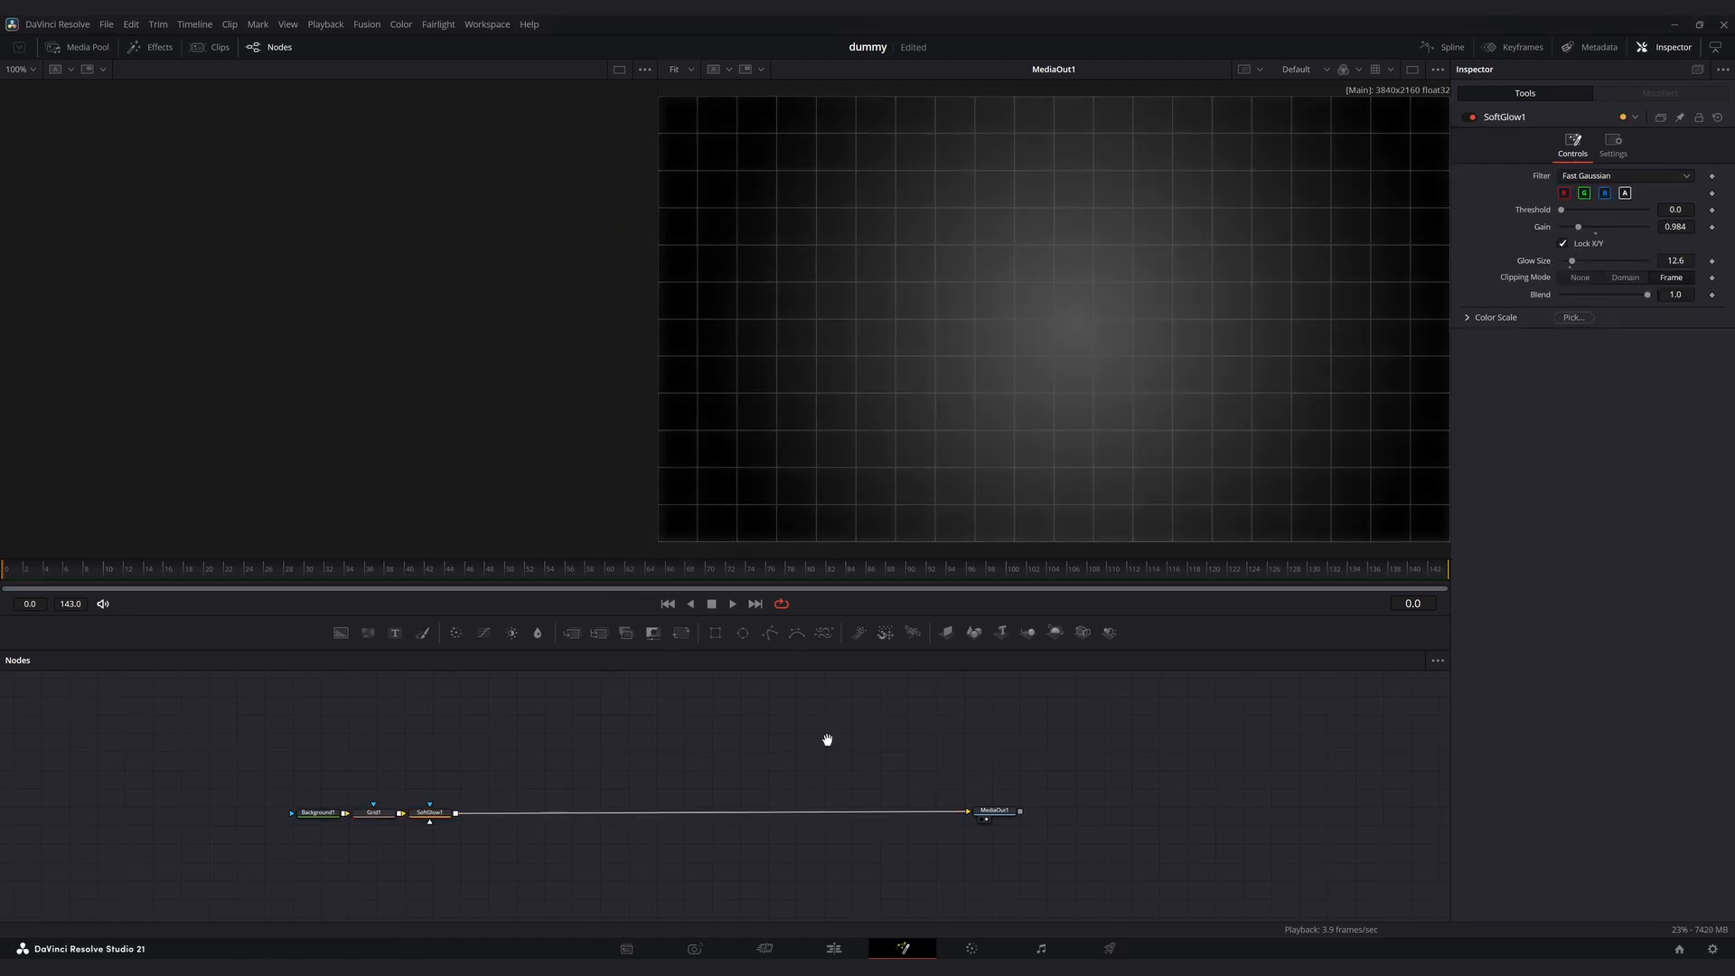
# Add a Merge 3D node in the free area above the background chain and connect a Renderer 3D node to its output.
pyautogui.moveTo(825, 736); pyautogui.dragTo(898, 810)
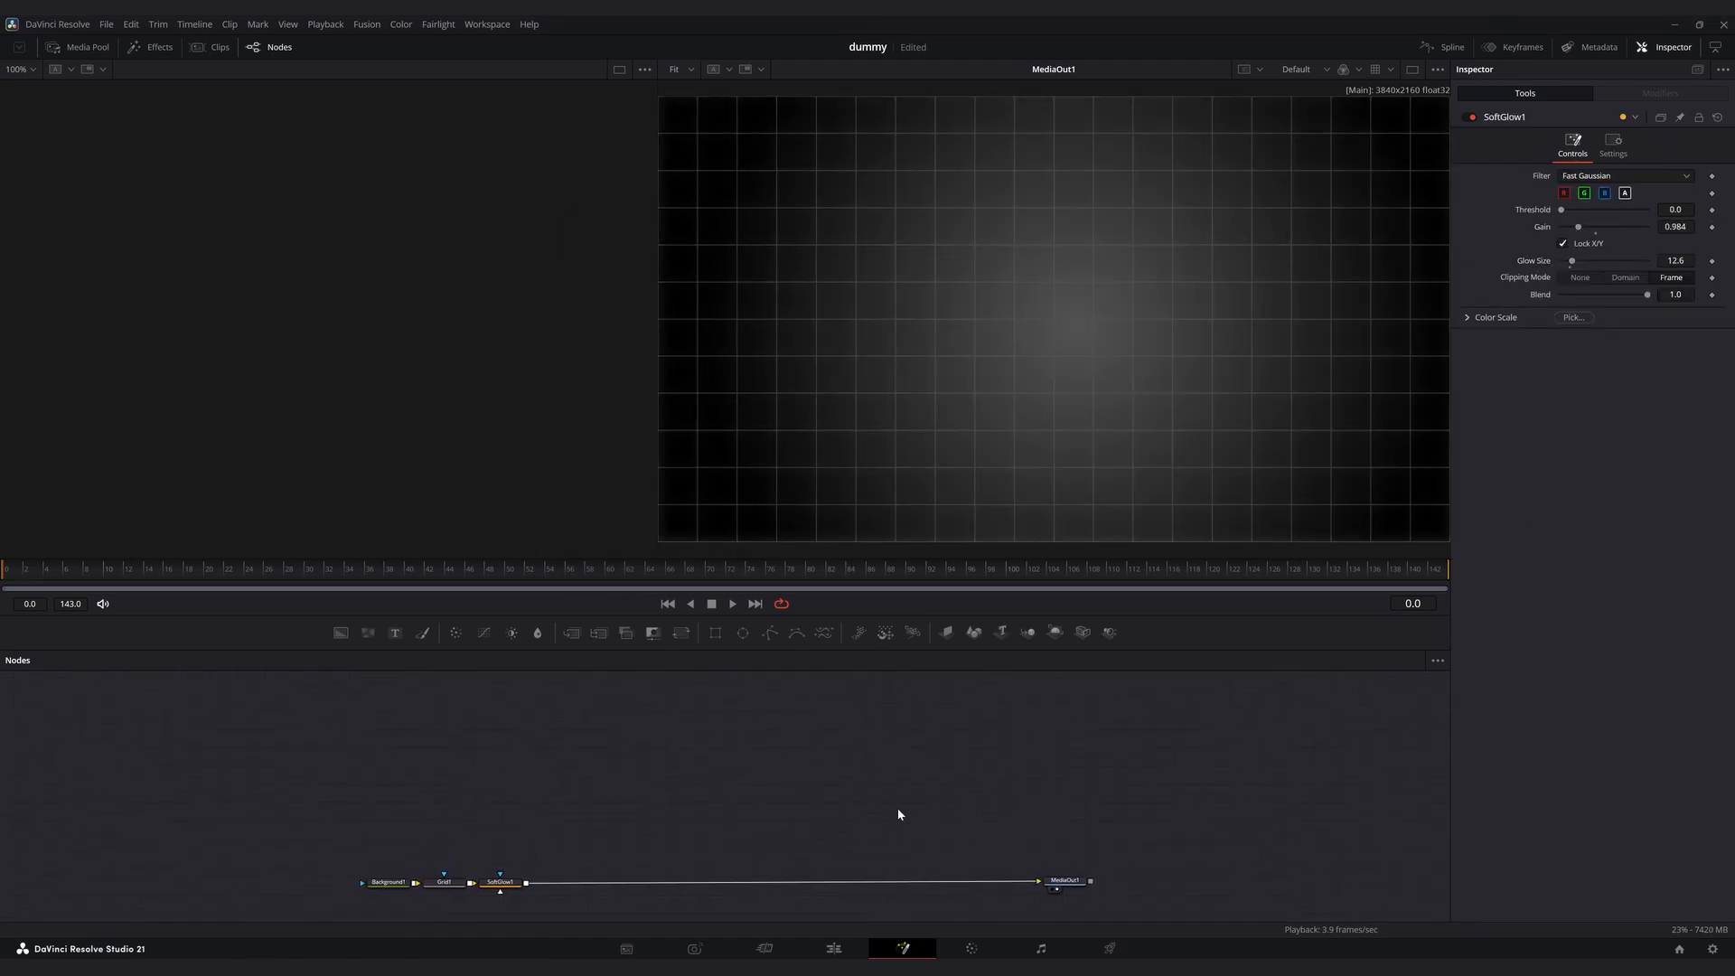
pyautogui.click(1027, 632)
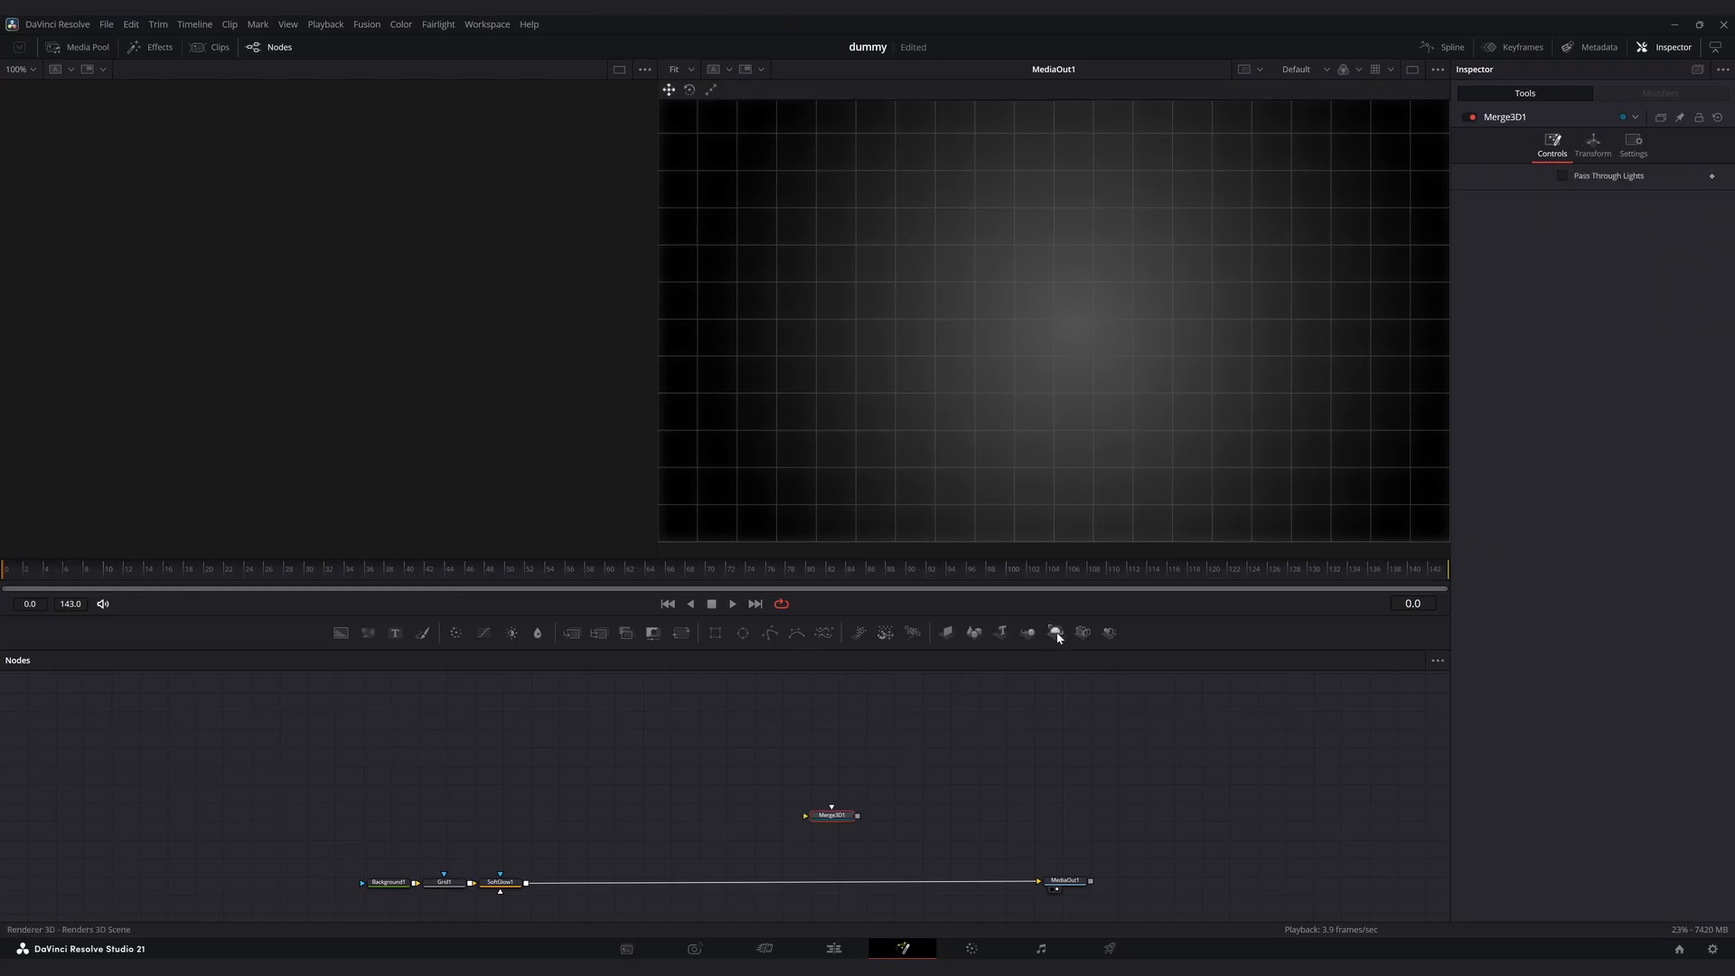
pyautogui.click(1056, 633)
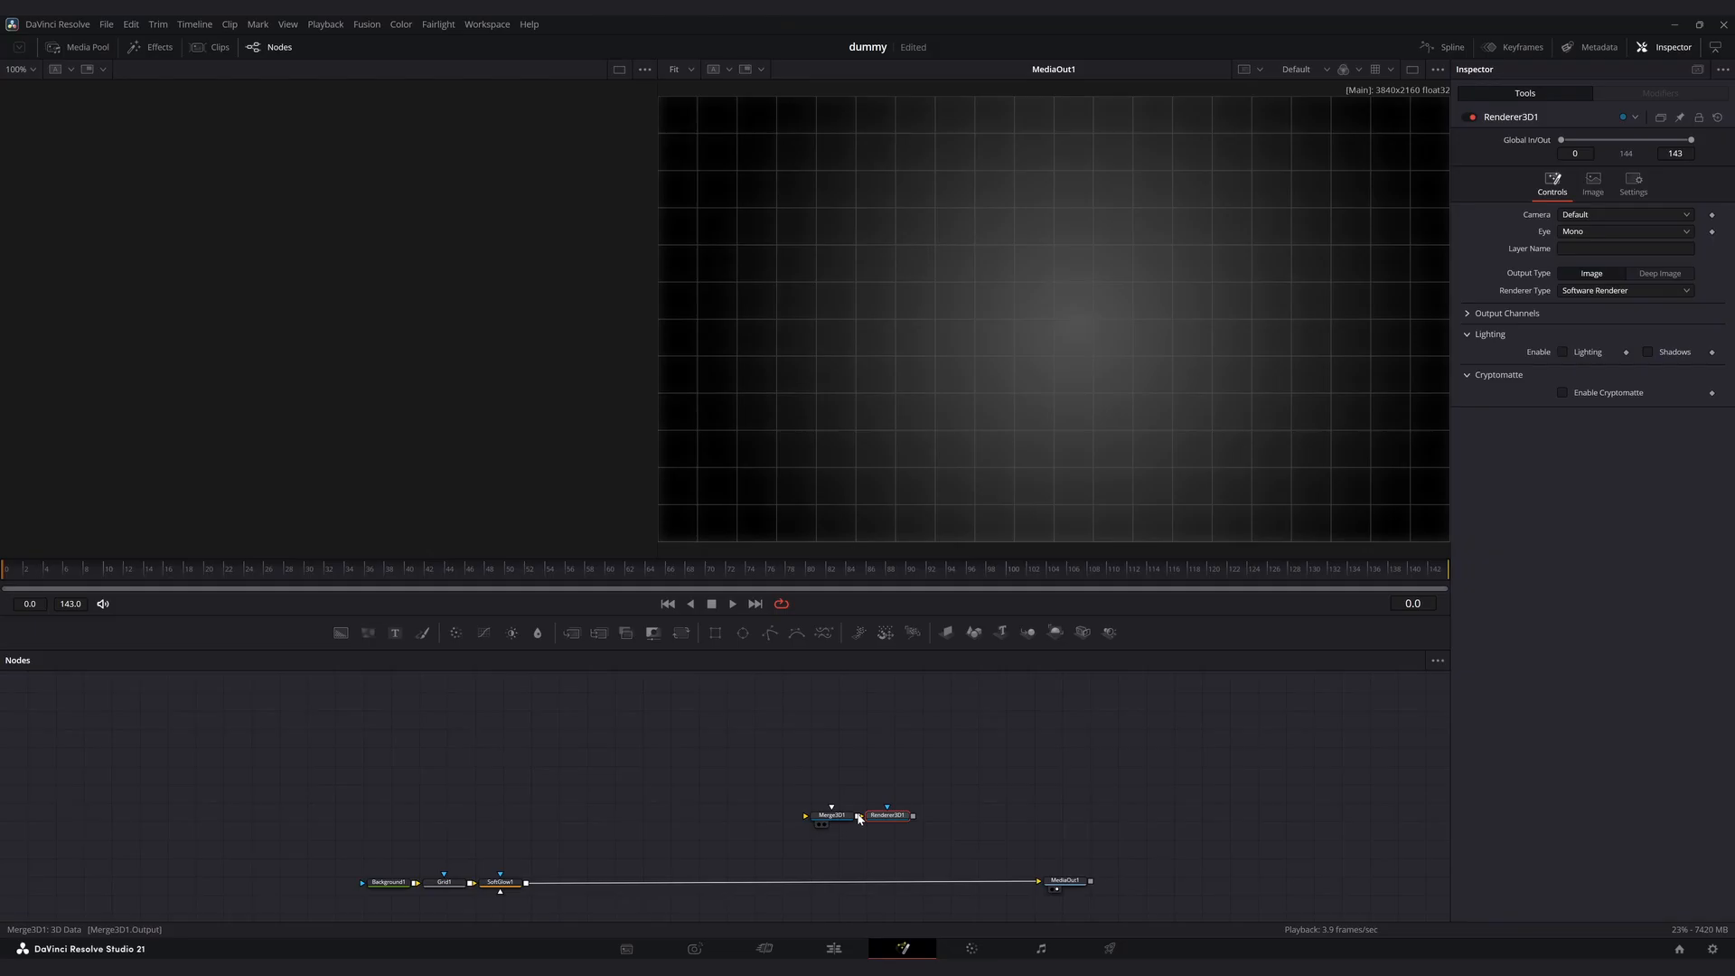
# Show Renderer3D1 in viewer 2 and Merge3D1 in viewer 1, and space the two nodes apart.
pyautogui.press('2')
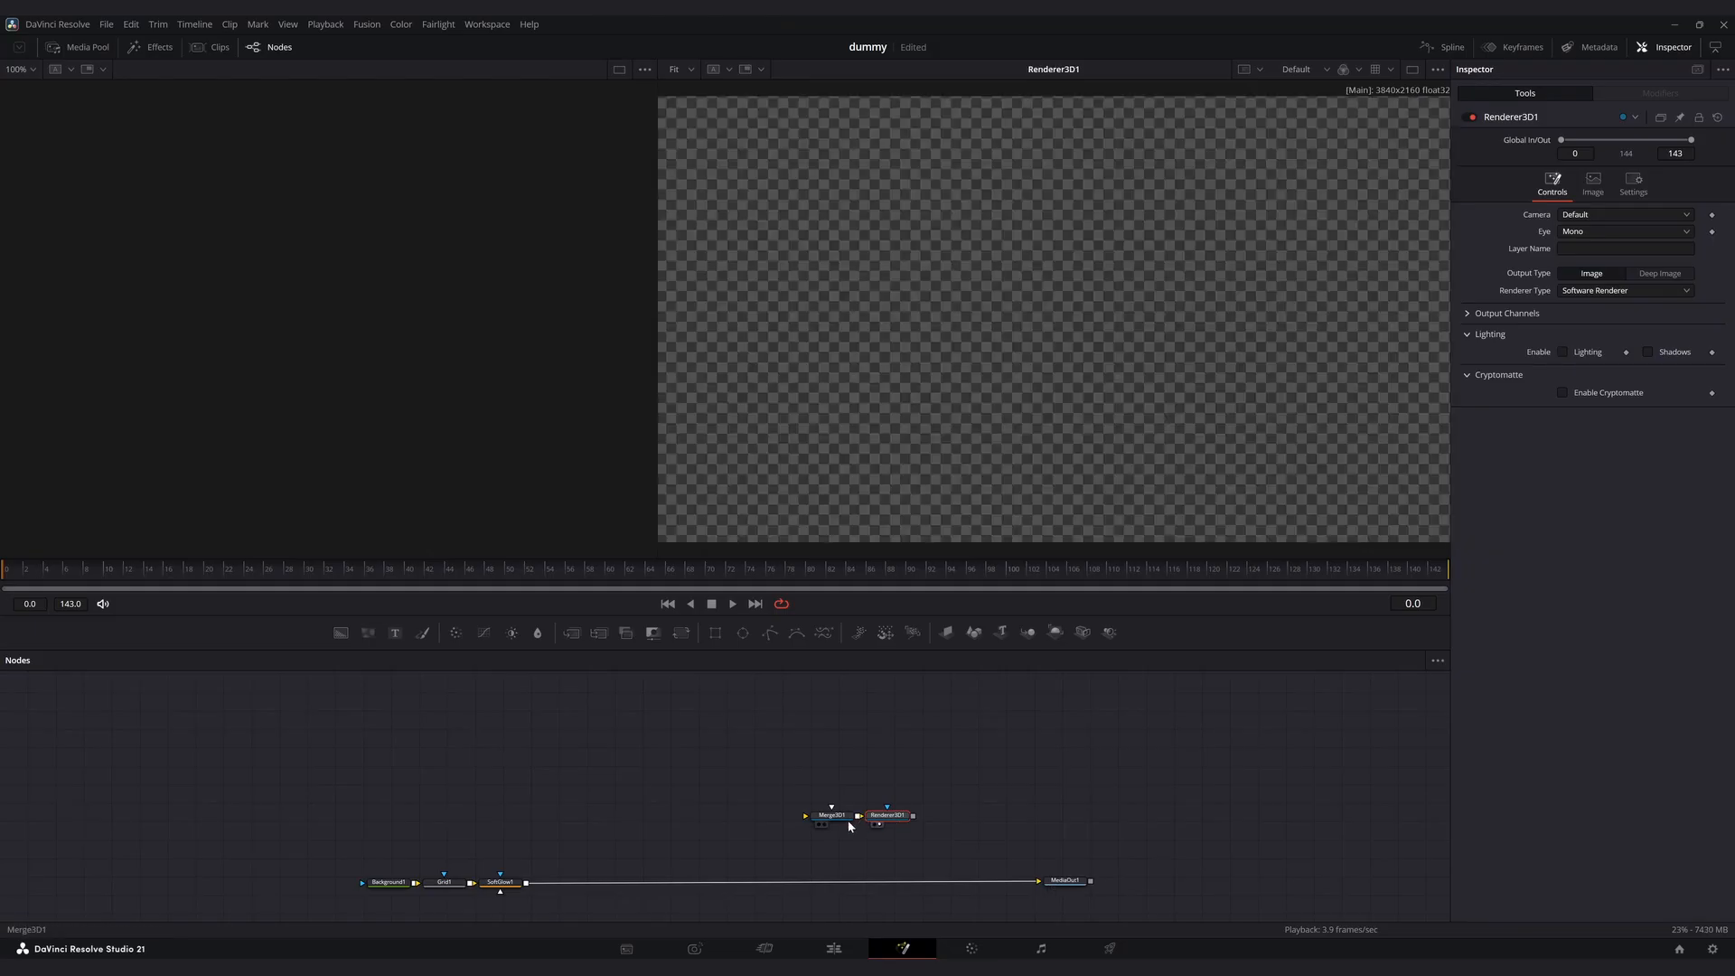
pyautogui.click(838, 820)
pyautogui.press('1')
pyautogui.moveTo(837, 820); pyautogui.dragTo(816, 823)
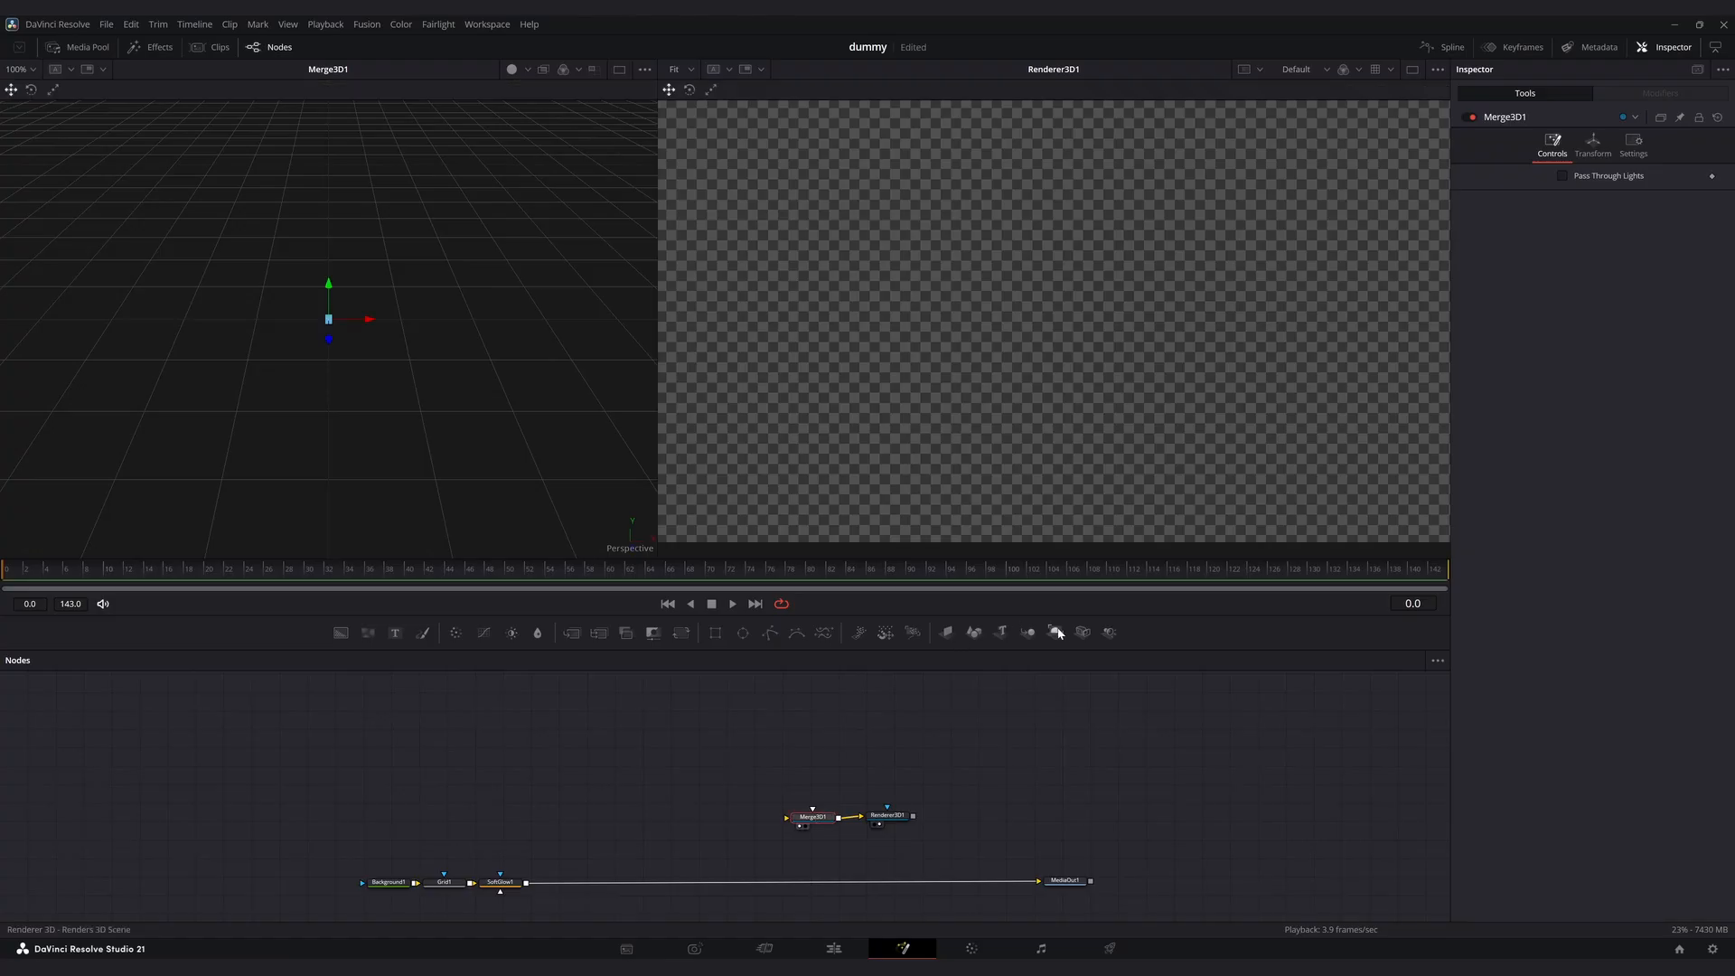
# Add a Camera 3D node and a Spot Light node, both connected to Merge3D1.
pyautogui.click(1082, 632)
pyautogui.moveTo(815, 835)
pyautogui.mouseDown()
pyautogui.moveTo(860, 696)
pyautogui.moveTo(822, 826)
pyautogui.mouseUp()
pyautogui.click(1110, 632)
# Enable Use Target in the transform settings of both Camera3D1 and SpotLight1.
pyautogui.click(857, 696)
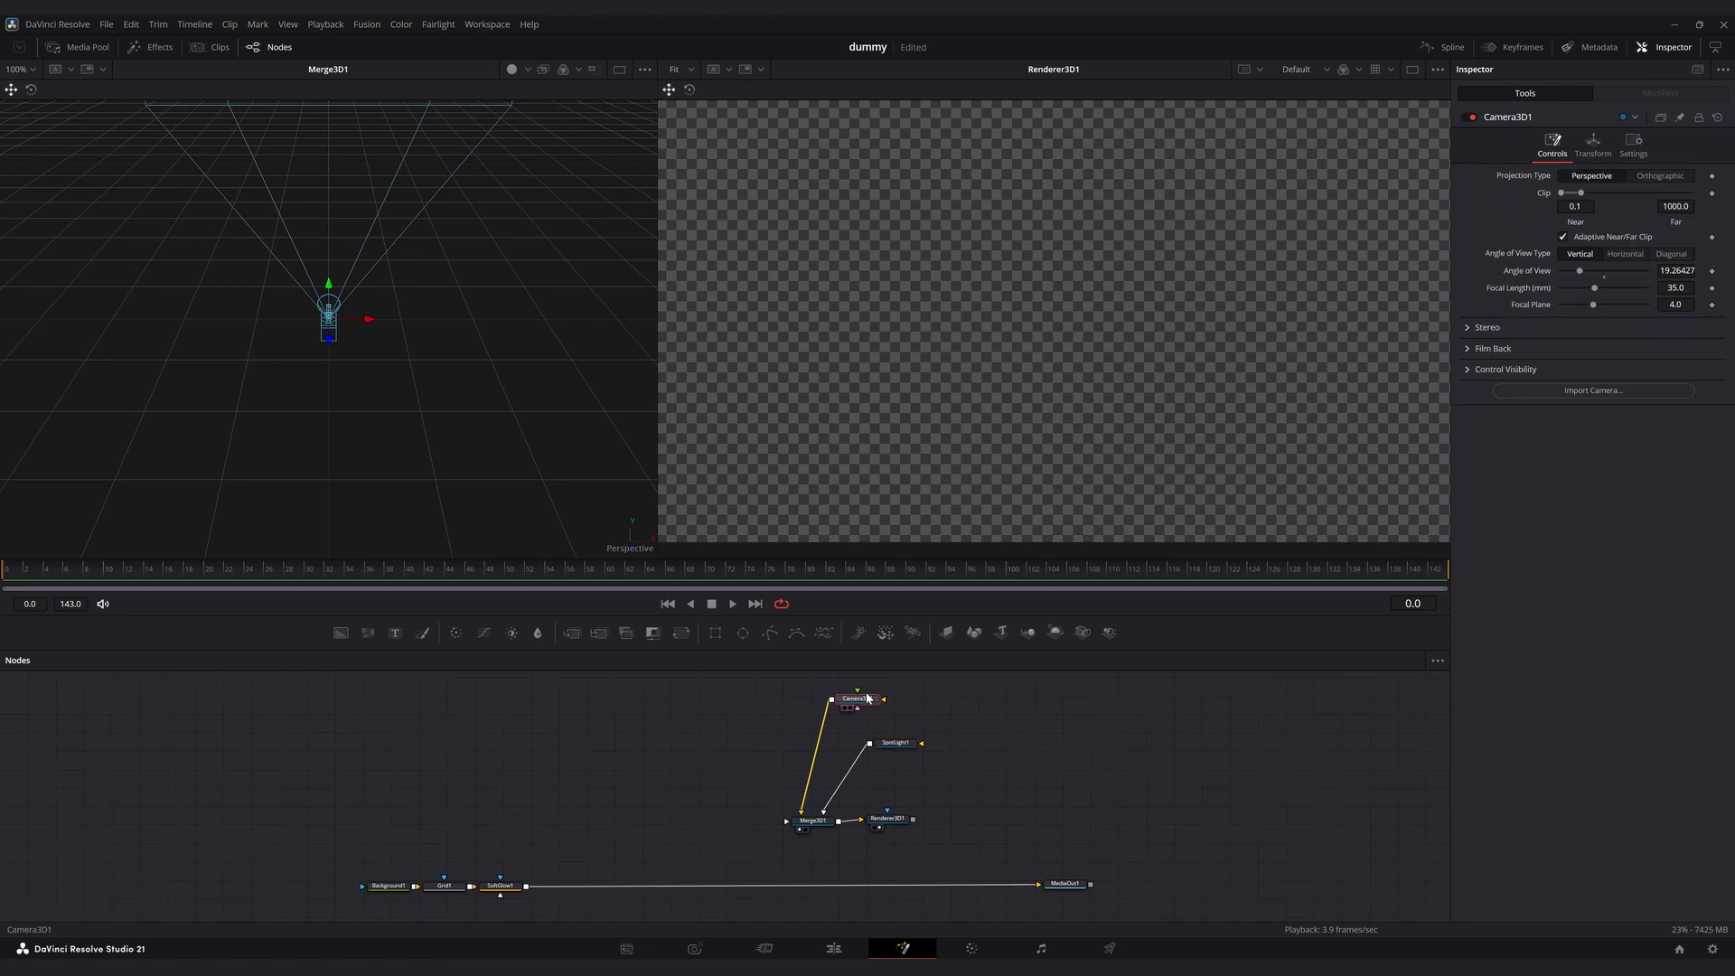
pyautogui.click(1594, 134)
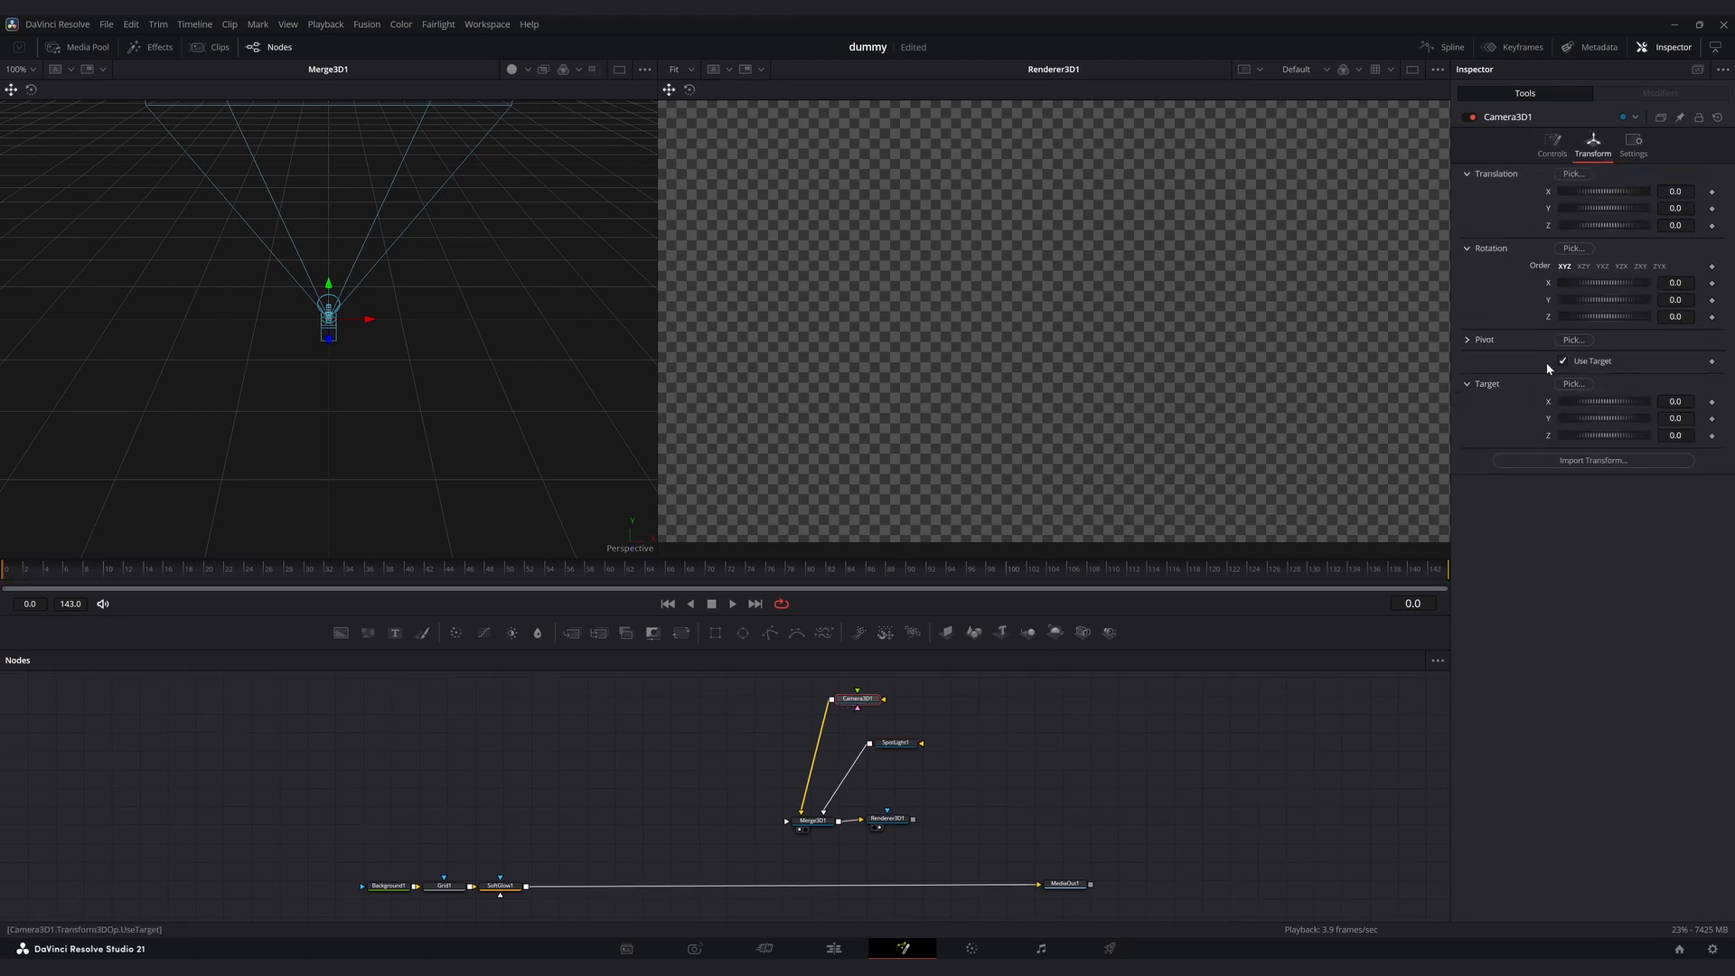
pyautogui.click(891, 745)
pyautogui.click(1593, 143)
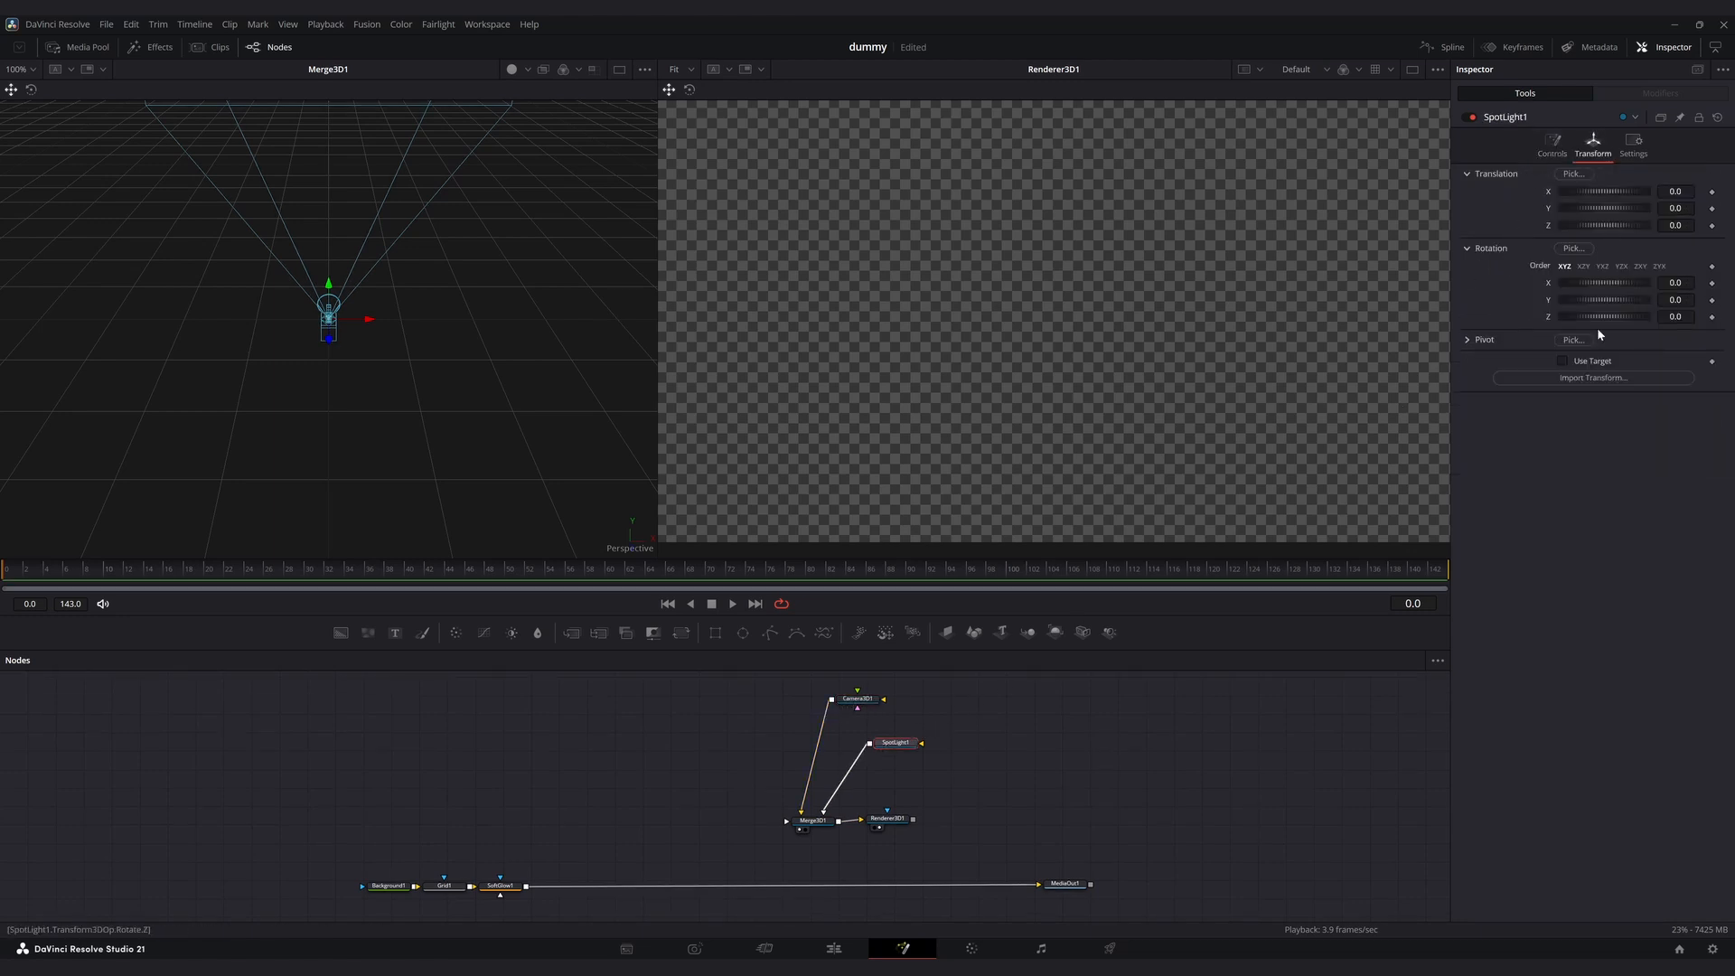
pyautogui.click(1581, 362)
pyautogui.click(1581, 362)
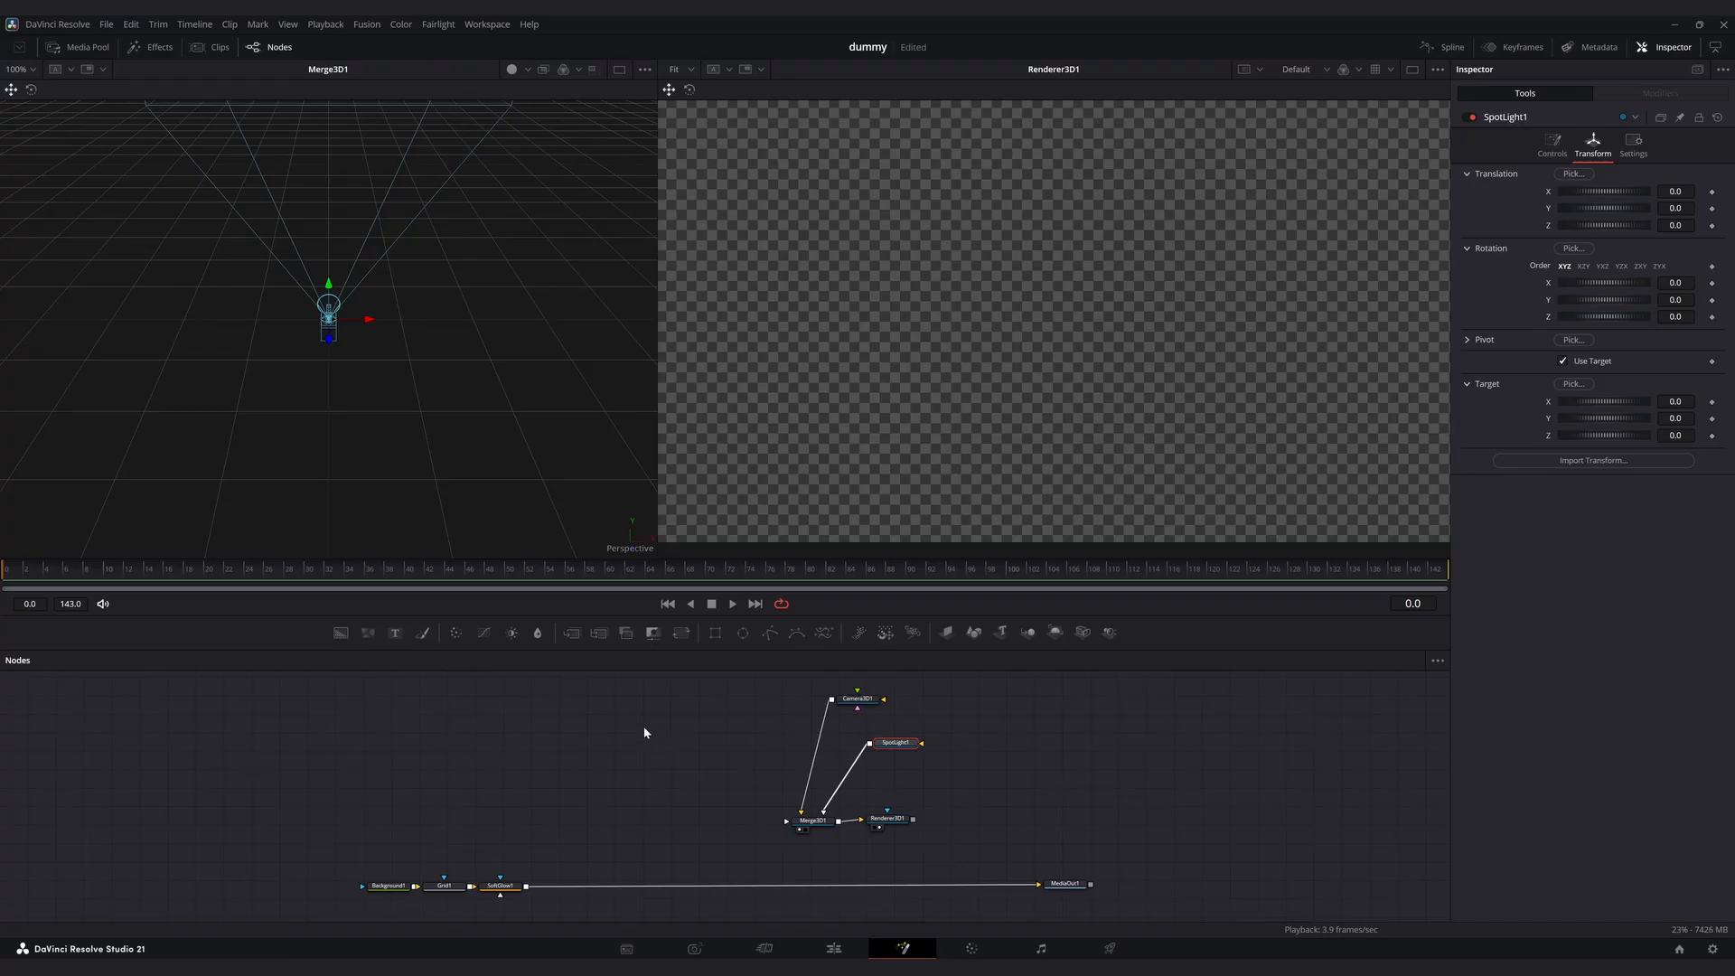
# Add a second Background node feeding a Shape 3D node that is connected to Merge3D1.
pyautogui.click(449, 750)
pyautogui.click(341, 632)
pyautogui.moveTo(441, 753); pyautogui.dragTo(801, 826)
pyautogui.hotkey('shift', 'space')
pyautogui.write('shape')
pyautogui.press('Return')
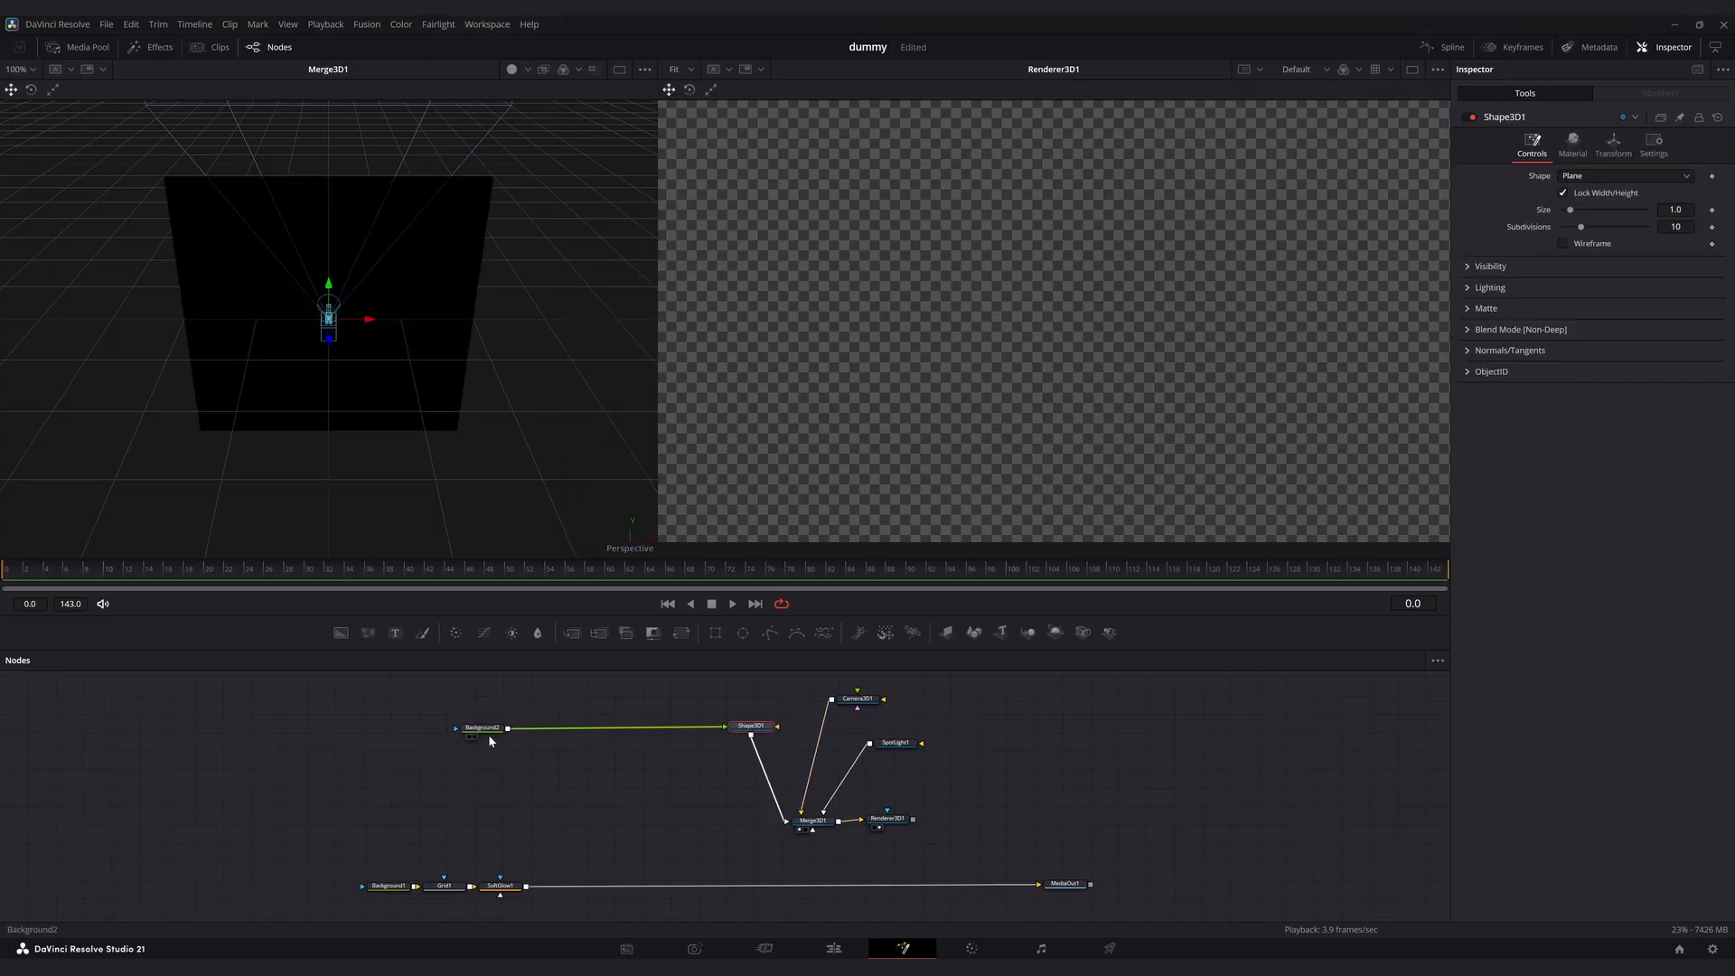
# Rename the new Background node as Planet.
pyautogui.click(488, 734)
pyautogui.press('F2')
pyautogui.write('Planet')
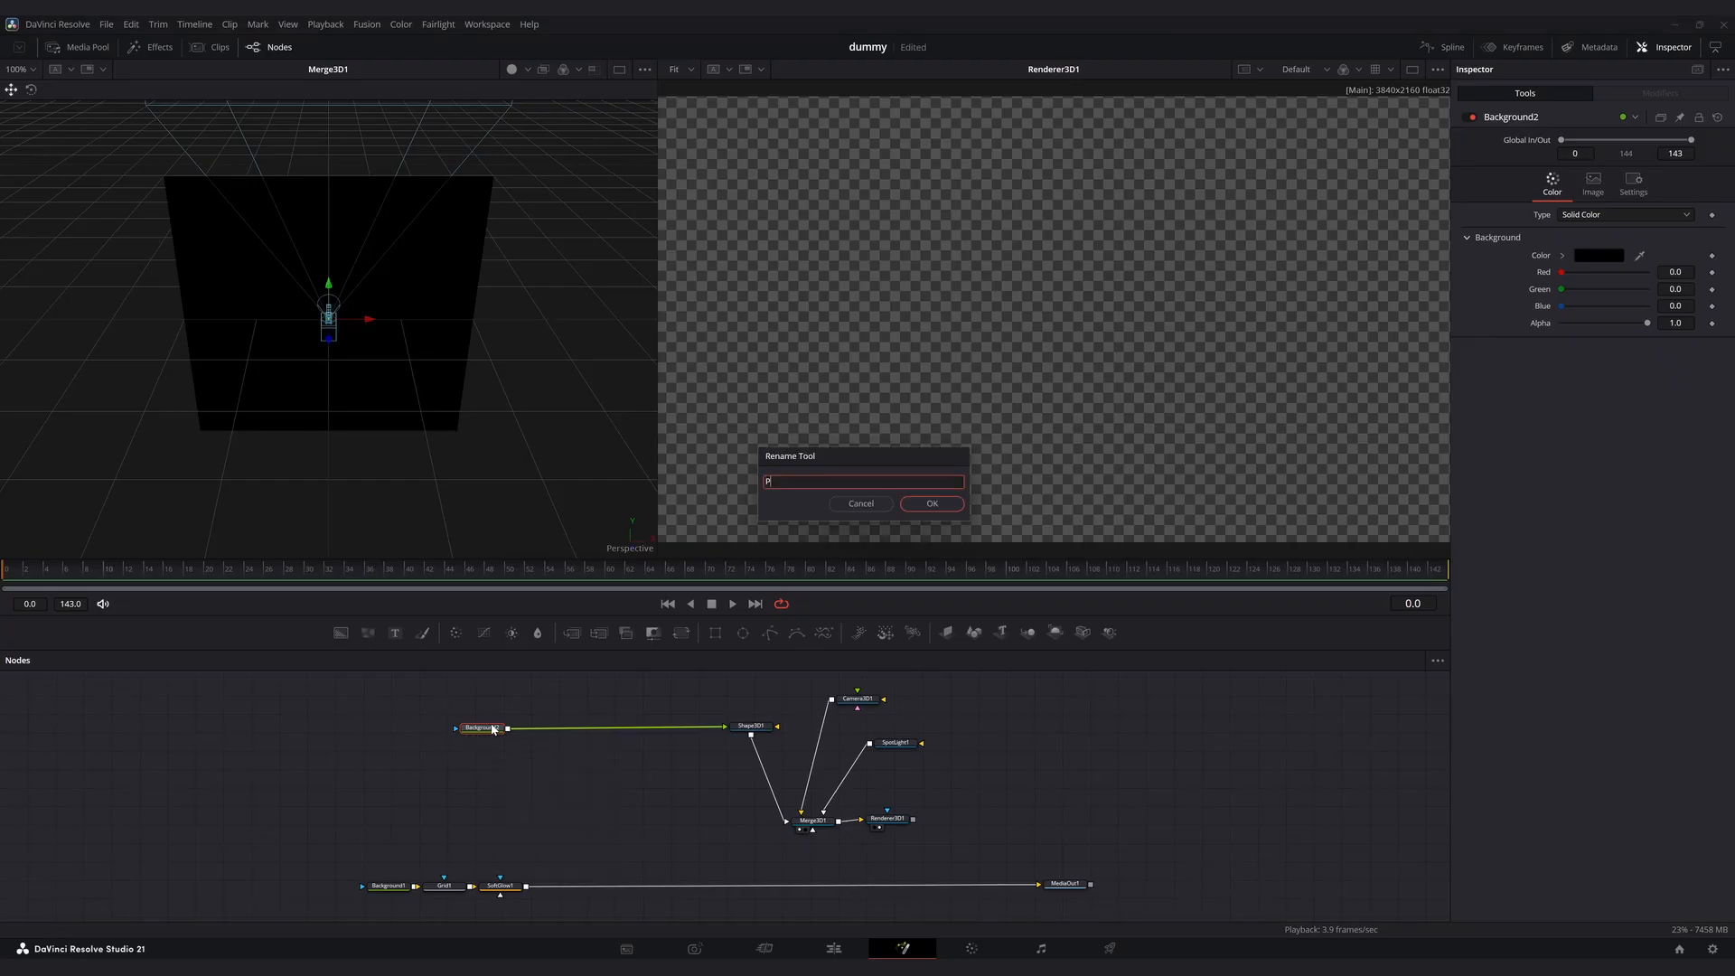
pyautogui.press('Return')
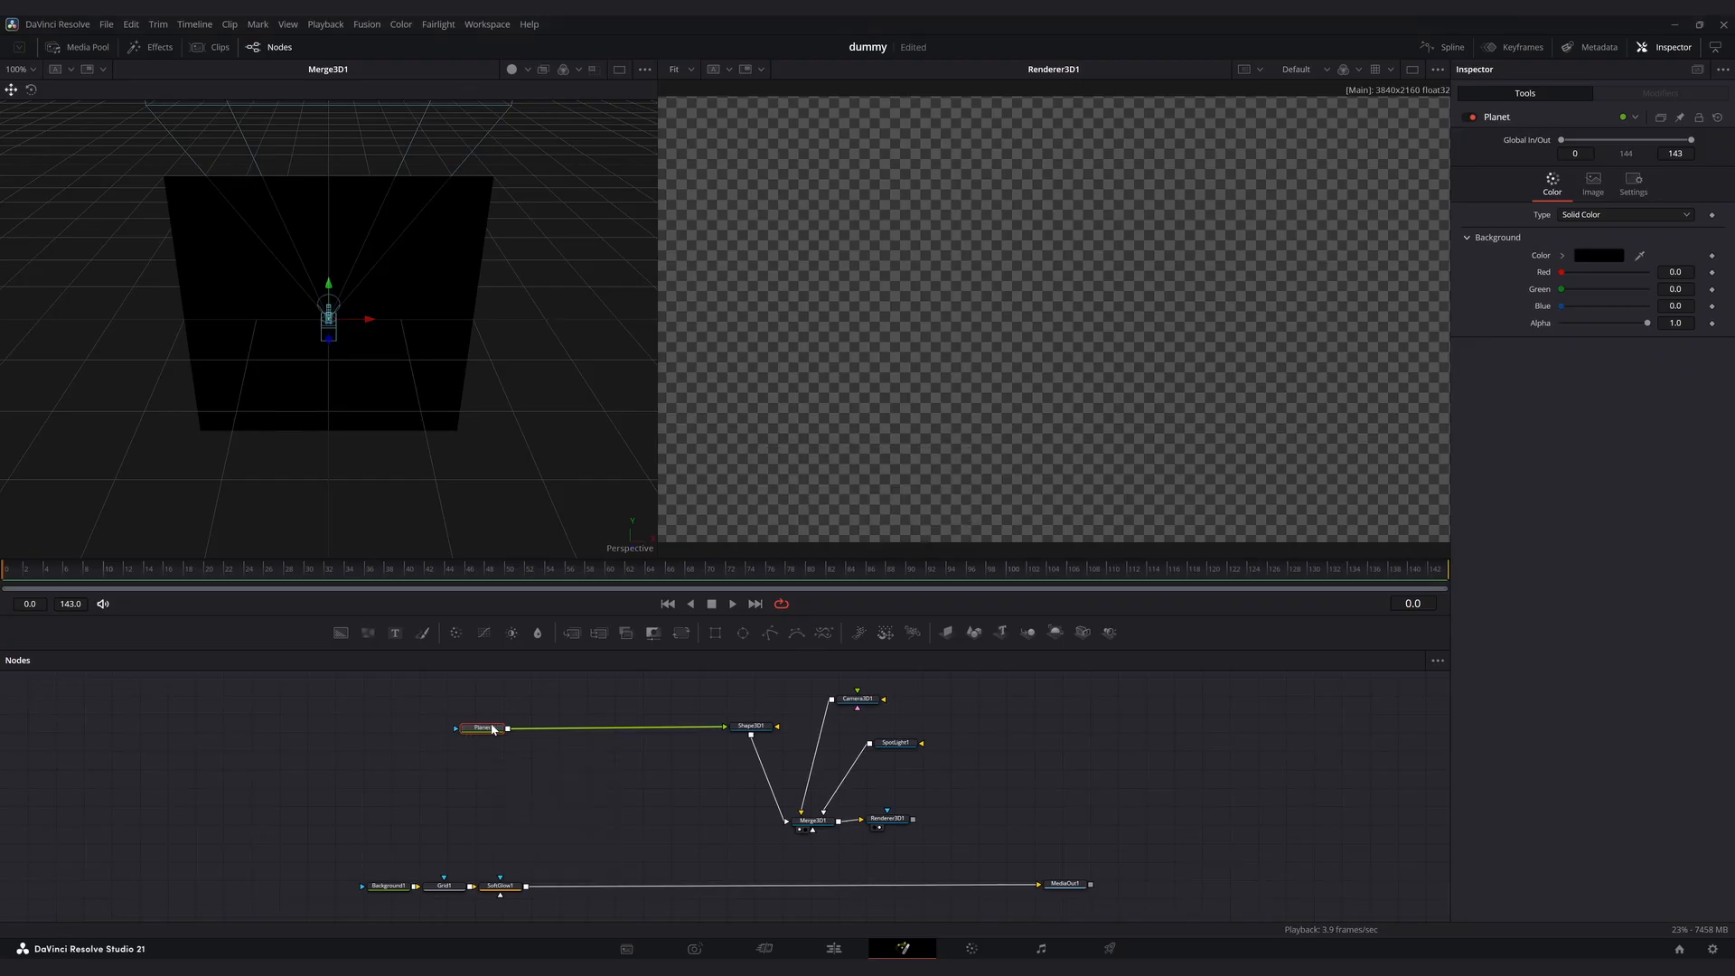
# Change the shape type of Shape3D1 to Sphere.
pyautogui.click(751, 725)
pyautogui.click(1590, 176)
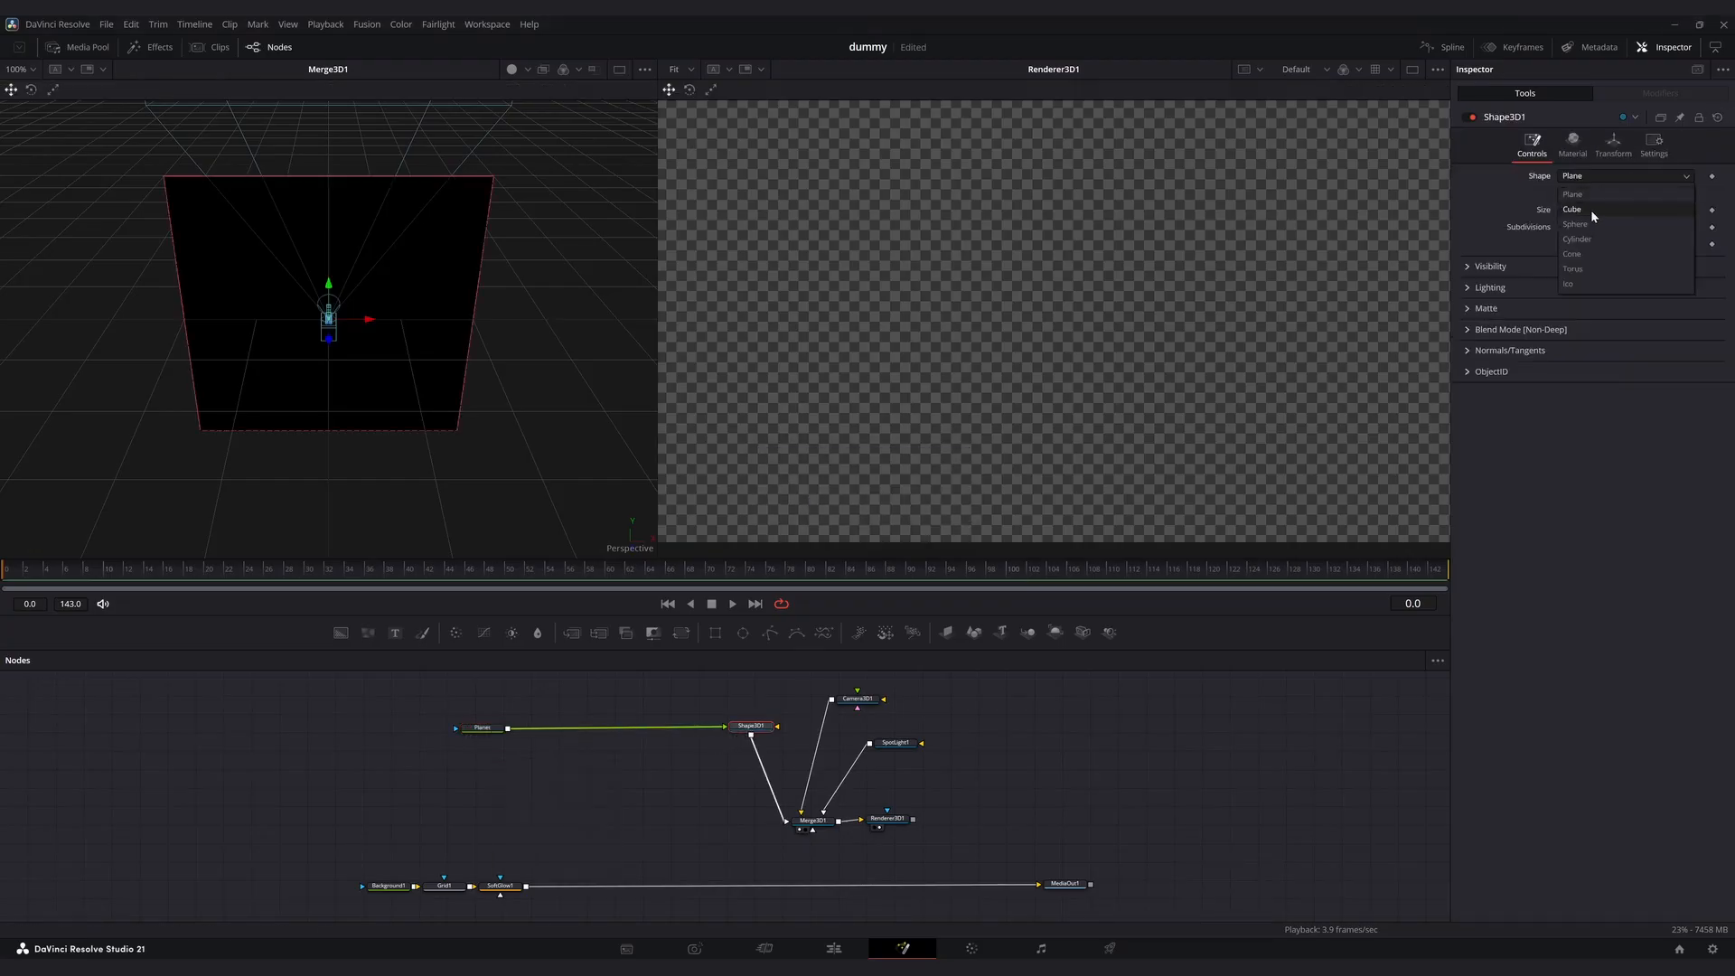
pyautogui.click(1592, 224)
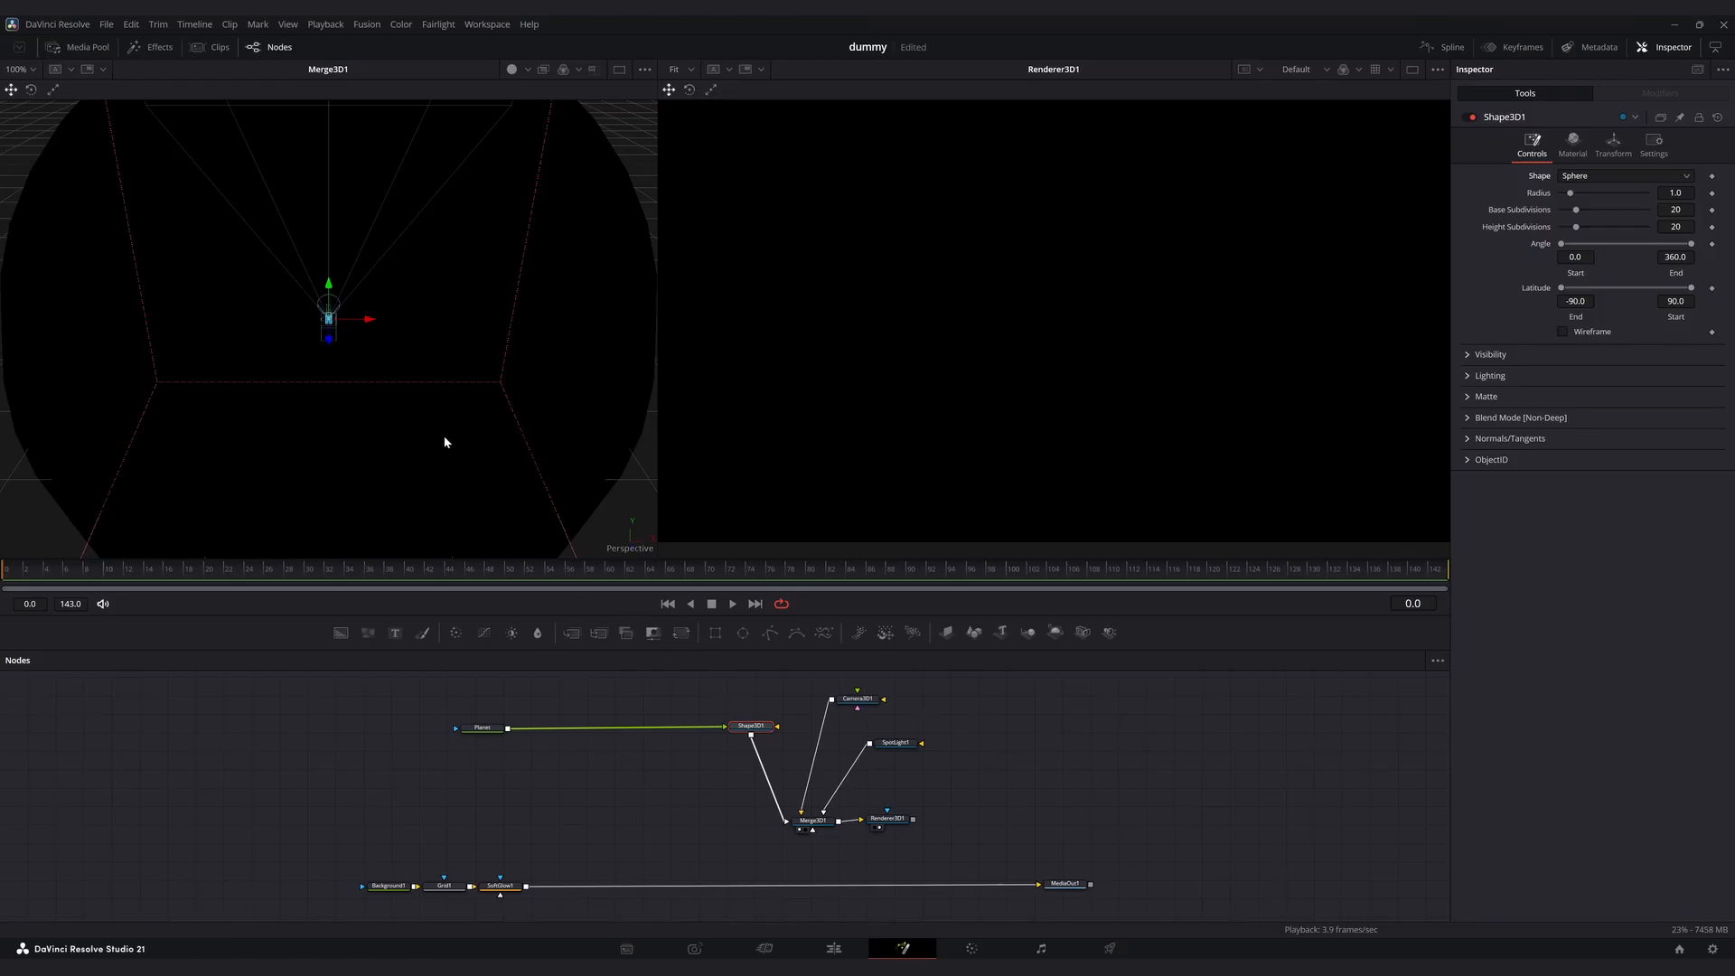
# Move Camera3D1 back along the Z axis until the whole sphere fits in the frame.
pyautogui.scroll(-10, 445, 437)
pyautogui.click(849, 700)
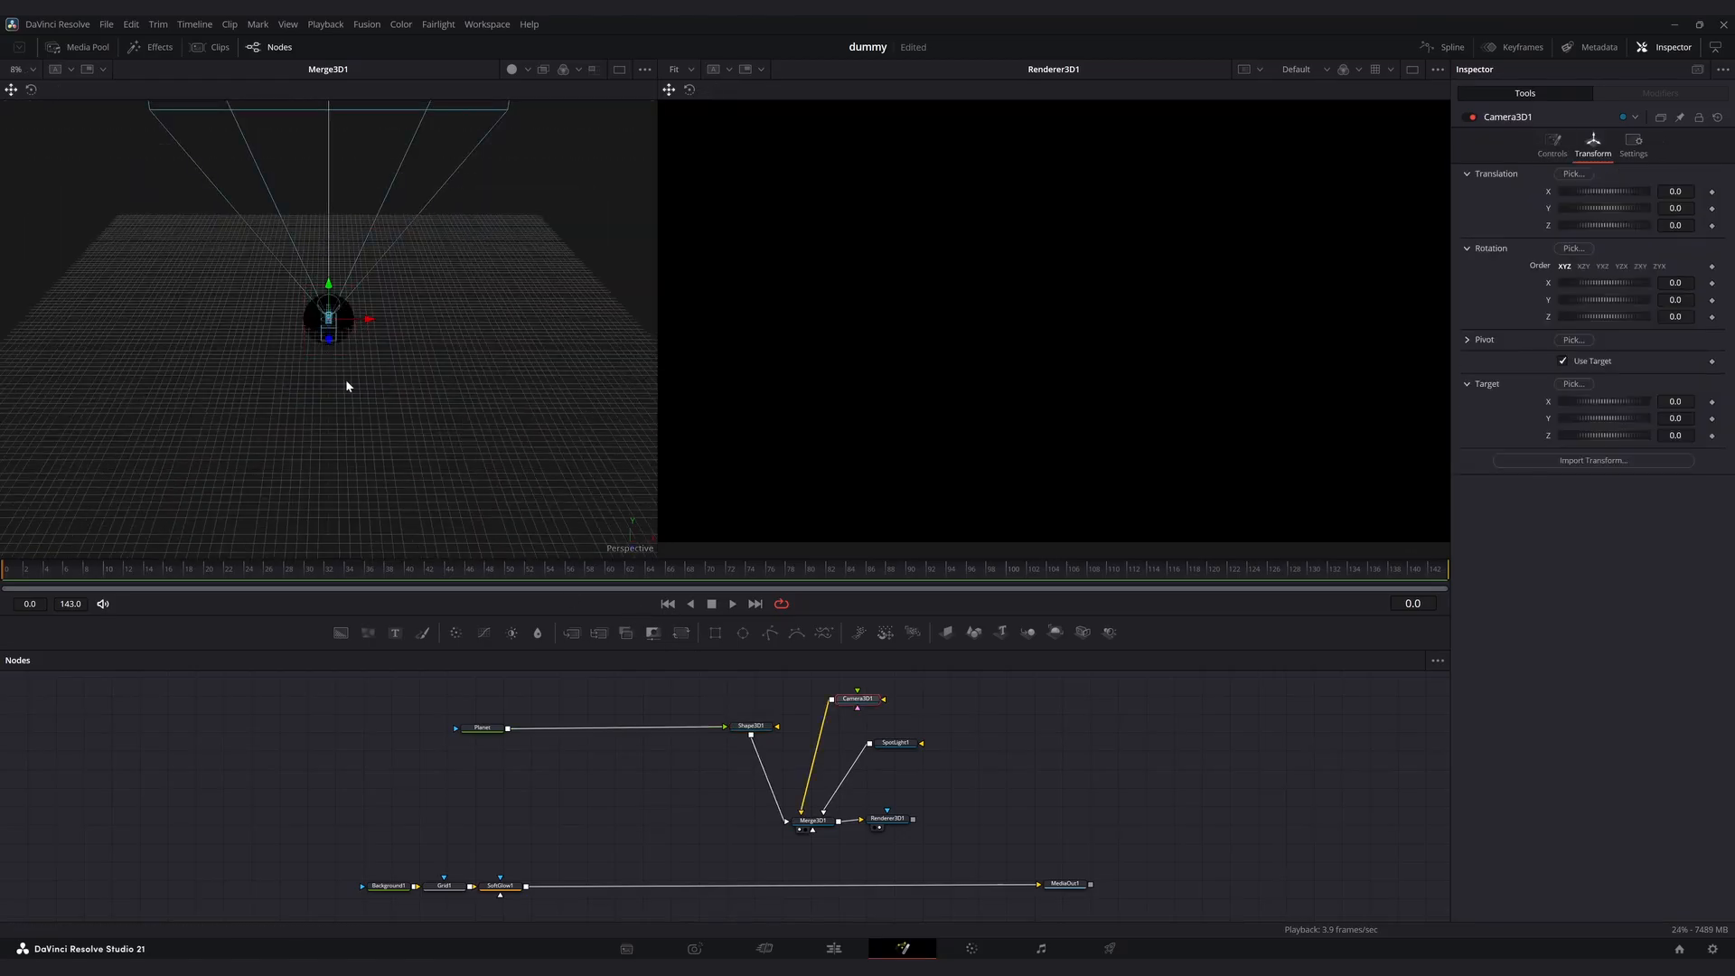
pyautogui.moveTo(328, 342); pyautogui.dragTo(315, 539)
# Raise the sphere's base and height subdivisions to smooth its outline.
pyautogui.click(768, 727)
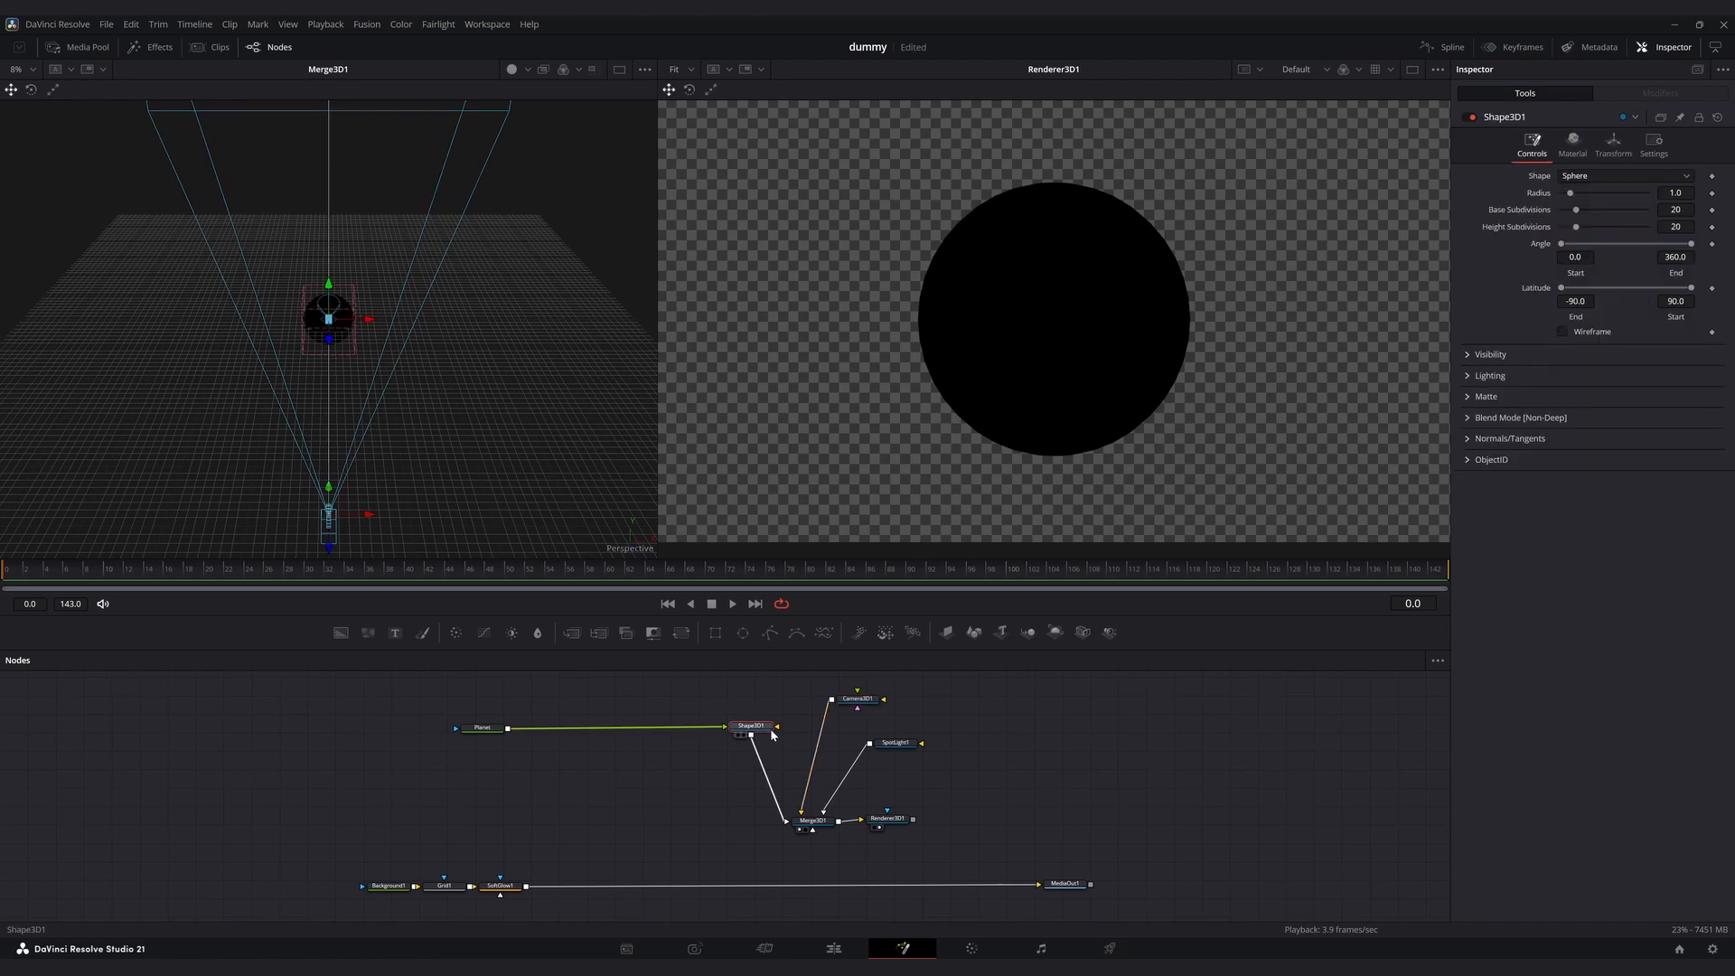
pyautogui.moveTo(1575, 211); pyautogui.dragTo(1670, 230)
# Set the Planet background's color to dark blue with blue at about 0.424 and red and green at 0.
pyautogui.click(482, 728)
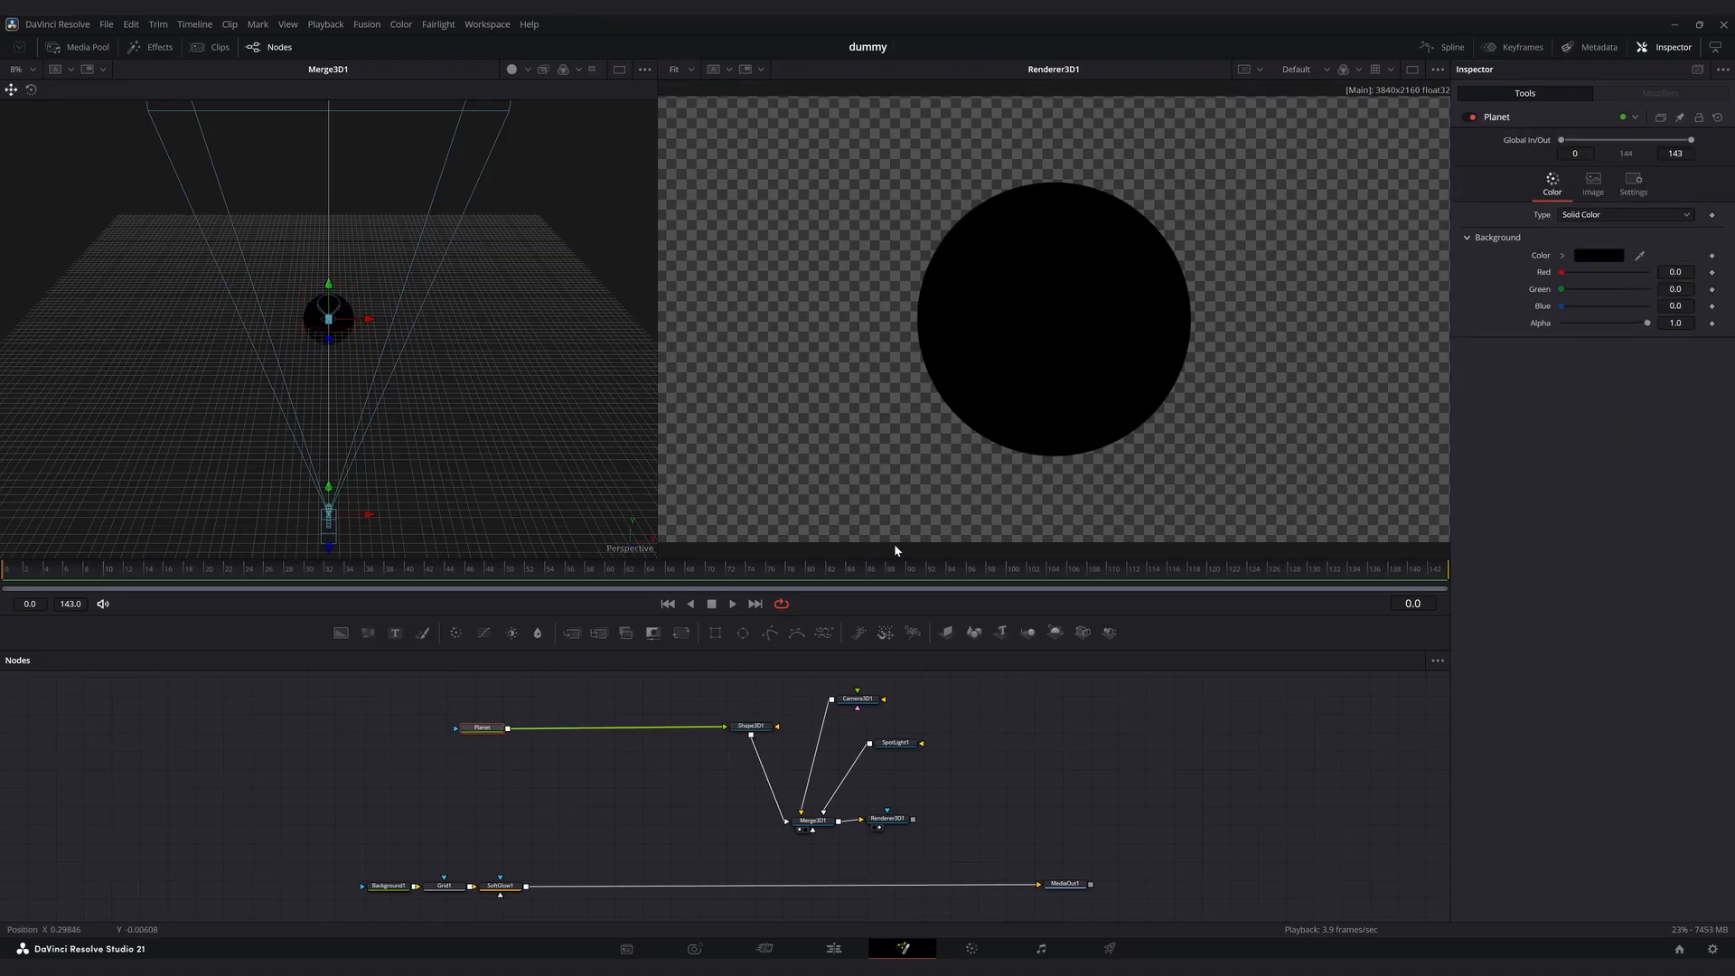
pyautogui.click(1604, 255)
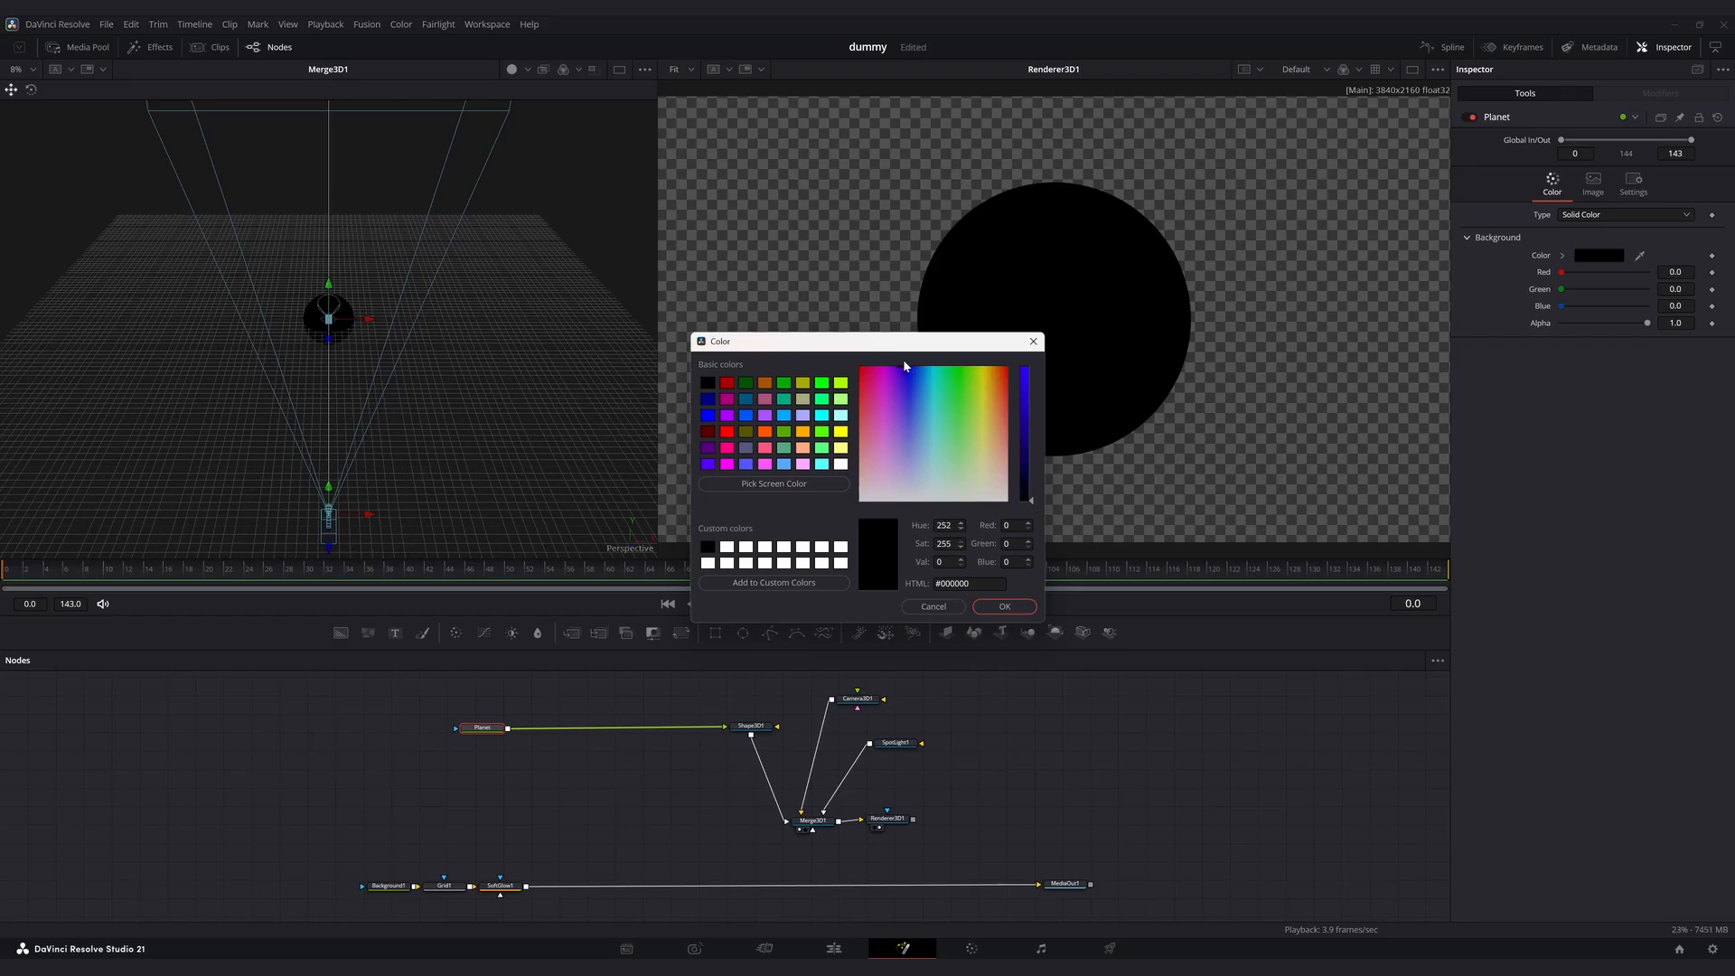
pyautogui.click(909, 366)
pyautogui.click(1025, 443)
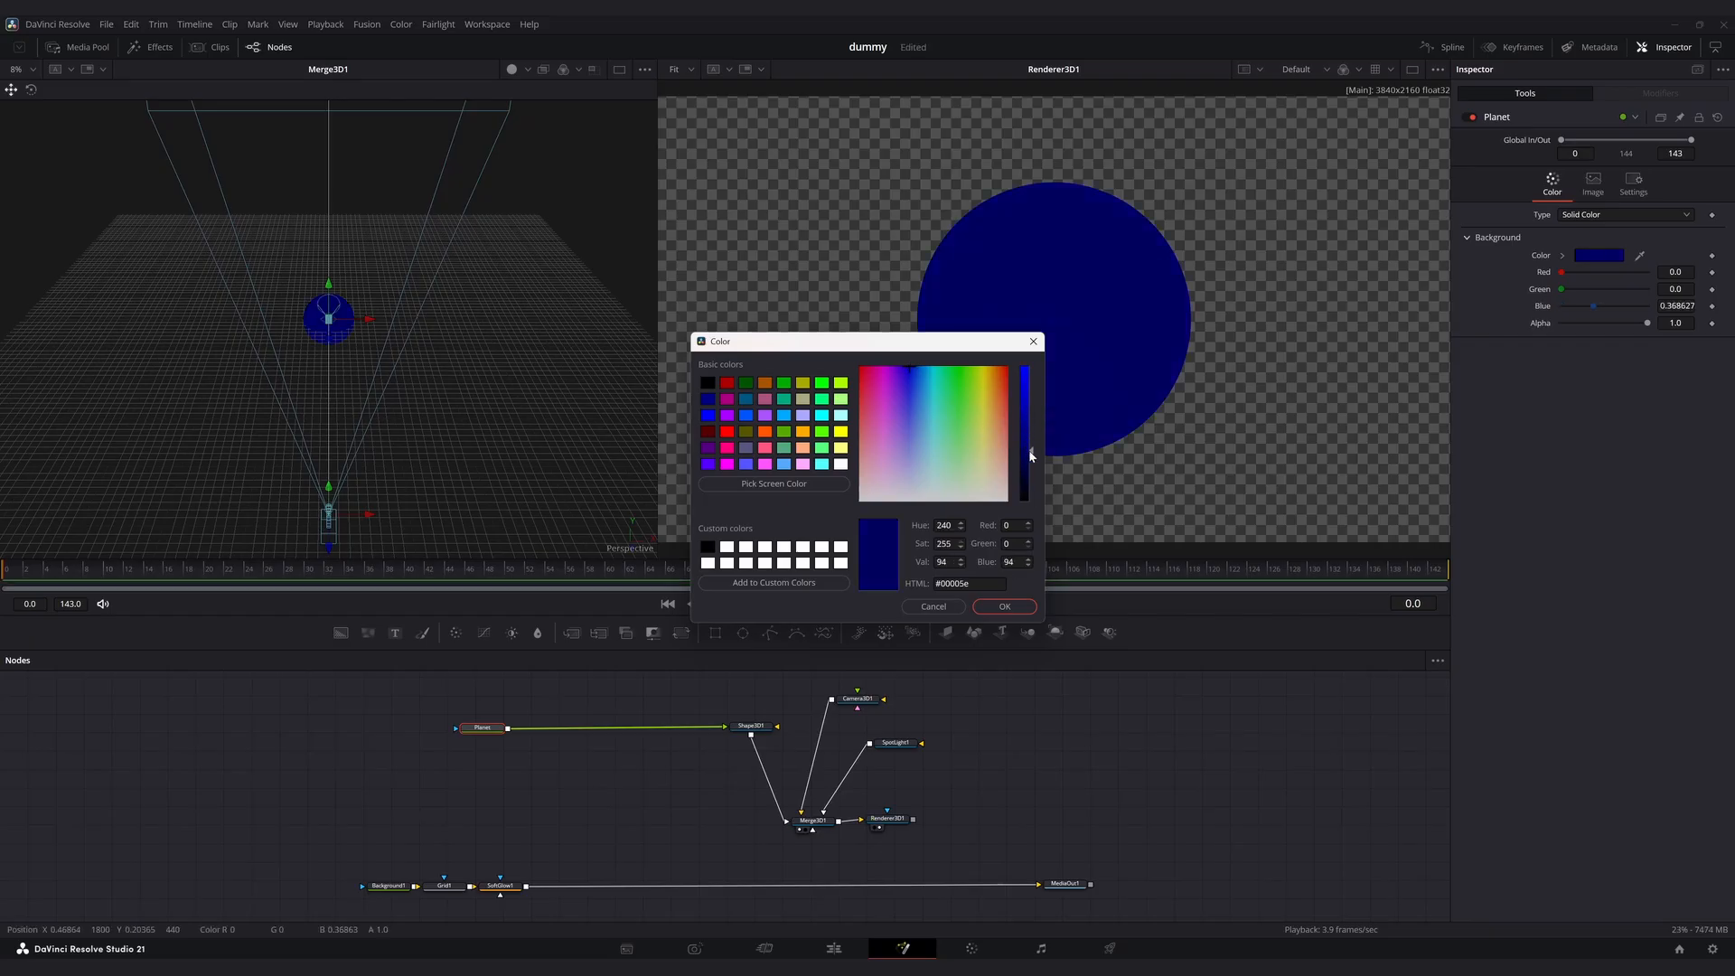
pyautogui.click(1004, 607)
# Add a Grid node between the Planet background and Shape3D1.
pyautogui.hotkey('shift', 'space')
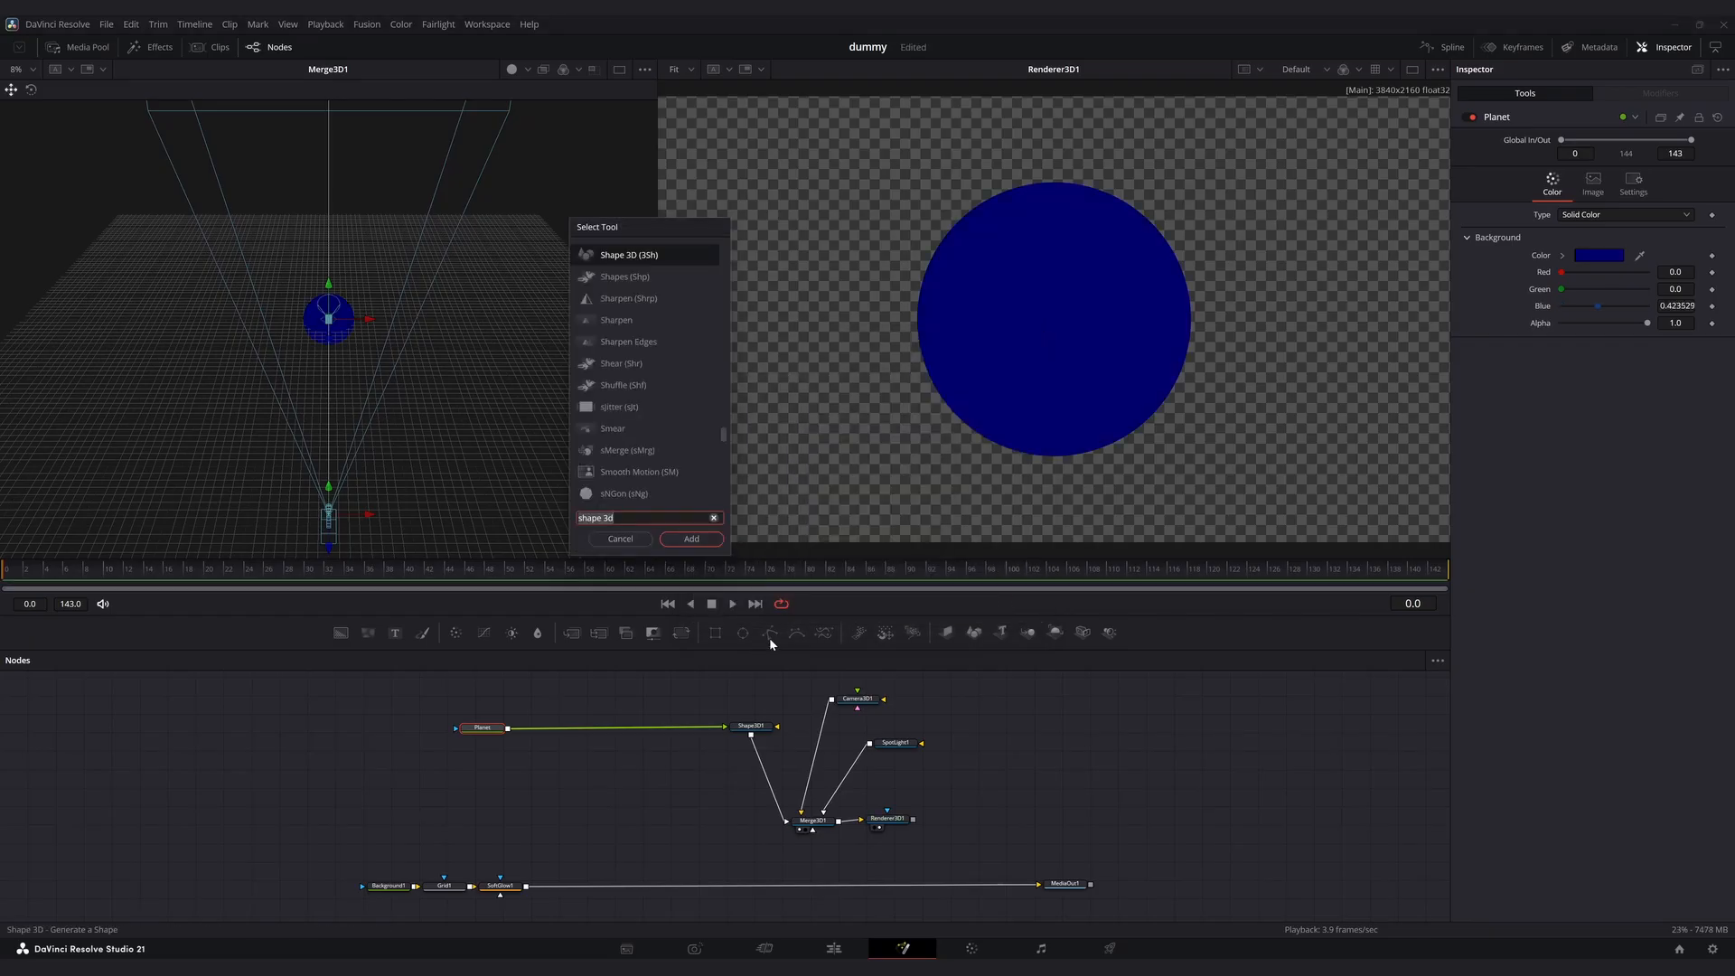
pyautogui.write('grid')
pyautogui.press('Return')
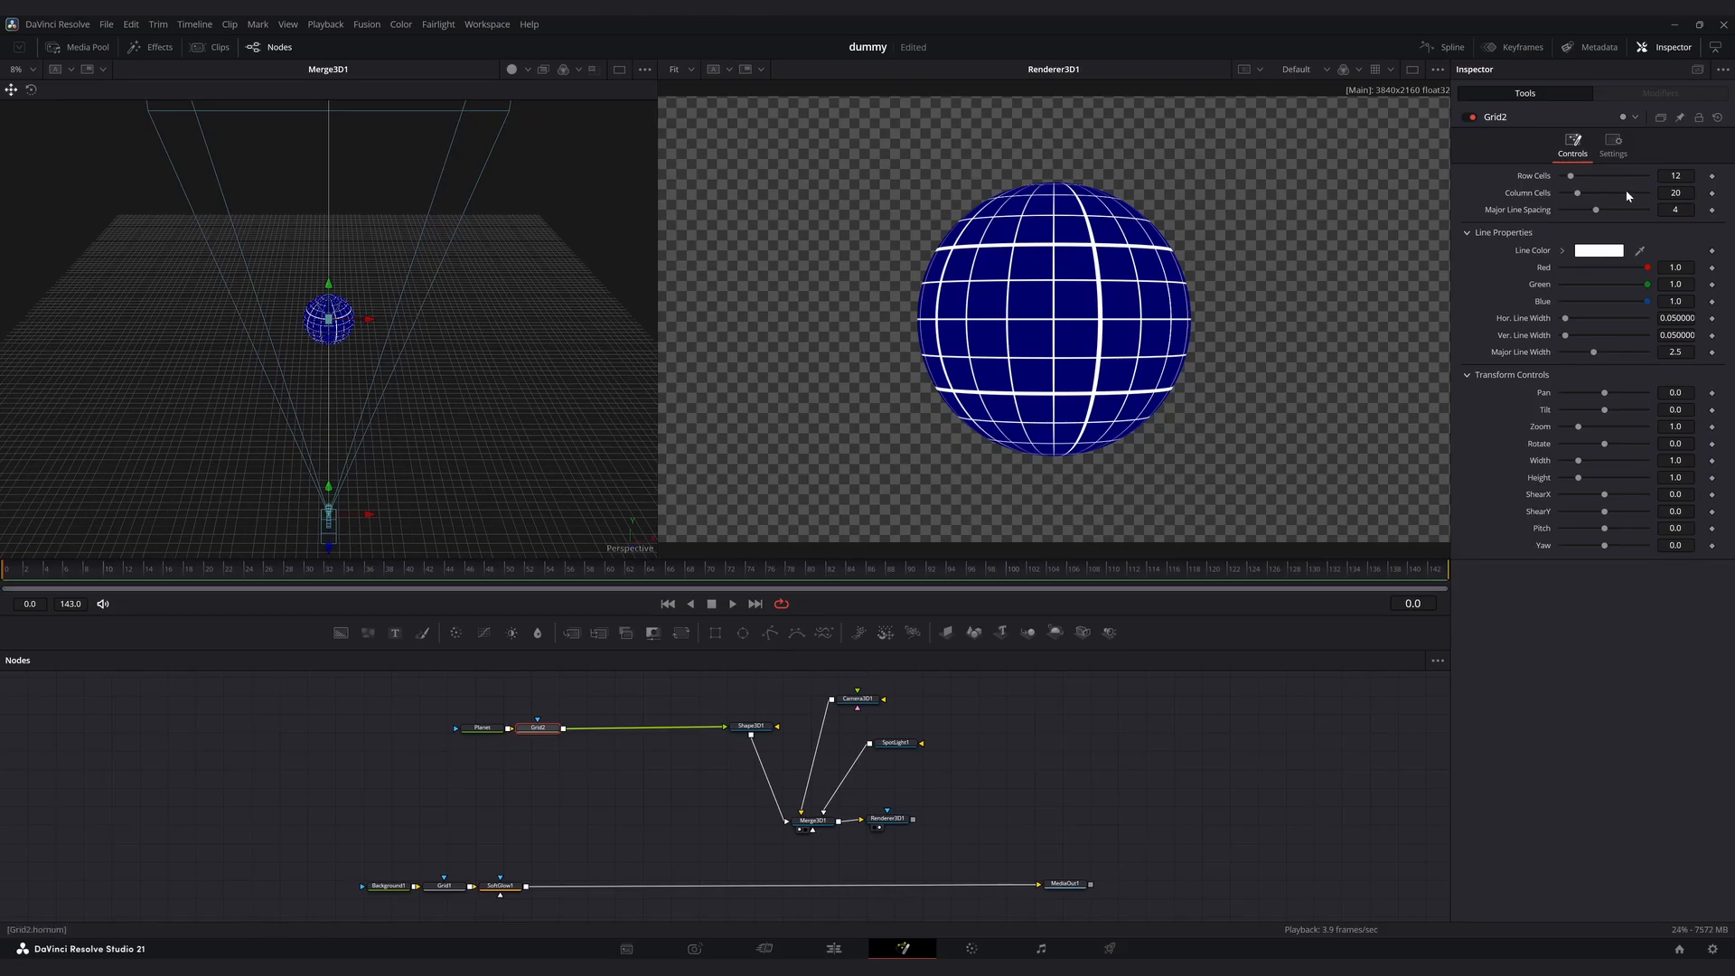
# Set the planet grid to 18 row cells, 42 column cells and a major line spacing of 0.
pyautogui.click(1677, 176)
pyautogui.write('18')
pyautogui.press('Tab')
pyautogui.write('42')
pyautogui.press('Tab')
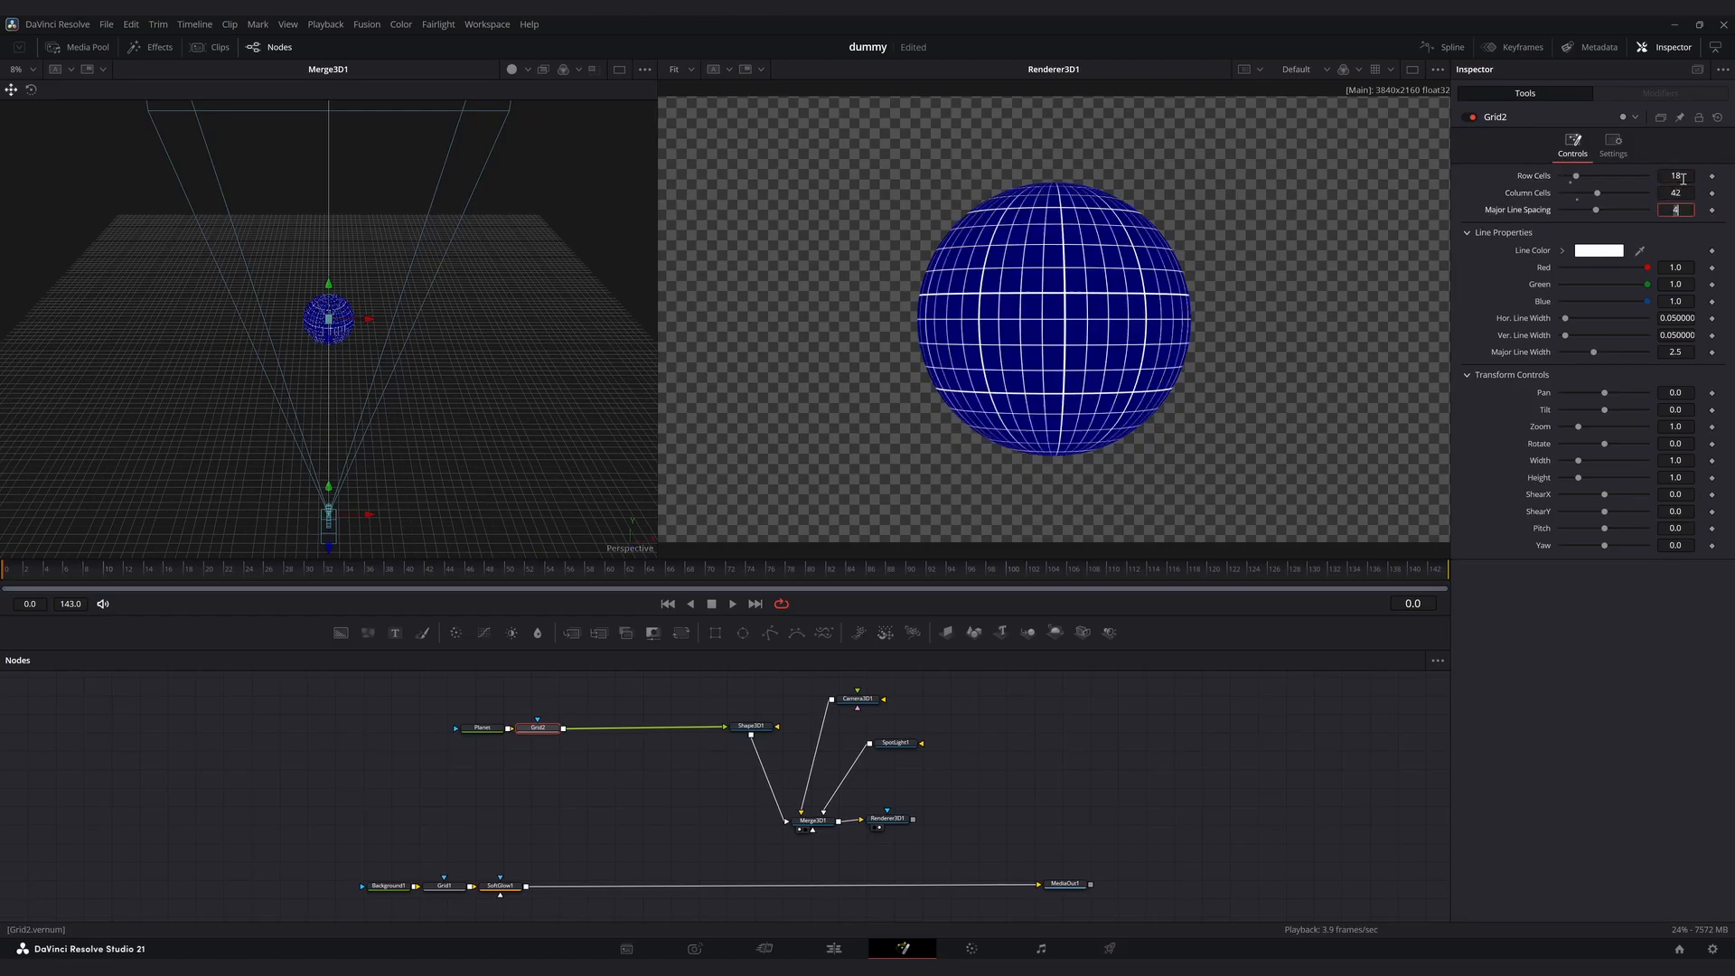
pyautogui.write('0')
pyautogui.press('Tab')
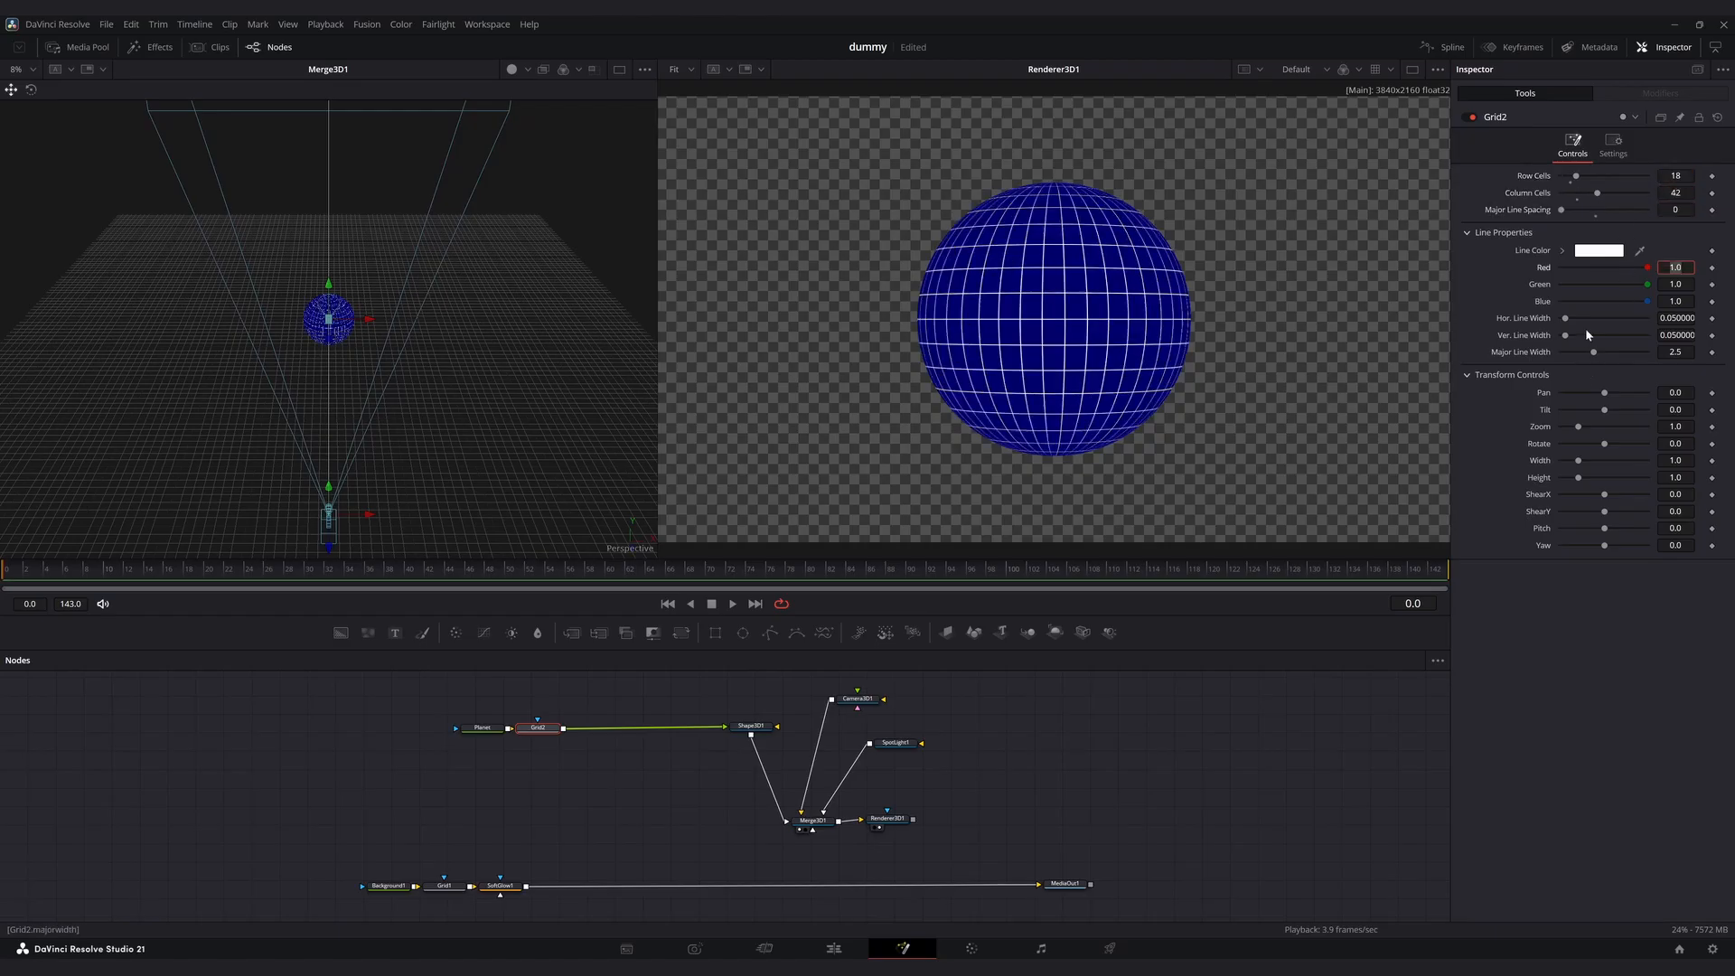
# Set the planet grid's line color to the slightly brighter dark blue #05008b.
pyautogui.click(1599, 250)
pyautogui.click(908, 368)
pyautogui.click(1027, 374)
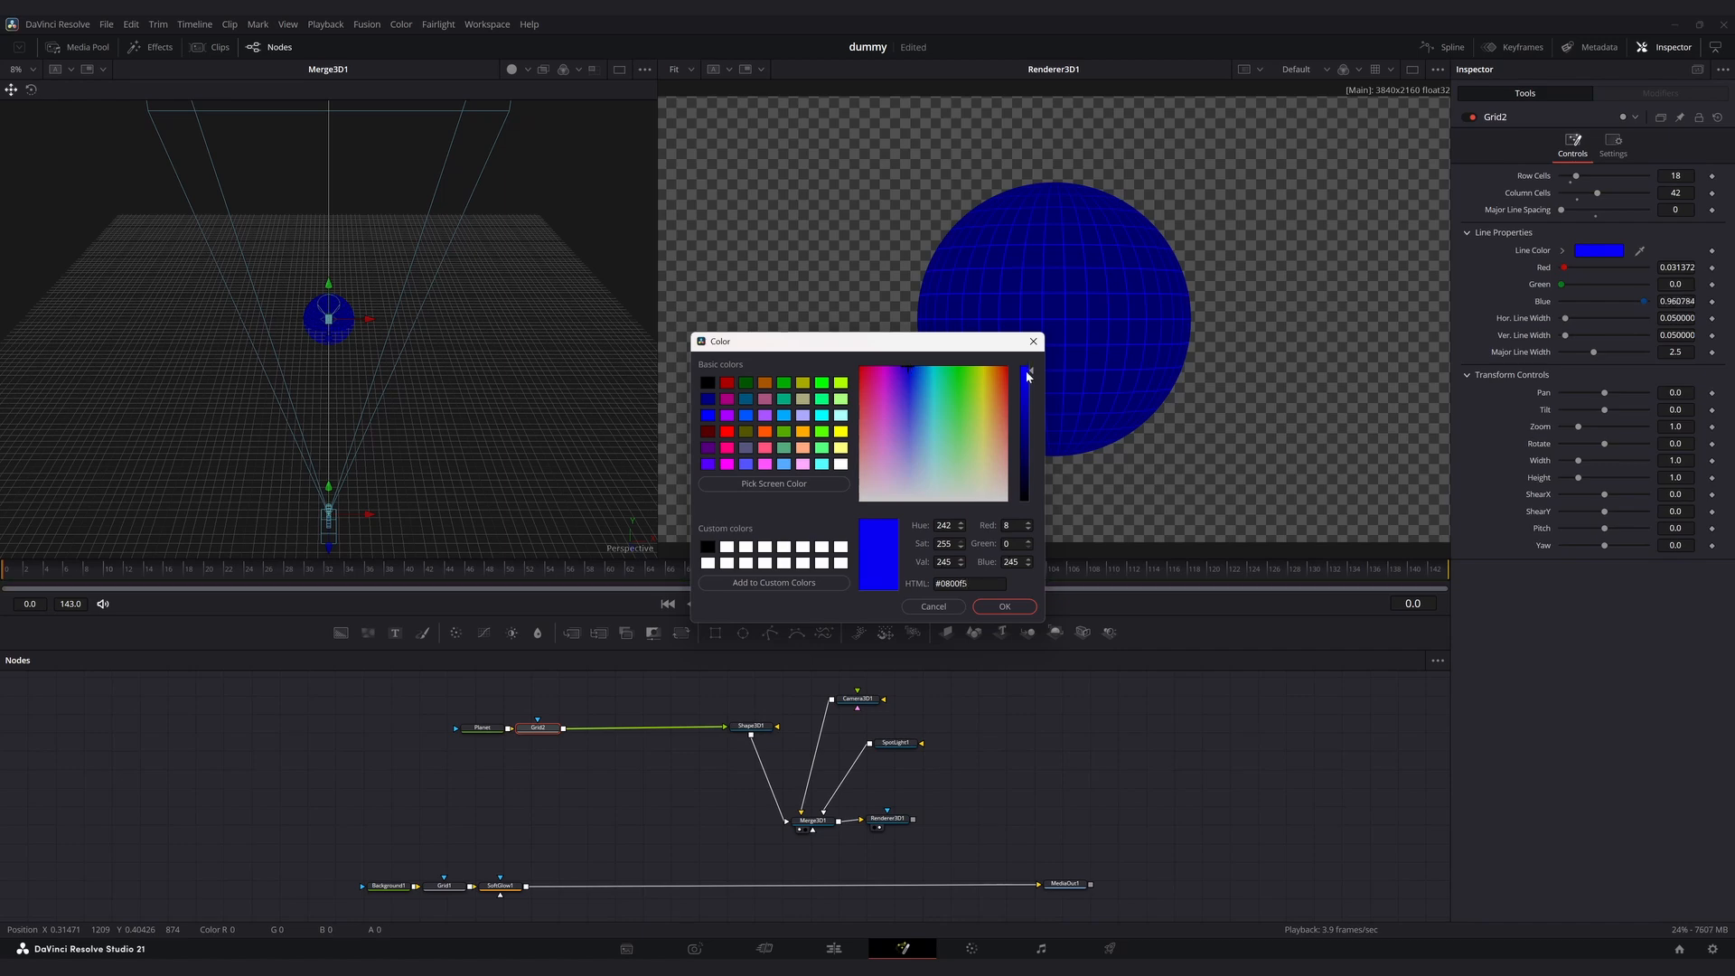
pyautogui.moveTo(1027, 375); pyautogui.dragTo(1028, 426)
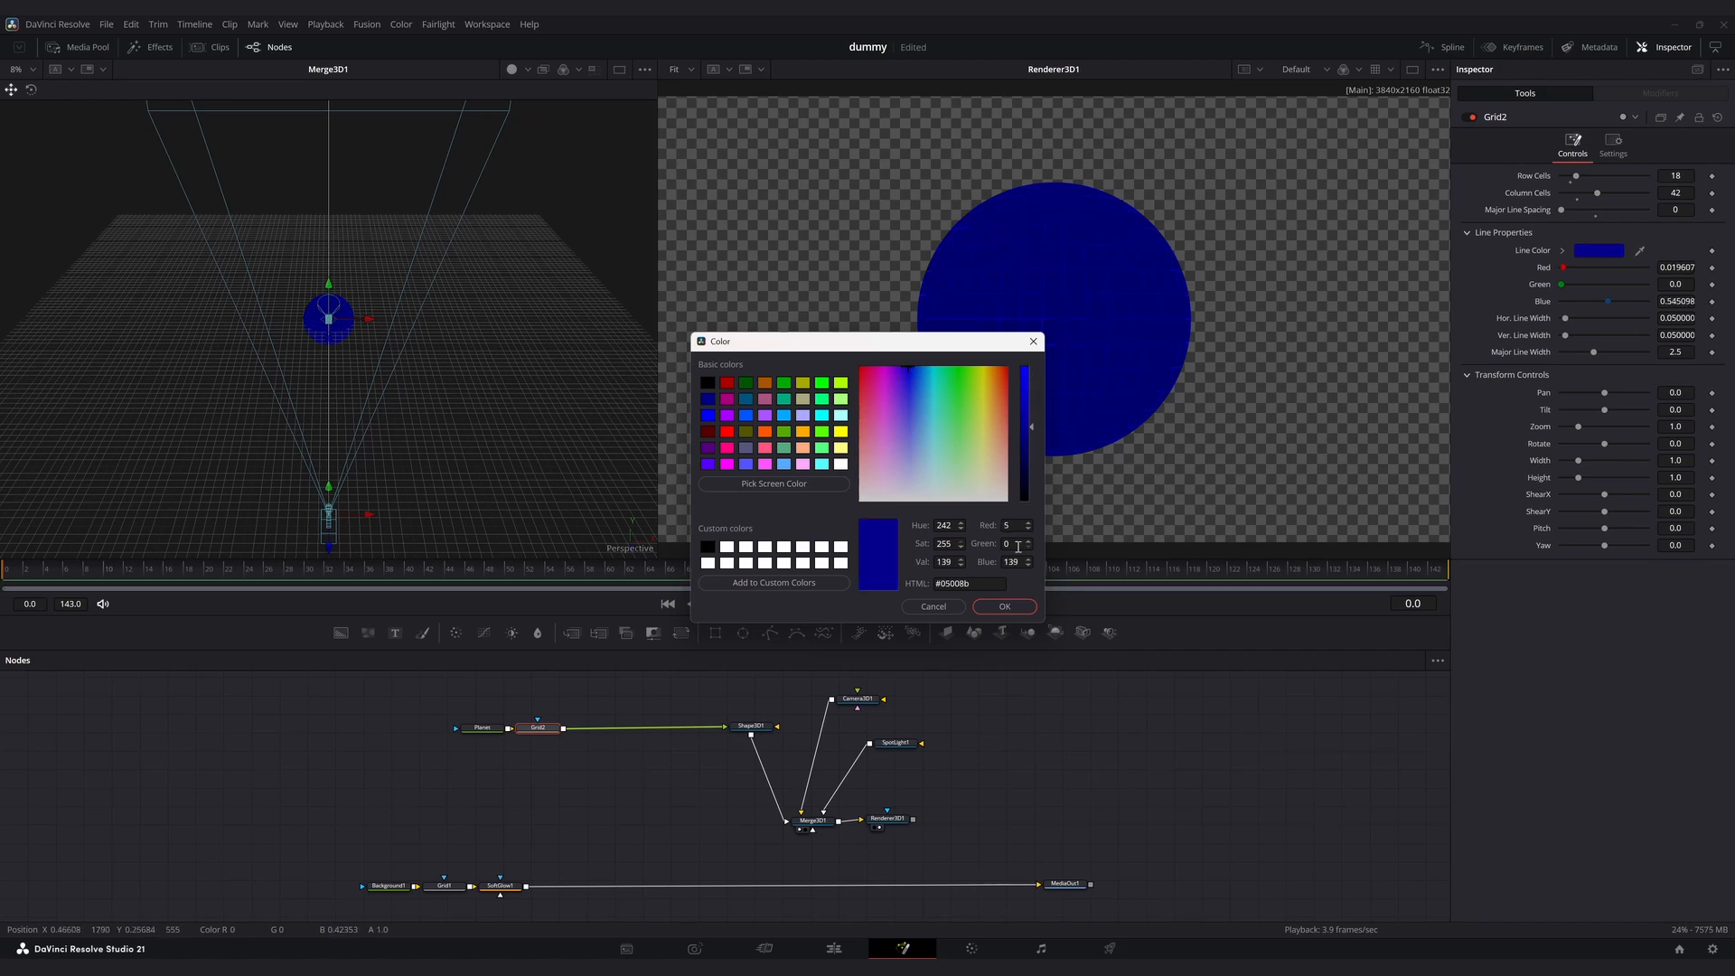
pyautogui.click(1003, 607)
# Move SpotLight1 out of the sphere to a position beside it and slightly toward the camera.
pyautogui.click(895, 742)
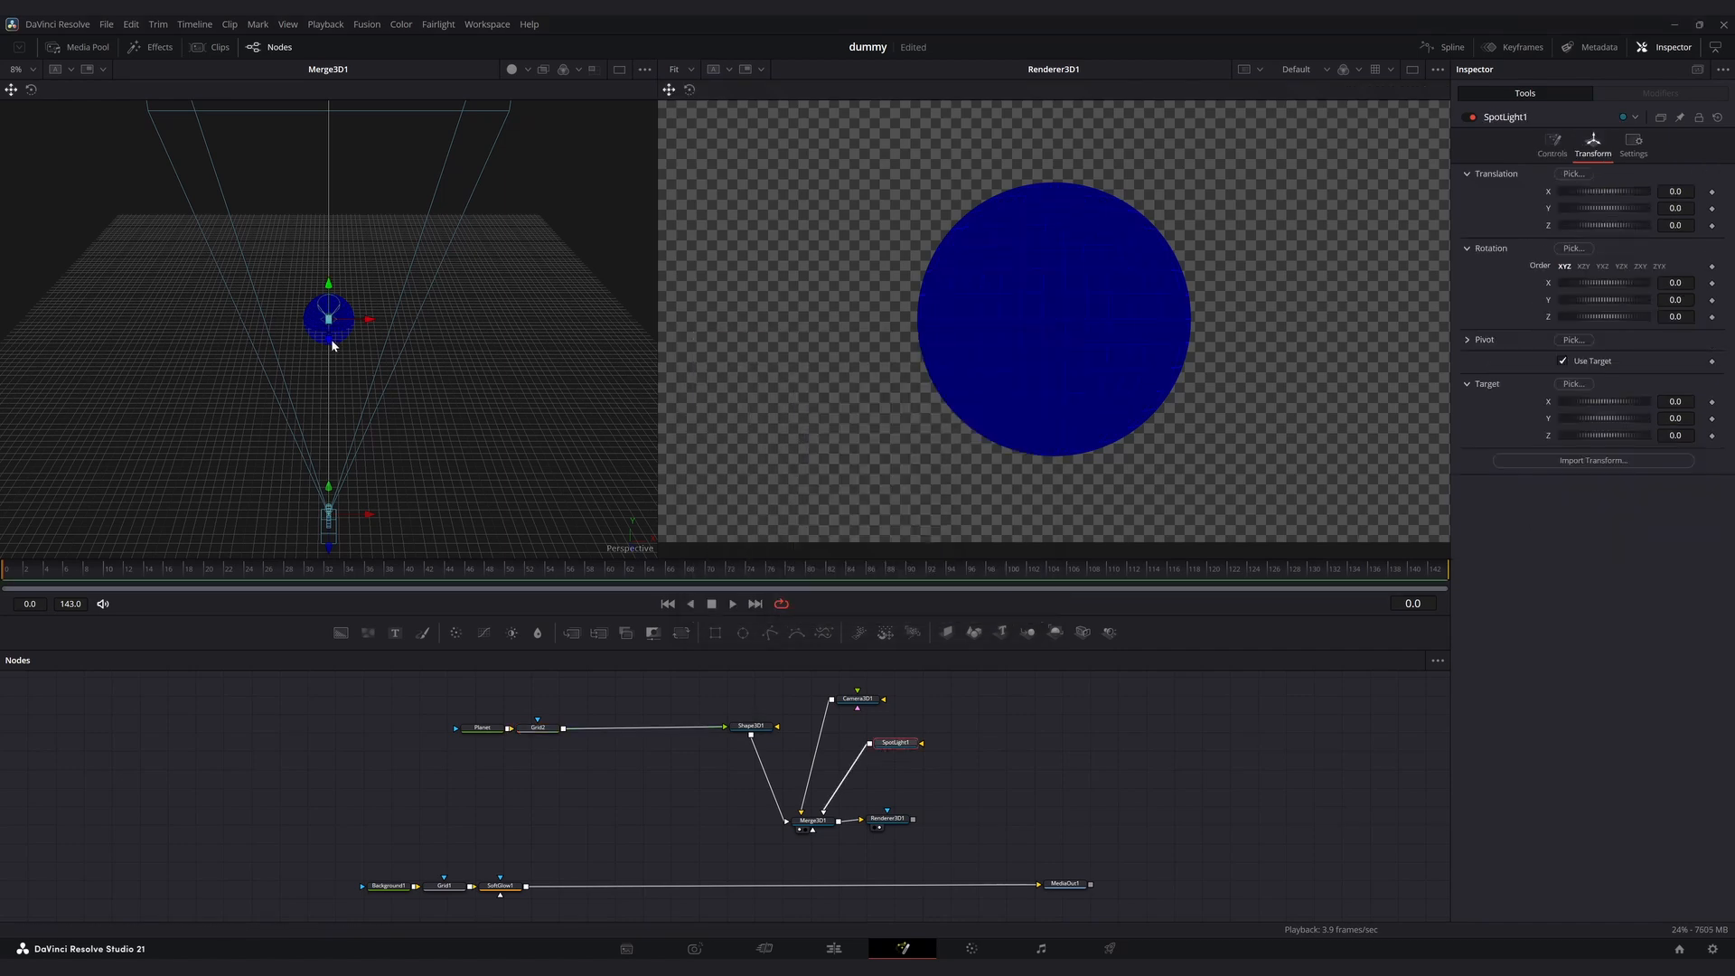
pyautogui.moveTo(332, 345); pyautogui.dragTo(474, 329)
# Enable lighting and shadows in the Renderer3D1 node.
pyautogui.click(888, 817)
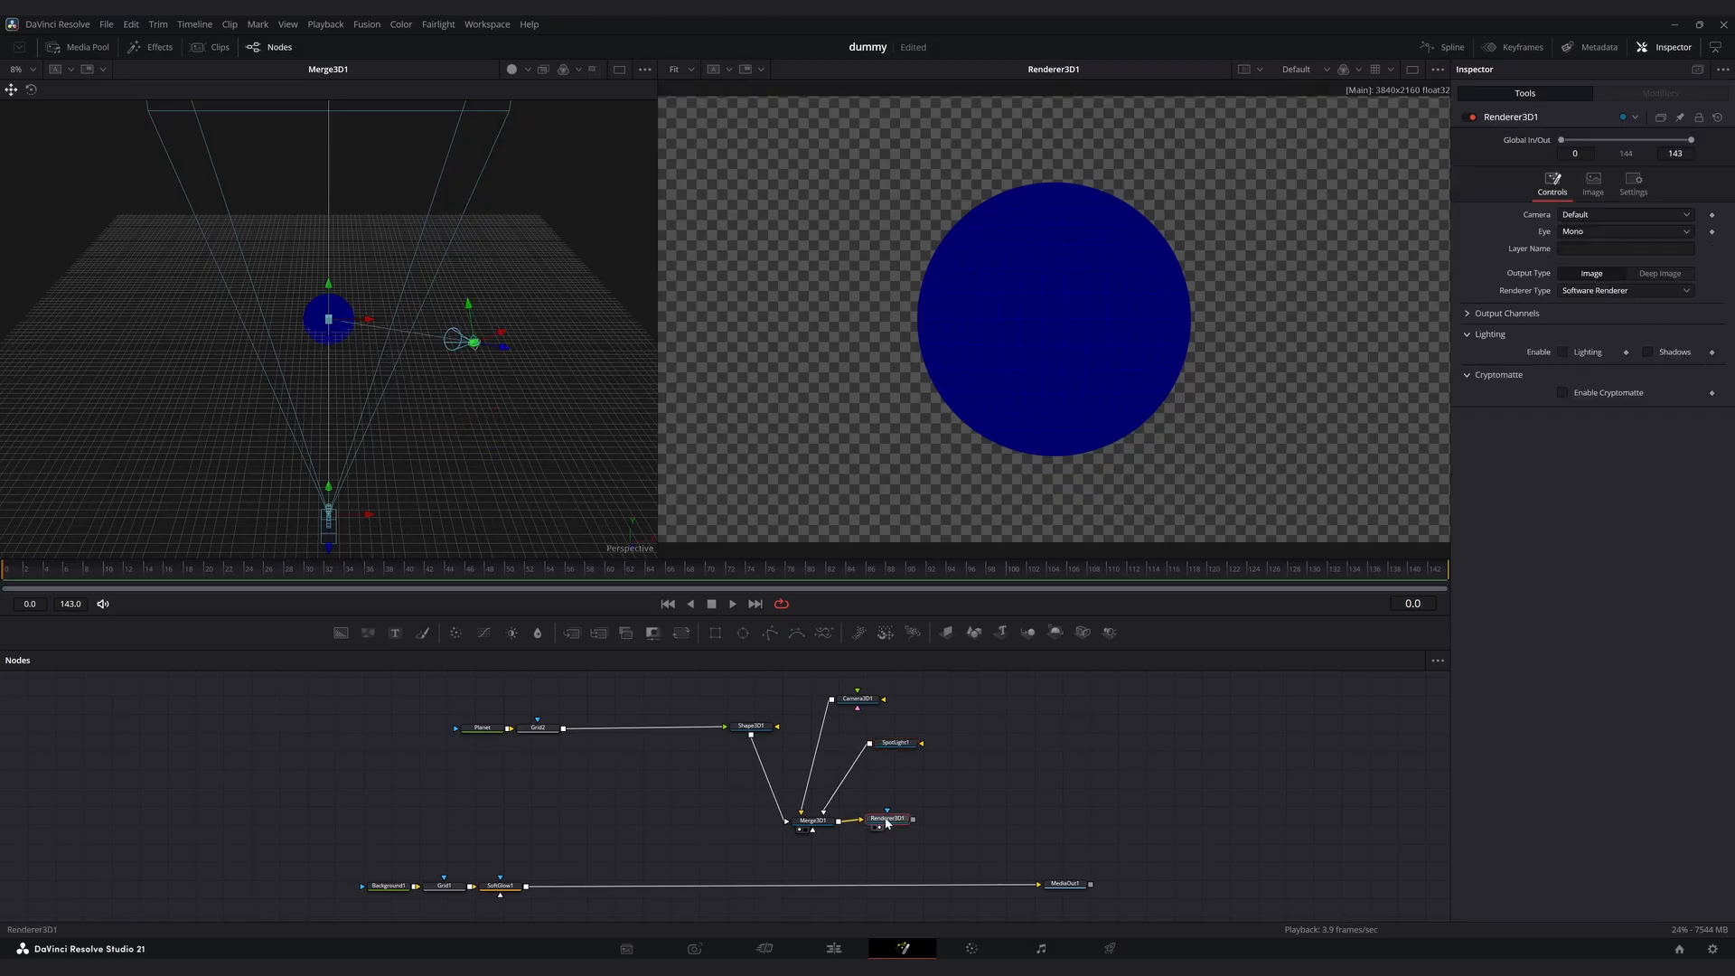
pyautogui.click(1585, 354)
pyautogui.click(1649, 352)
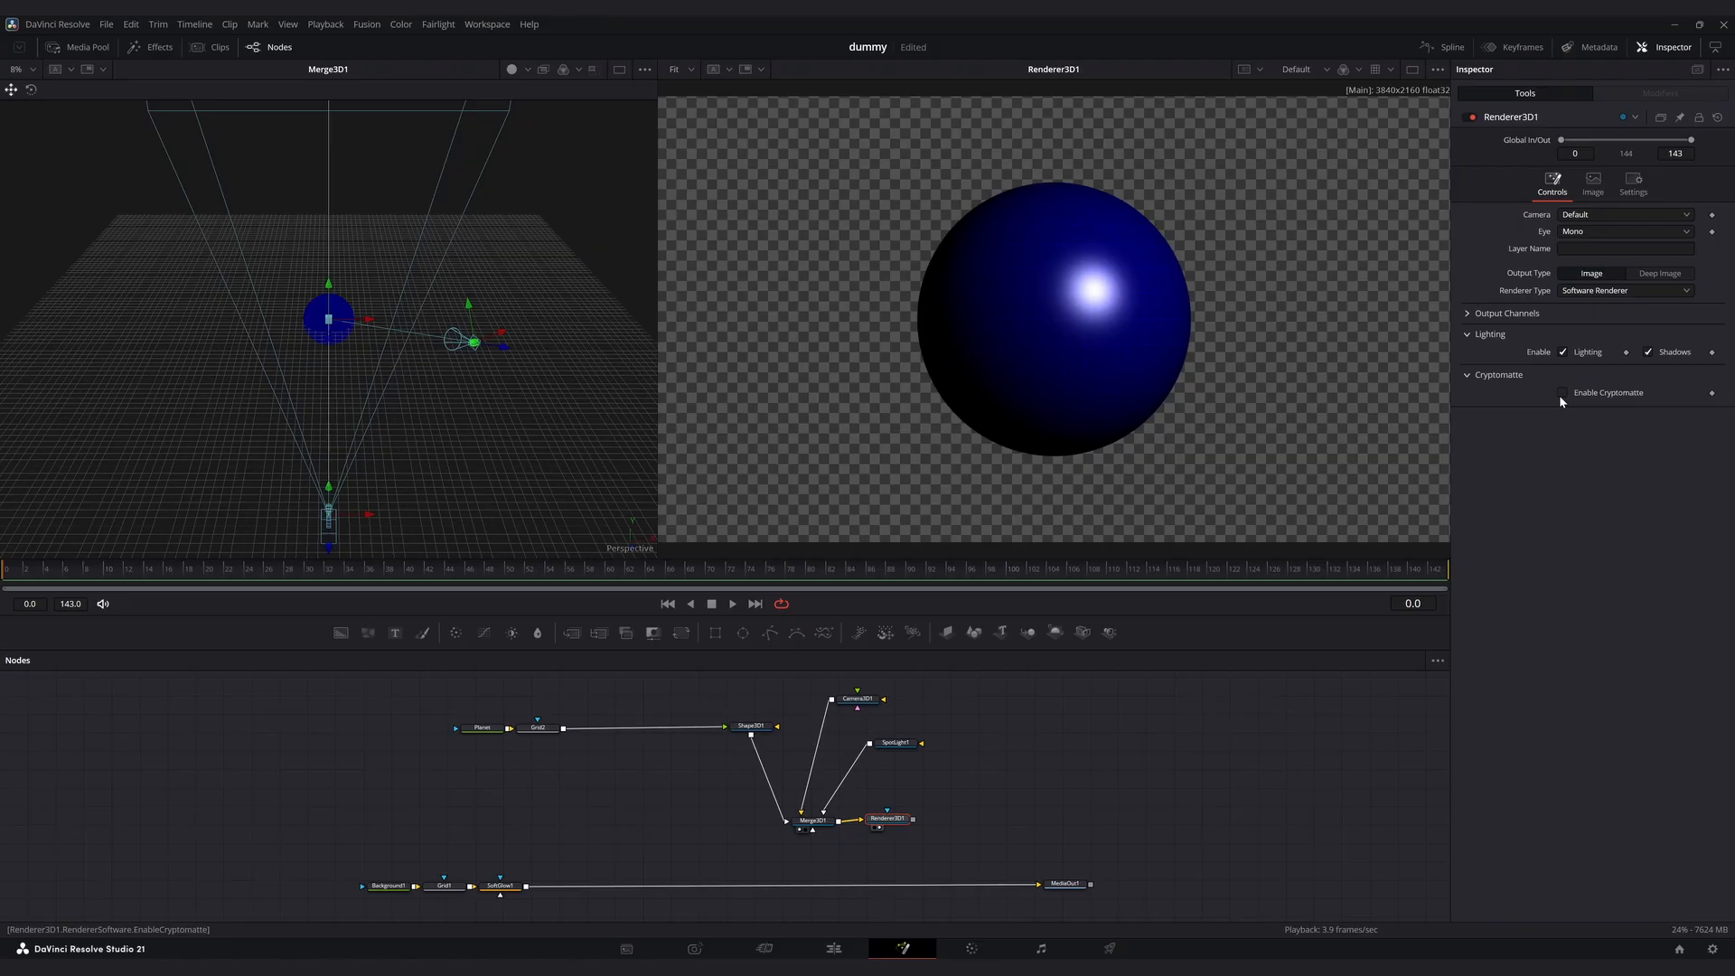
# Set the specular intensity of Shape3D1's material to 0.
pyautogui.click(751, 725)
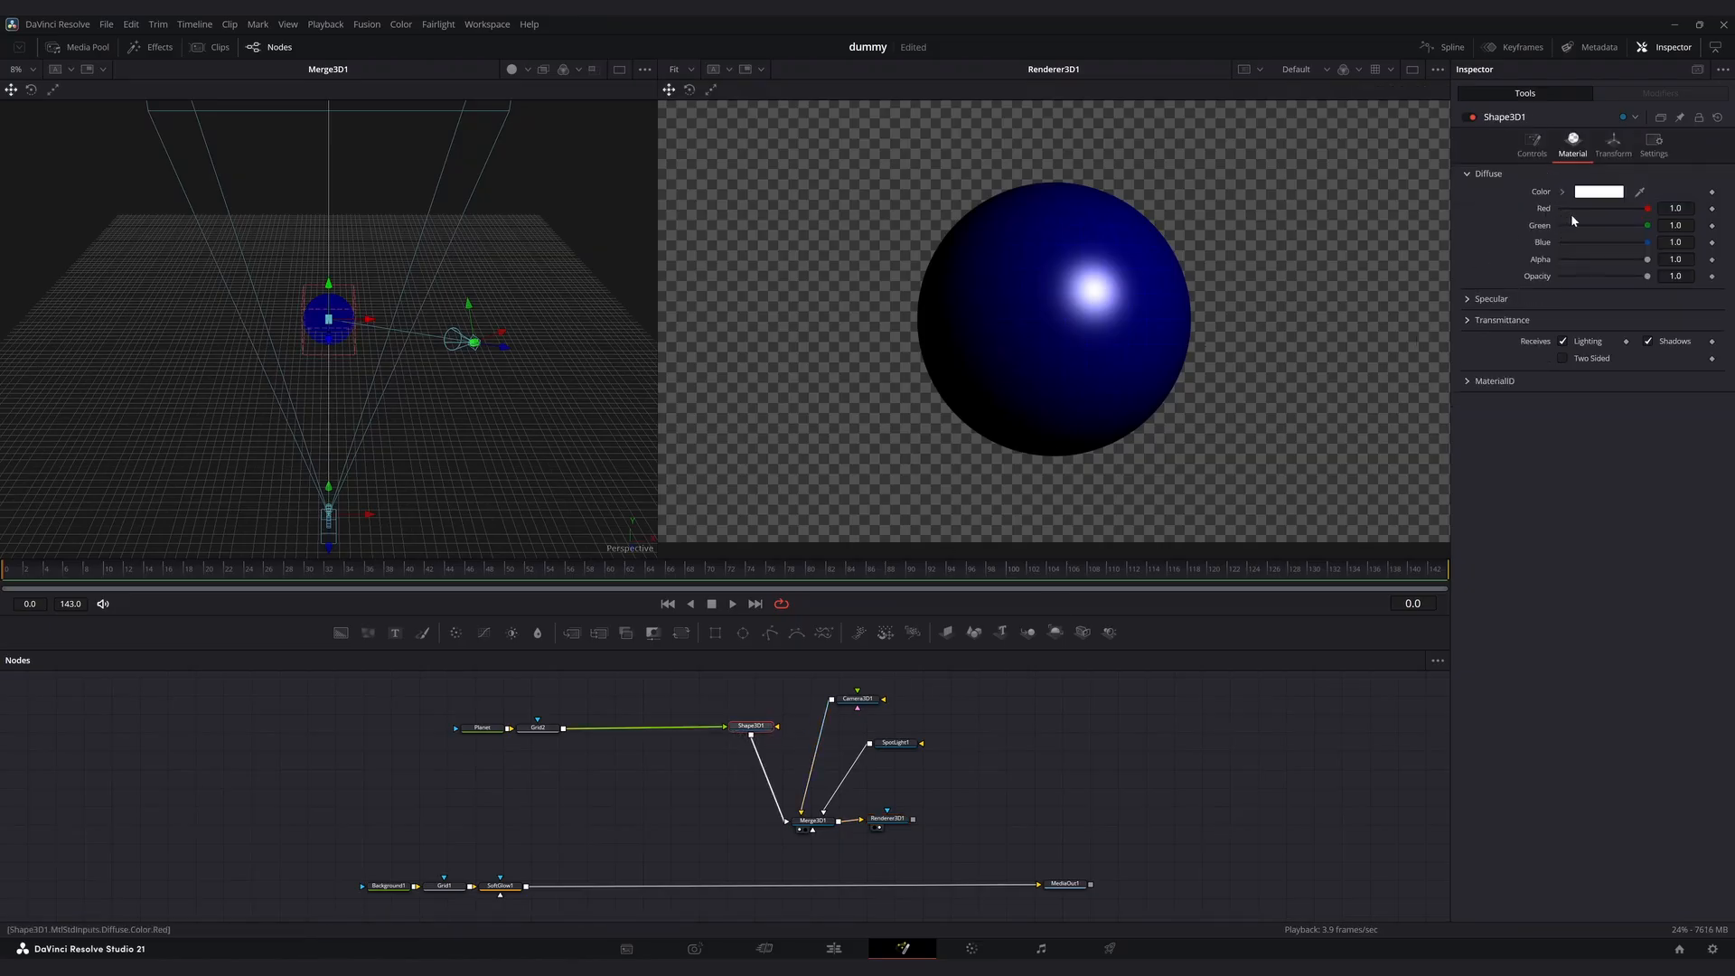
pyautogui.click(1469, 299)
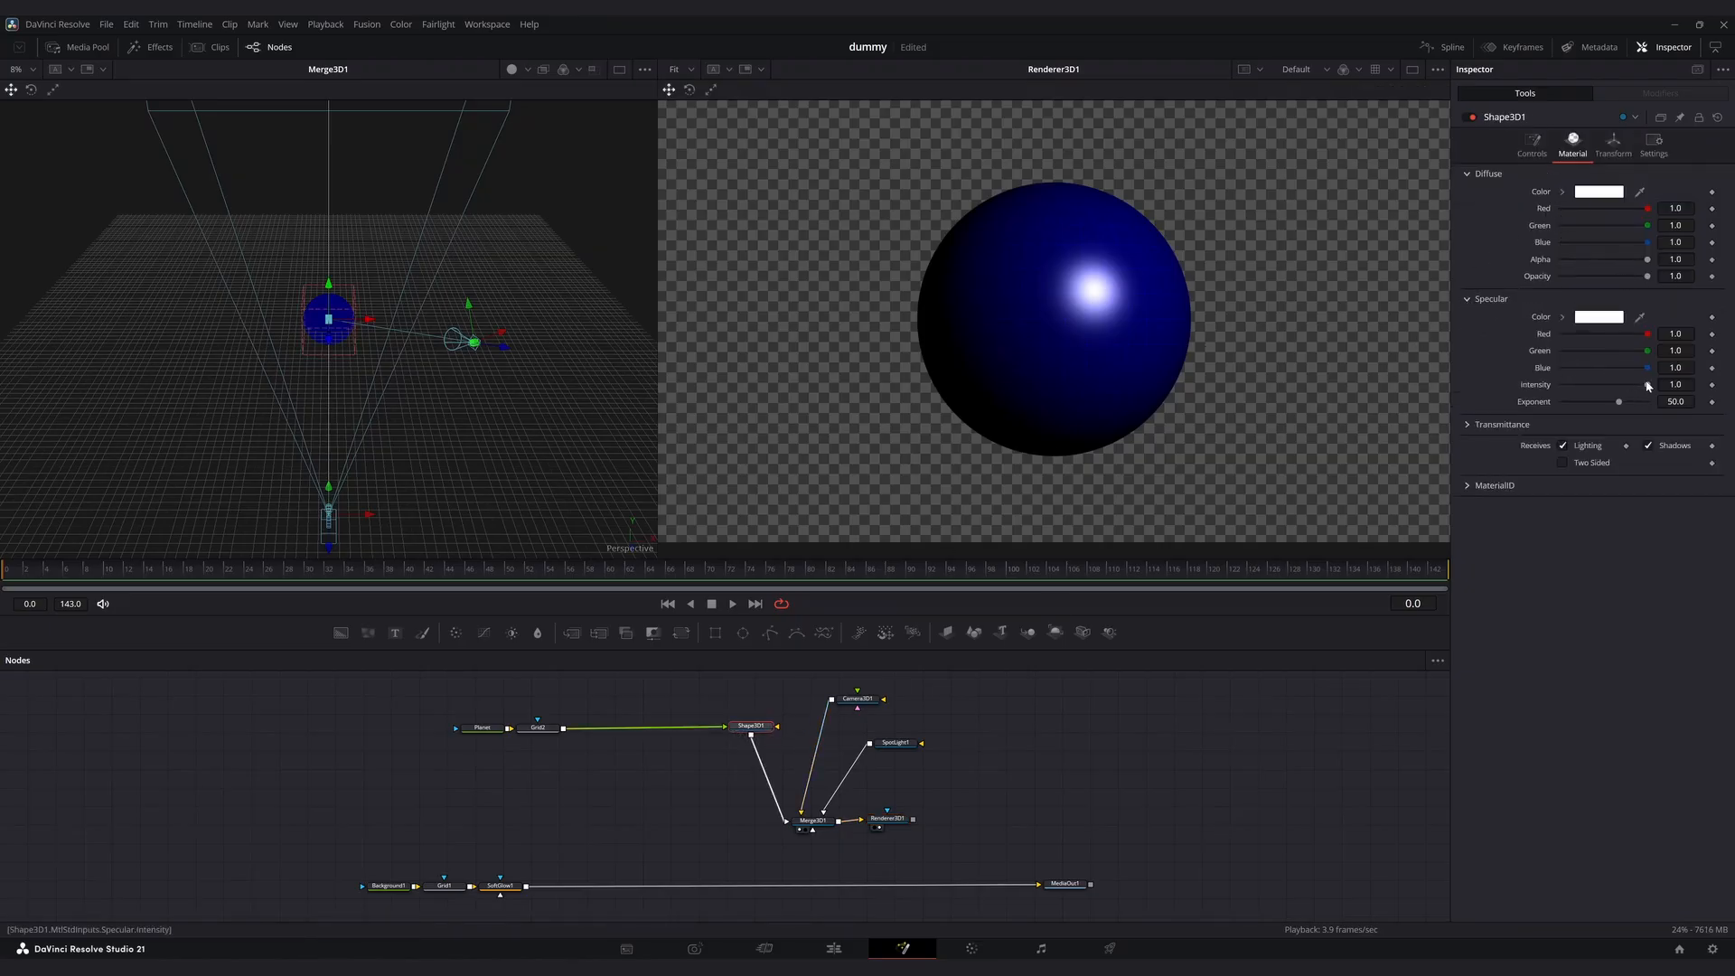
pyautogui.moveTo(1647, 387); pyautogui.dragTo(1554, 393)
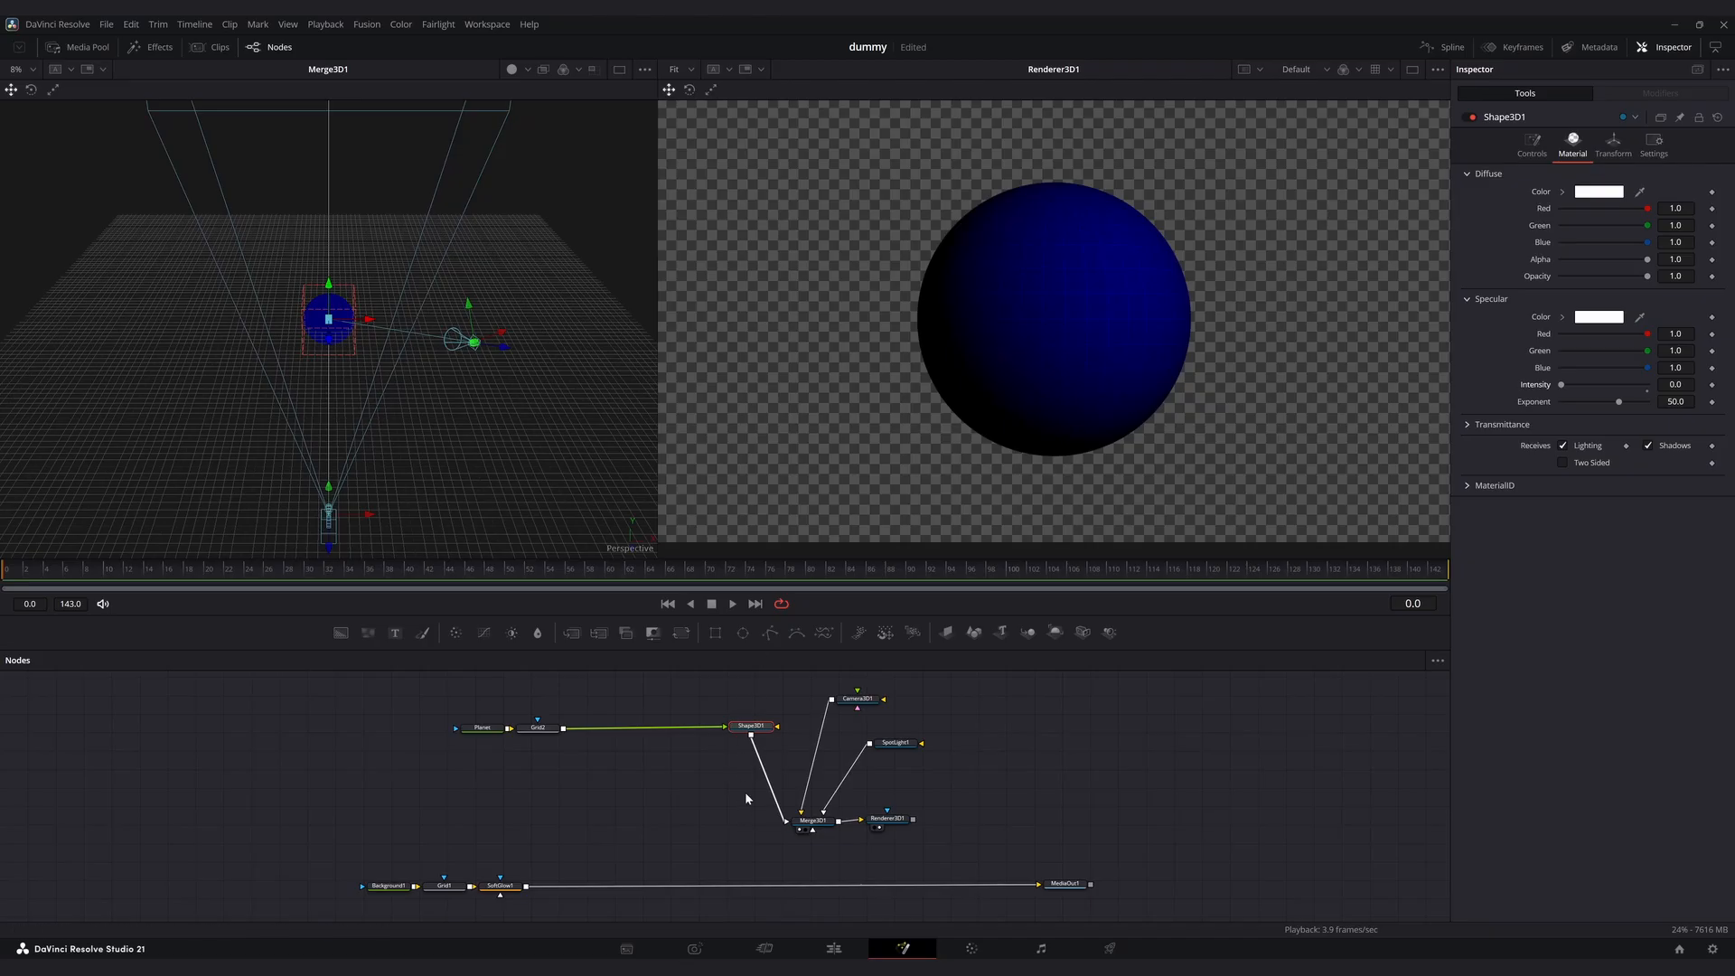
pyautogui.click(603, 805)
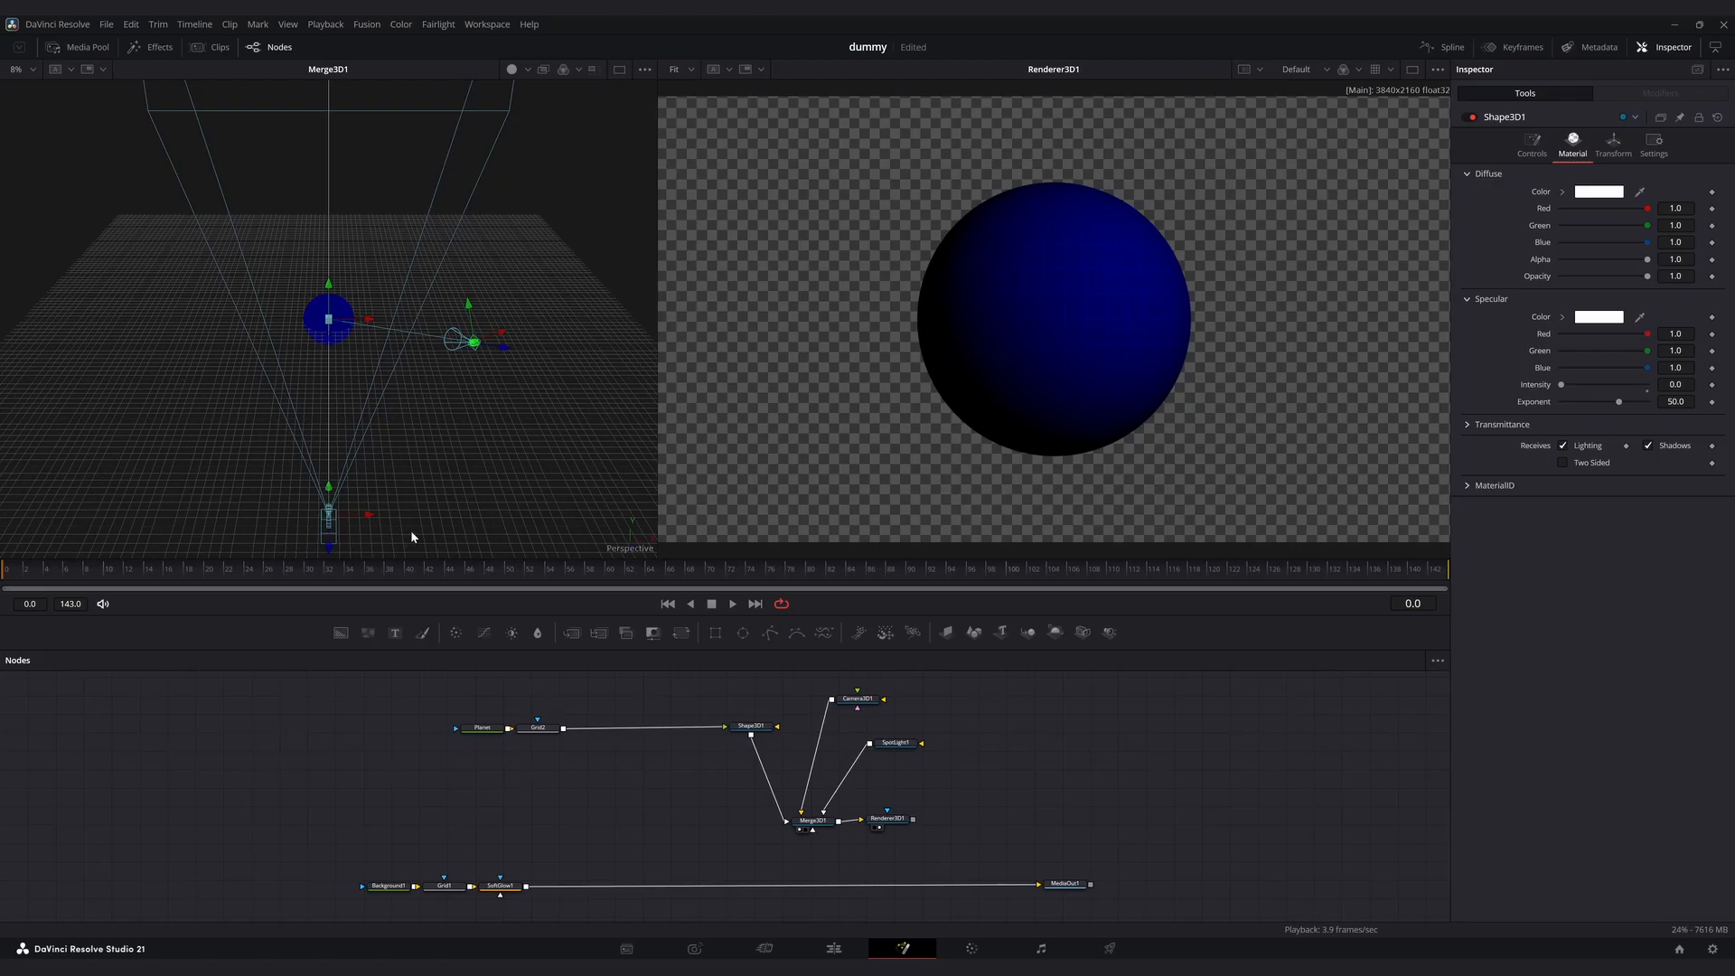
# Import the world SVG file from the dummy folder with an image width of 4000.
pyautogui.click(367, 25)
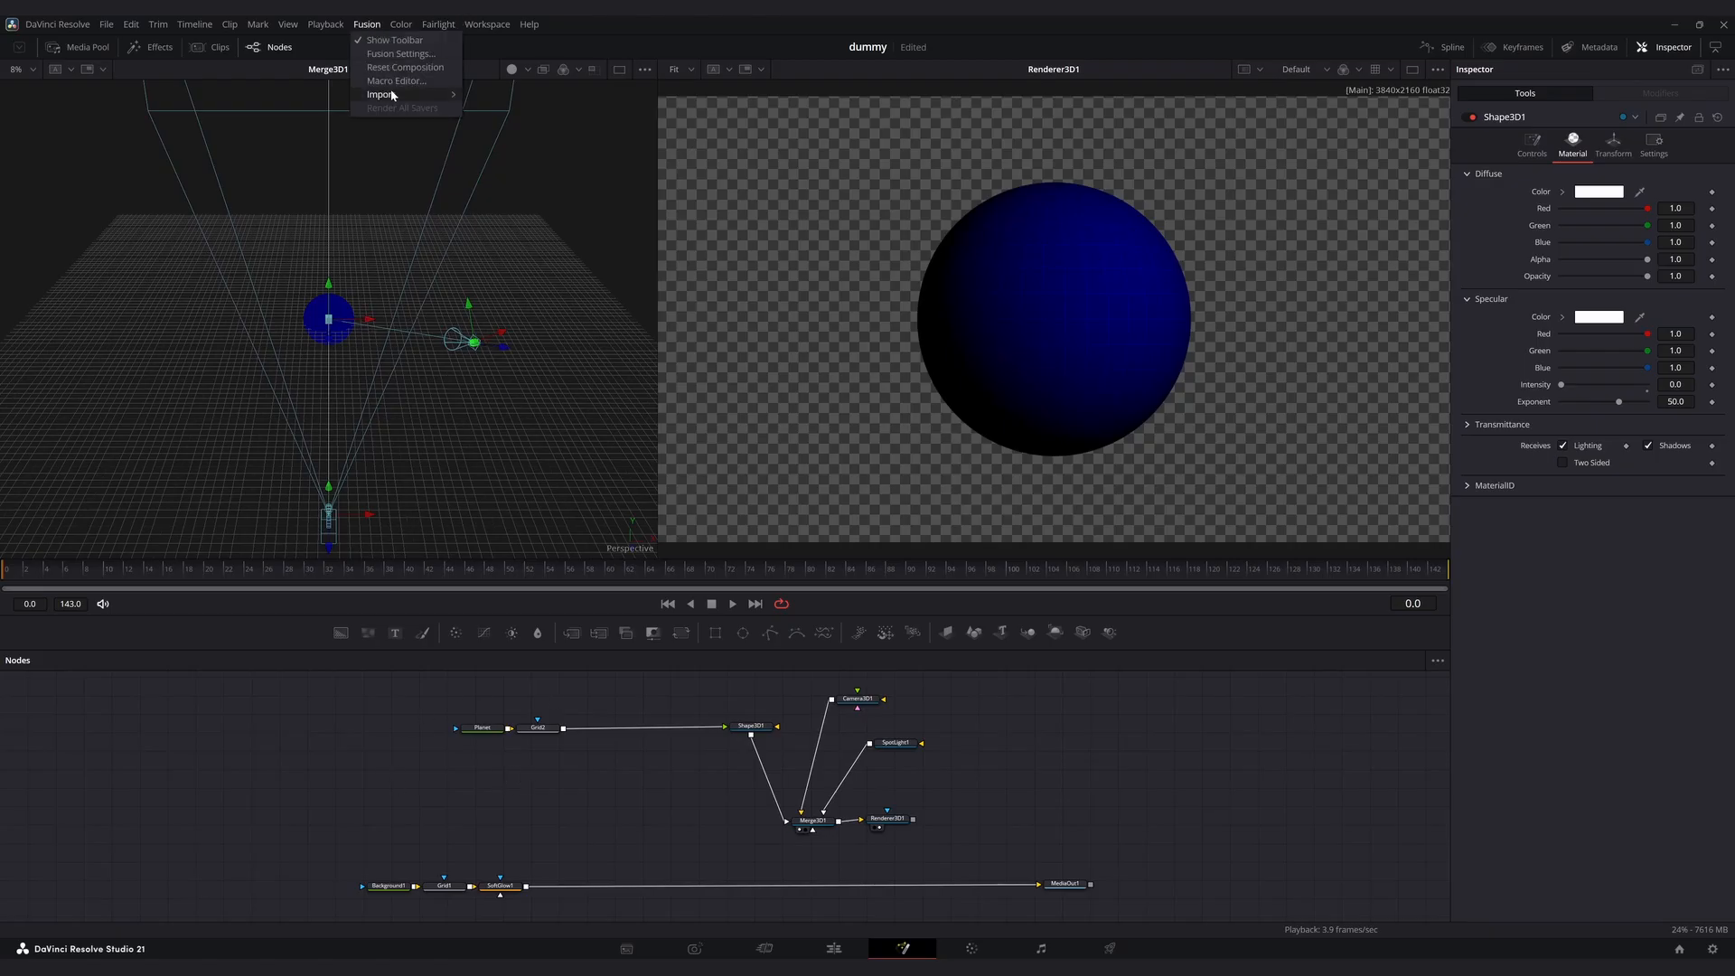
pyautogui.moveTo(425, 94)
pyautogui.click(513, 149)
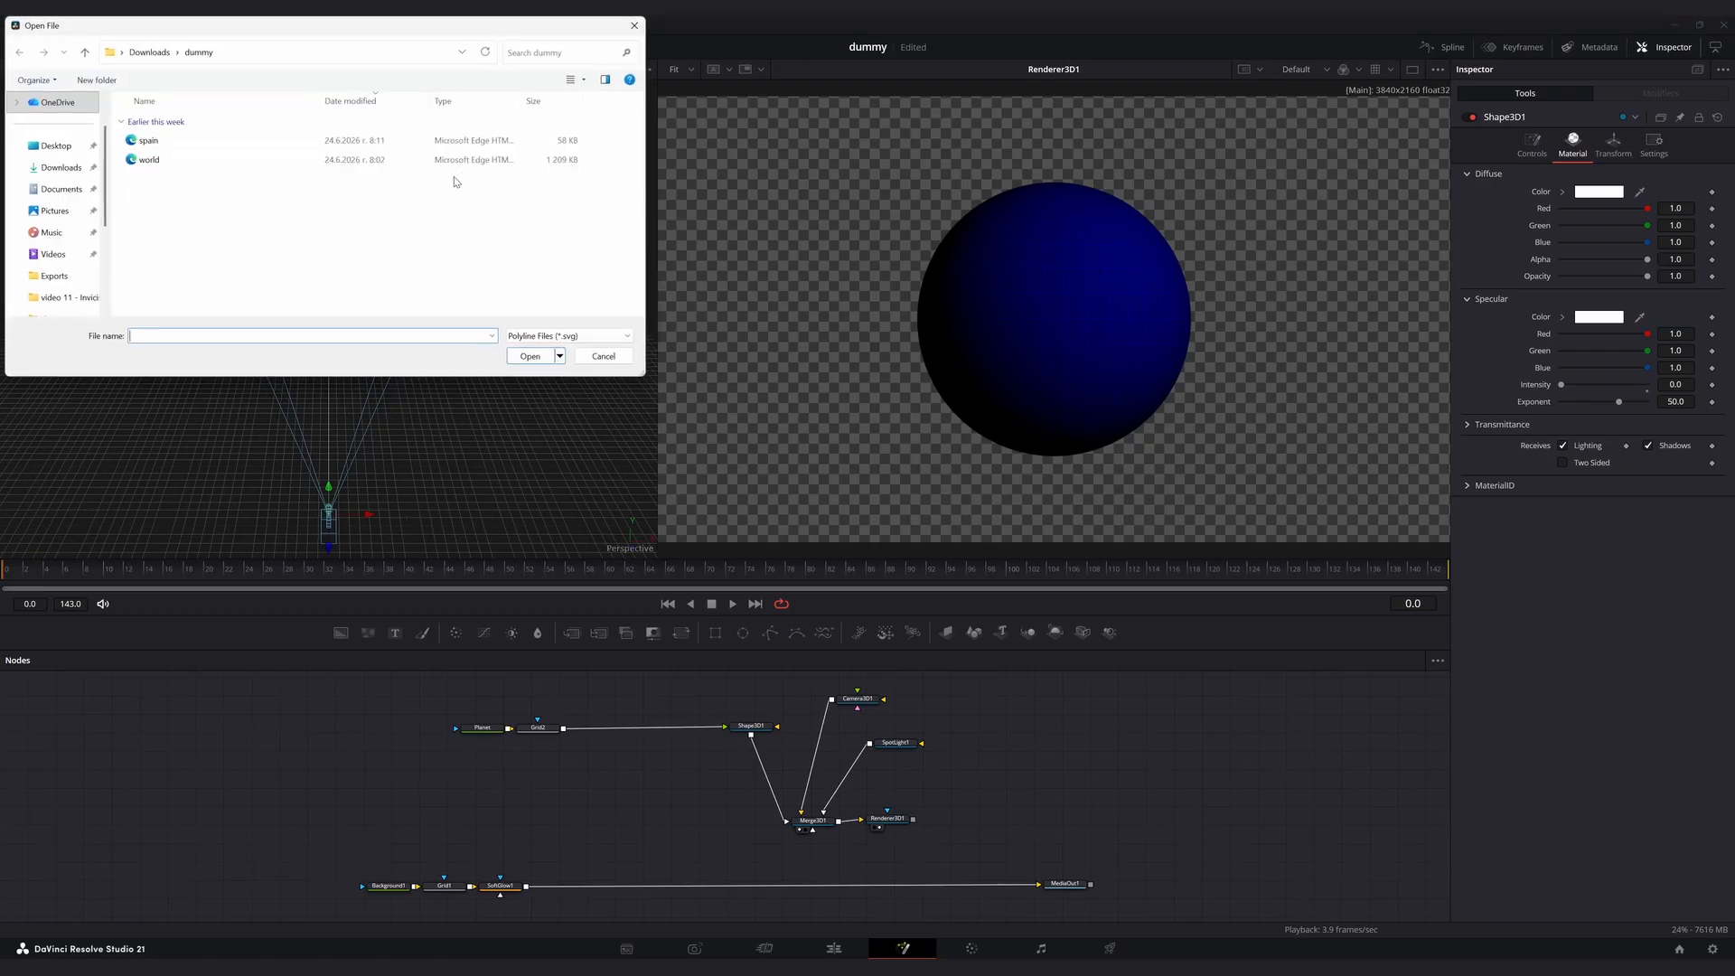
pyautogui.click(153, 159)
pyautogui.click(529, 356)
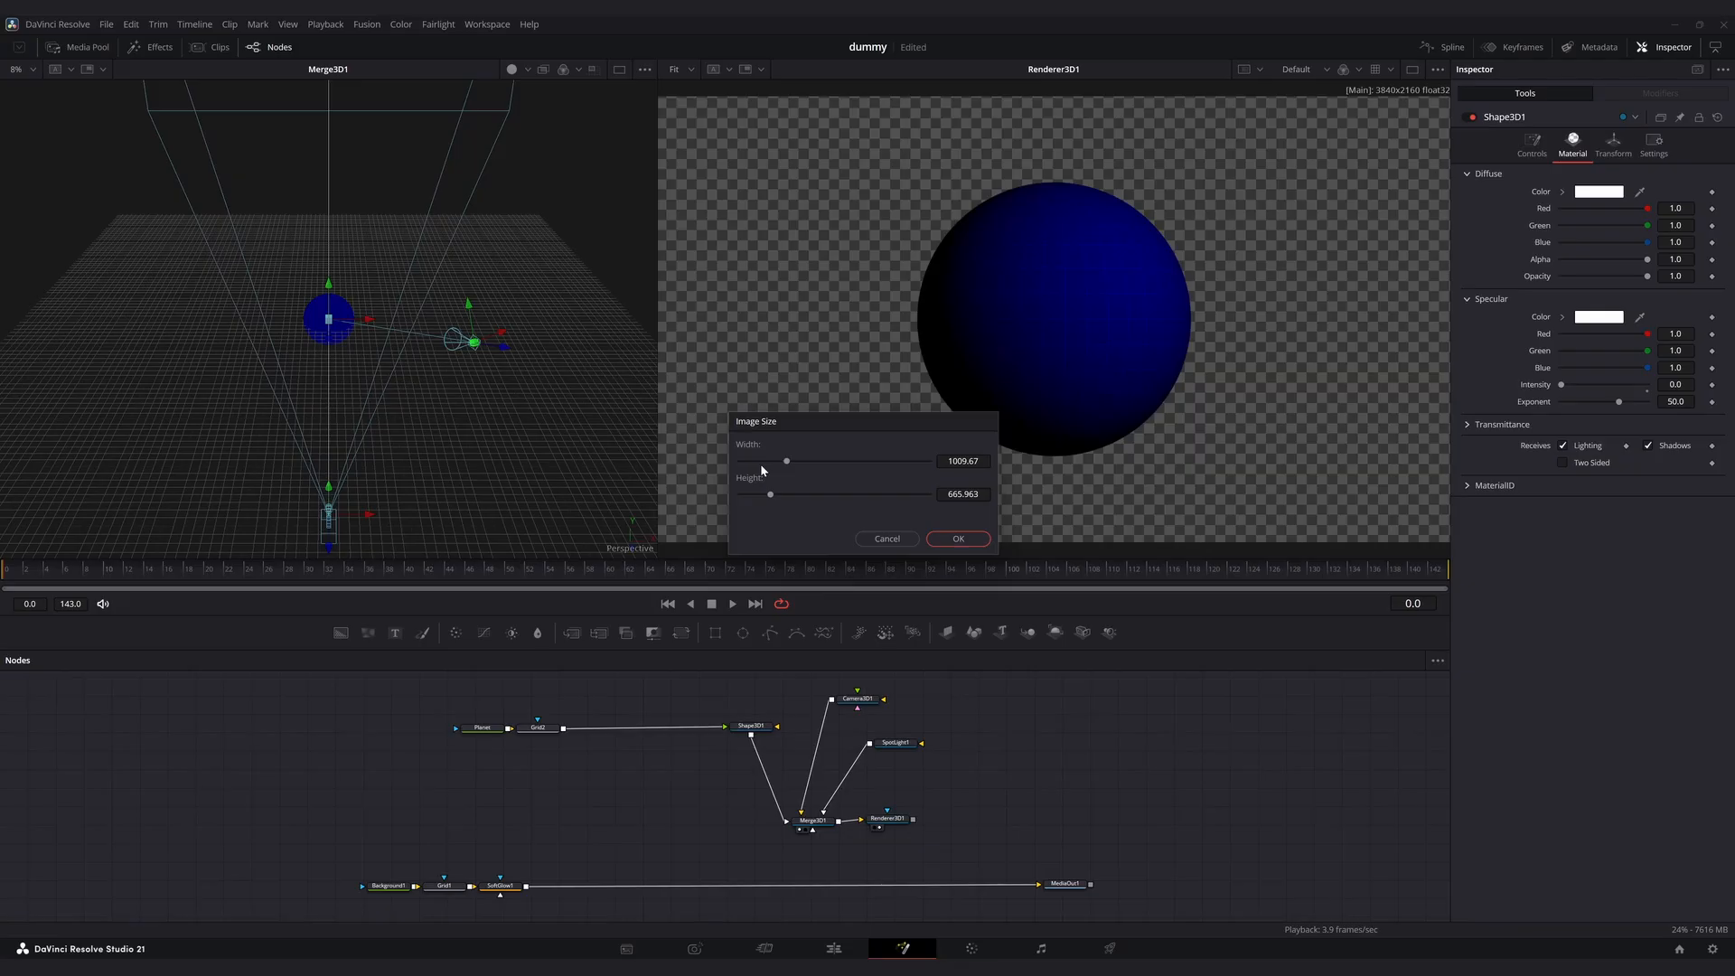
pyautogui.click(967, 461)
pyautogui.write('4000')
pyautogui.press('Return')
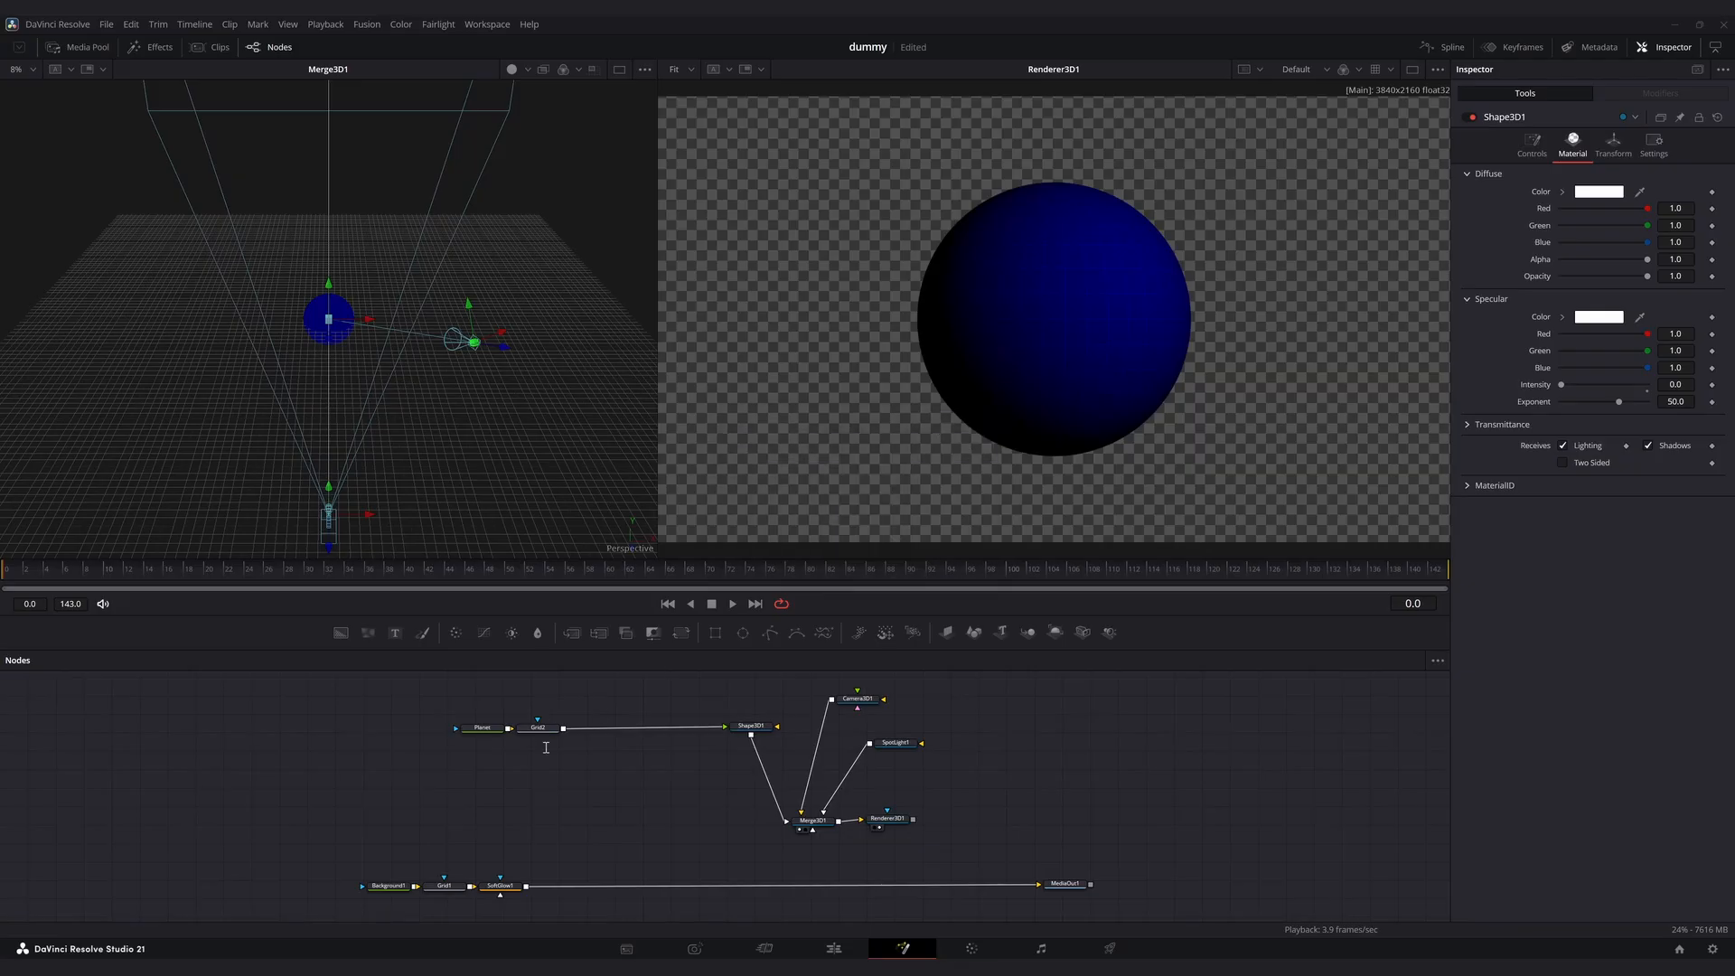
# Place the imported world node below Planet and connect it through a new Shape 3D node to Merge3D1.
pyautogui.hotkey('ctrl', 'v')
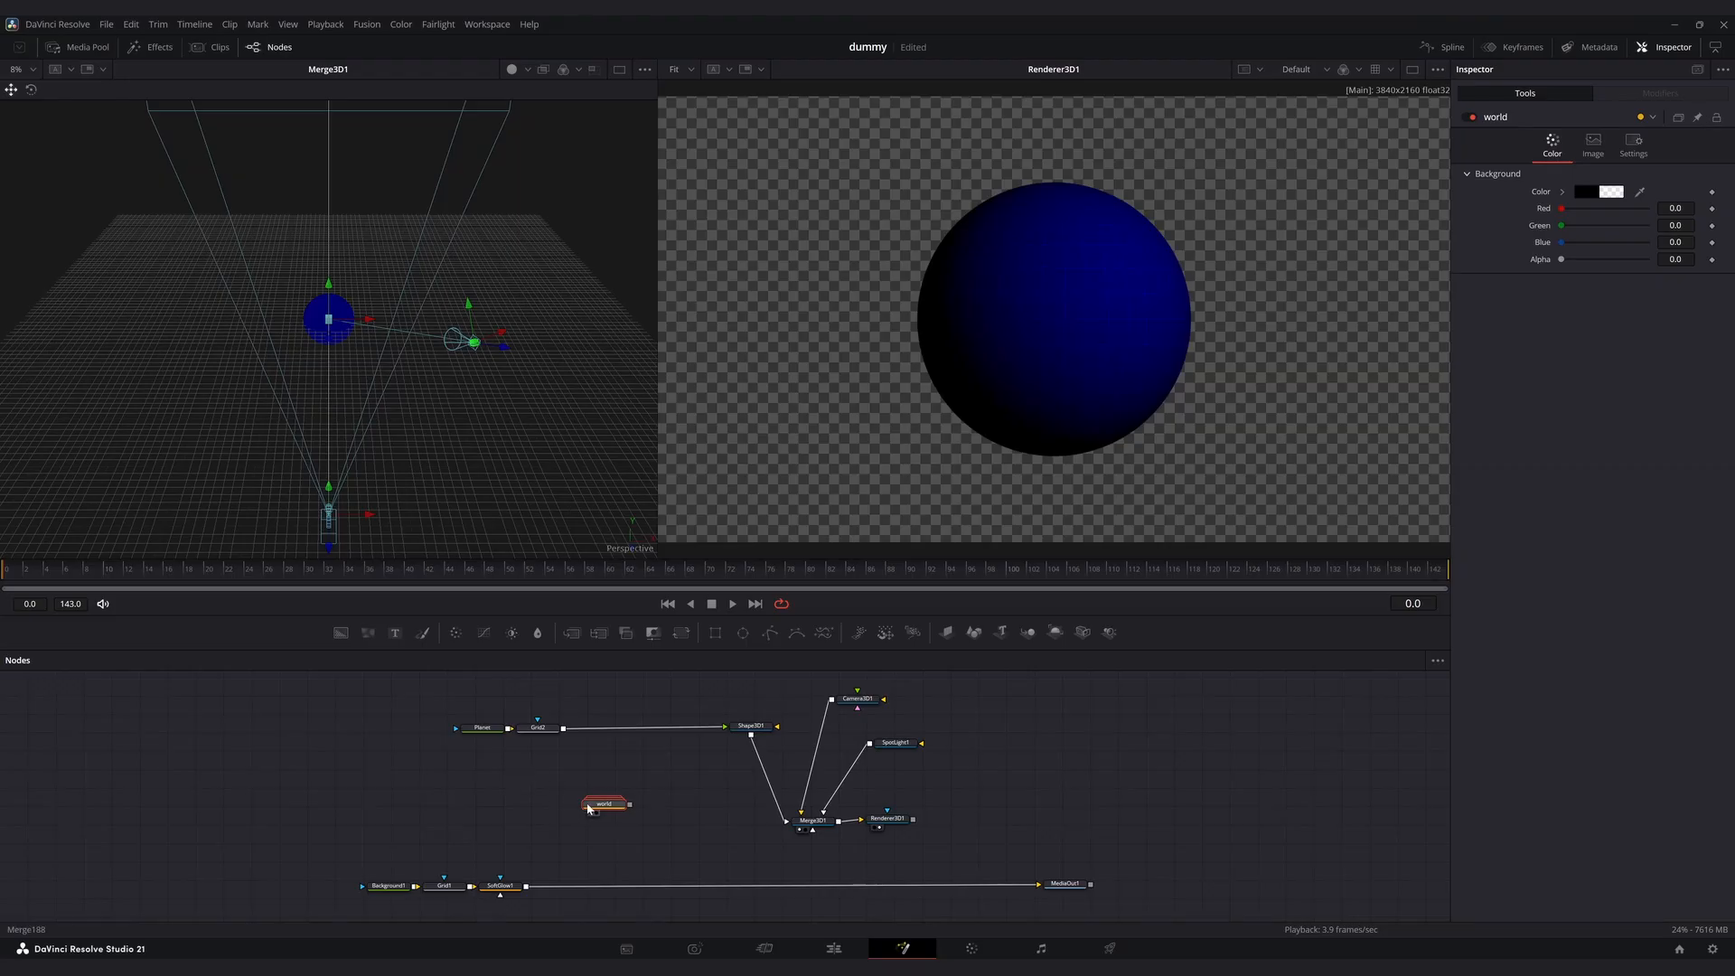
pyautogui.moveTo(599, 806); pyautogui.dragTo(474, 779)
pyautogui.hotkey('shift', 'space')
pyautogui.write('shape 3d')
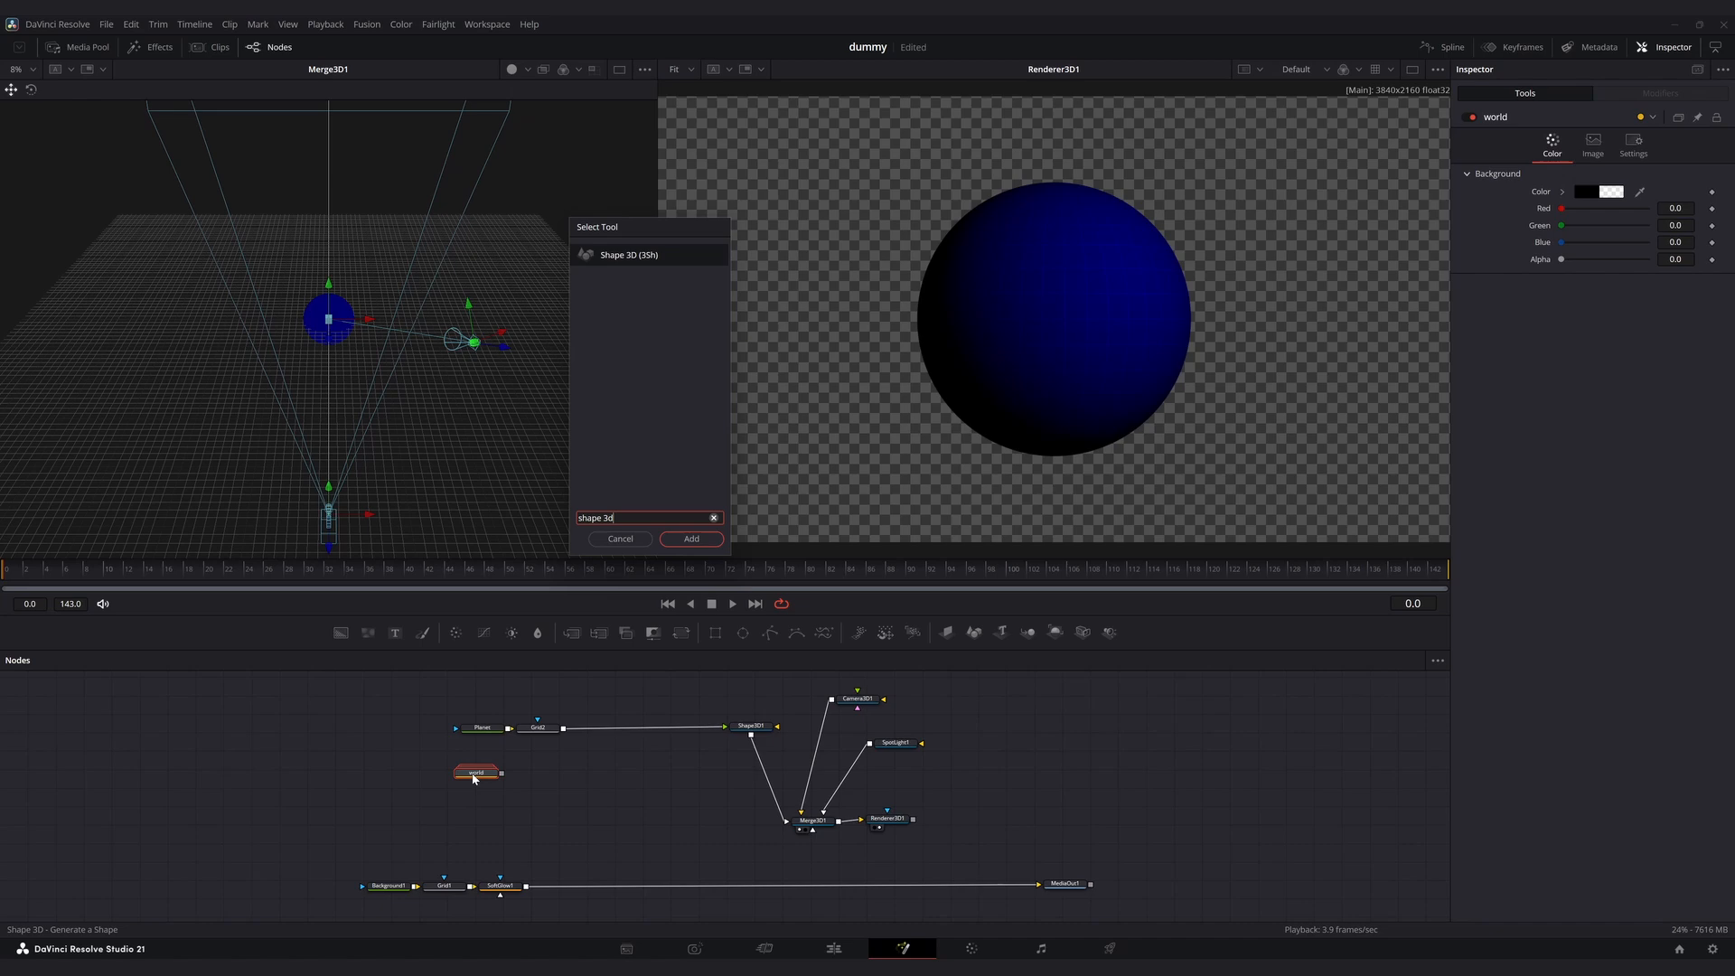
pyautogui.press('Return')
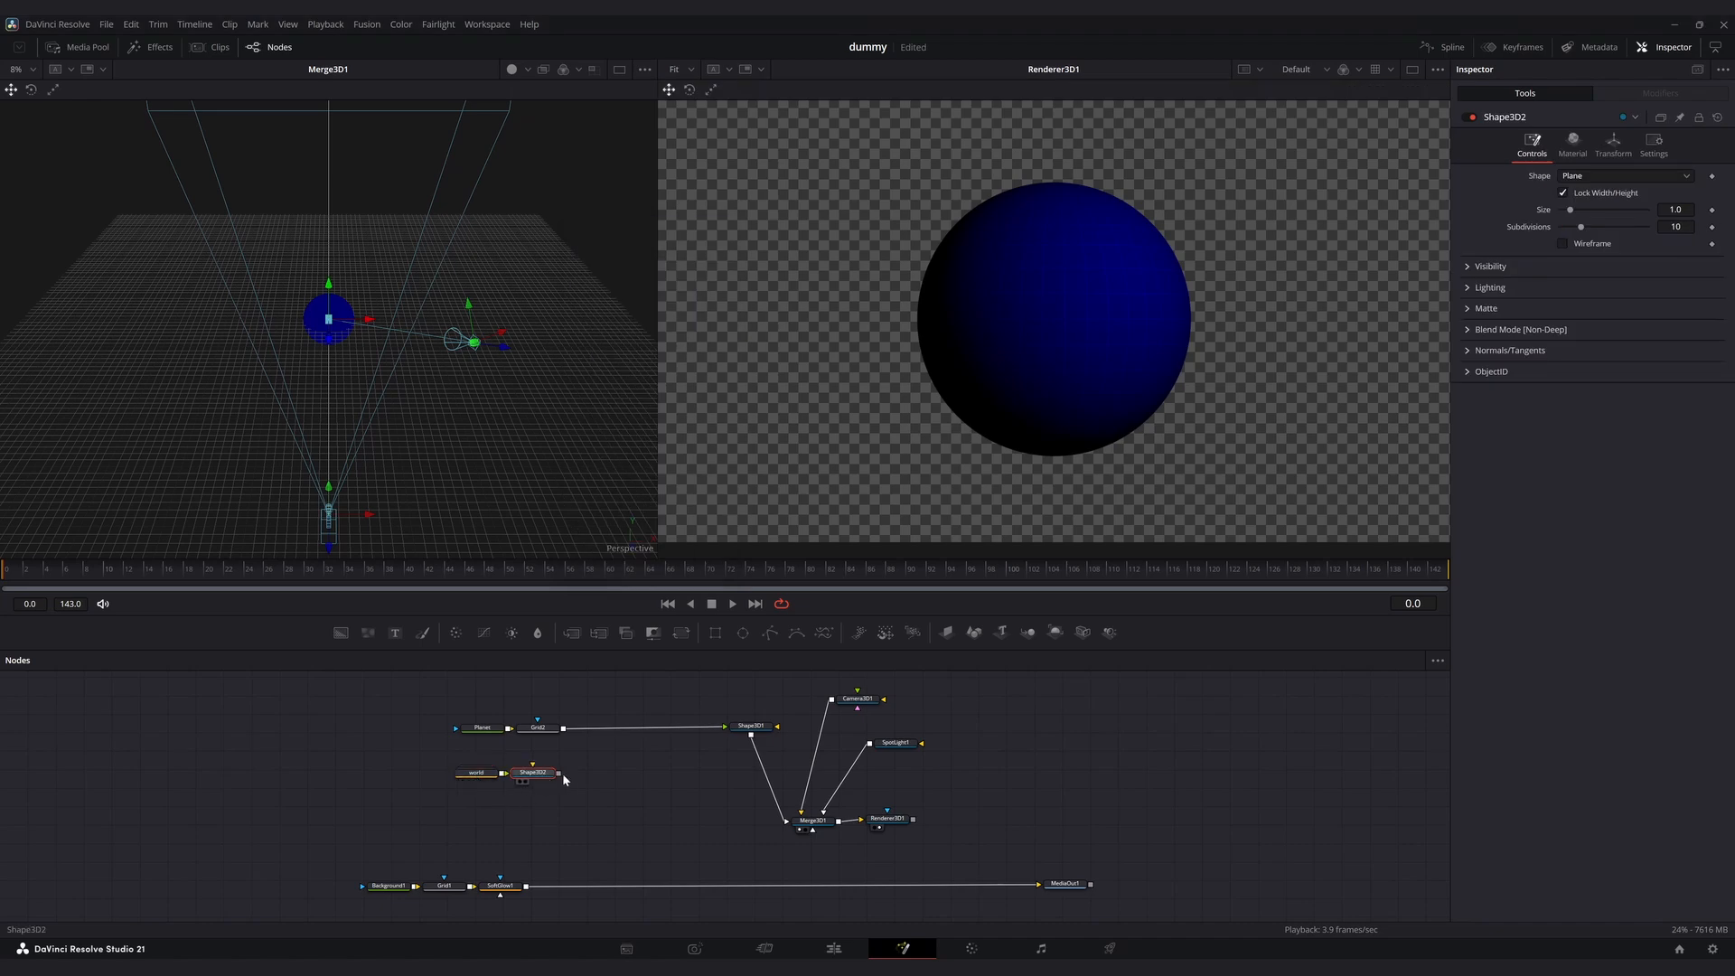
pyautogui.moveTo(553, 775); pyautogui.dragTo(795, 824)
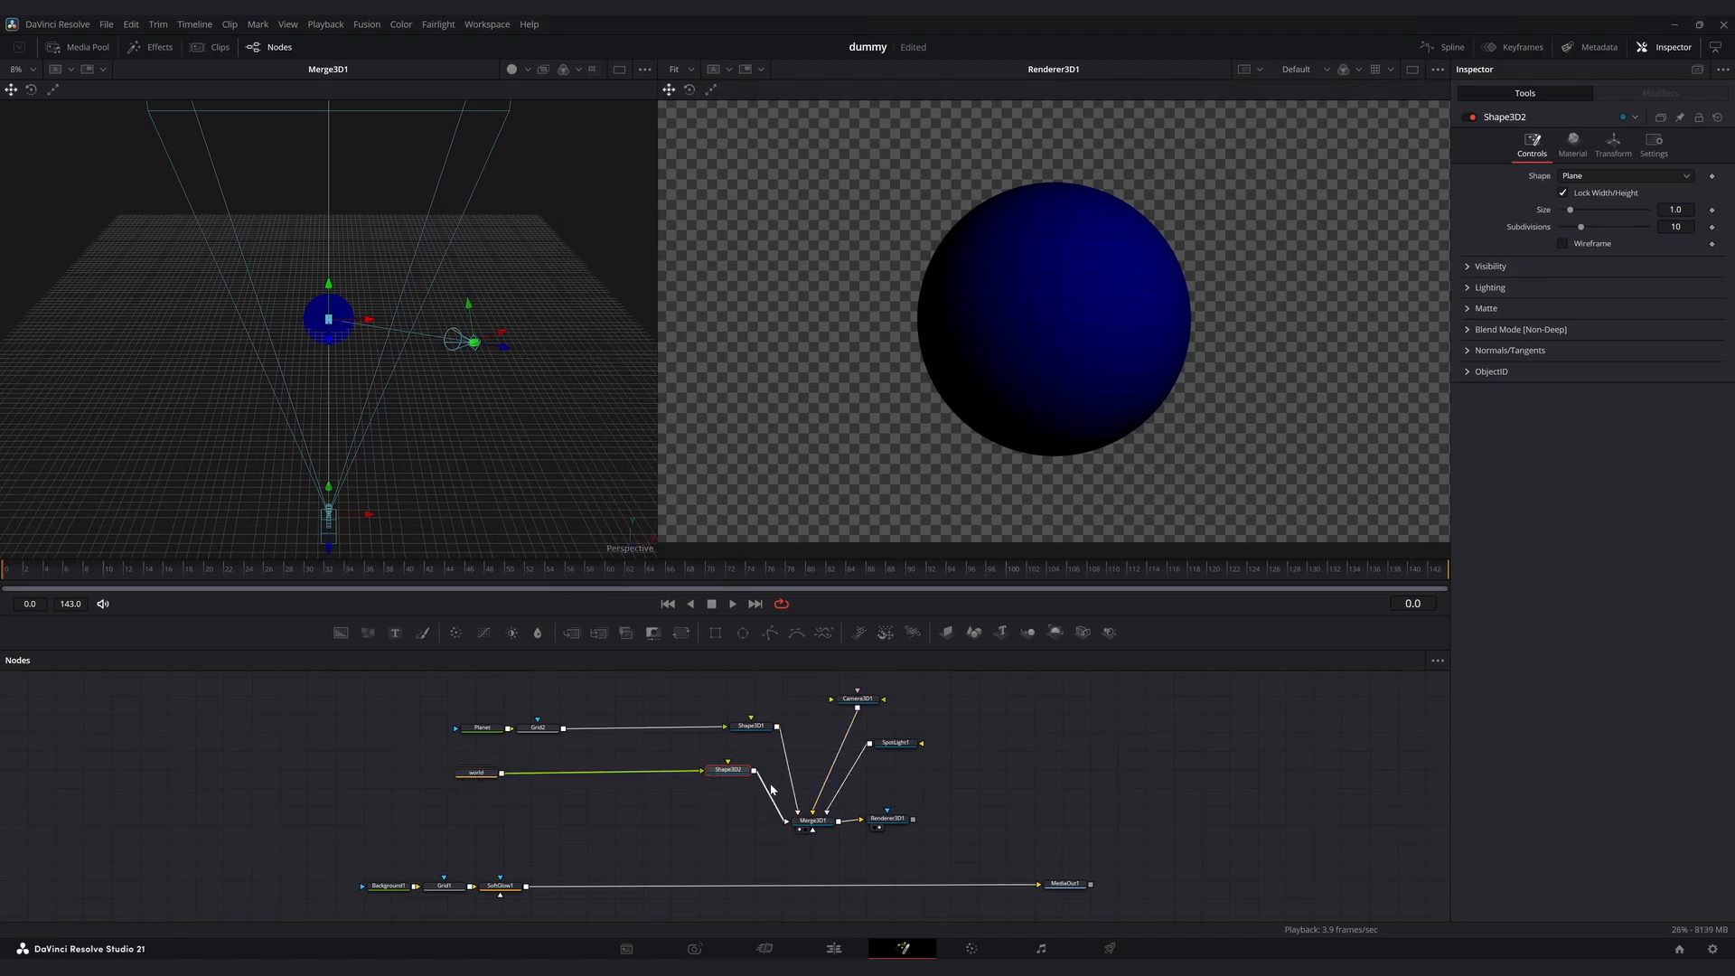
# Add a Background node merged over the world node and mask it with the world output.
pyautogui.click(476, 772)
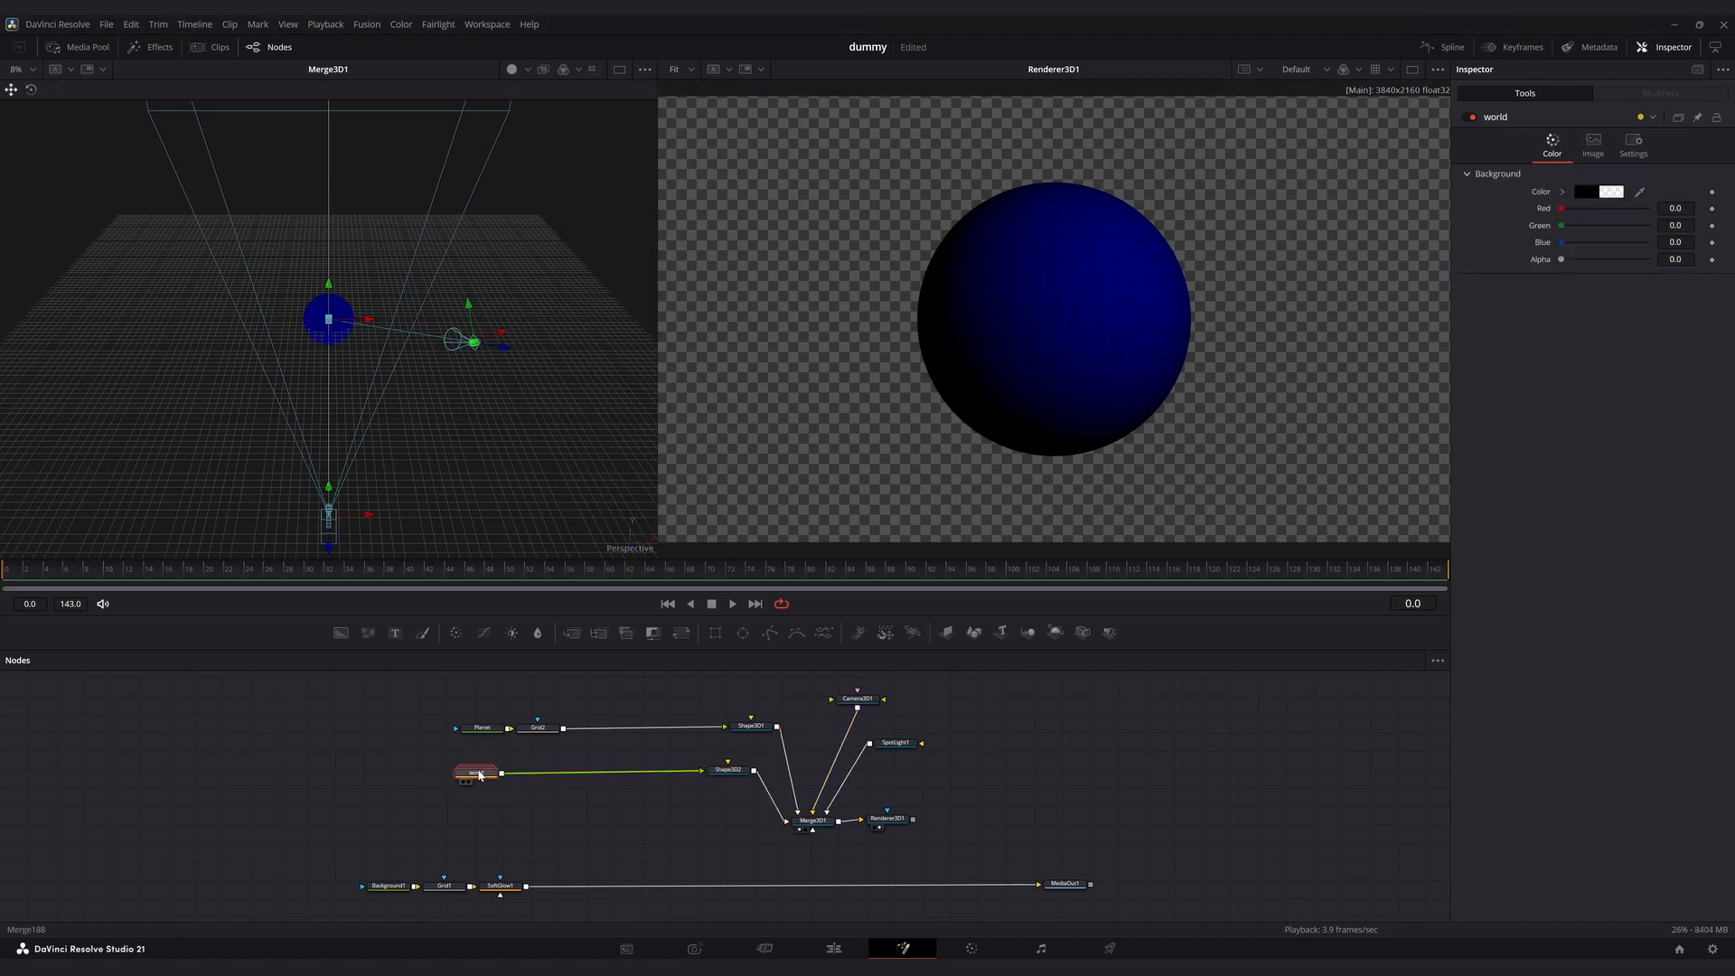
pyautogui.click(341, 633)
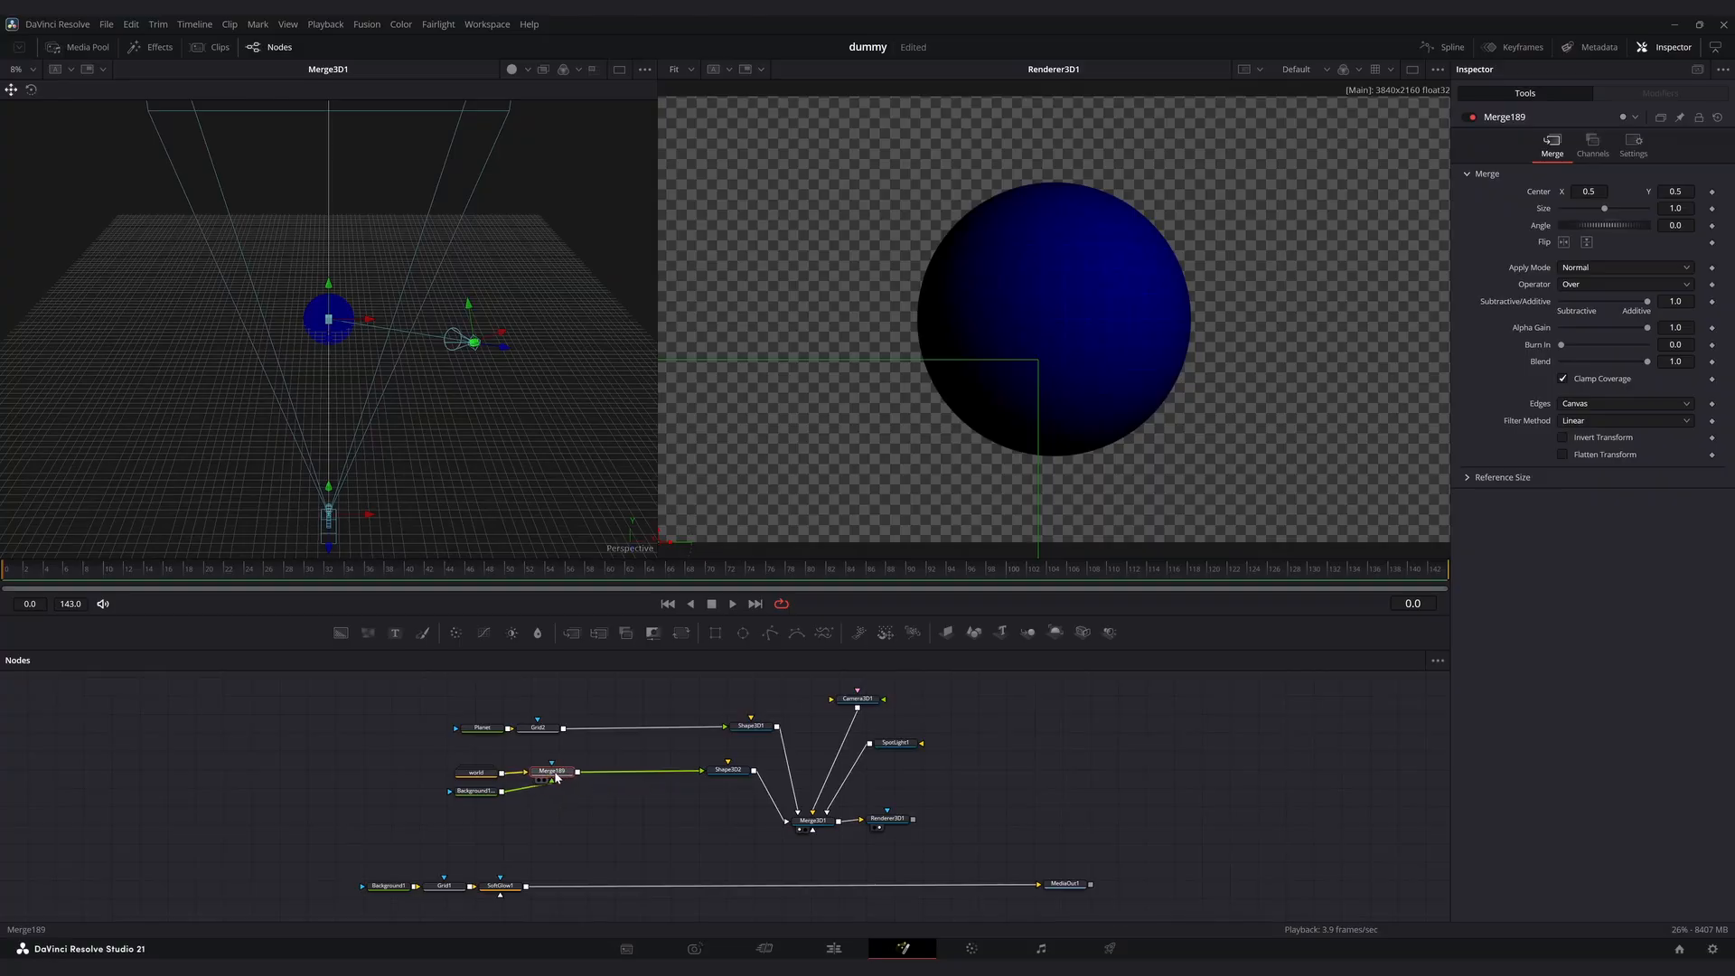
pyautogui.moveTo(525, 803)
pyautogui.mouseDown()
pyautogui.moveTo(541, 805)
pyautogui.moveTo(514, 800)
pyautogui.mouseUp()
pyautogui.click(541, 803)
pyautogui.click(553, 771)
pyautogui.click(542, 798)
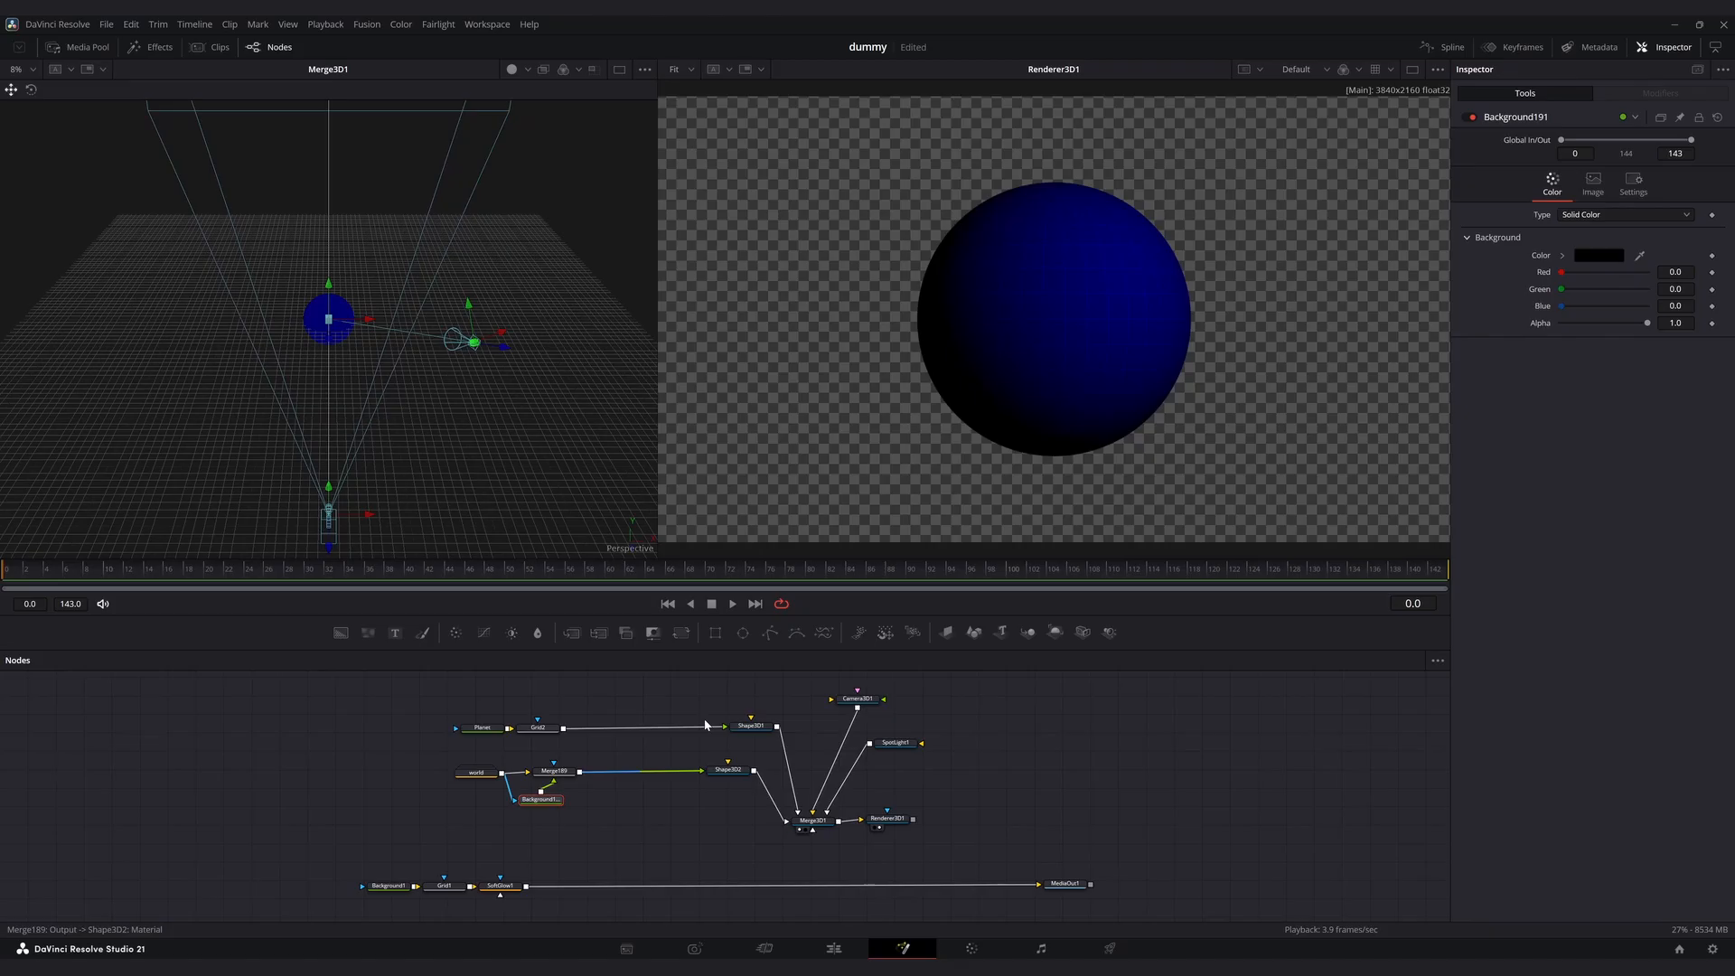
# Set the color of the background masked by the world shape to red #ff0000.
pyautogui.click(1601, 256)
pyautogui.click(1004, 388)
pyautogui.click(1029, 377)
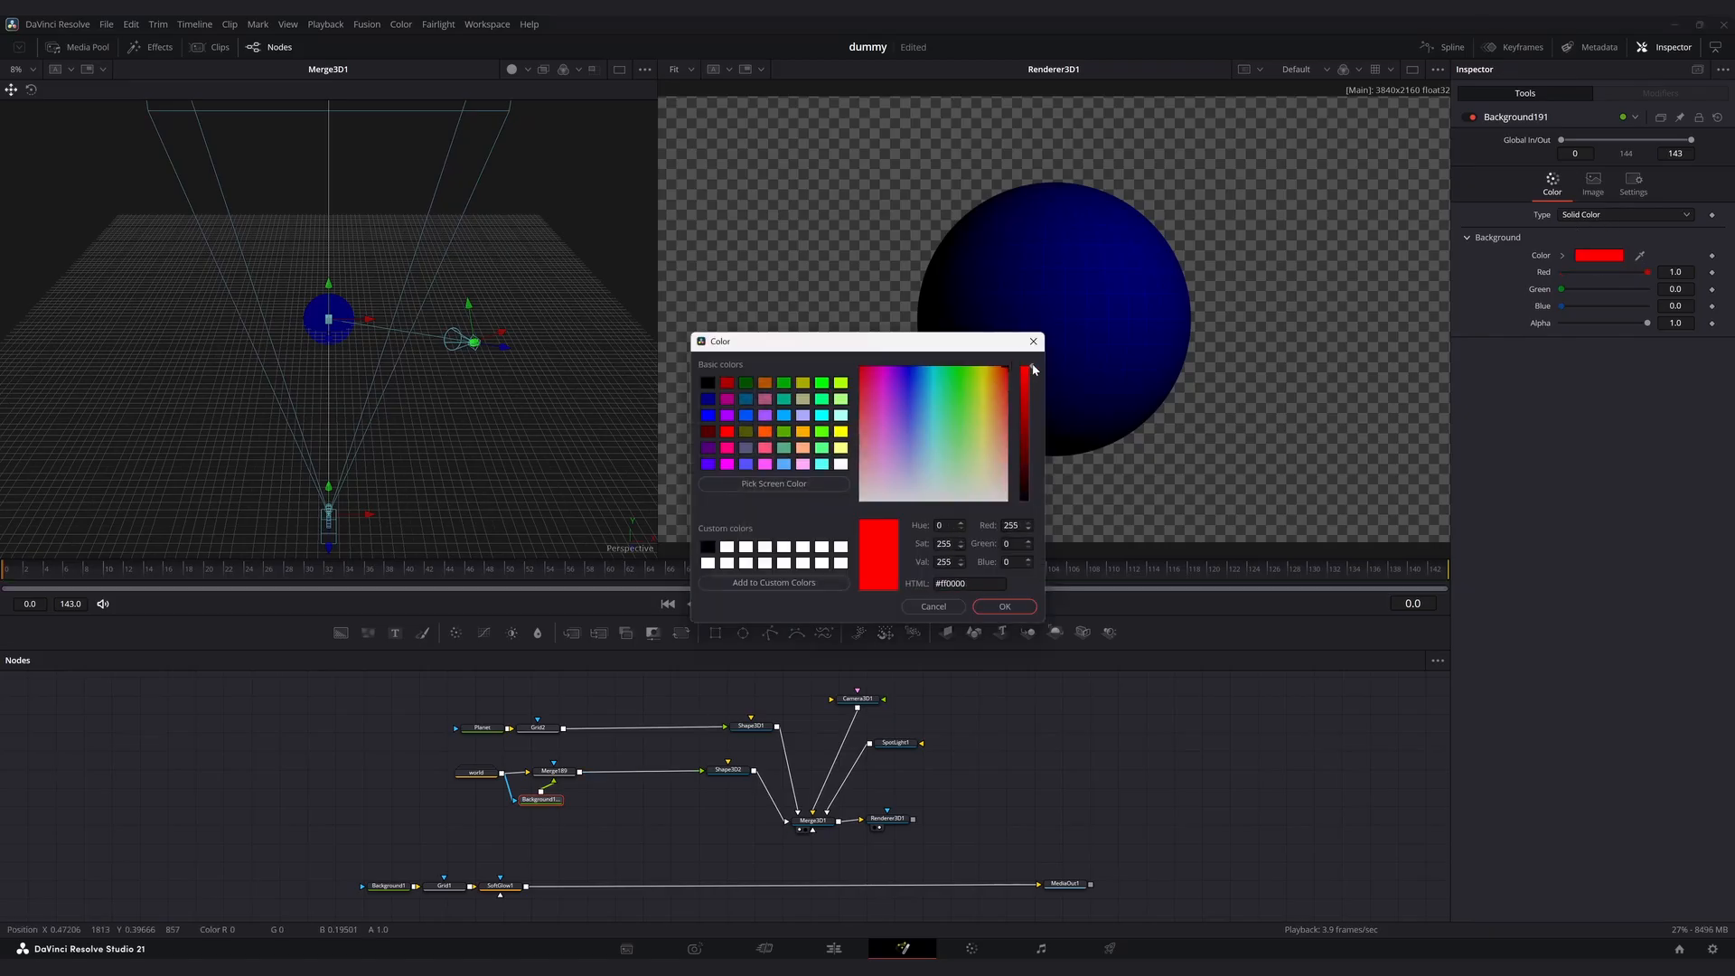
pyautogui.click(1018, 606)
# Change Shape3D2 to a sphere with base and height subdivisions of 100.
pyautogui.click(729, 770)
pyautogui.click(1617, 175)
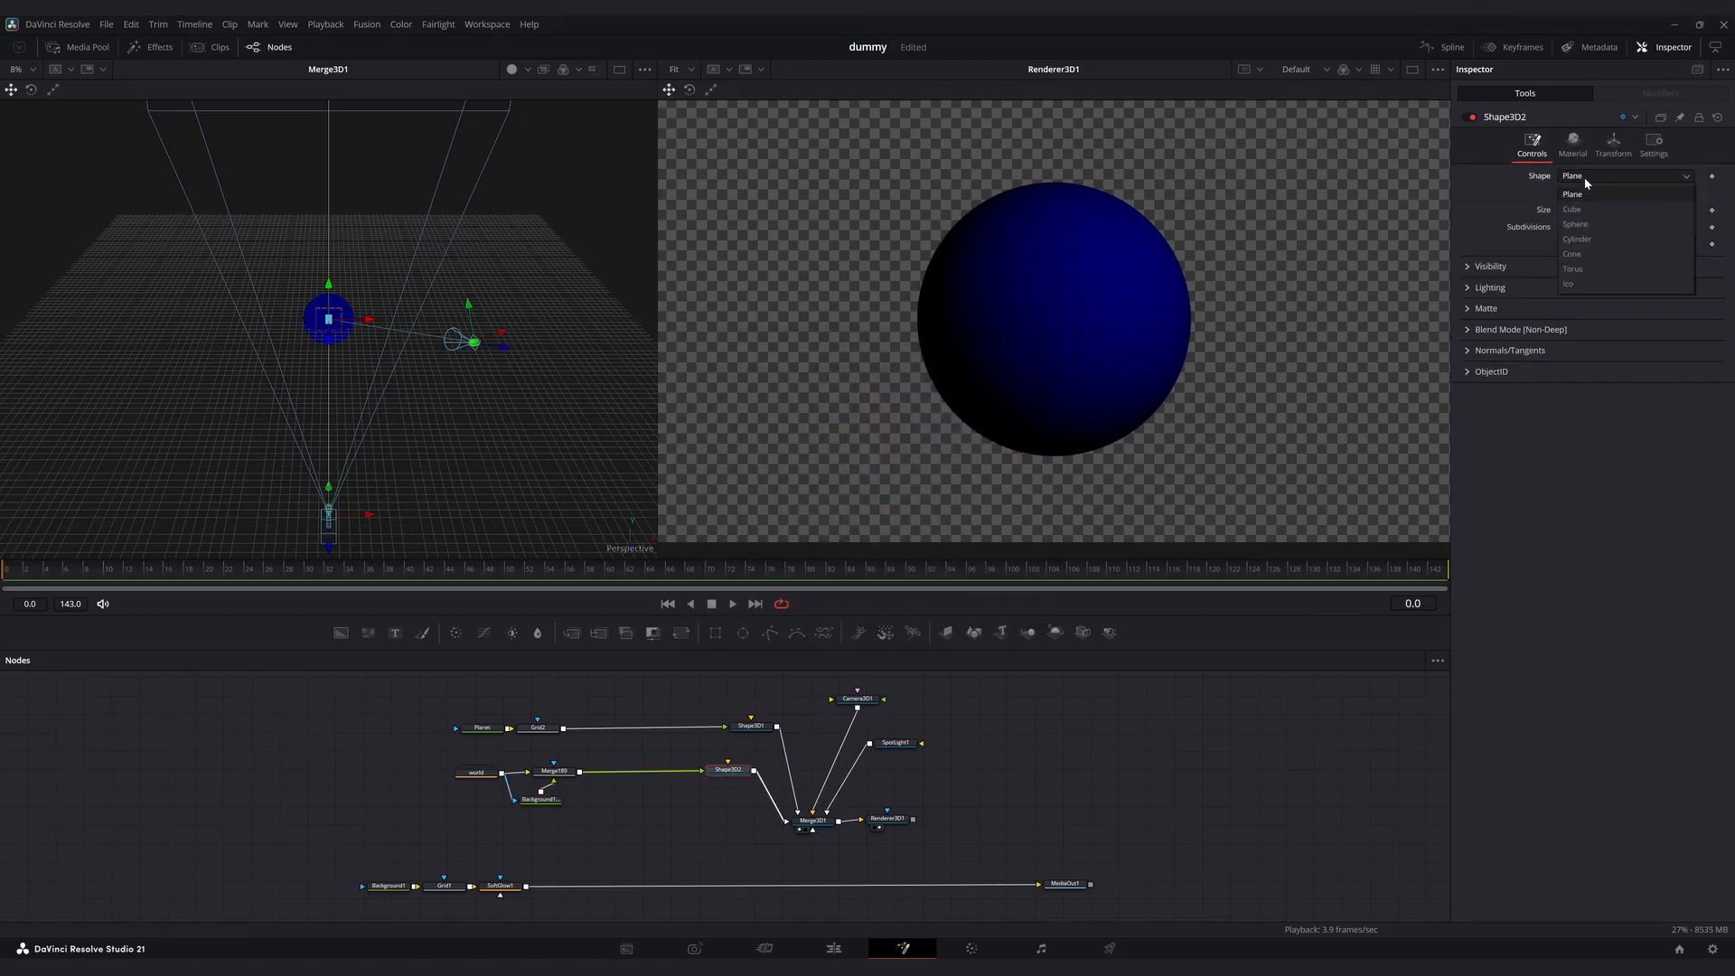
pyautogui.click(1585, 222)
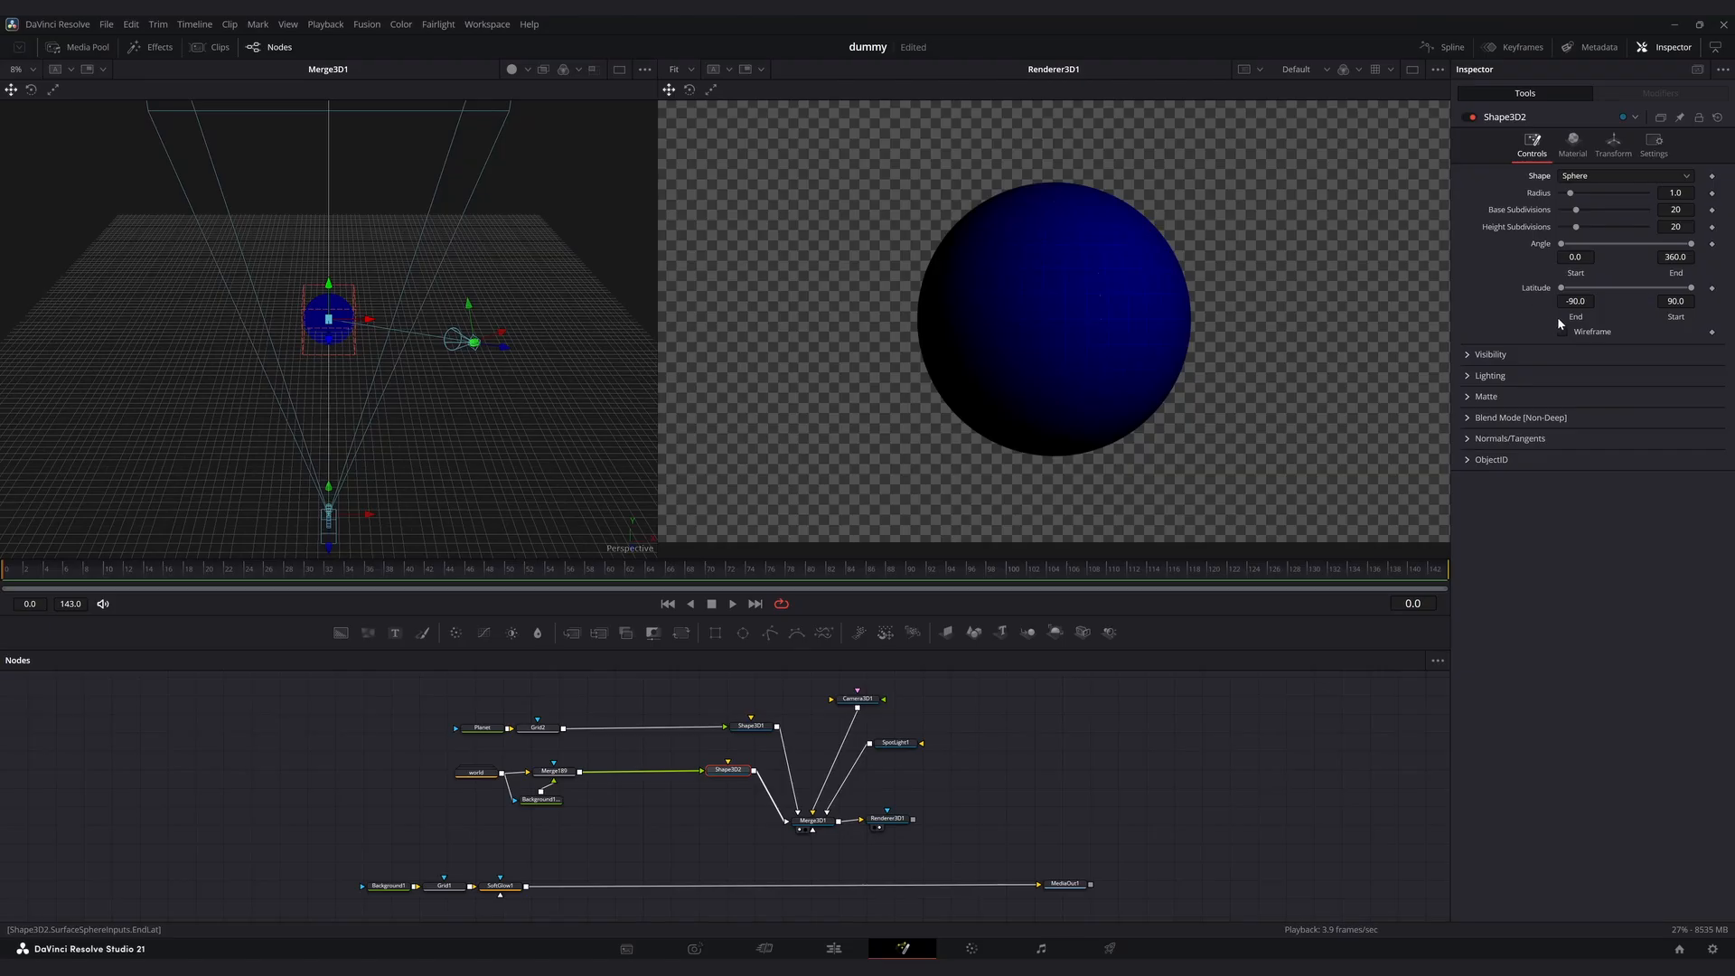
pyautogui.moveTo(1576, 210); pyautogui.dragTo(1658, 227)
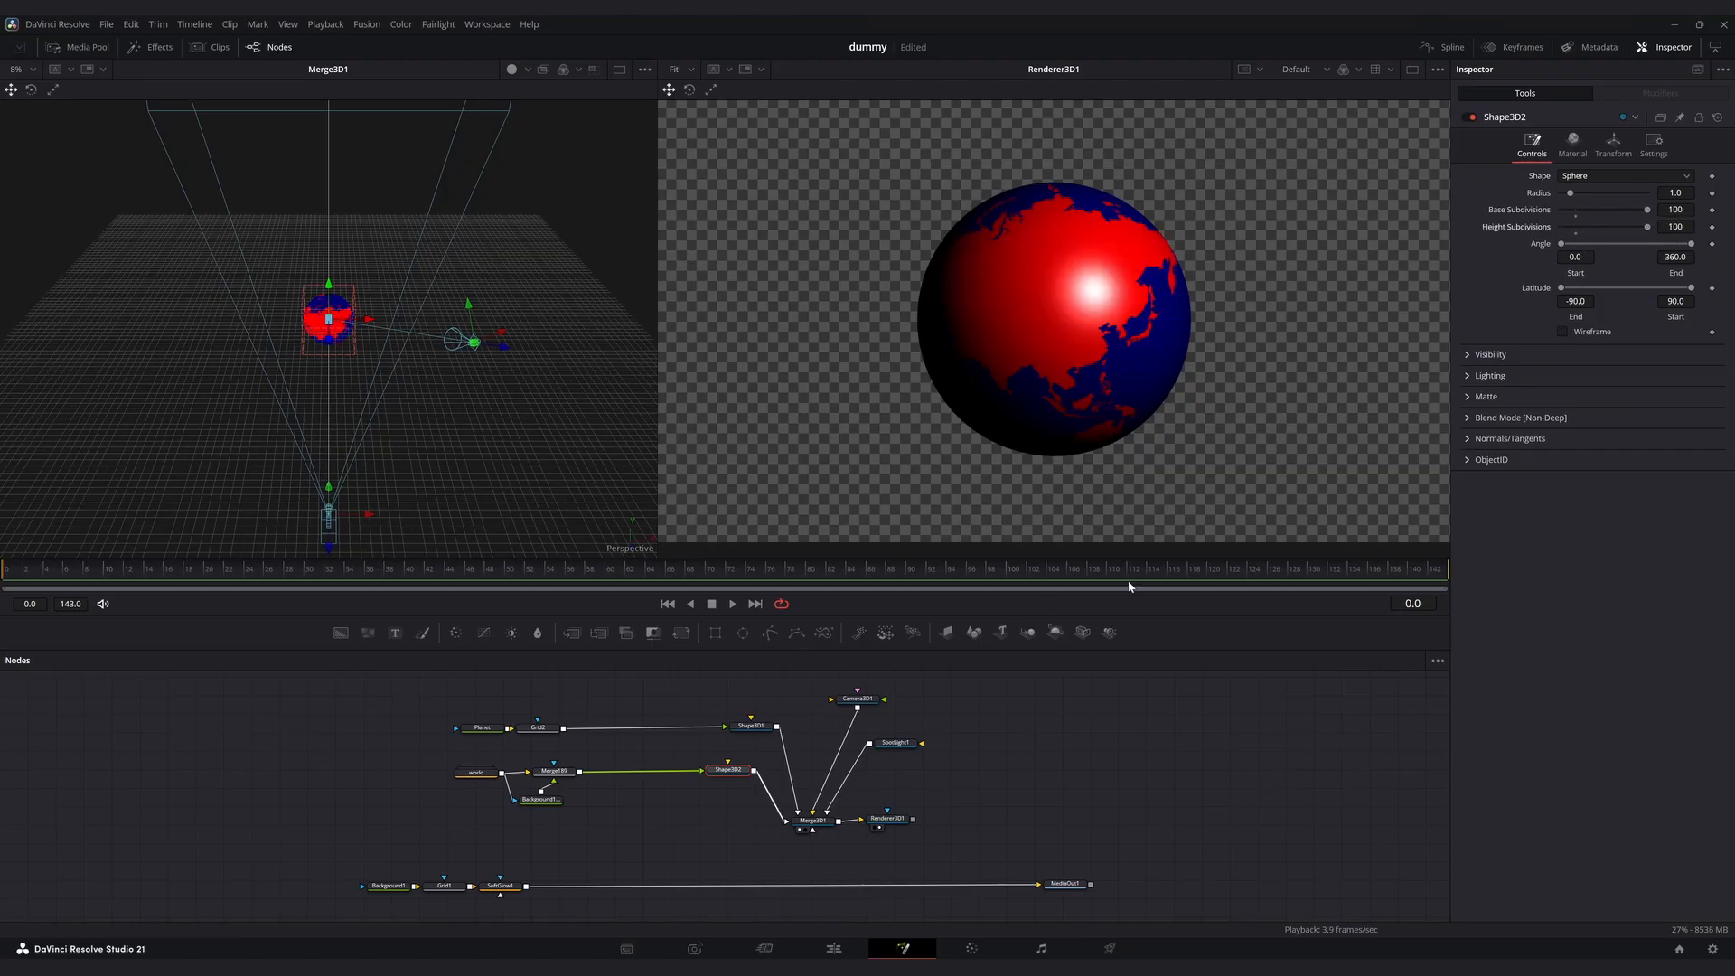
# Set the specular intensity of Shape3D2's material to 0.
pyautogui.click(1579, 141)
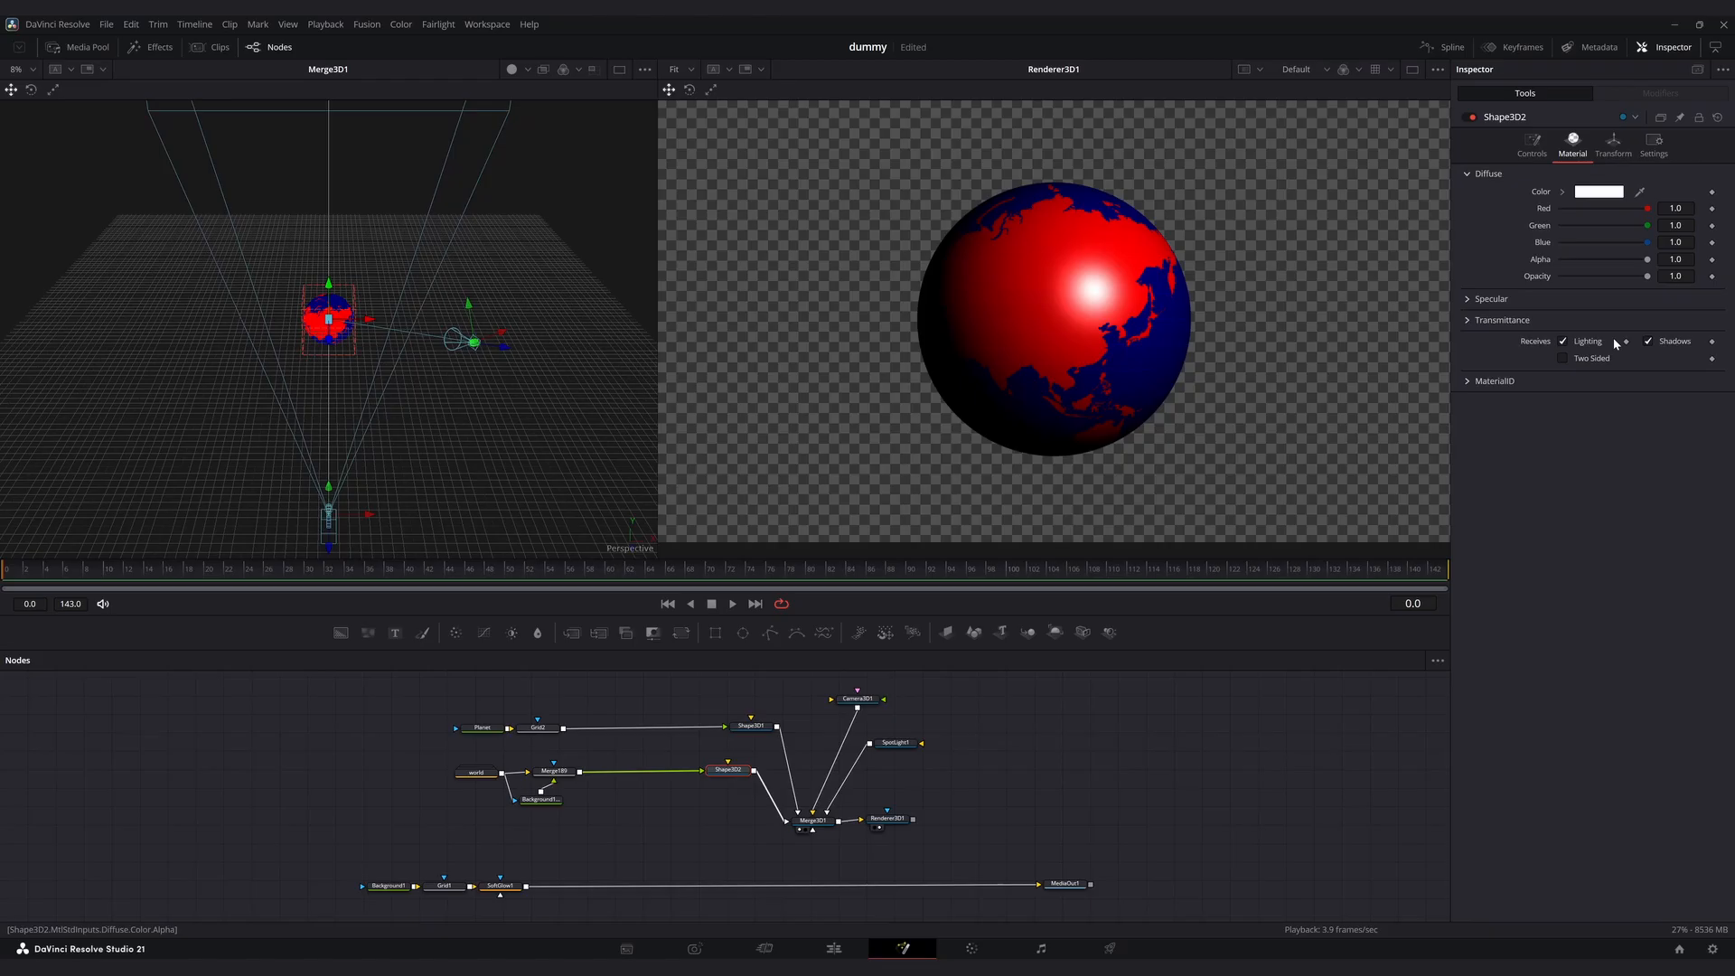
pyautogui.click(1473, 299)
pyautogui.moveTo(1649, 385); pyautogui.dragTo(1534, 396)
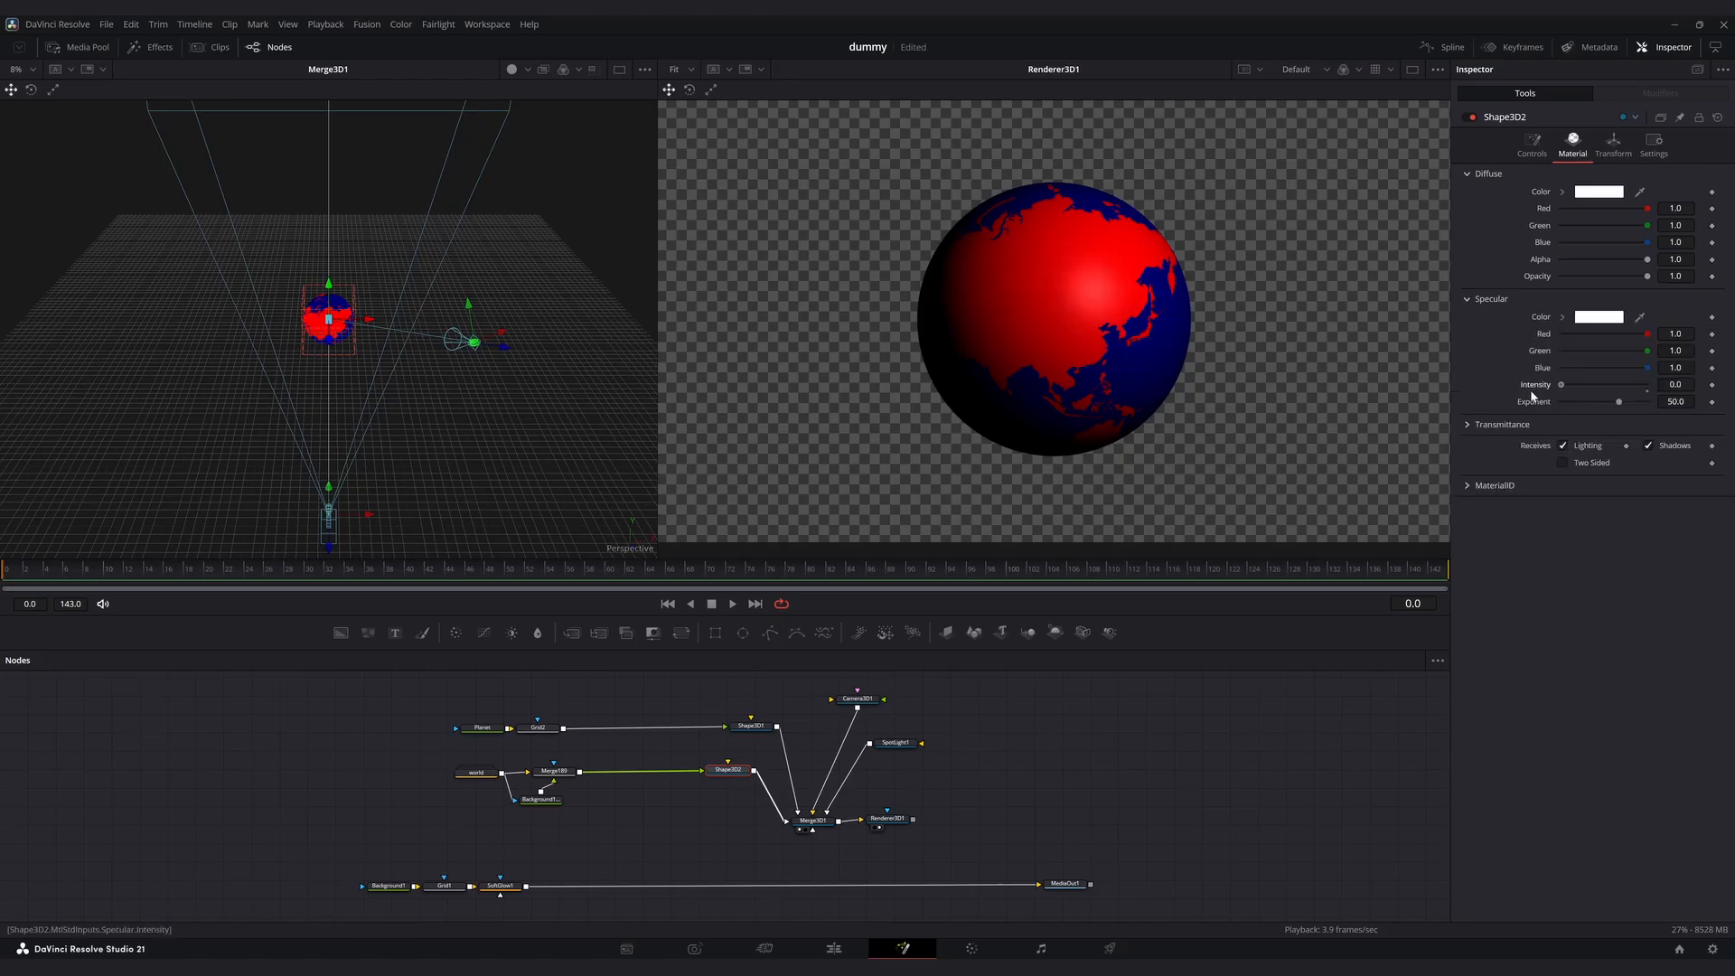
# Set Shape3D2's Y rotation to 100.
pyautogui.click(1613, 143)
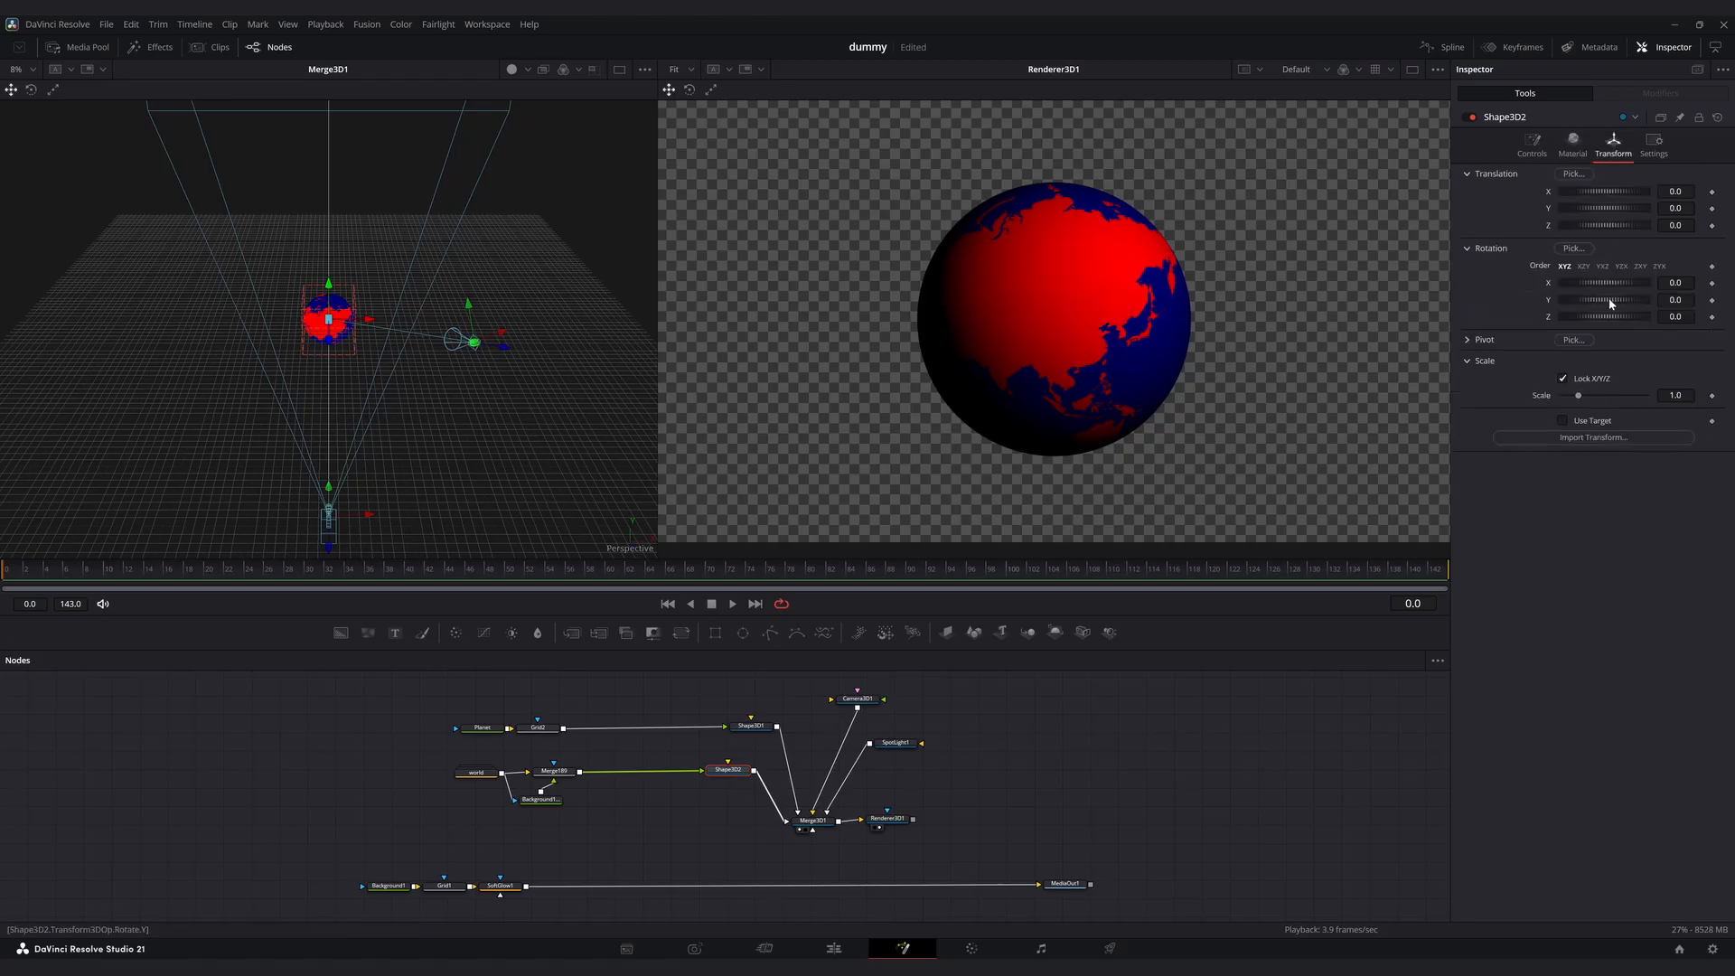
pyautogui.click(1674, 299)
pyautogui.write('100')
pyautogui.press('Tab')
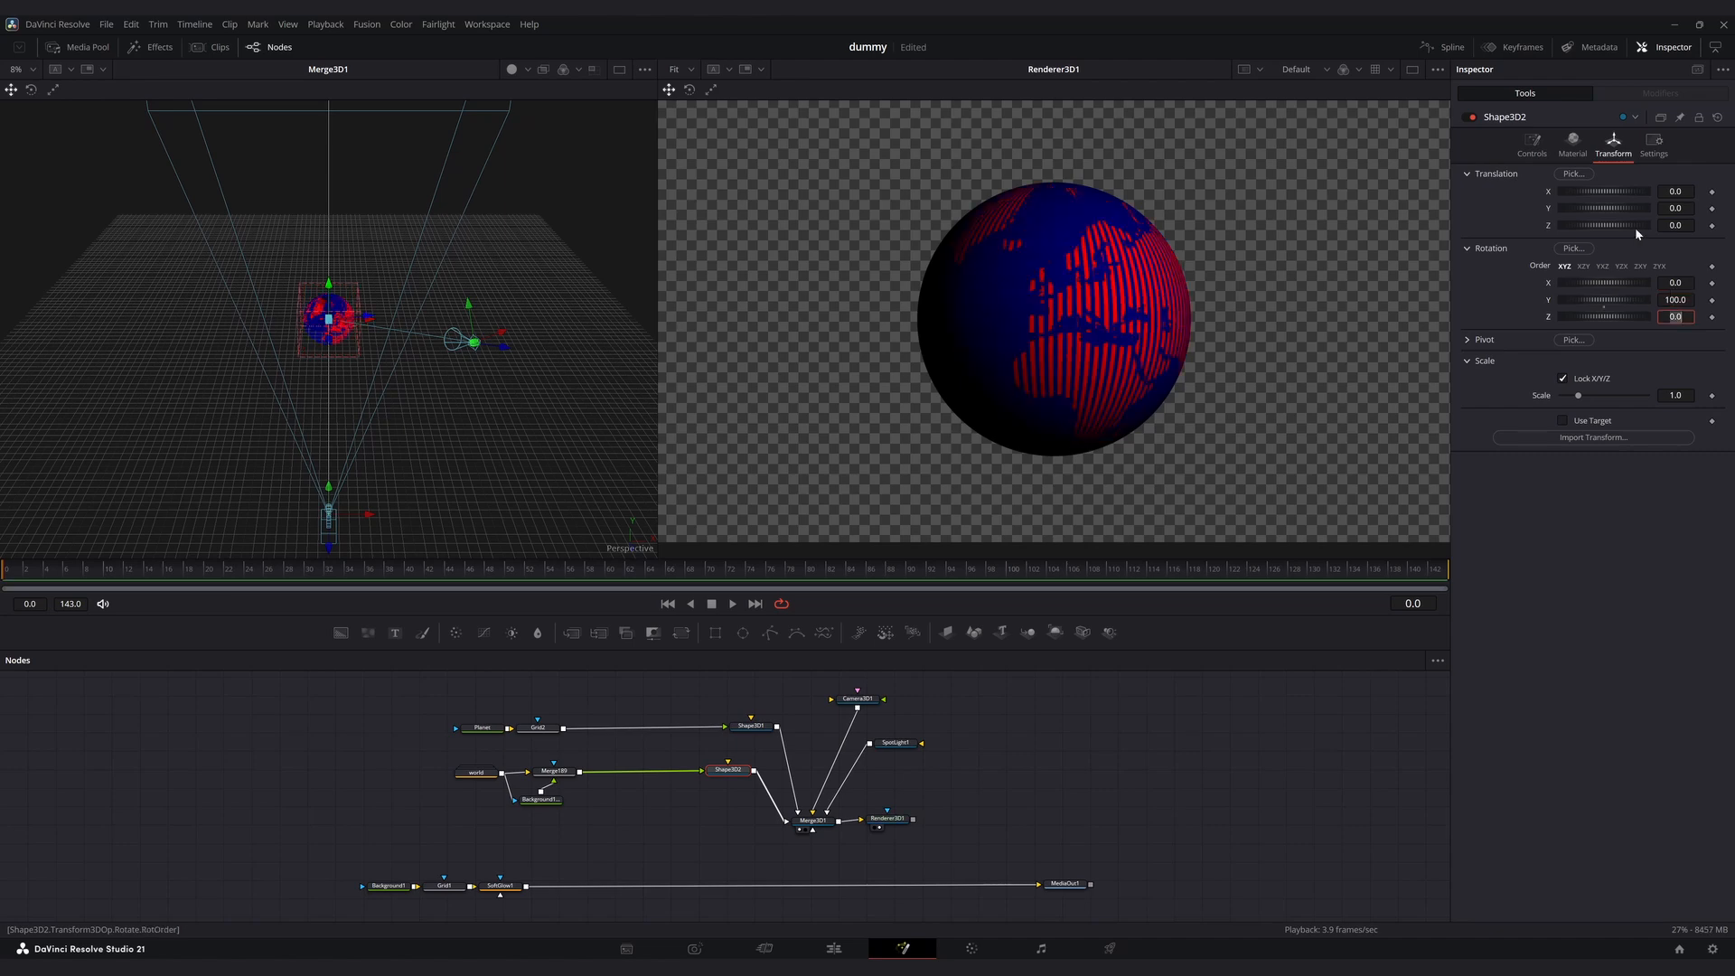
# Set Shape3D2's locked scale to 1.001 so the continents sit just above the planet sphere.
pyautogui.click(1579, 143)
pyautogui.click(1641, 144)
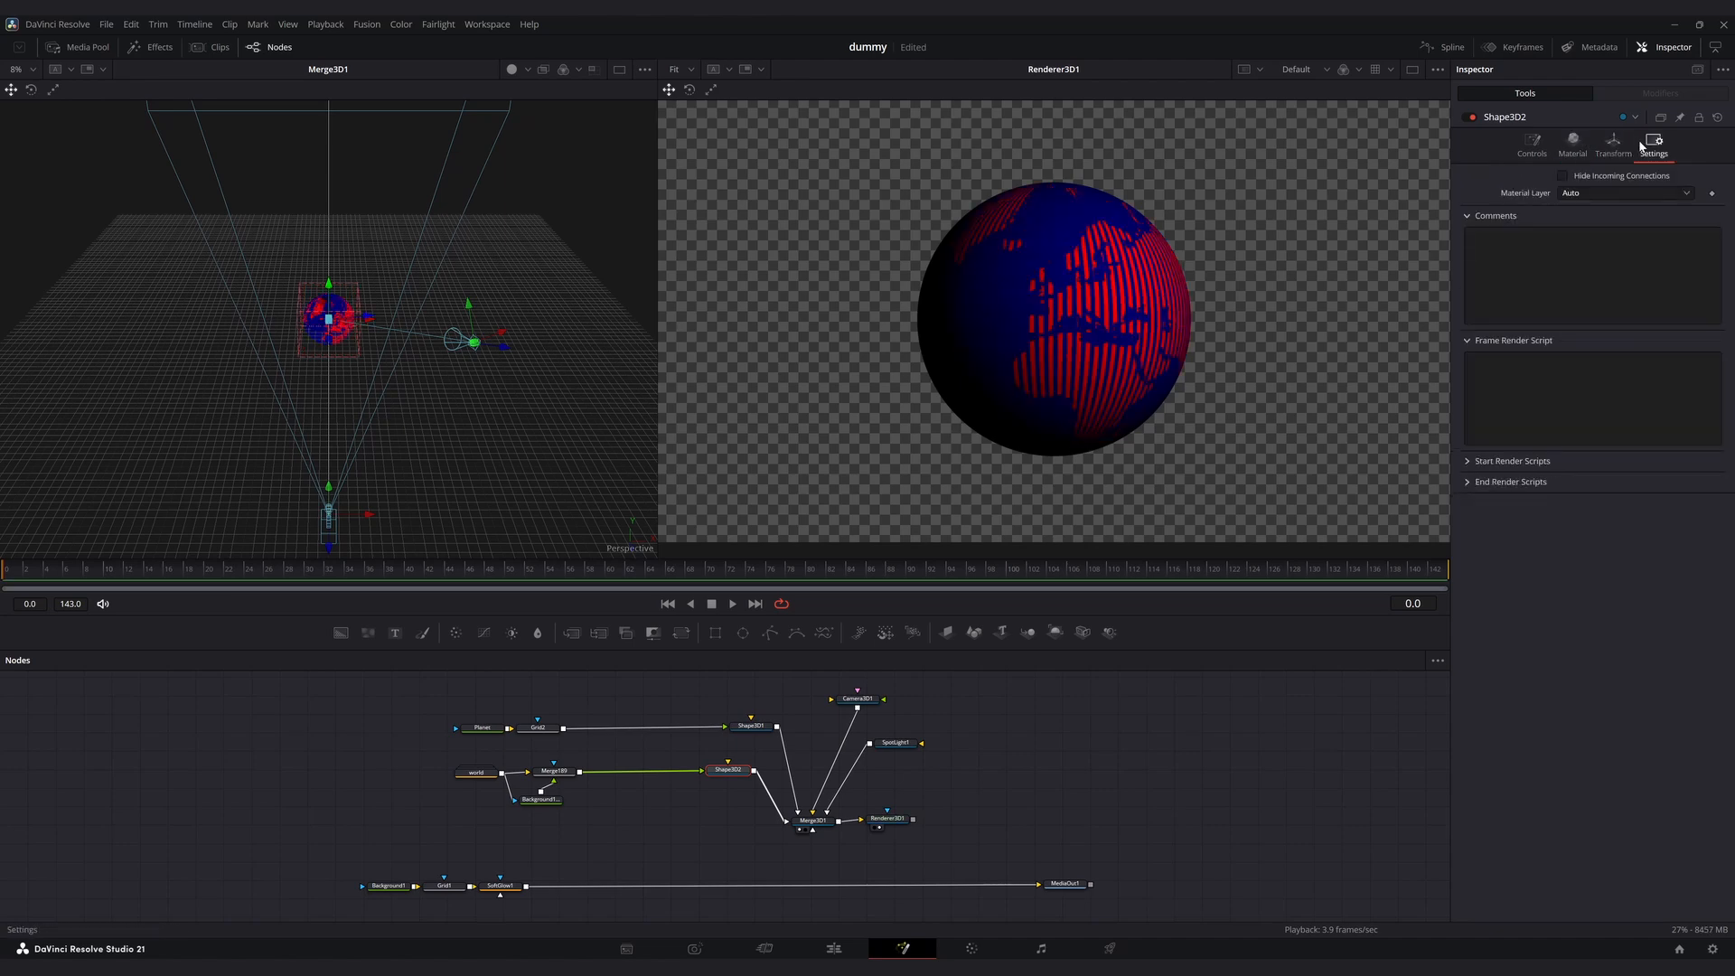
pyautogui.click(1621, 141)
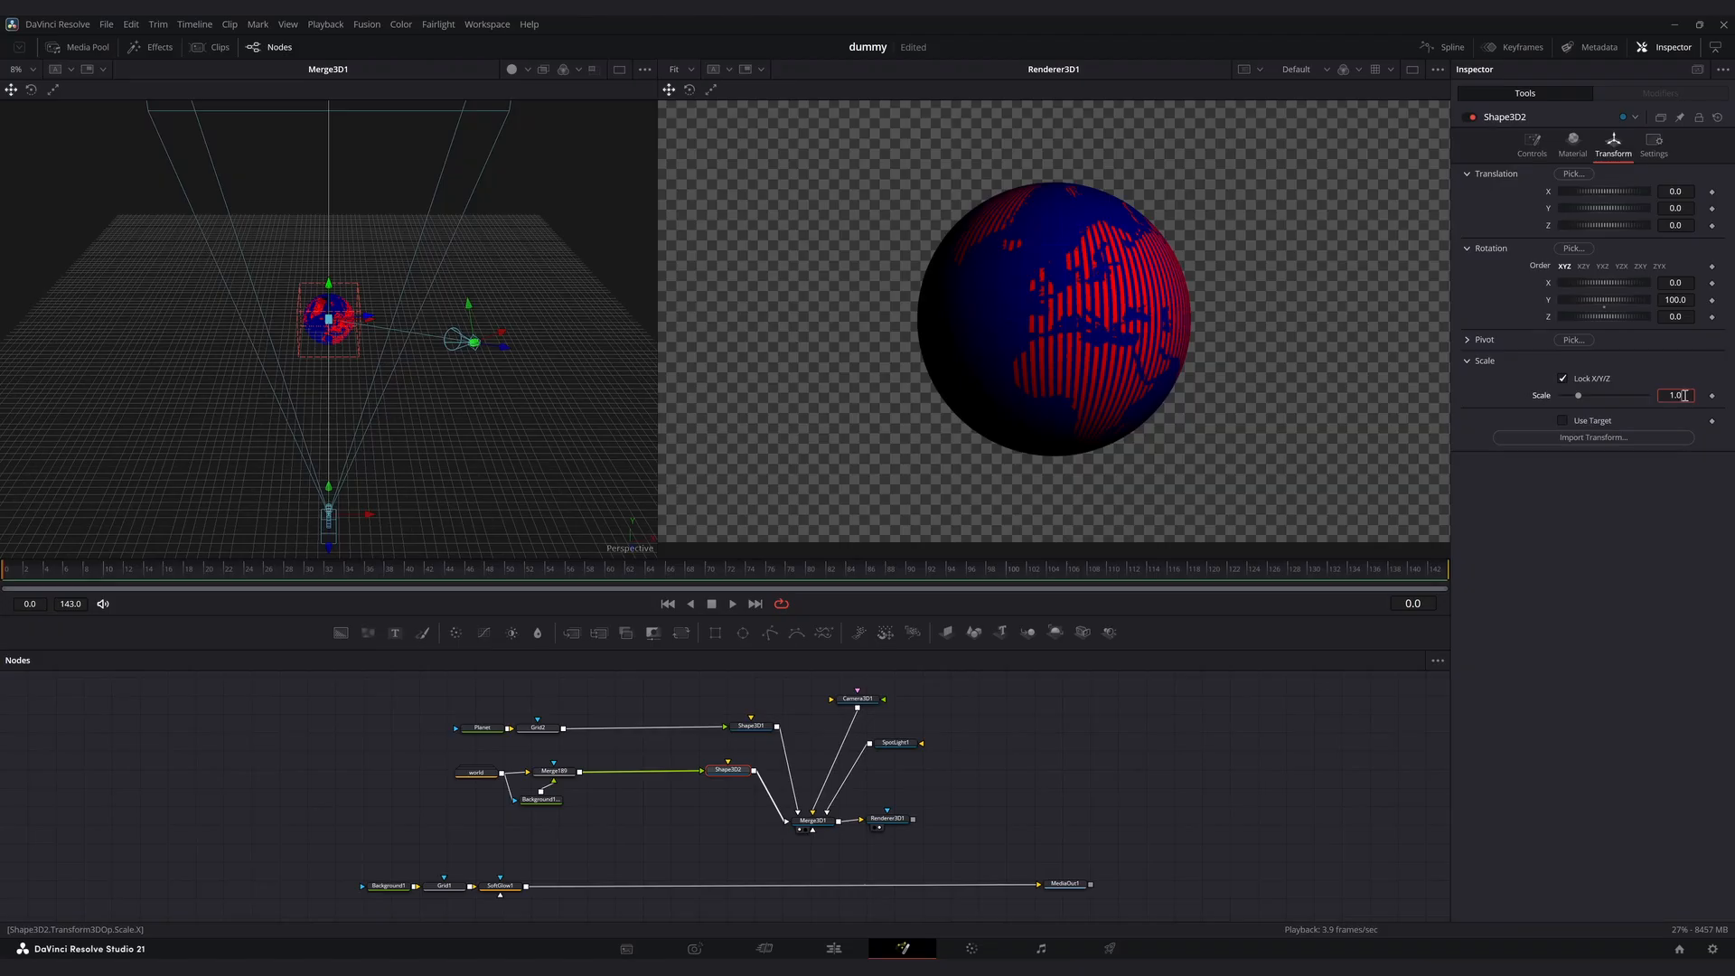
pyautogui.press('Tab')
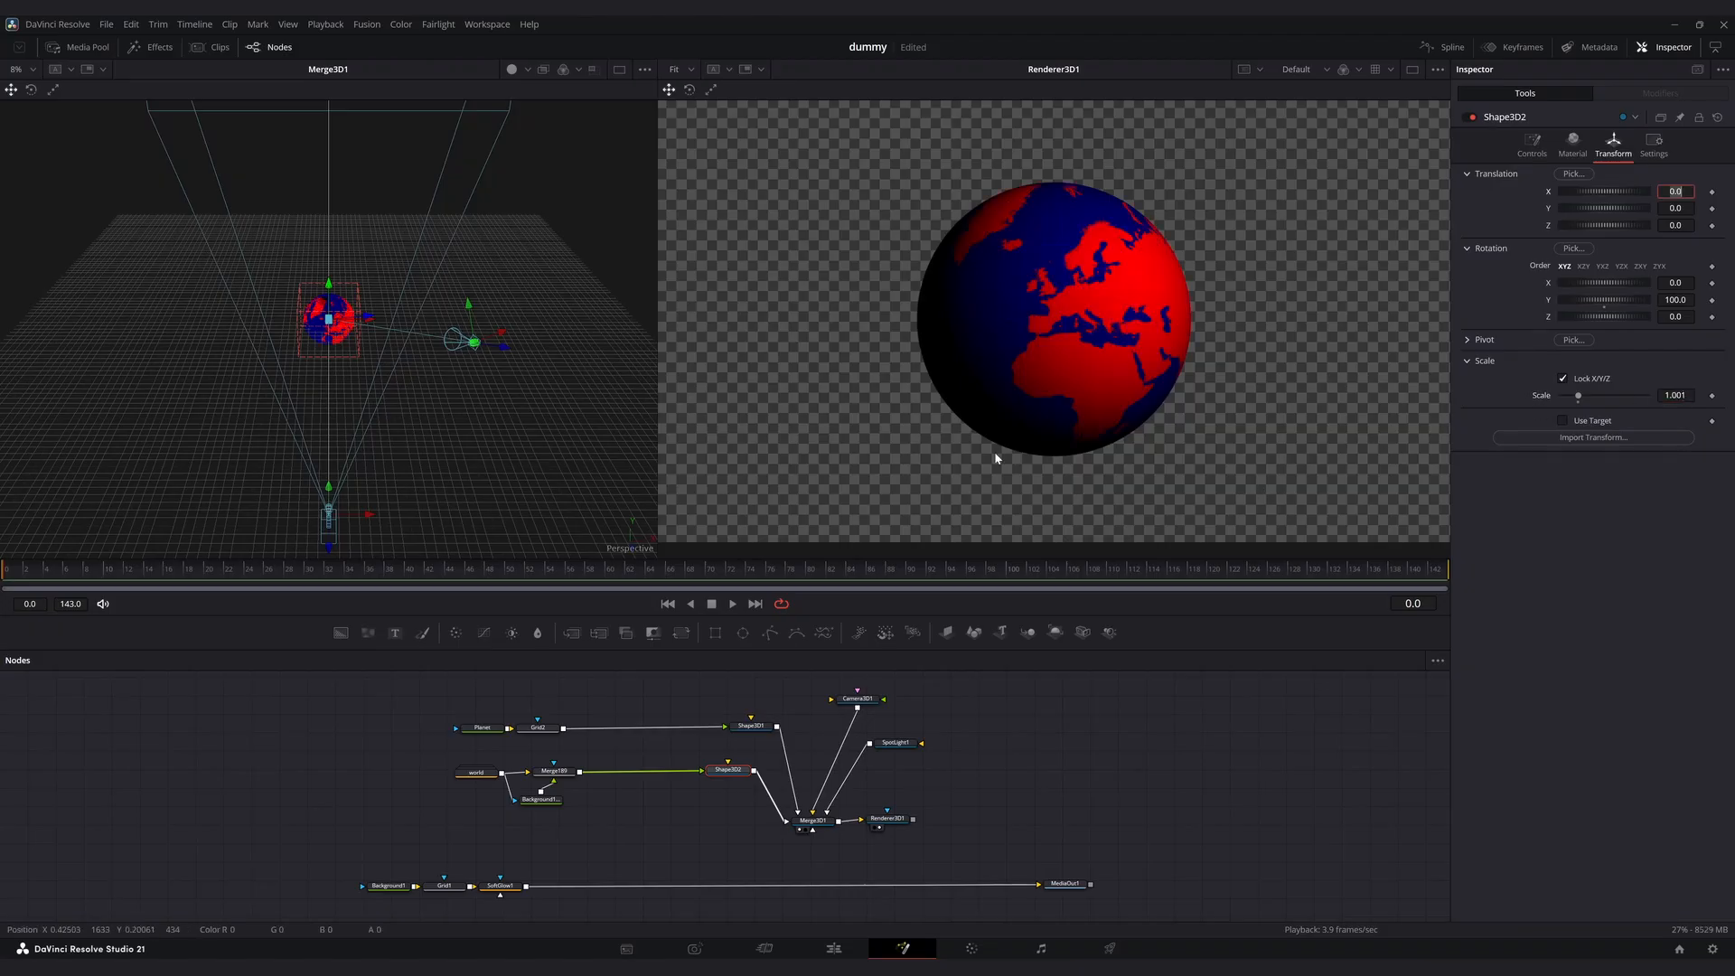
# Insert a Soft Glow node between the world node and its merge, and adjust the glow size.
pyautogui.moveTo(598, 755)
pyautogui.mouseDown()
pyautogui.moveTo(542, 804)
pyautogui.moveTo(601, 784)
pyautogui.mouseUp()
pyautogui.click(493, 779)
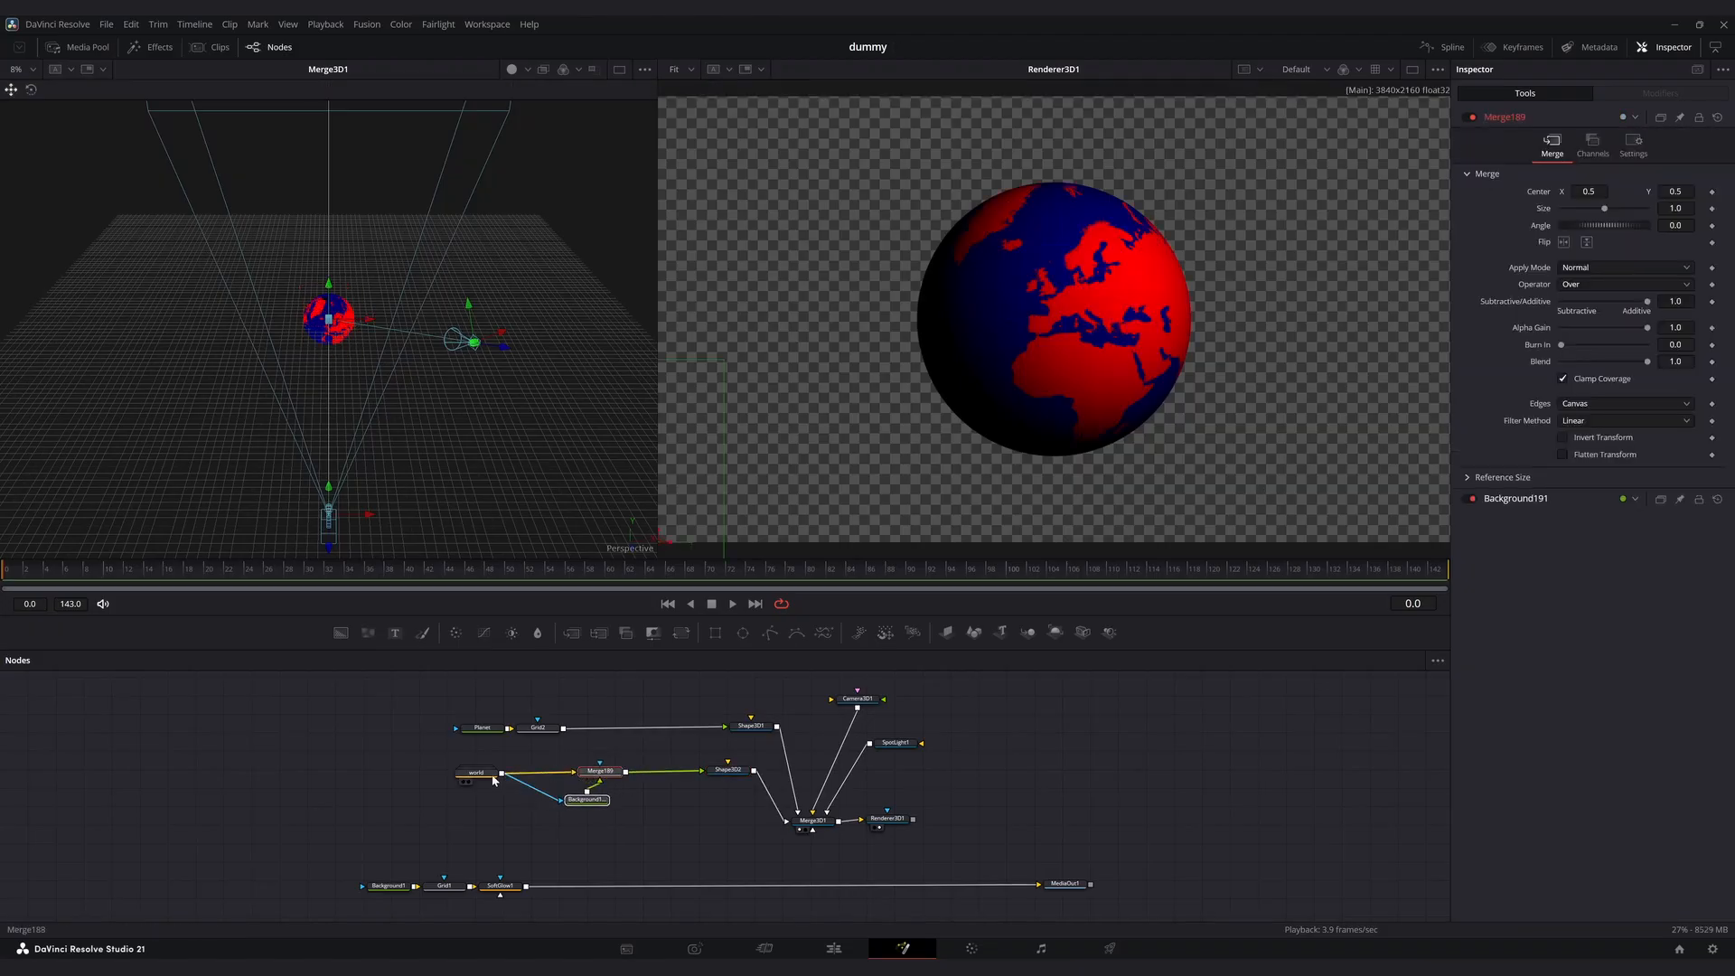
pyautogui.hotkey('shift', 'space')
pyautogui.write('shape 3dsoft')
pyautogui.press('Return')
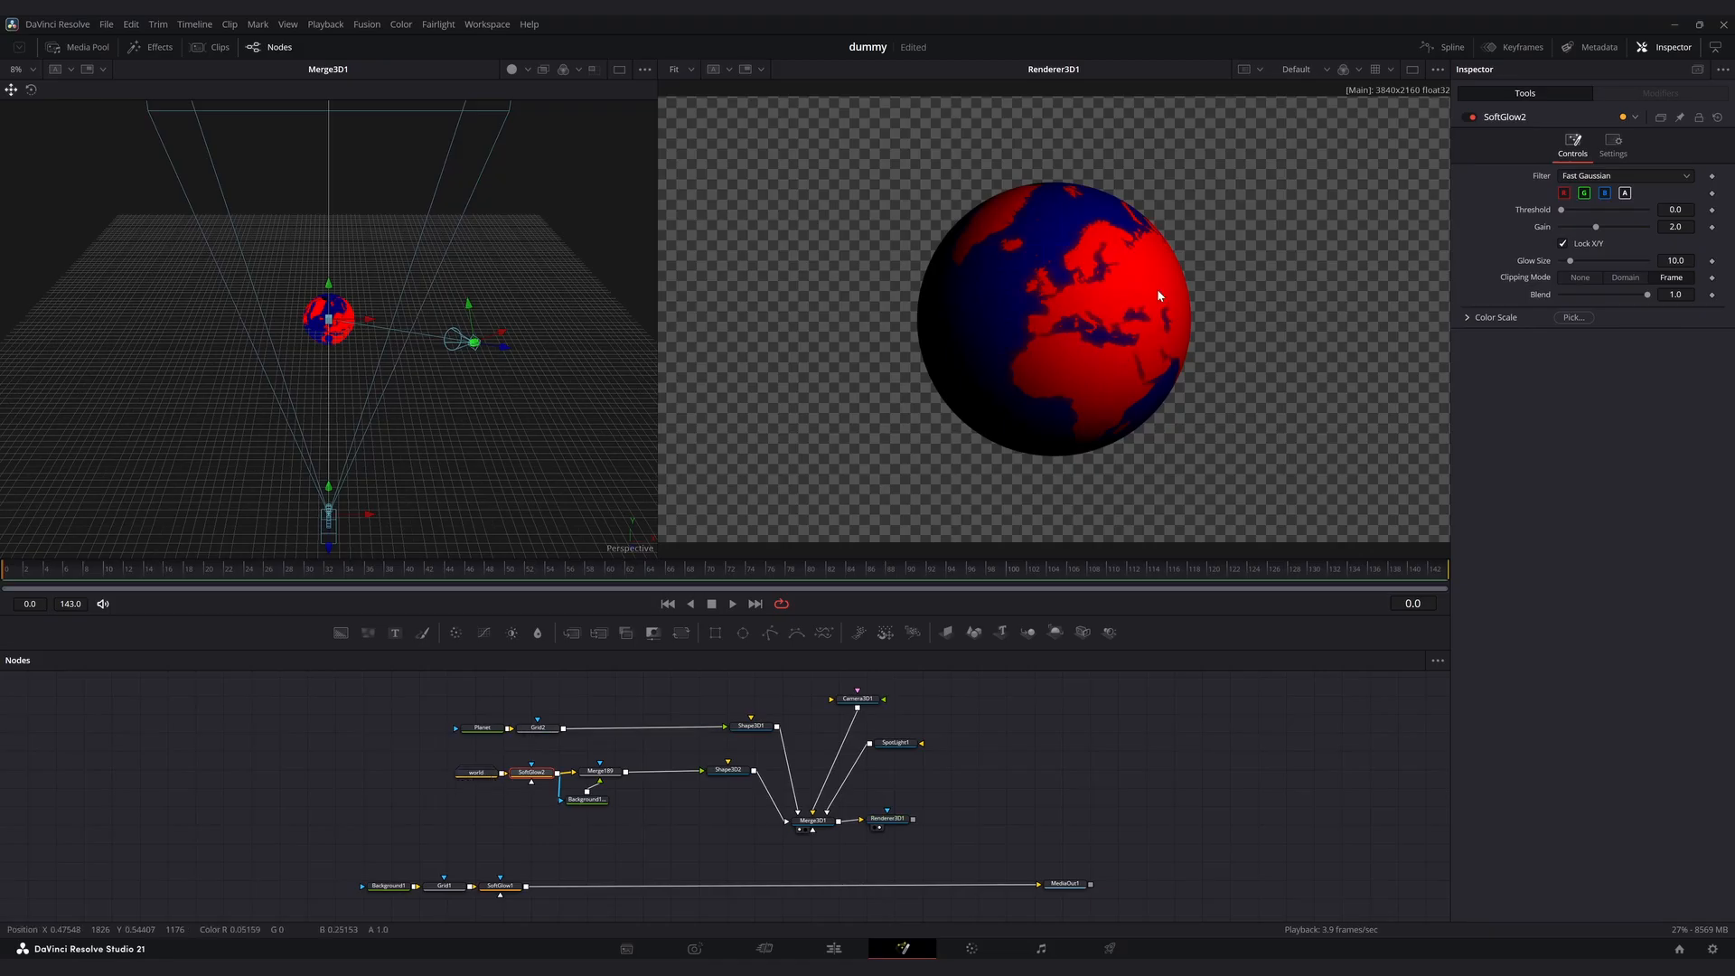
pyautogui.moveTo(1603, 262); pyautogui.dragTo(1684, 262)
# Add Y rotation keyframes to Shape3D1 and Shape3D2 at frame 0.
pyautogui.click(751, 726)
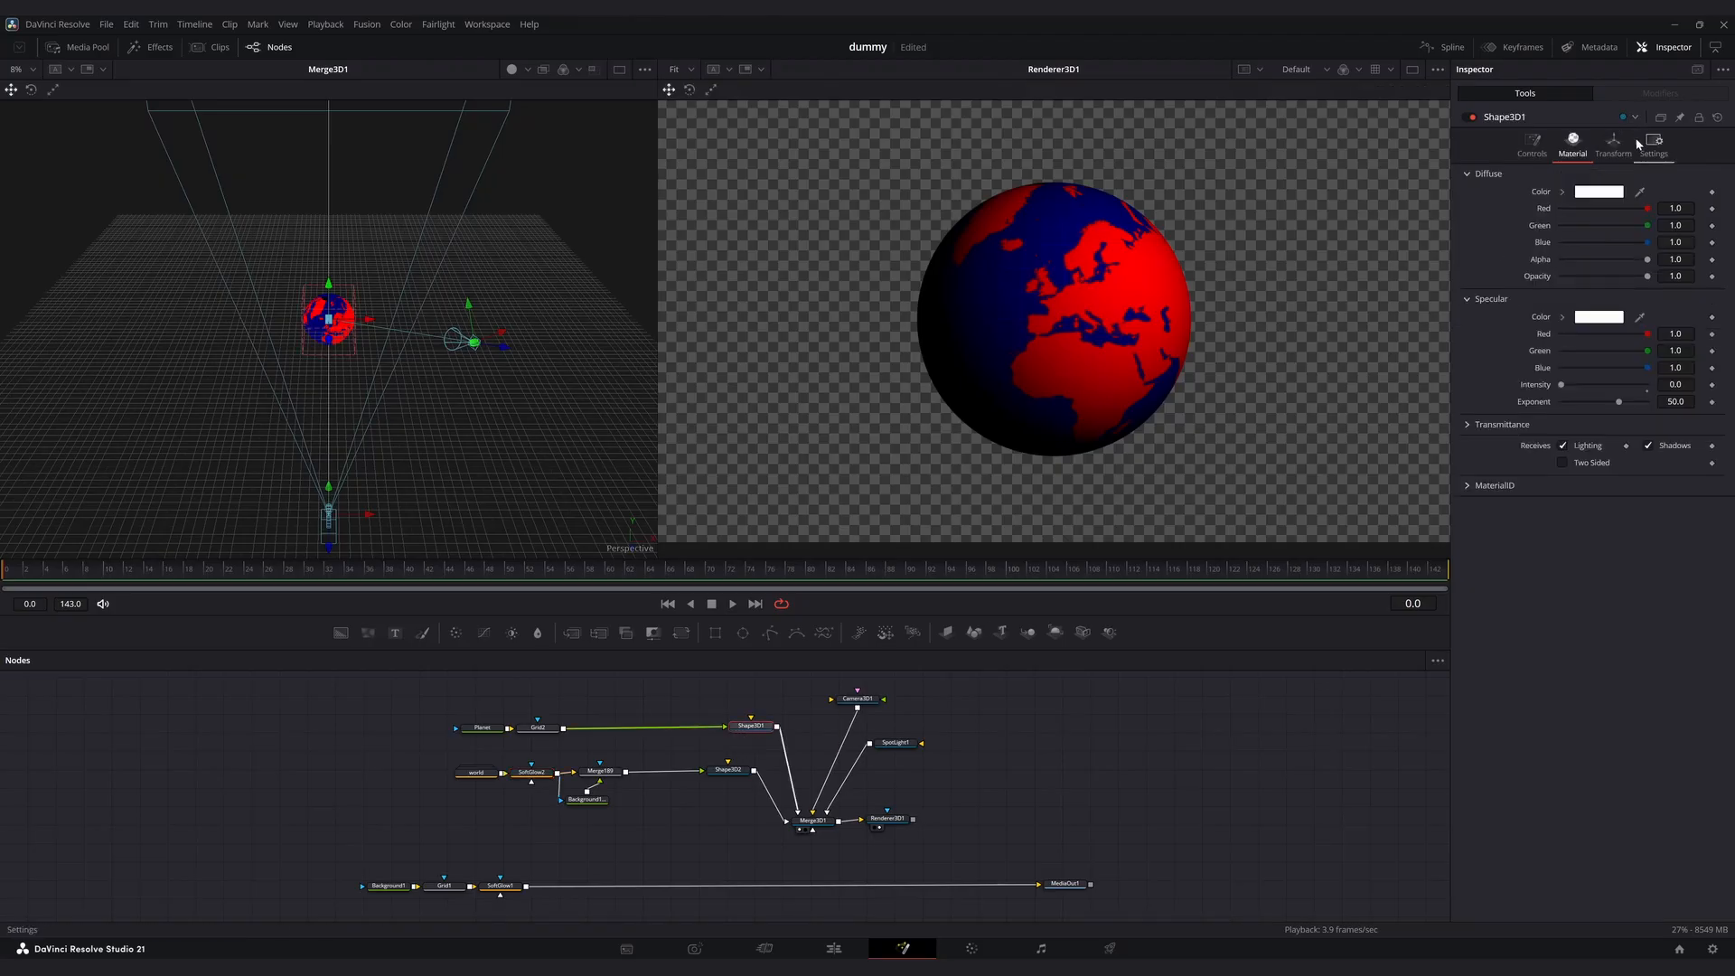
pyautogui.click(1617, 144)
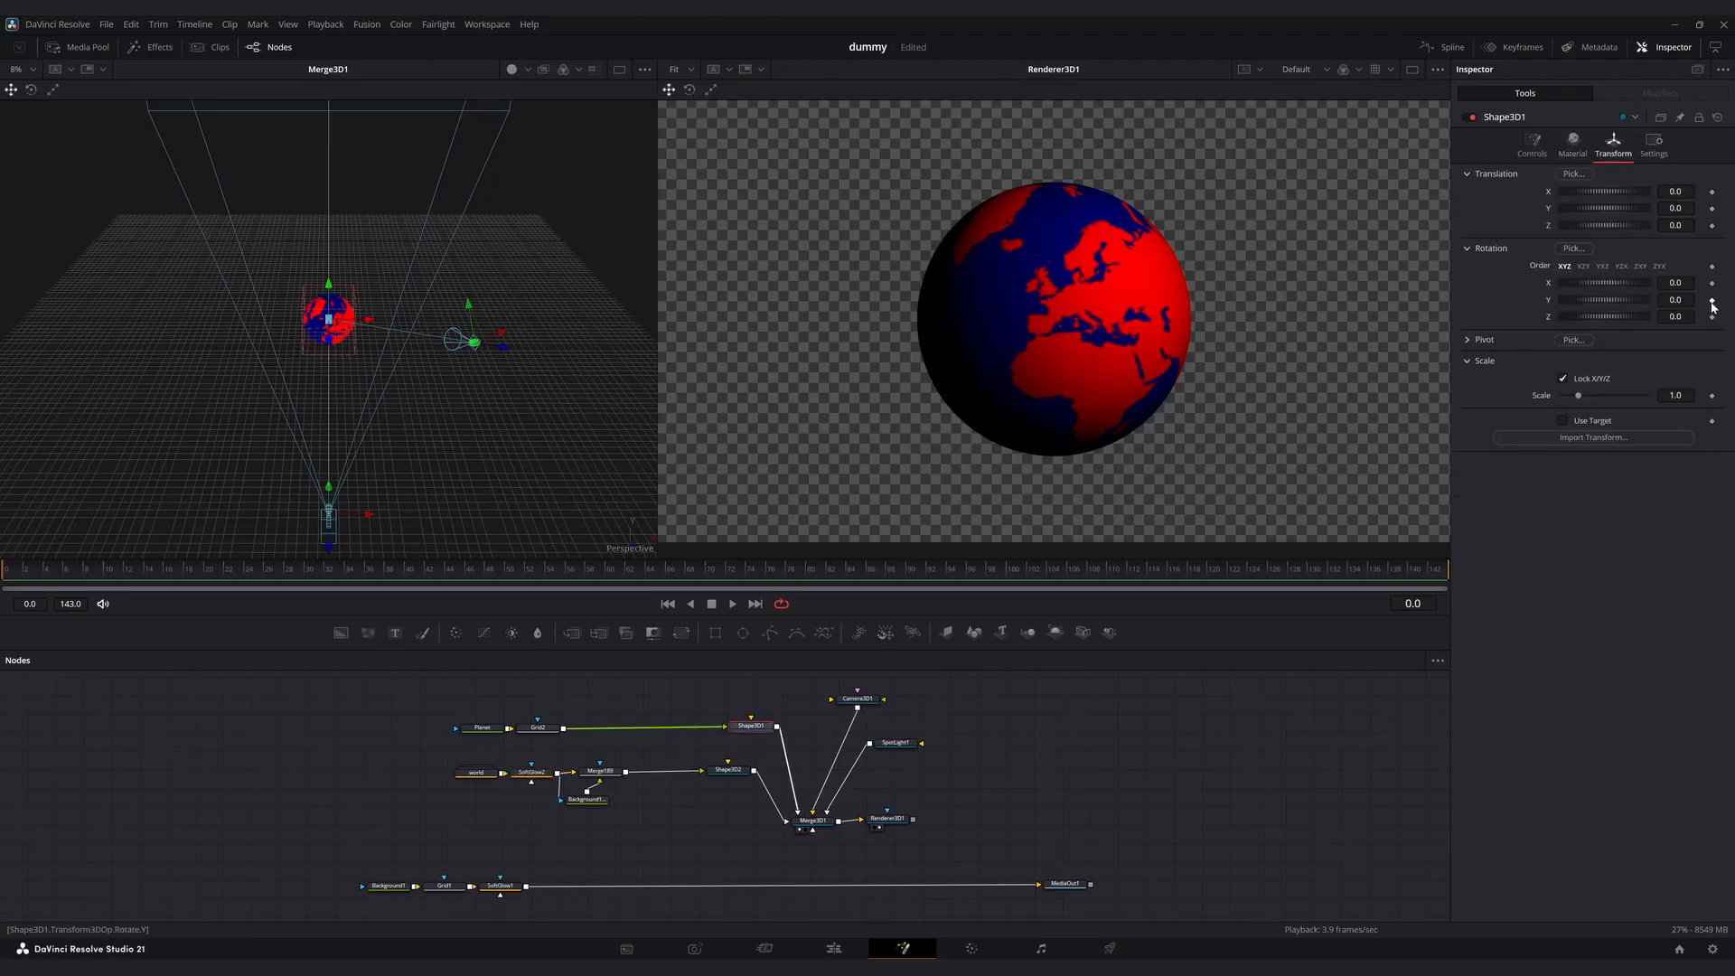
pyautogui.click(729, 769)
pyautogui.click(1712, 300)
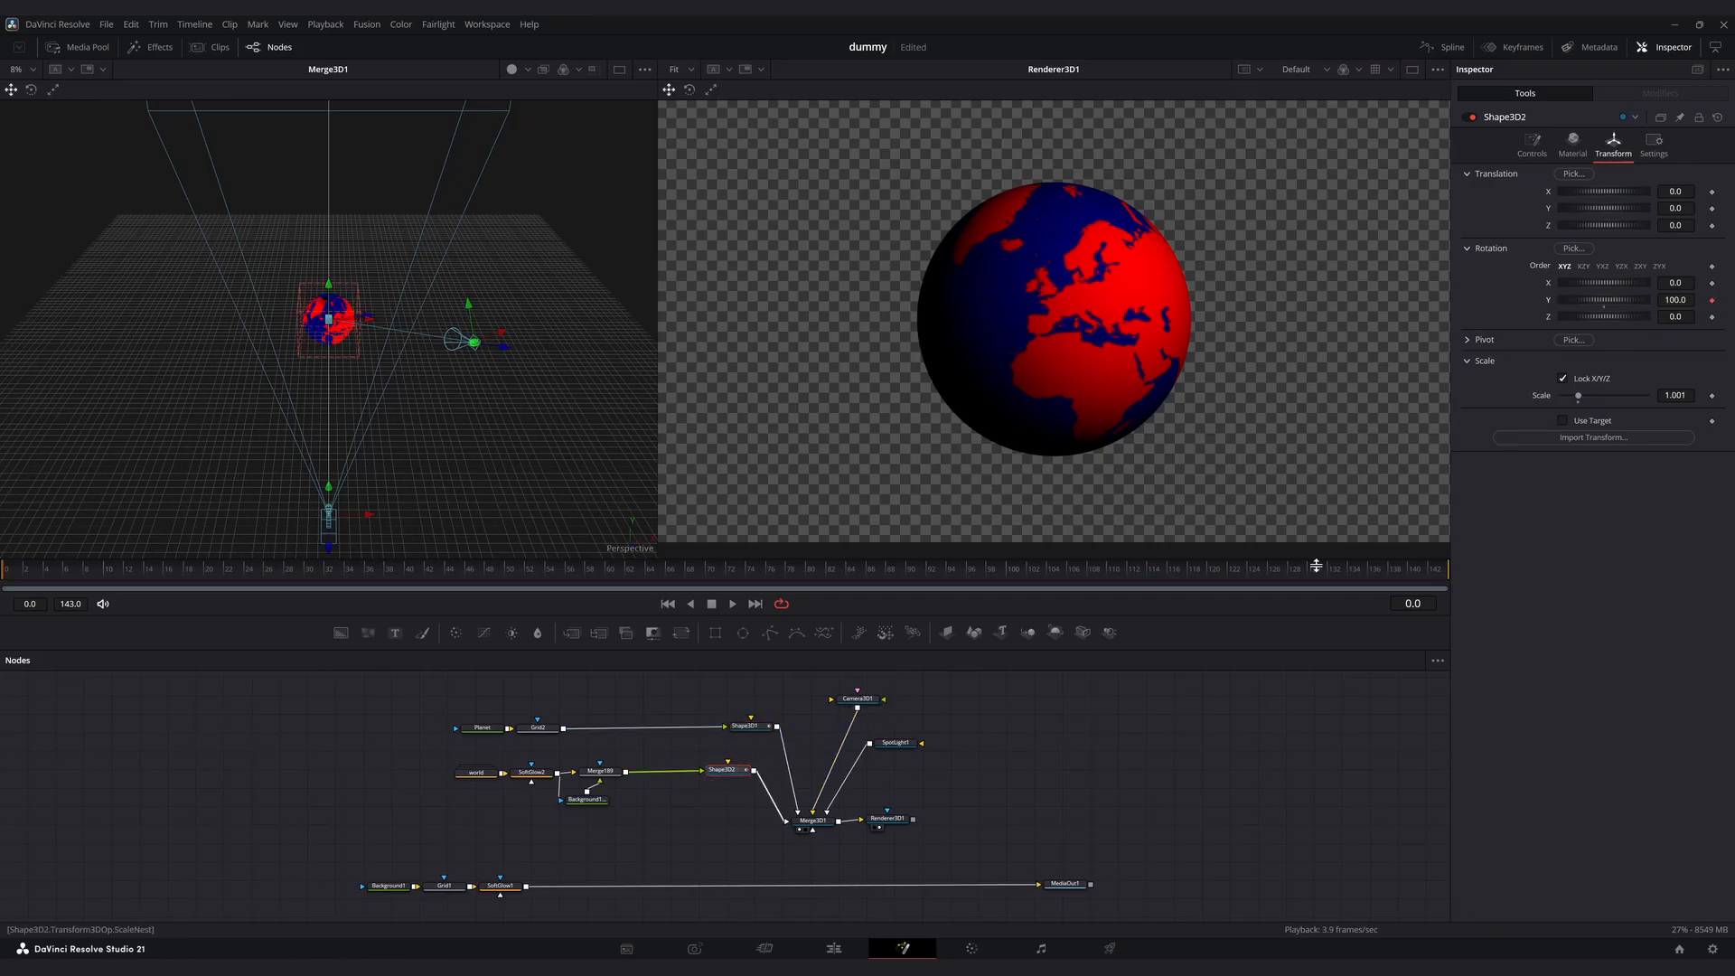
# Set Shape3D2's Y rotation to 110 at frame 120.
pyautogui.click(1211, 569)
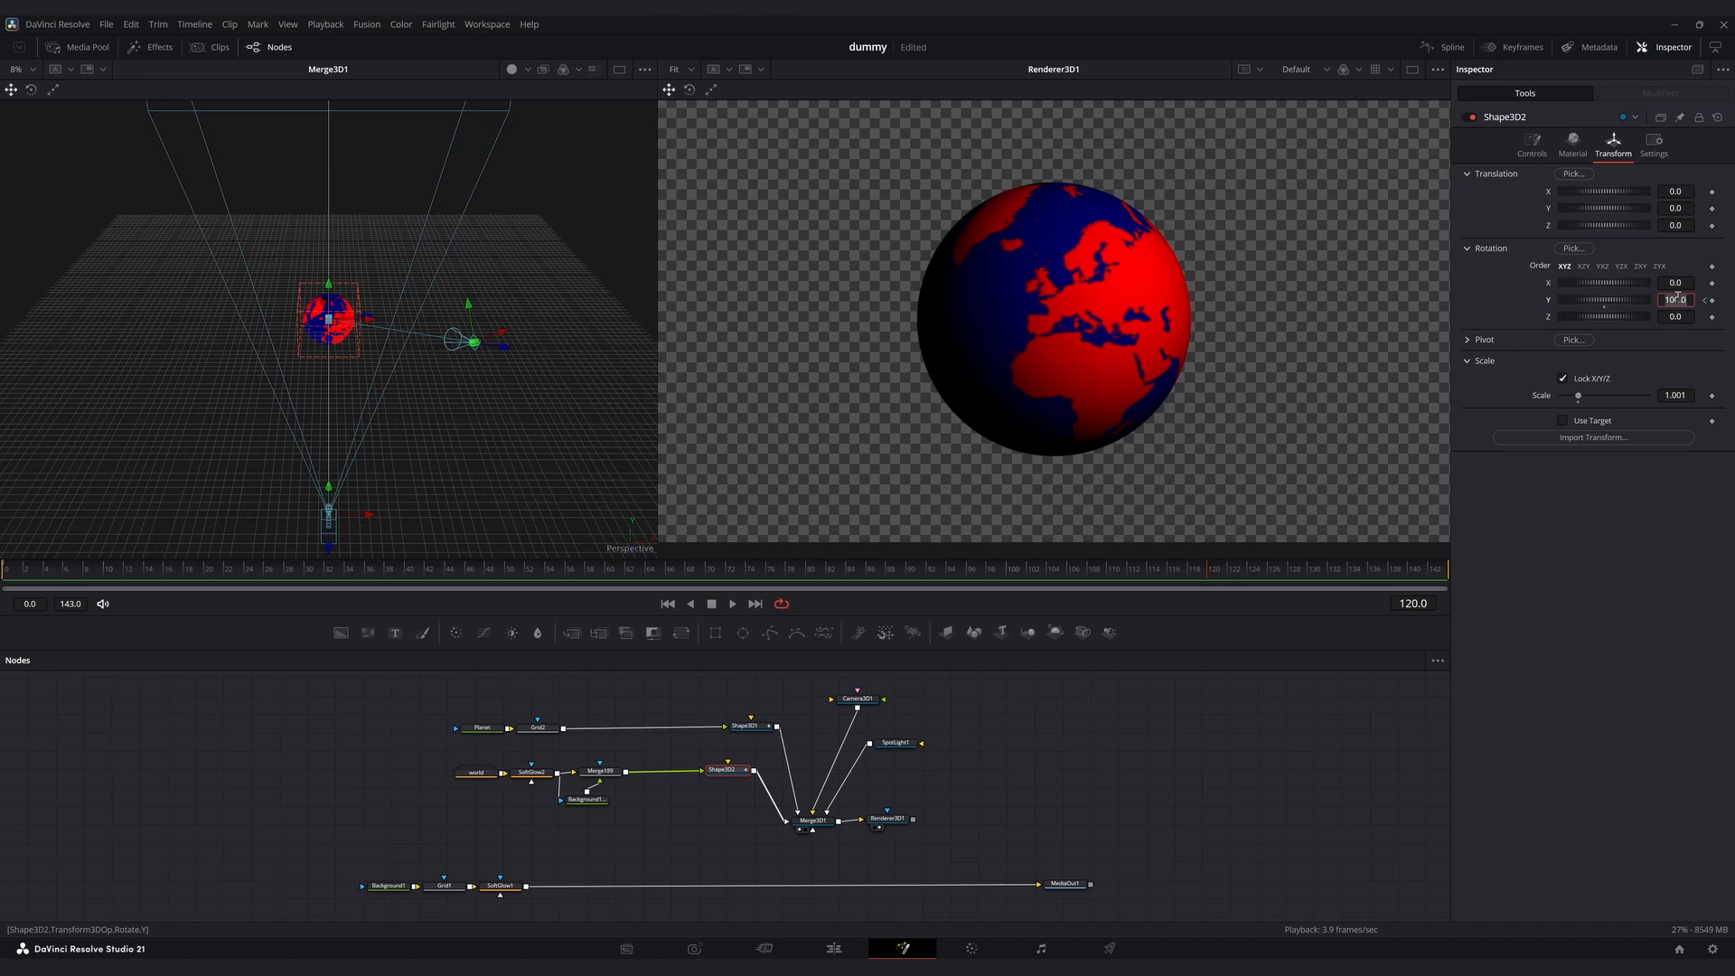
pyautogui.write('110')
pyautogui.press('Tab')
# Set Shape3D1's Y rotation to 10 at frame 120 and scrub from frame 0 to check the planet's spin.
pyautogui.click(747, 727)
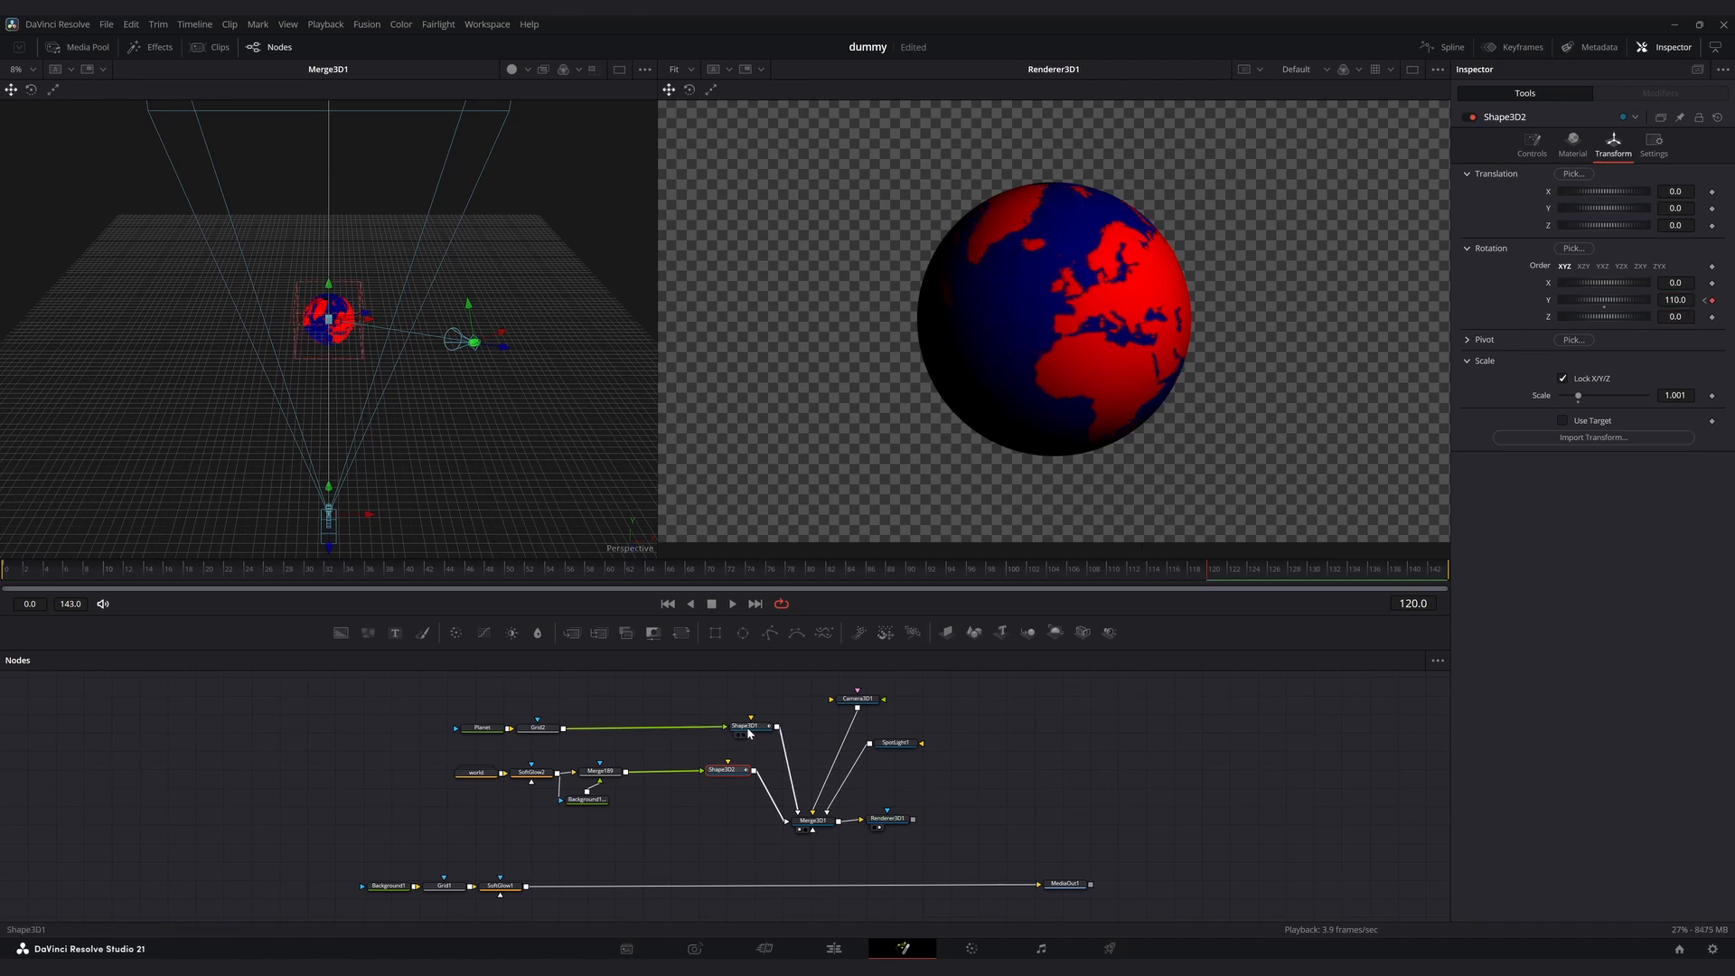
pyautogui.write('10')
pyautogui.press('Tab')
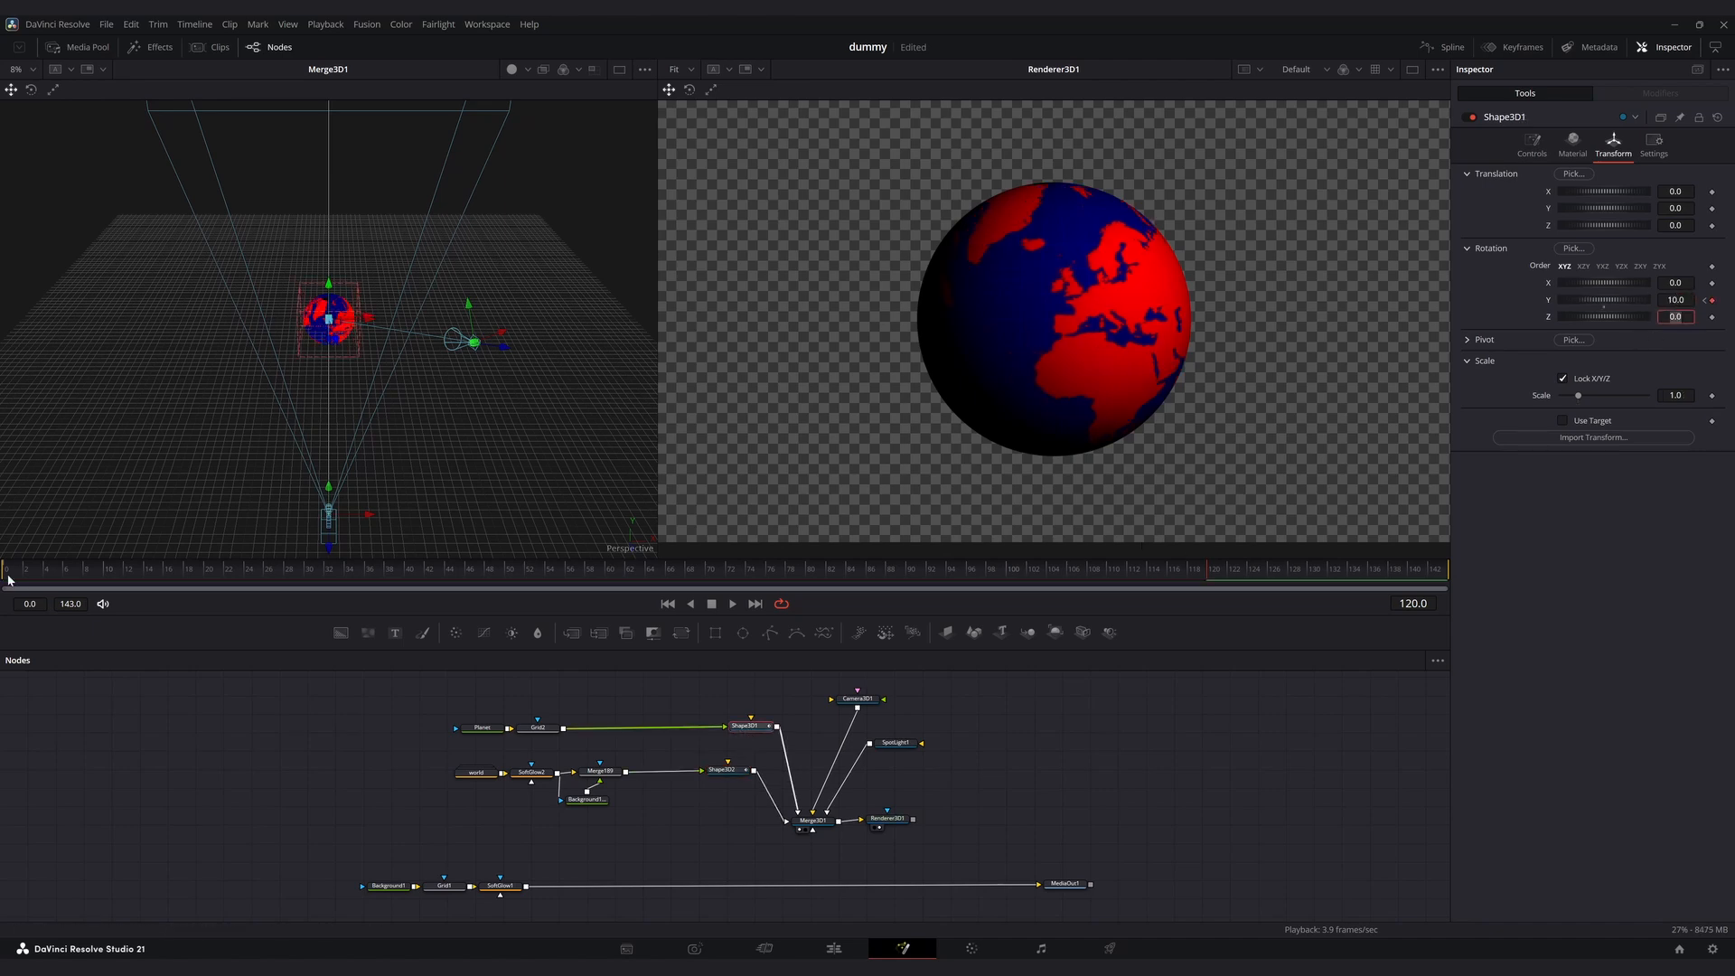
pyautogui.moveTo(8, 575); pyautogui.dragTo(1211, 579)
# Keyframe Camera3D1's Z translation at frame 60, and move the camera in to a Z of about 2.88 at frame 120.
pyautogui.moveTo(1031, 600); pyautogui.dragTo(637, 603)
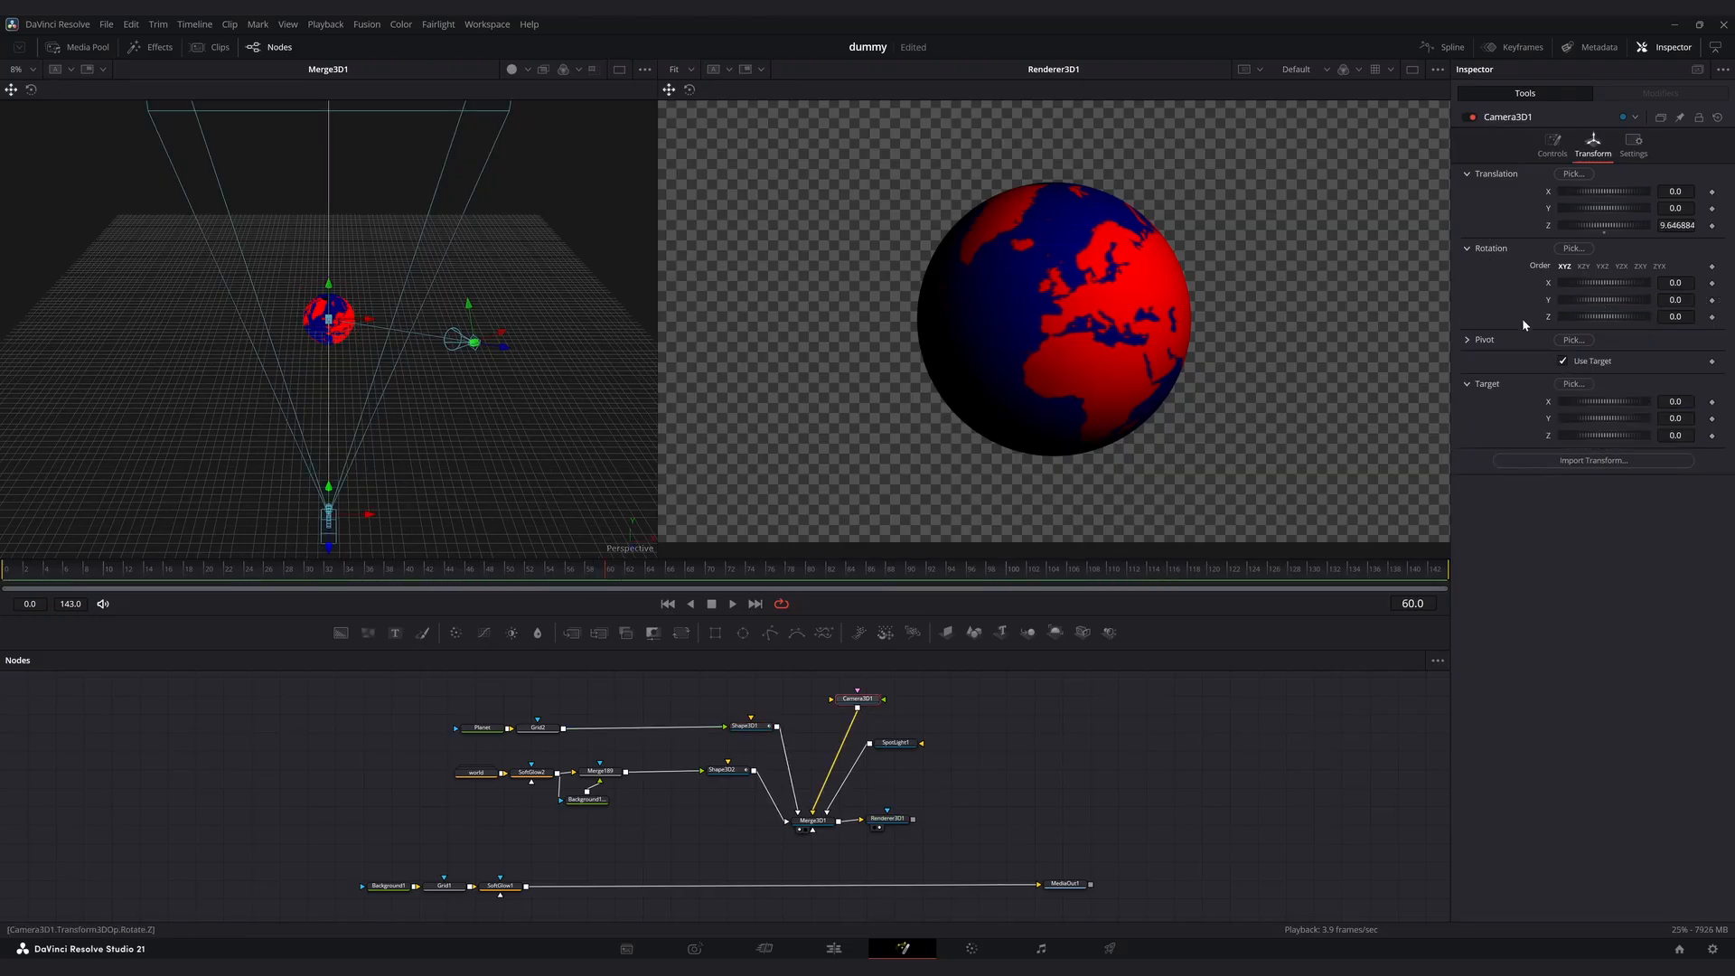
pyautogui.click(1711, 225)
pyautogui.click(1211, 569)
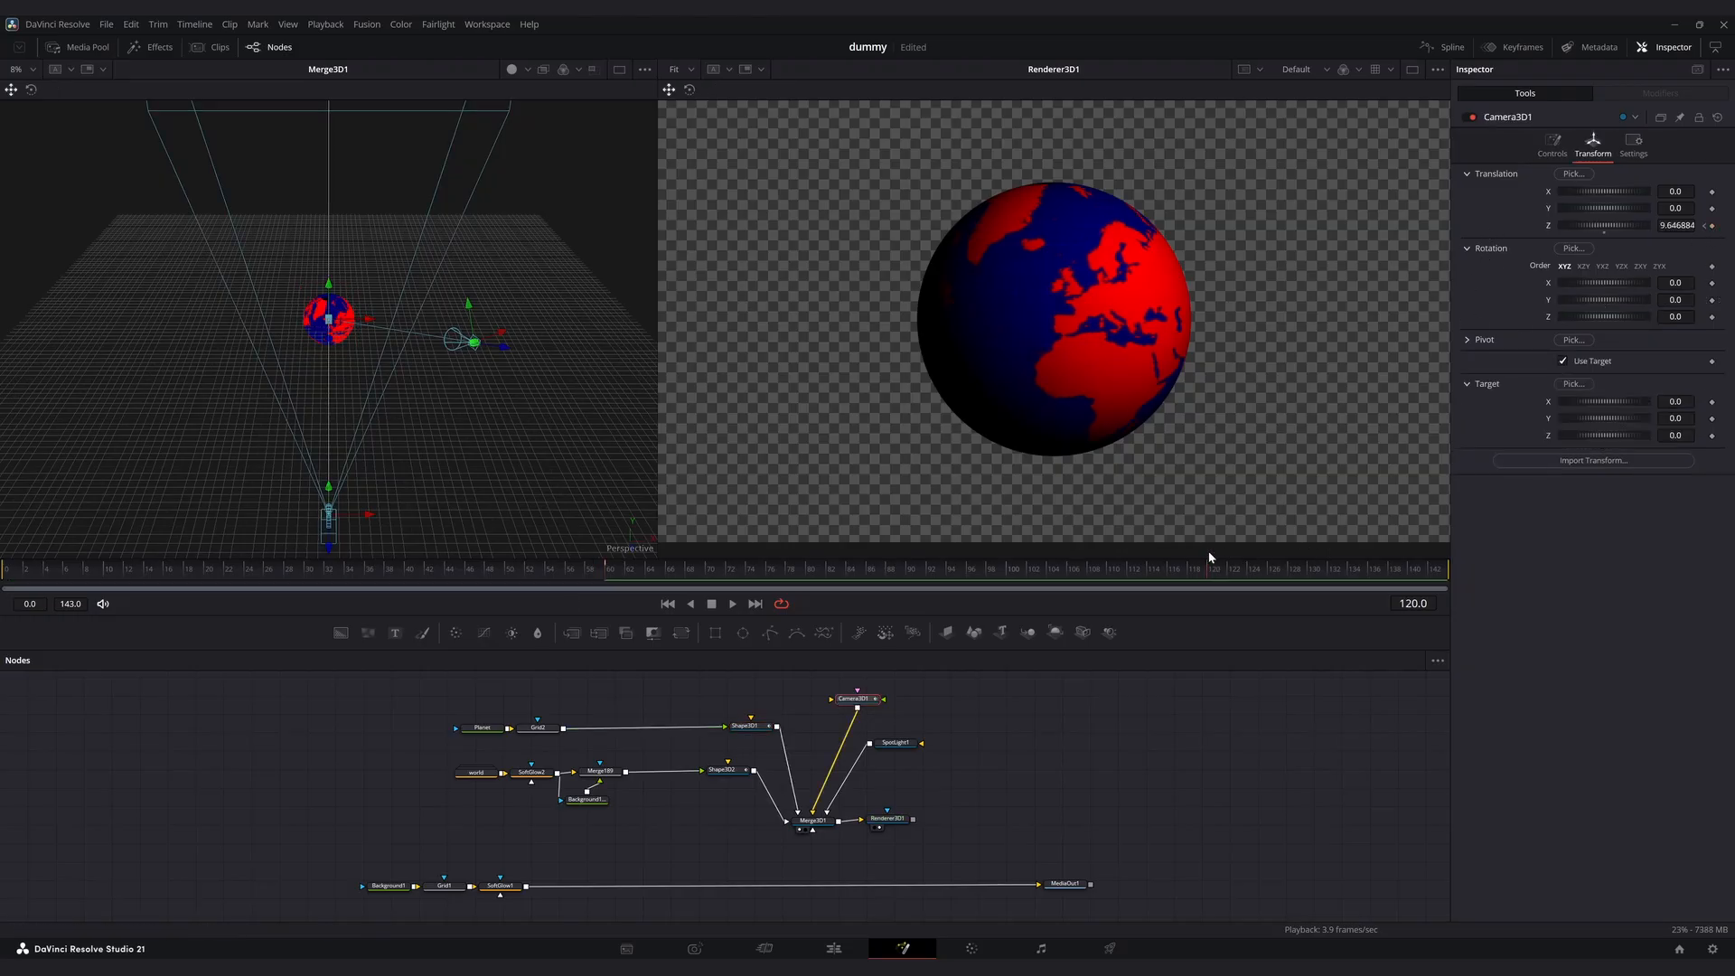
pyautogui.moveTo(329, 546); pyautogui.dragTo(405, 388)
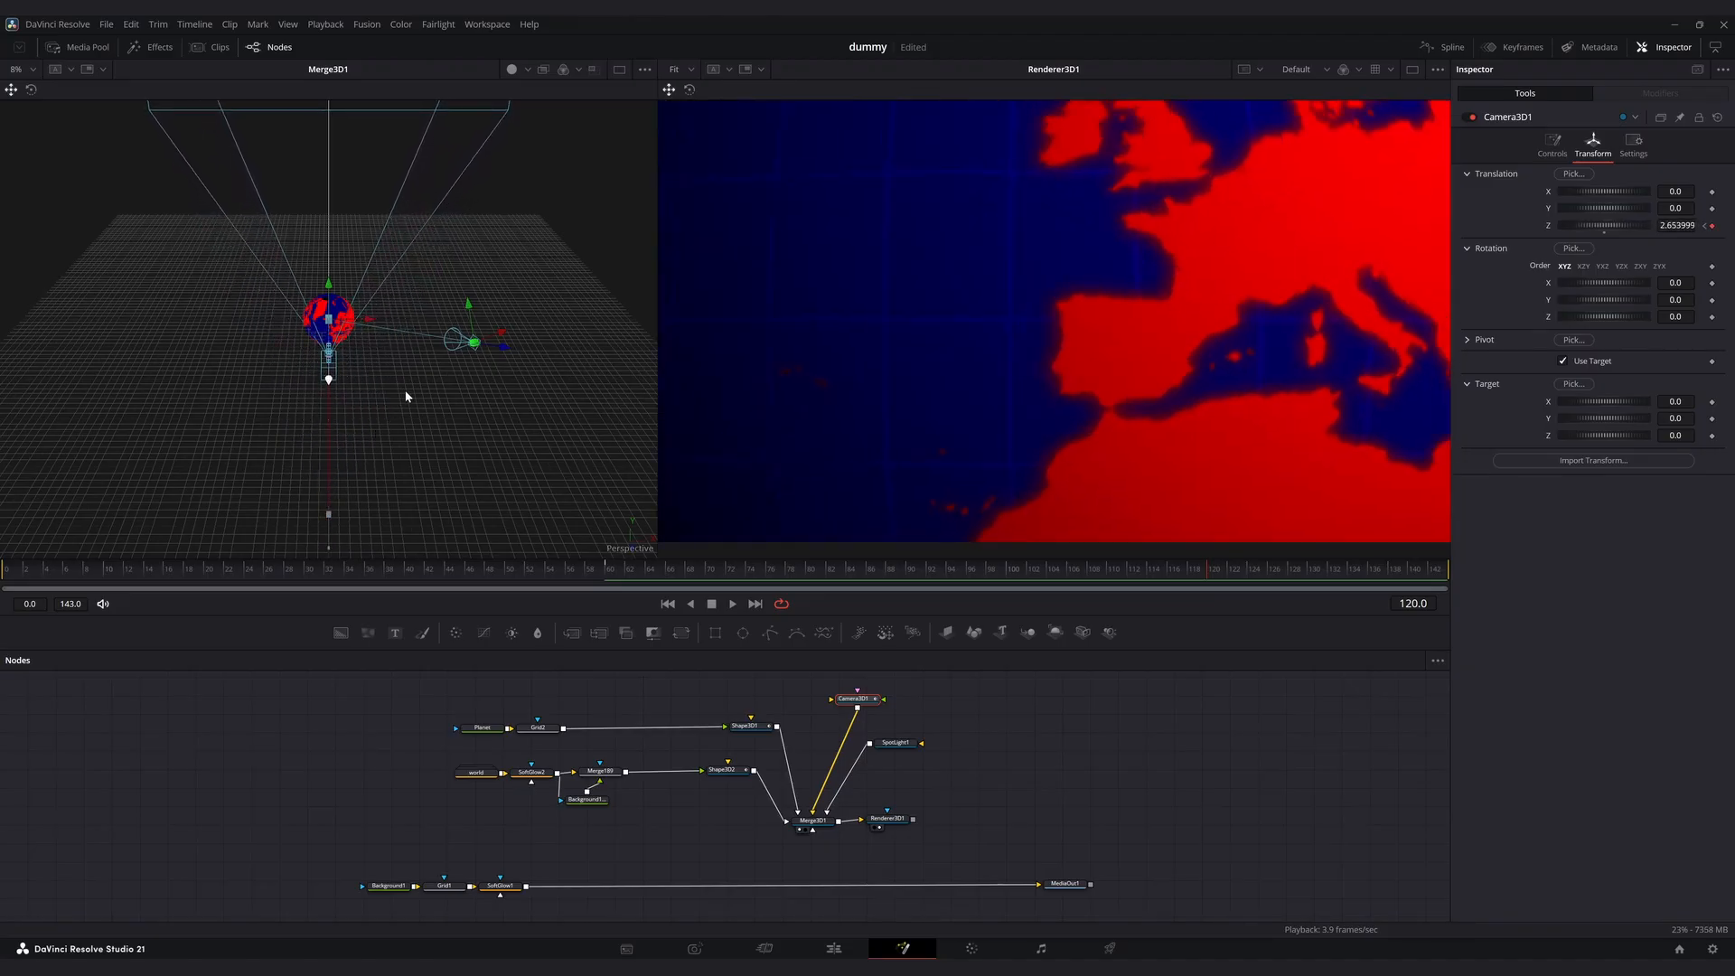
pyautogui.rightClick(405, 392)
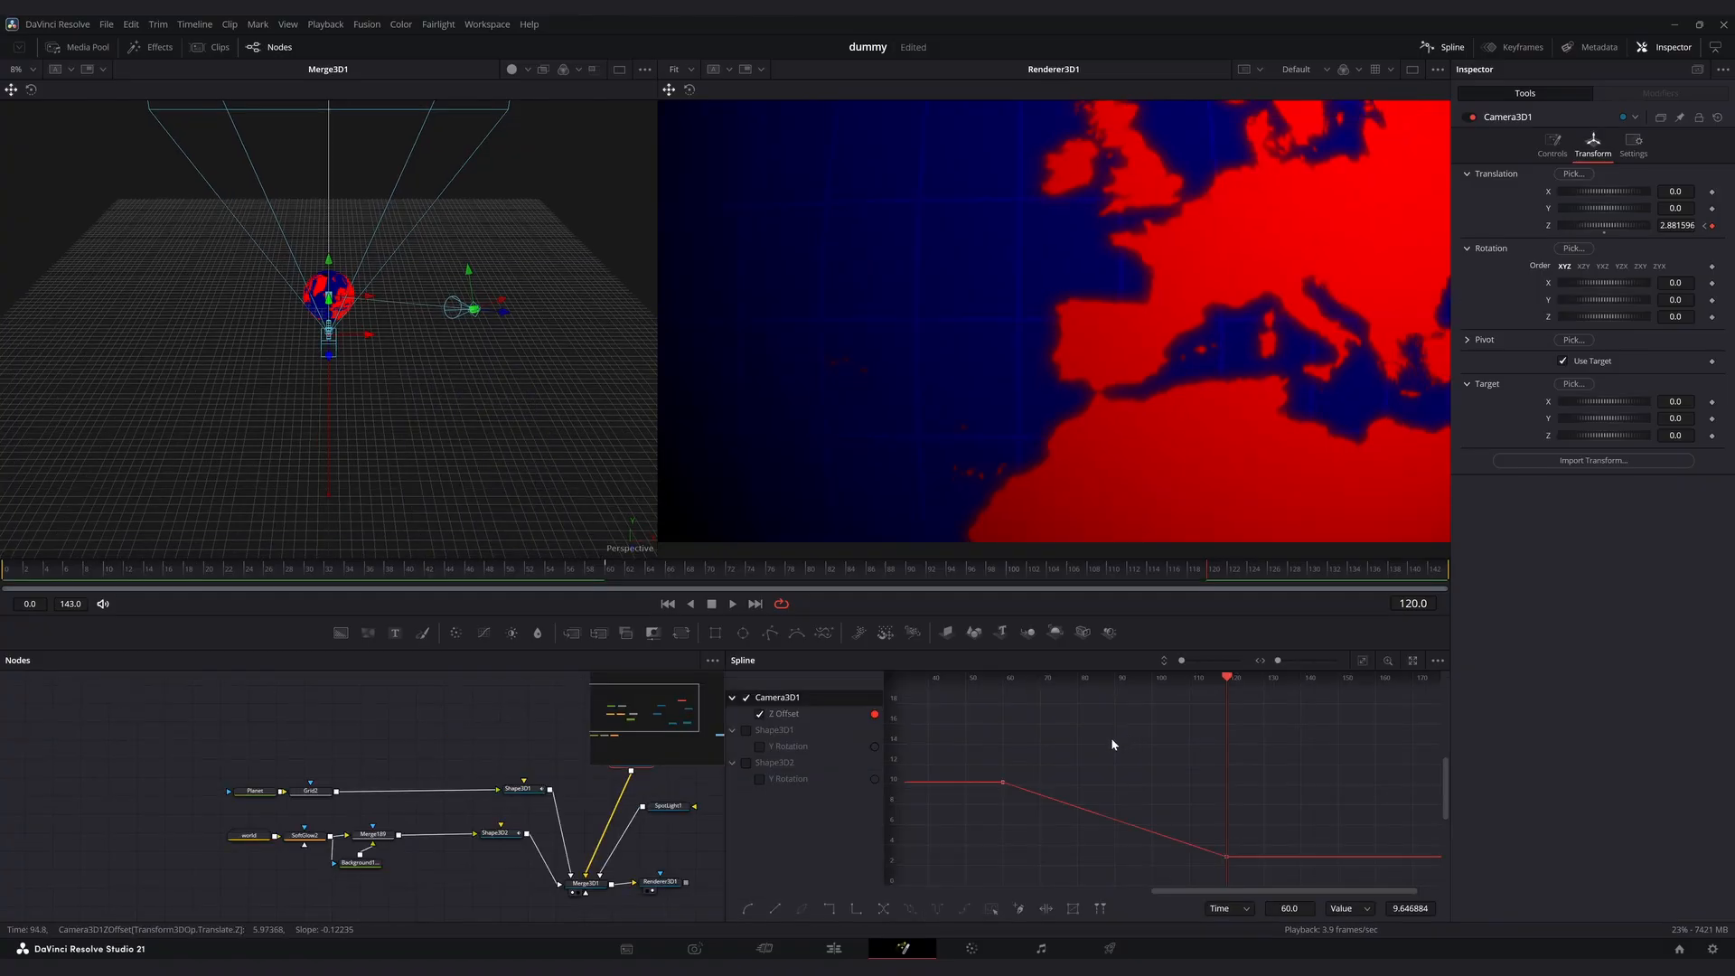
# Smooth Camera3D1's Z Offset keyframes in the spline editor, adjust the ease handle and scrub through the camera move.
pyautogui.moveTo(981, 737); pyautogui.dragTo(1236, 860)
pyautogui.hotkey('shift', 's')
pyautogui.moveTo(1151, 855); pyautogui.dragTo(1025, 855)
pyautogui.moveTo(393, 569); pyautogui.dragTo(1191, 580)
pyautogui.moveTo(1190, 581); pyautogui.dragTo(1208, 580)
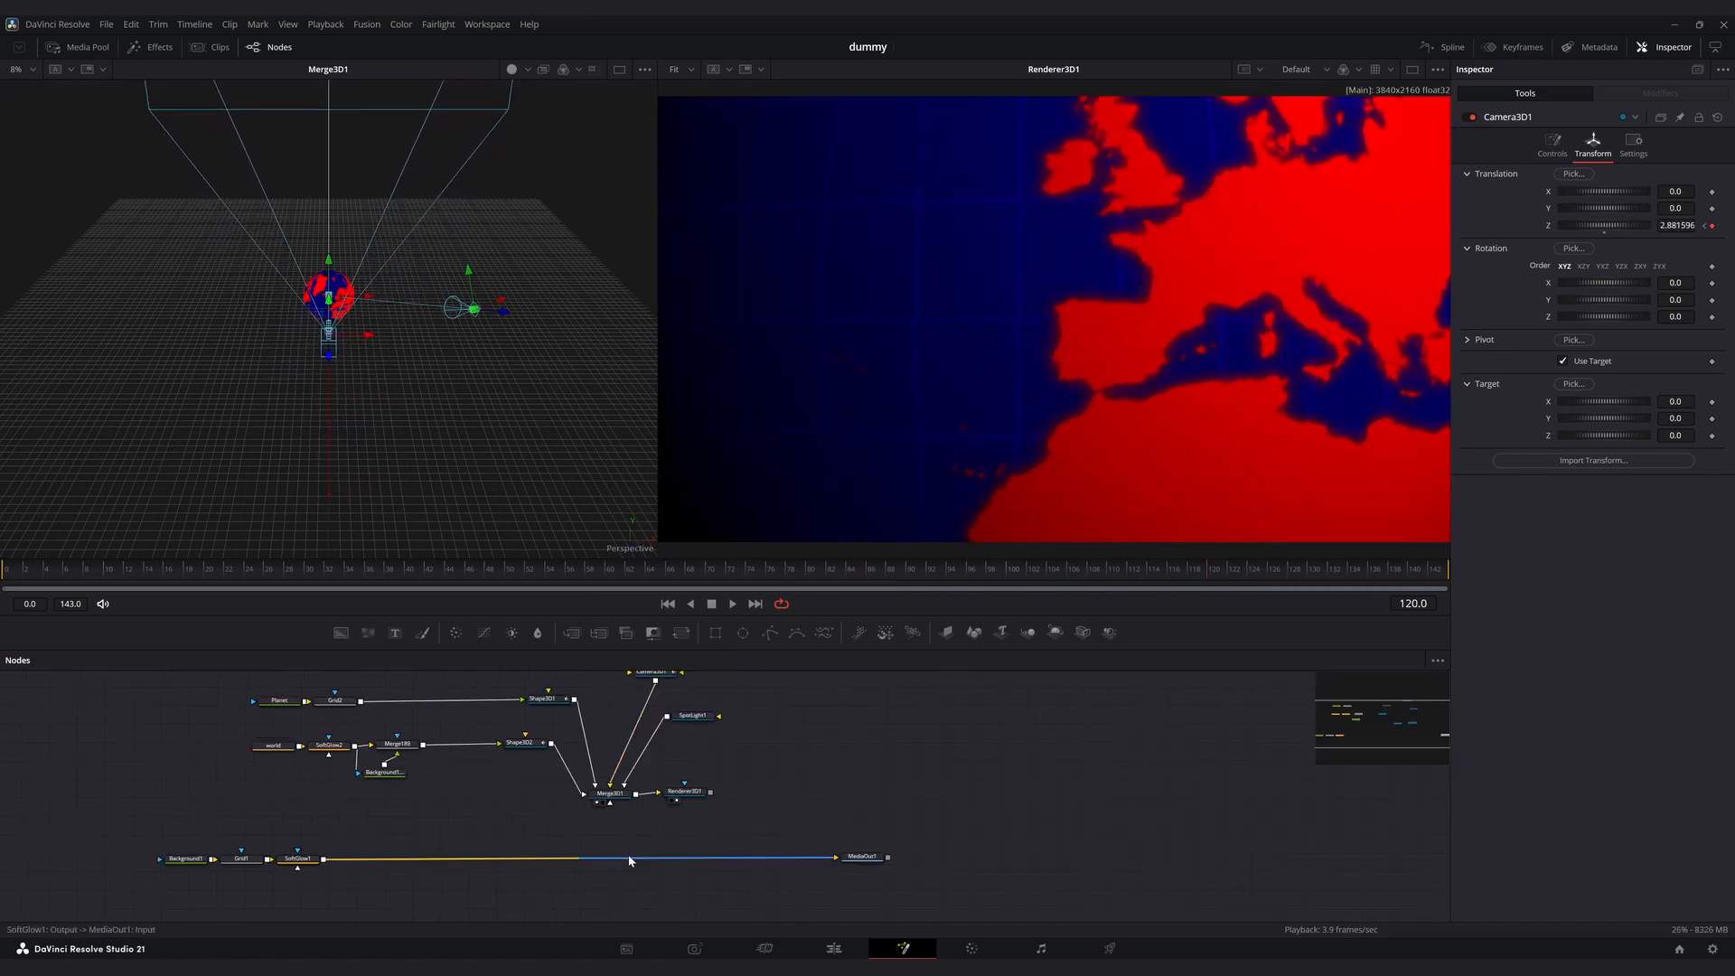
# Insert a Merge node between SoftGlow1 and MediaOut1 and connect Renderer3D1 as its foreground.
pyautogui.hotkey('shift', 'space')
pyautogui.write('merge')
pyautogui.press('Return')
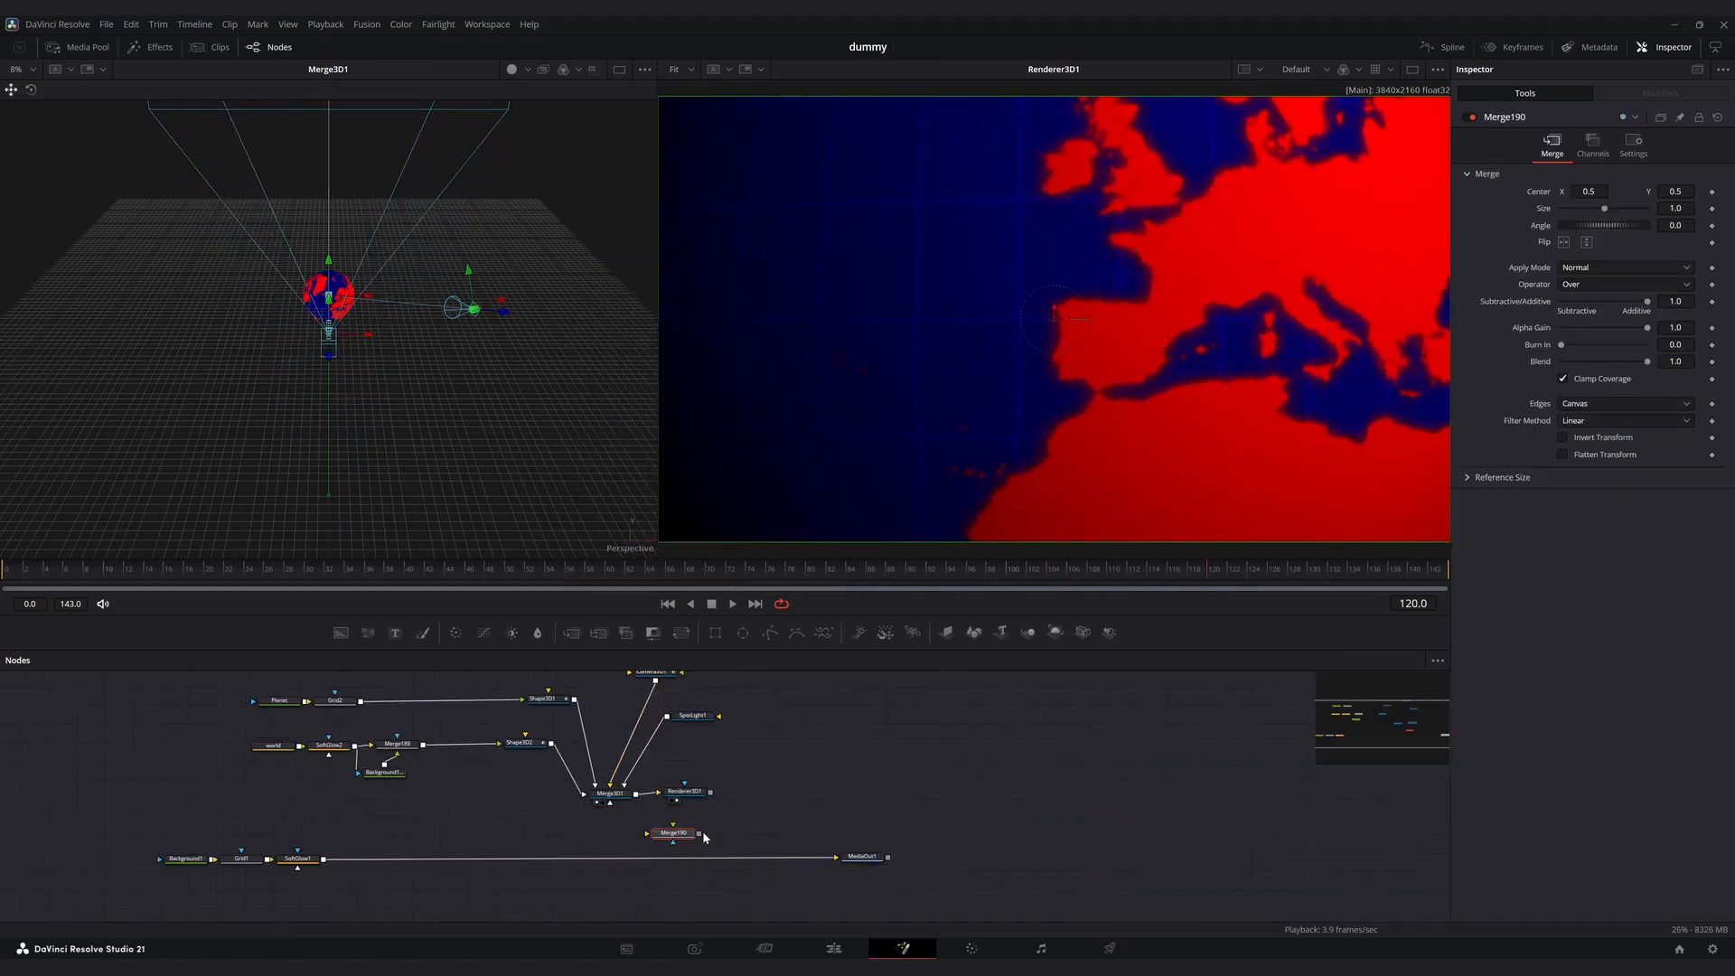
pyautogui.moveTo(674, 833); pyautogui.dragTo(697, 862)
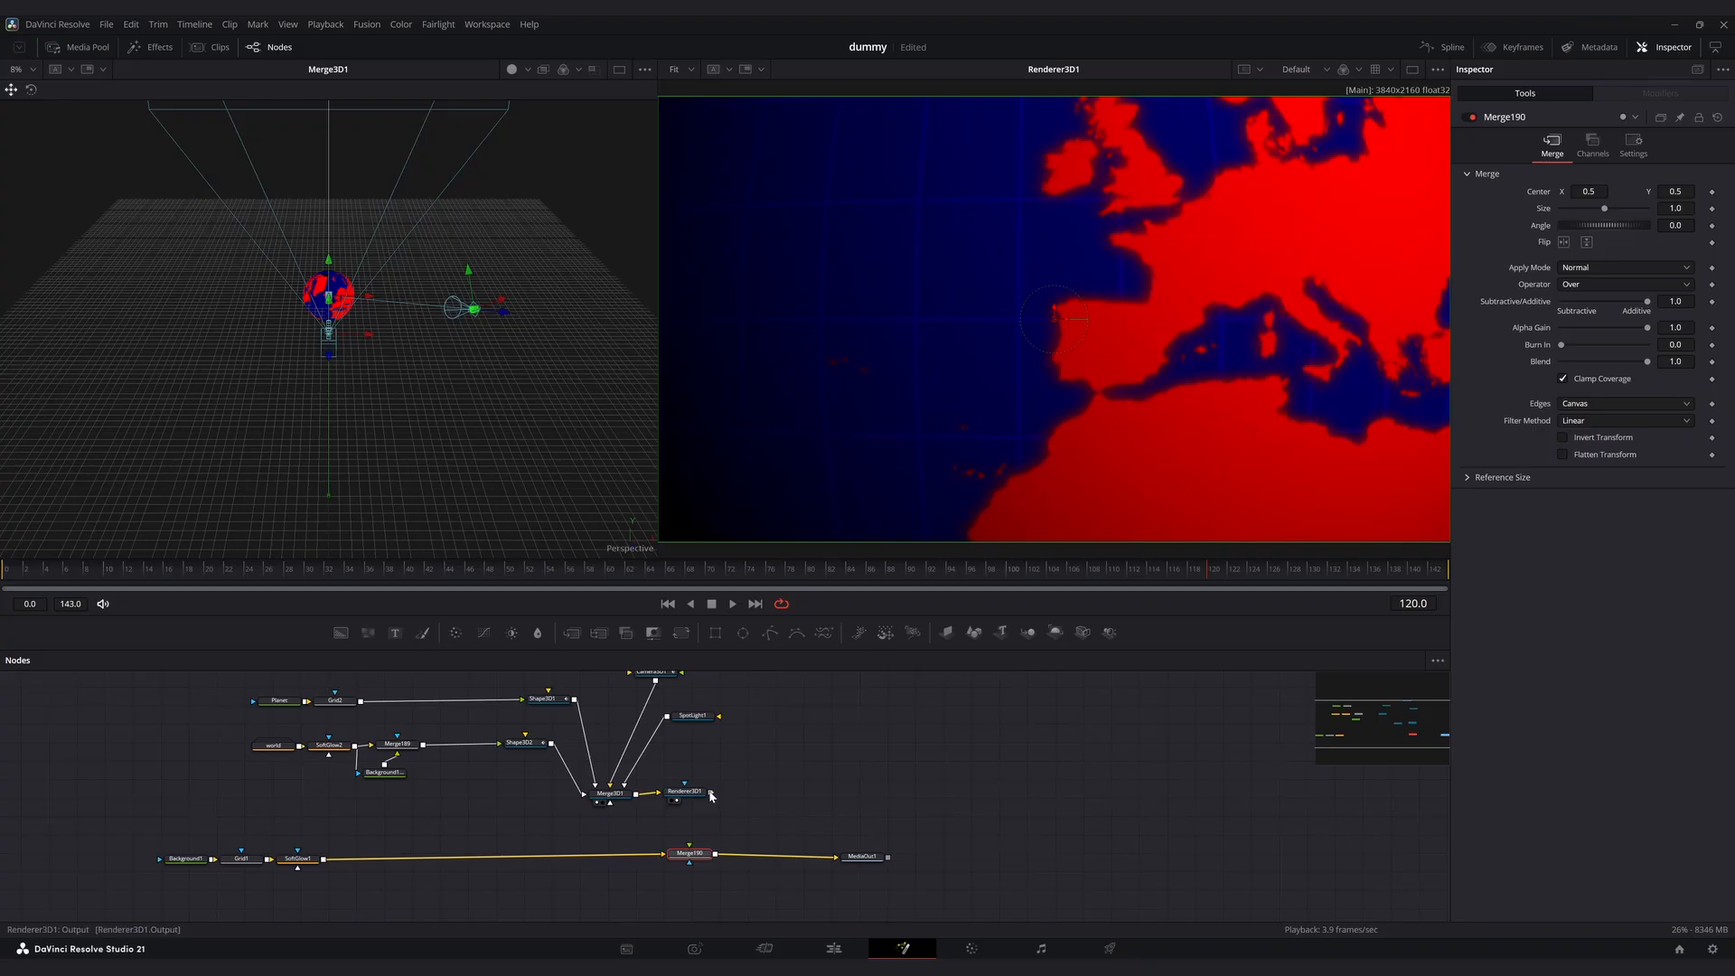
pyautogui.moveTo(711, 792); pyautogui.dragTo(719, 860)
# Add a second Fusion Composition right after the first on Video 1 in the edit timeline and open it in Fusion.
pyautogui.click(833, 949)
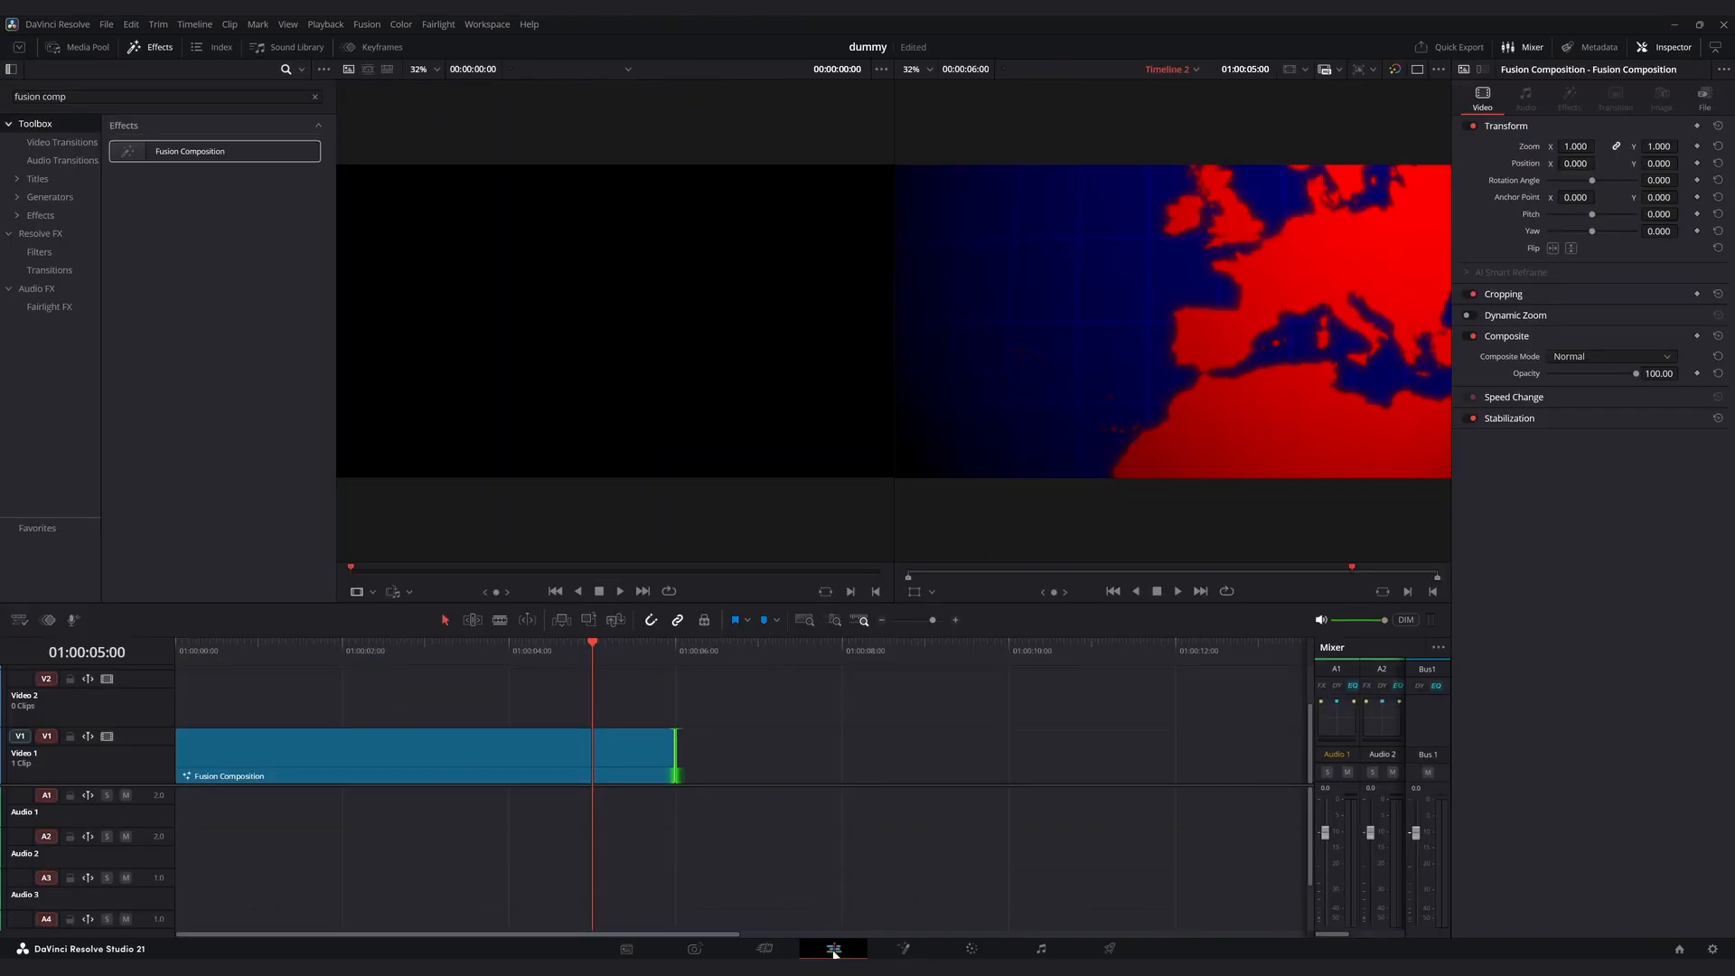
pyautogui.scroll(-2, 814, 786)
pyautogui.moveTo(226, 151); pyautogui.dragTo(562, 763)
pyautogui.click(596, 652)
pyautogui.click(732, 777)
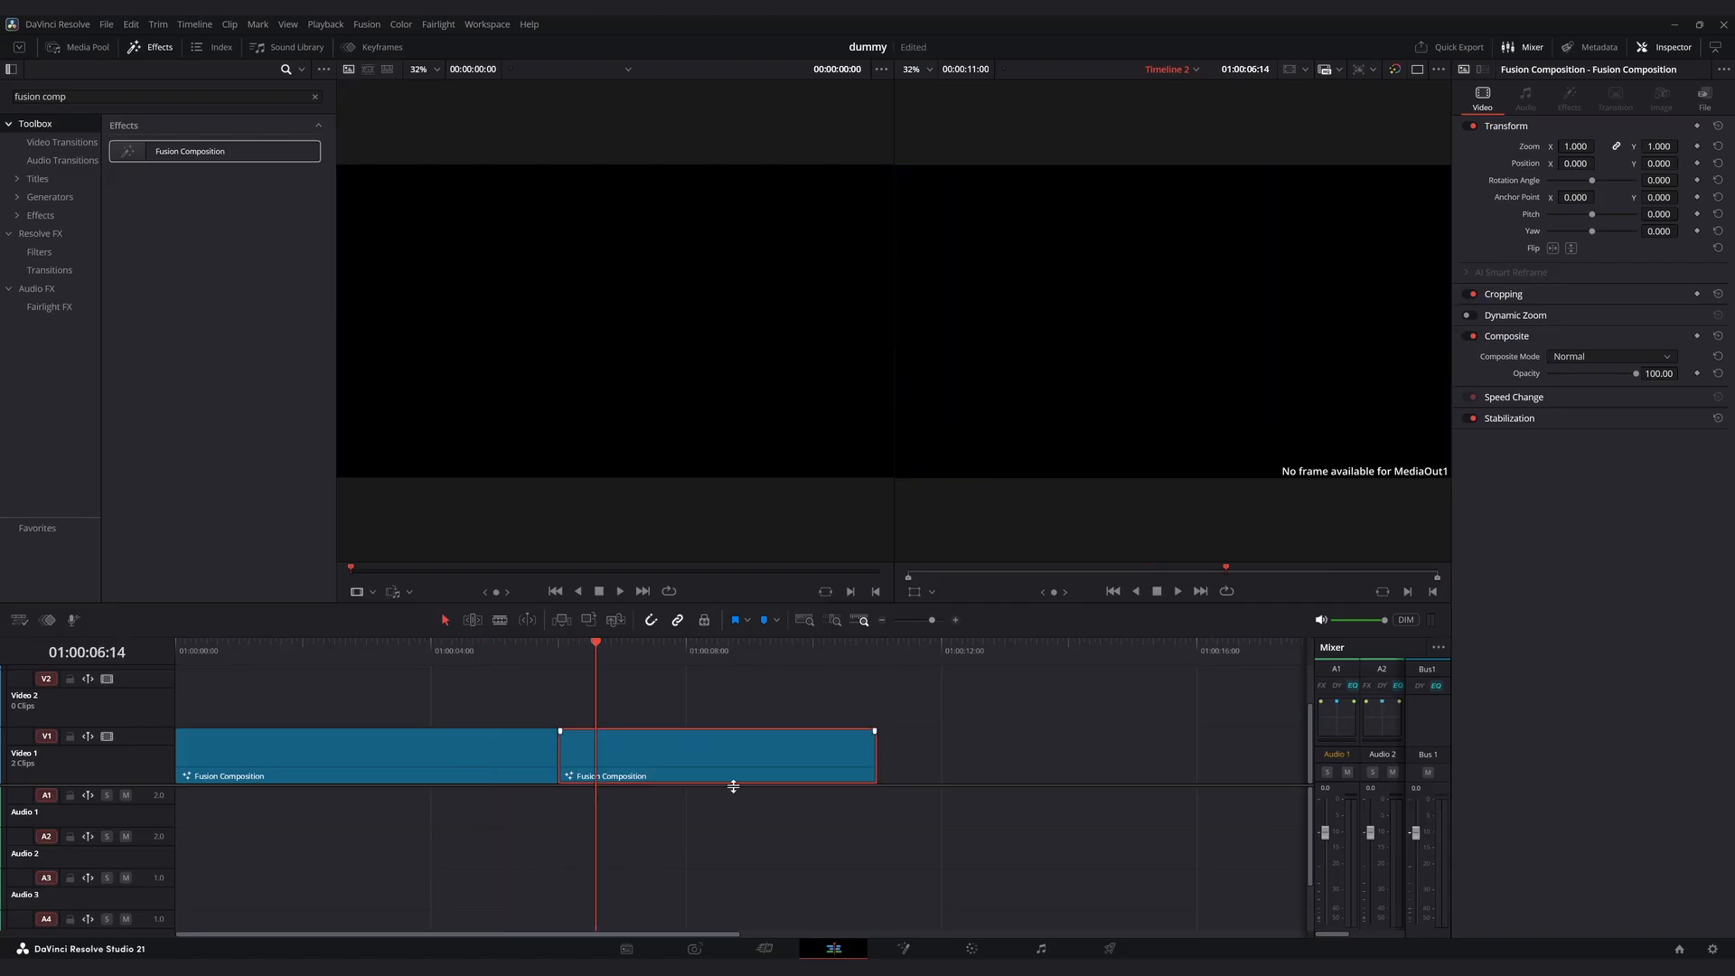
pyautogui.click(905, 949)
# Add a Background node connected to MediaOut1 and set its alpha to 0.
pyautogui.click(463, 837)
pyautogui.click(341, 632)
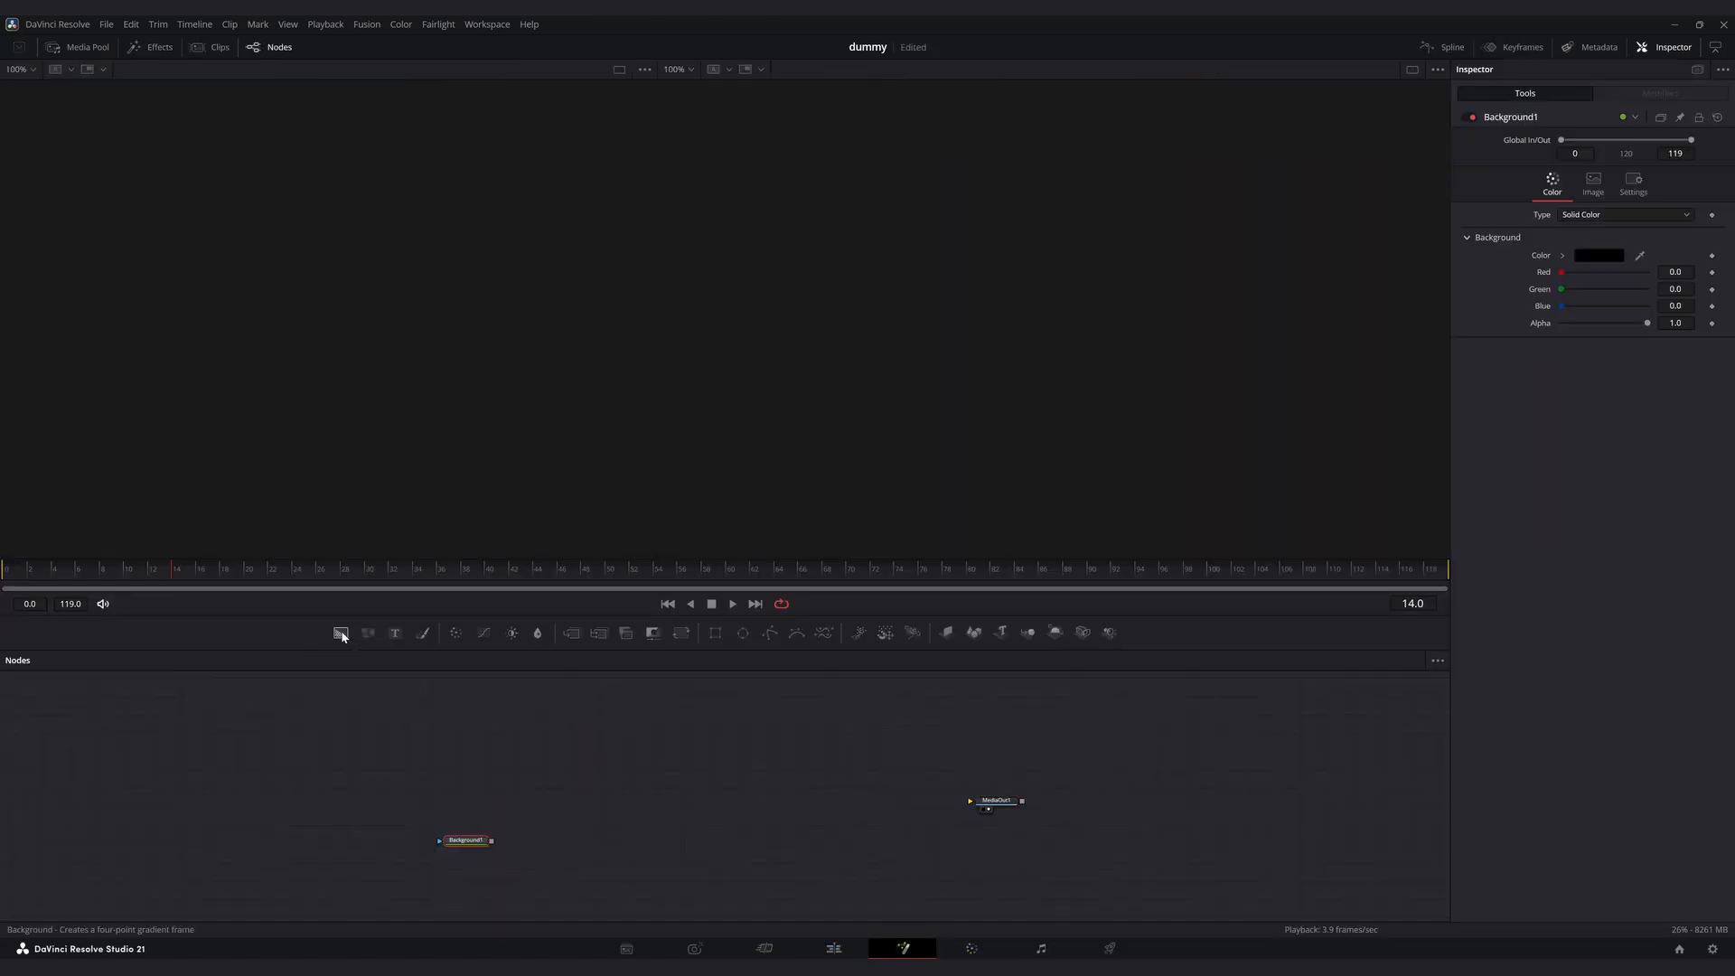
pyautogui.moveTo(456, 845); pyautogui.dragTo(970, 800)
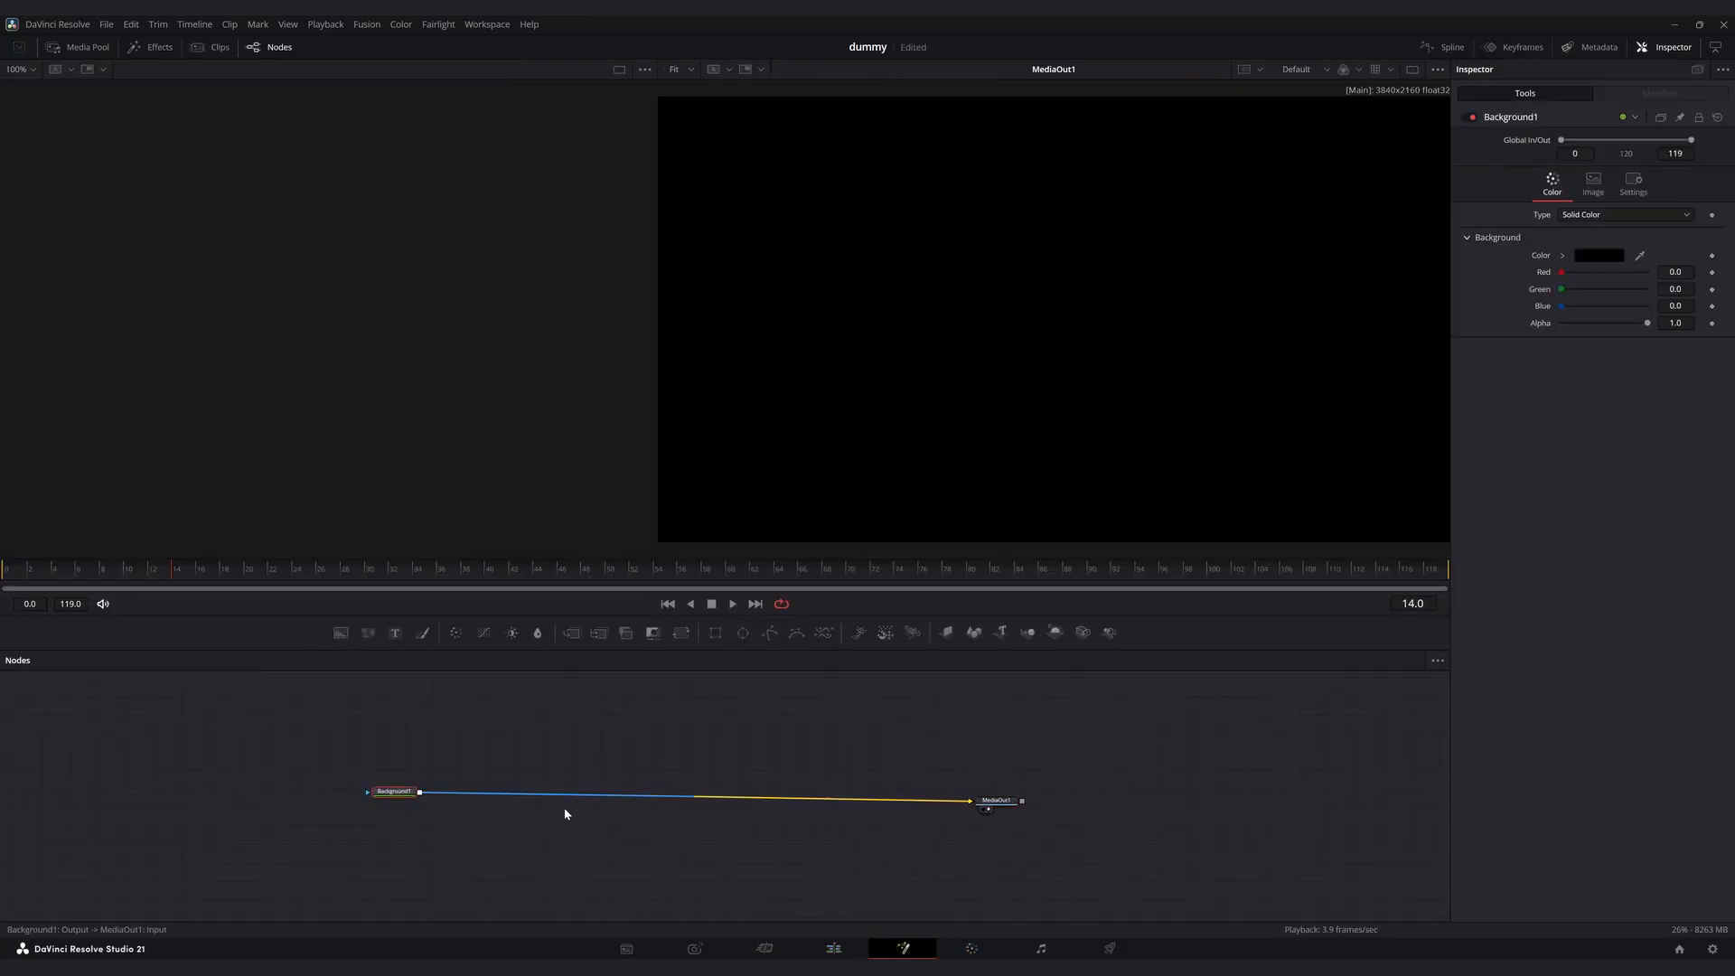
pyautogui.moveTo(1647, 323); pyautogui.dragTo(1455, 327)
pyautogui.moveTo(881, 675); pyautogui.dragTo(888, 758)
pyautogui.click(888, 758)
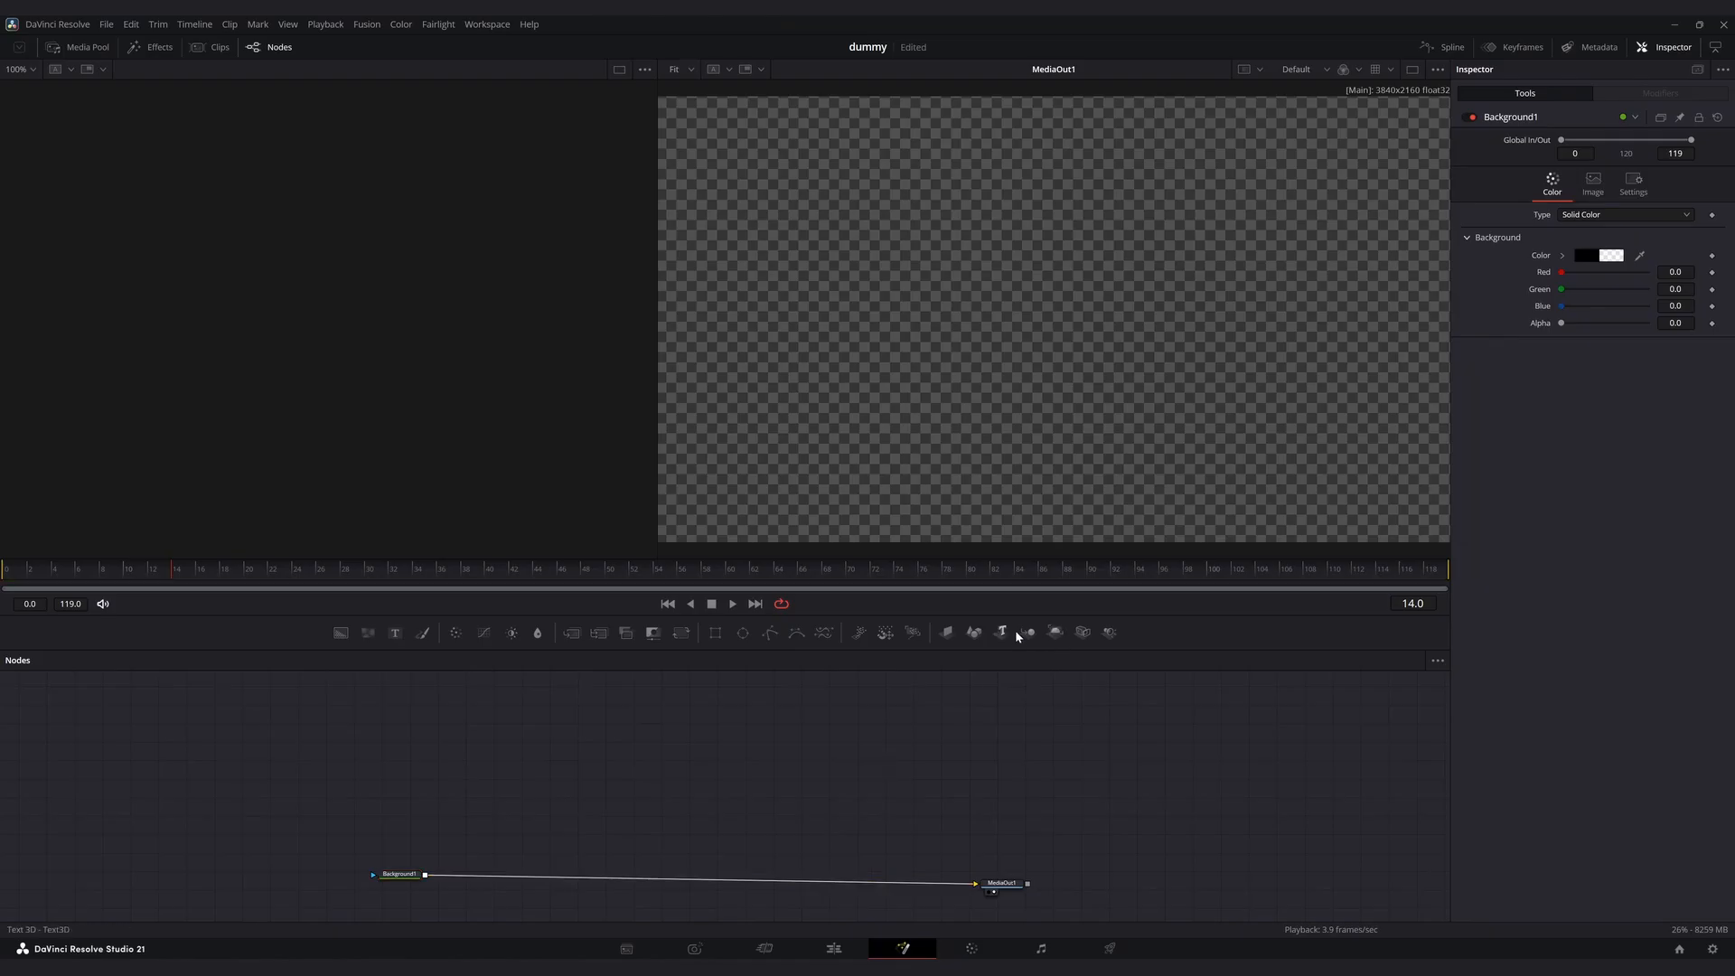
# Build a 3D setup with Merge3D, Renderer3D, a camera and a spotlight, and enable lighting and shadows in the renderer.
pyautogui.click(1028, 632)
pyautogui.click(1056, 632)
pyautogui.click(895, 759)
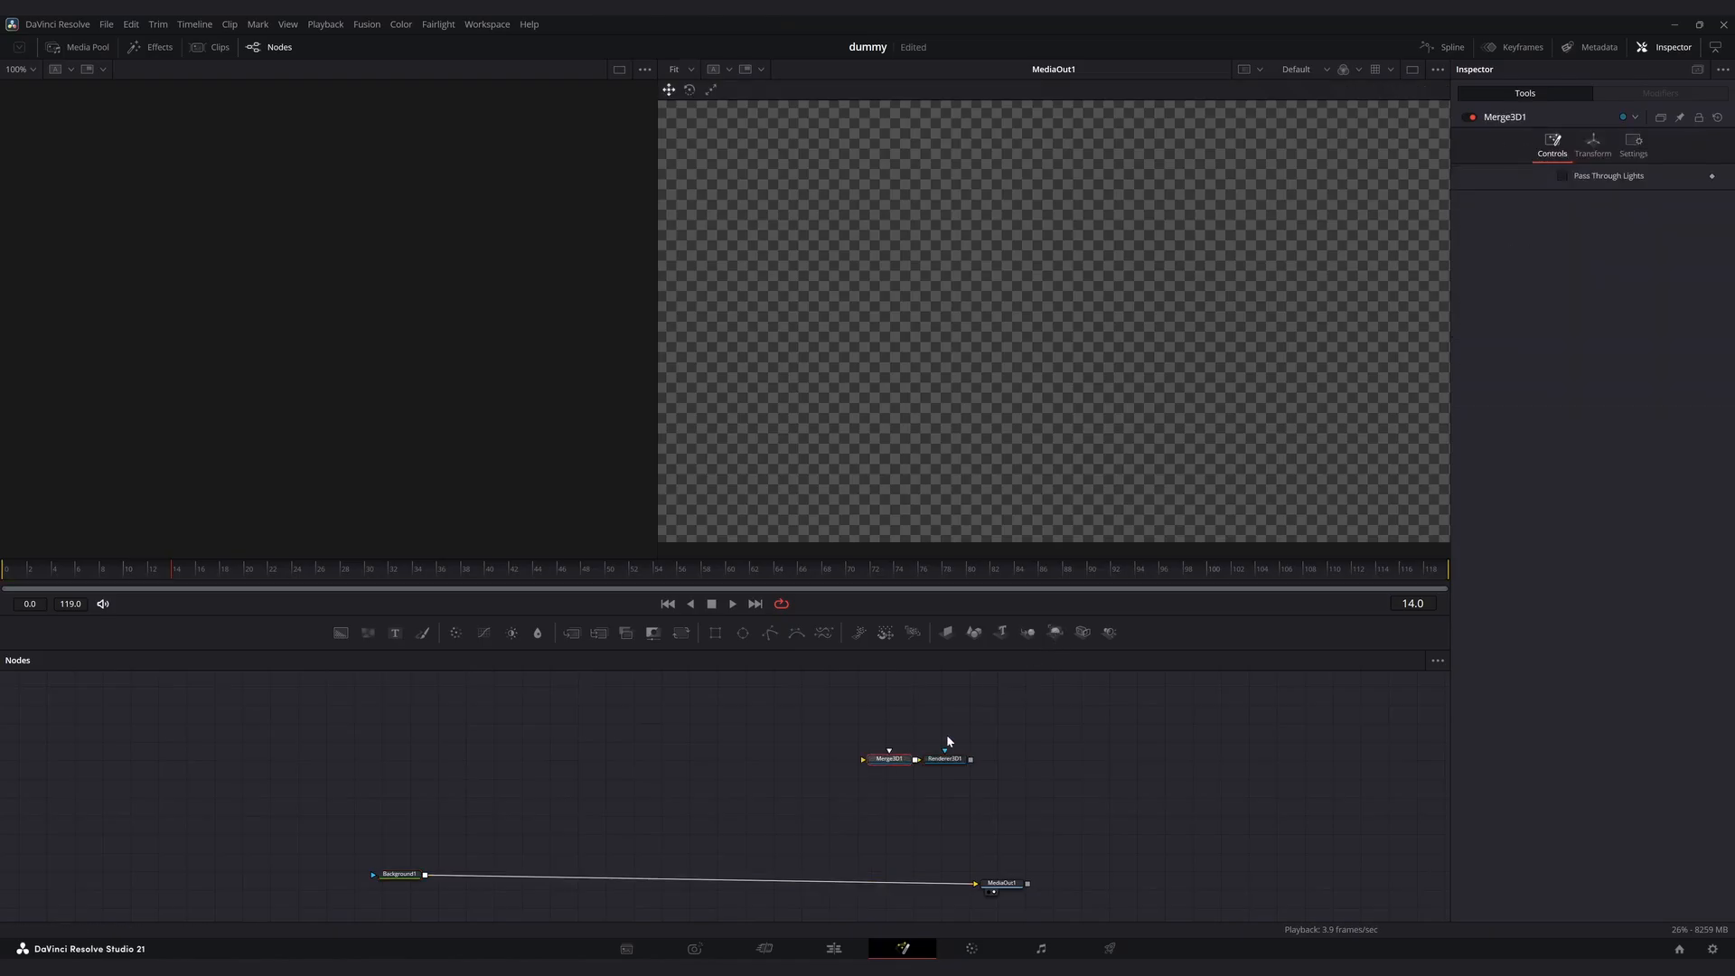
pyautogui.click(1085, 637)
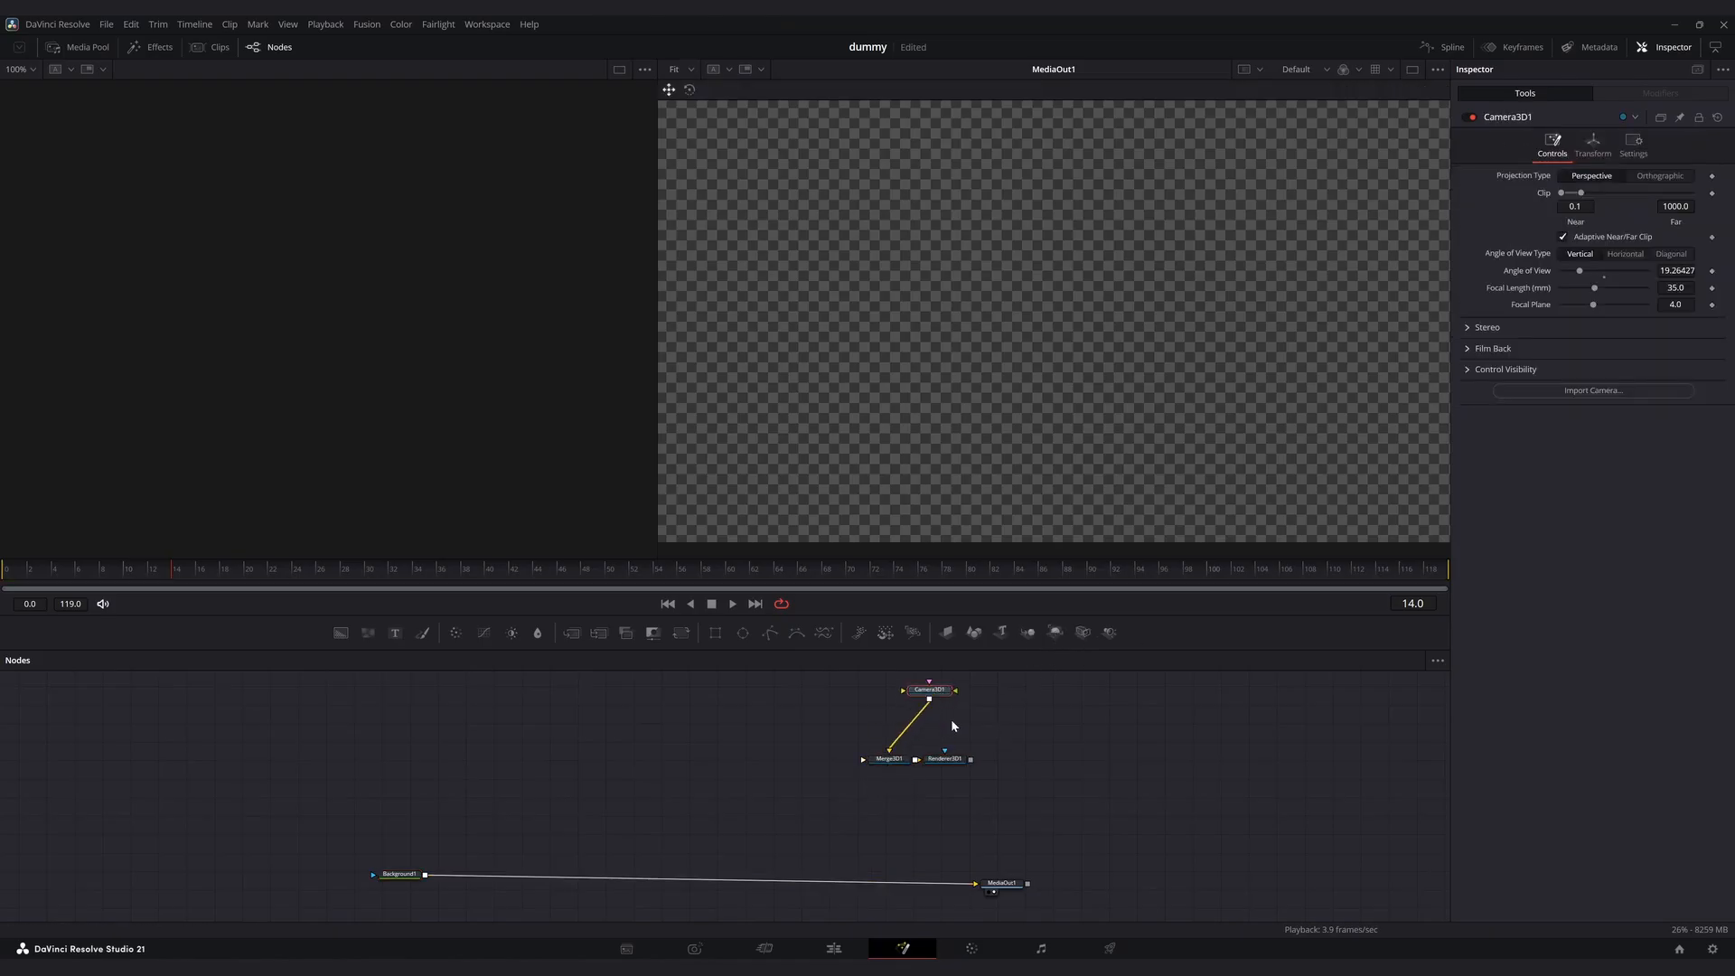
pyautogui.click(1109, 633)
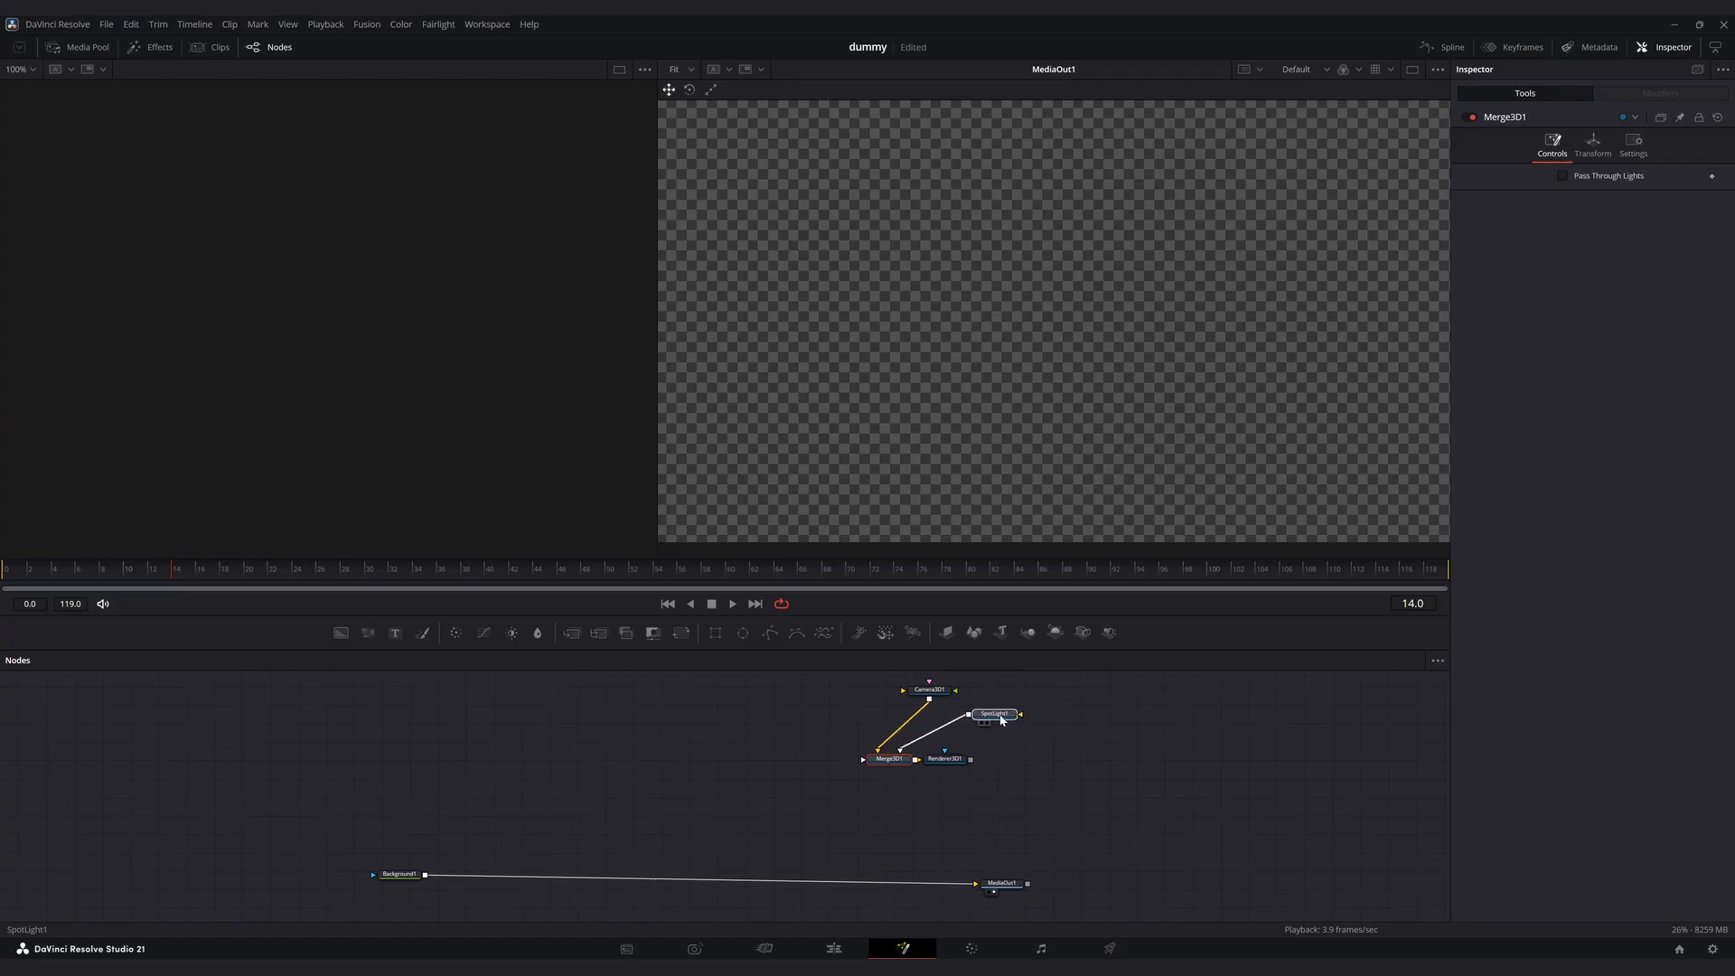
pyautogui.click(944, 768)
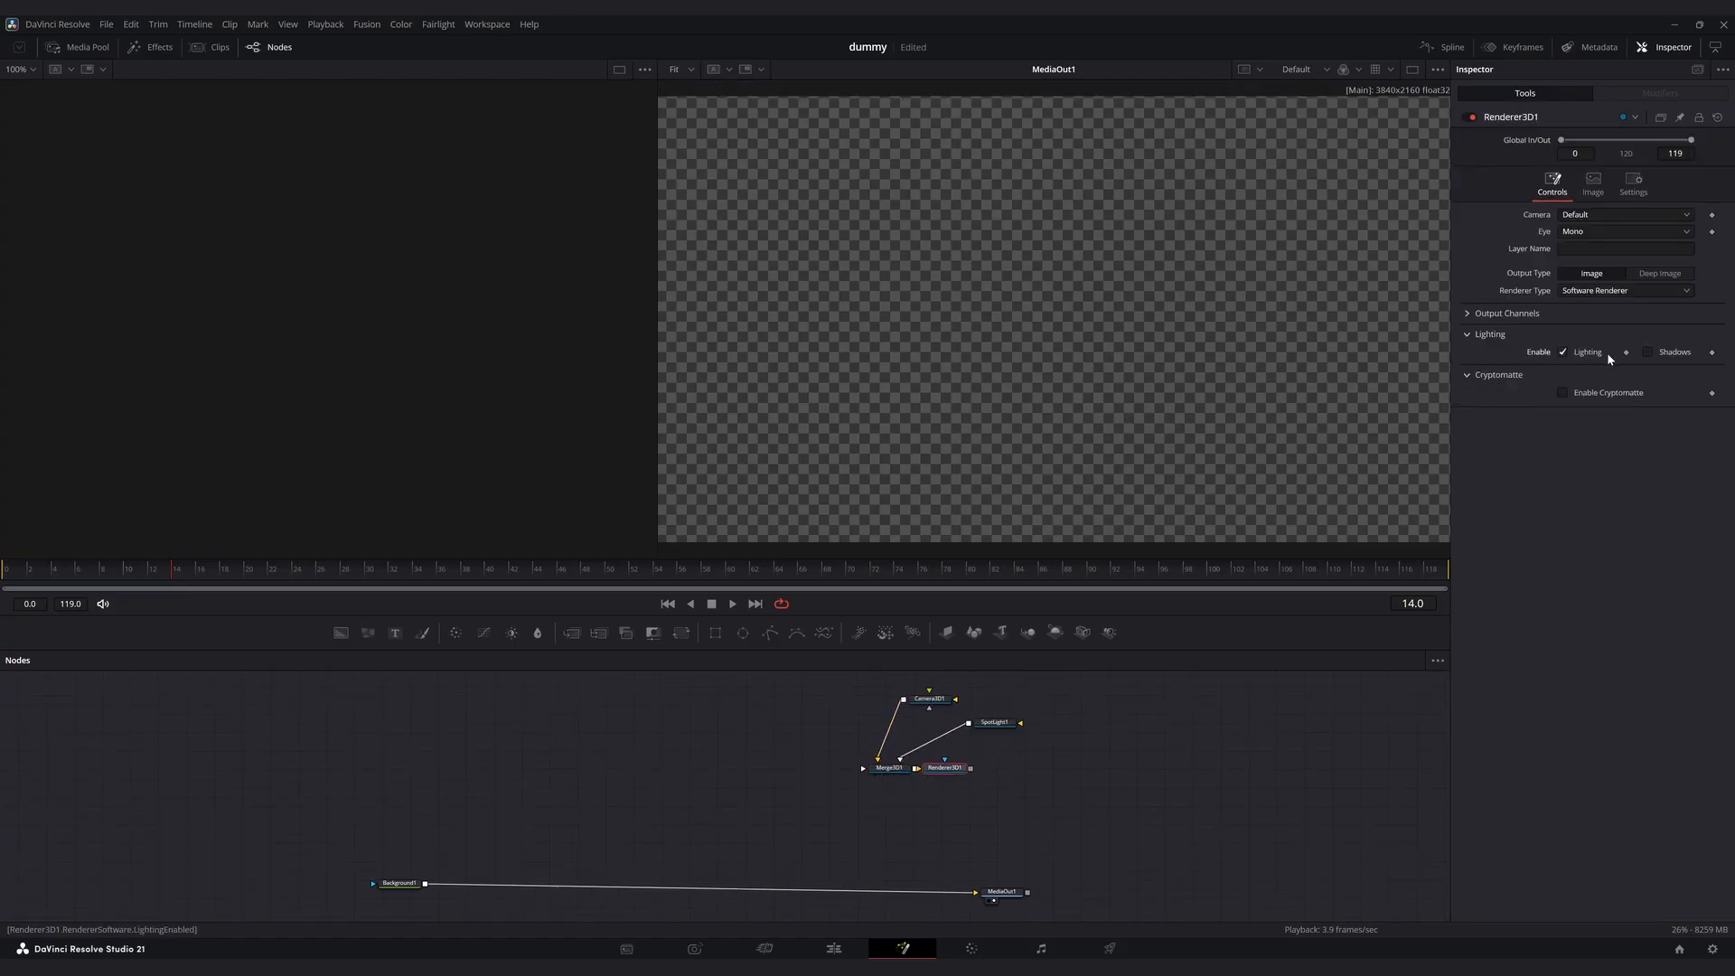
# Add a second Background node feeding an Image Plane 3D, and connect the plane to Merge3D1.
pyautogui.click(341, 633)
pyautogui.moveTo(497, 762); pyautogui.dragTo(516, 717)
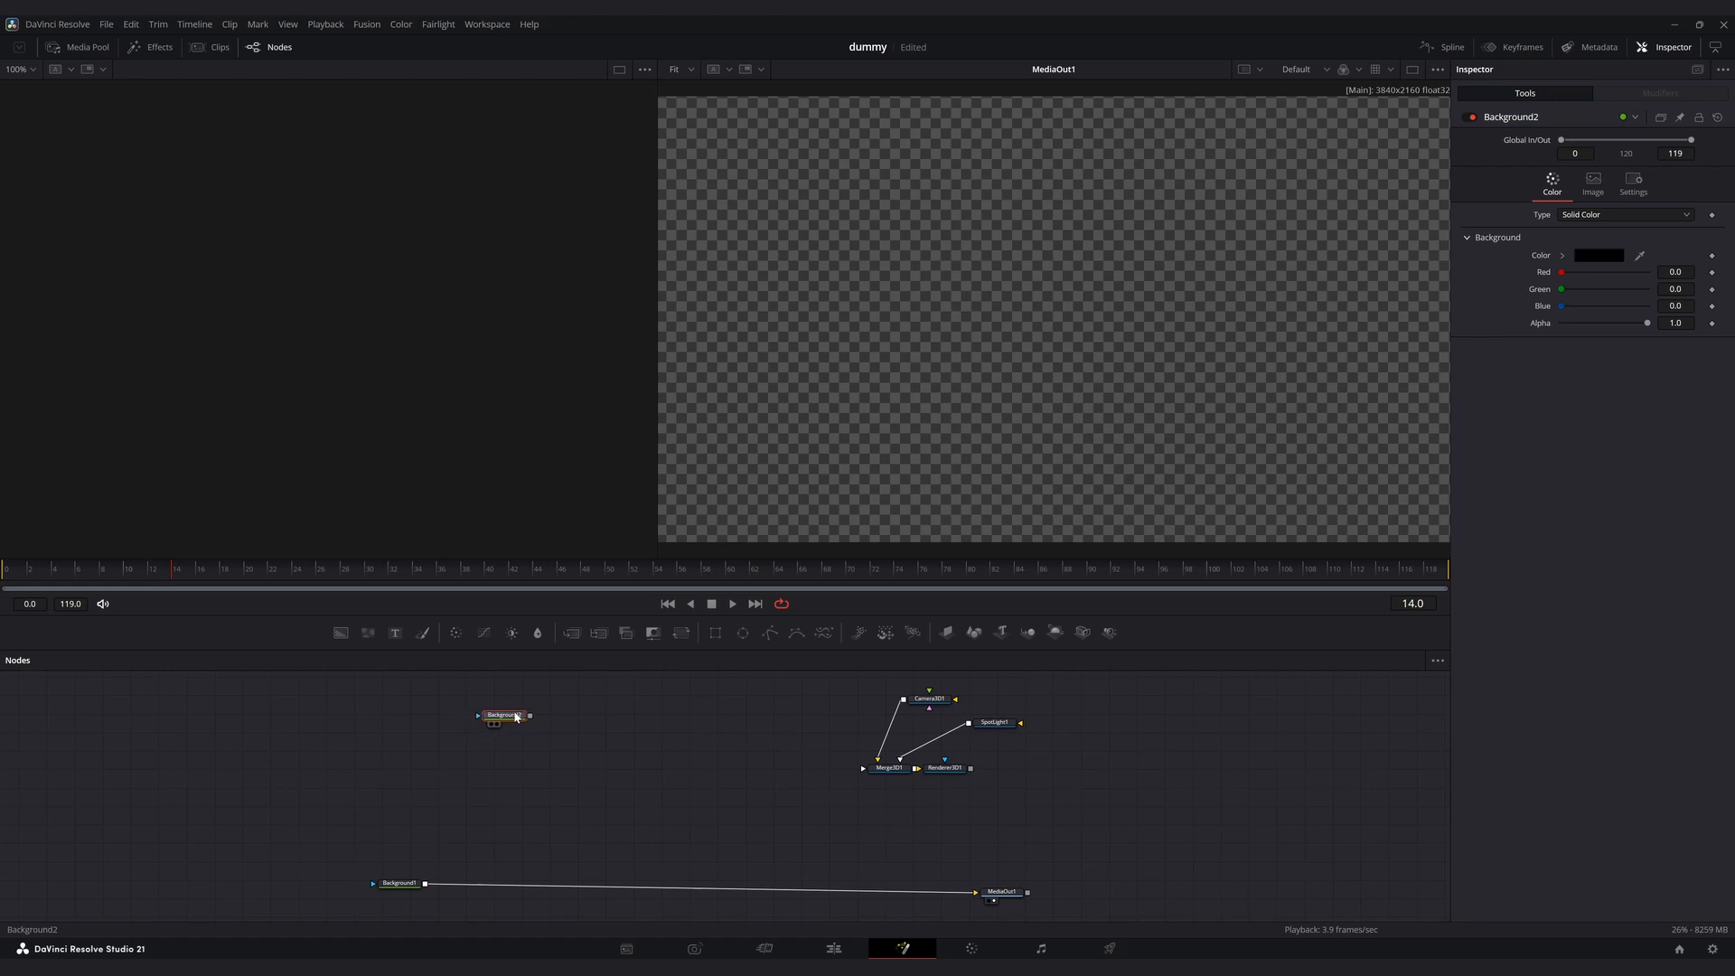
pyautogui.hotkey('shift', 'space')
pyautogui.write('image')
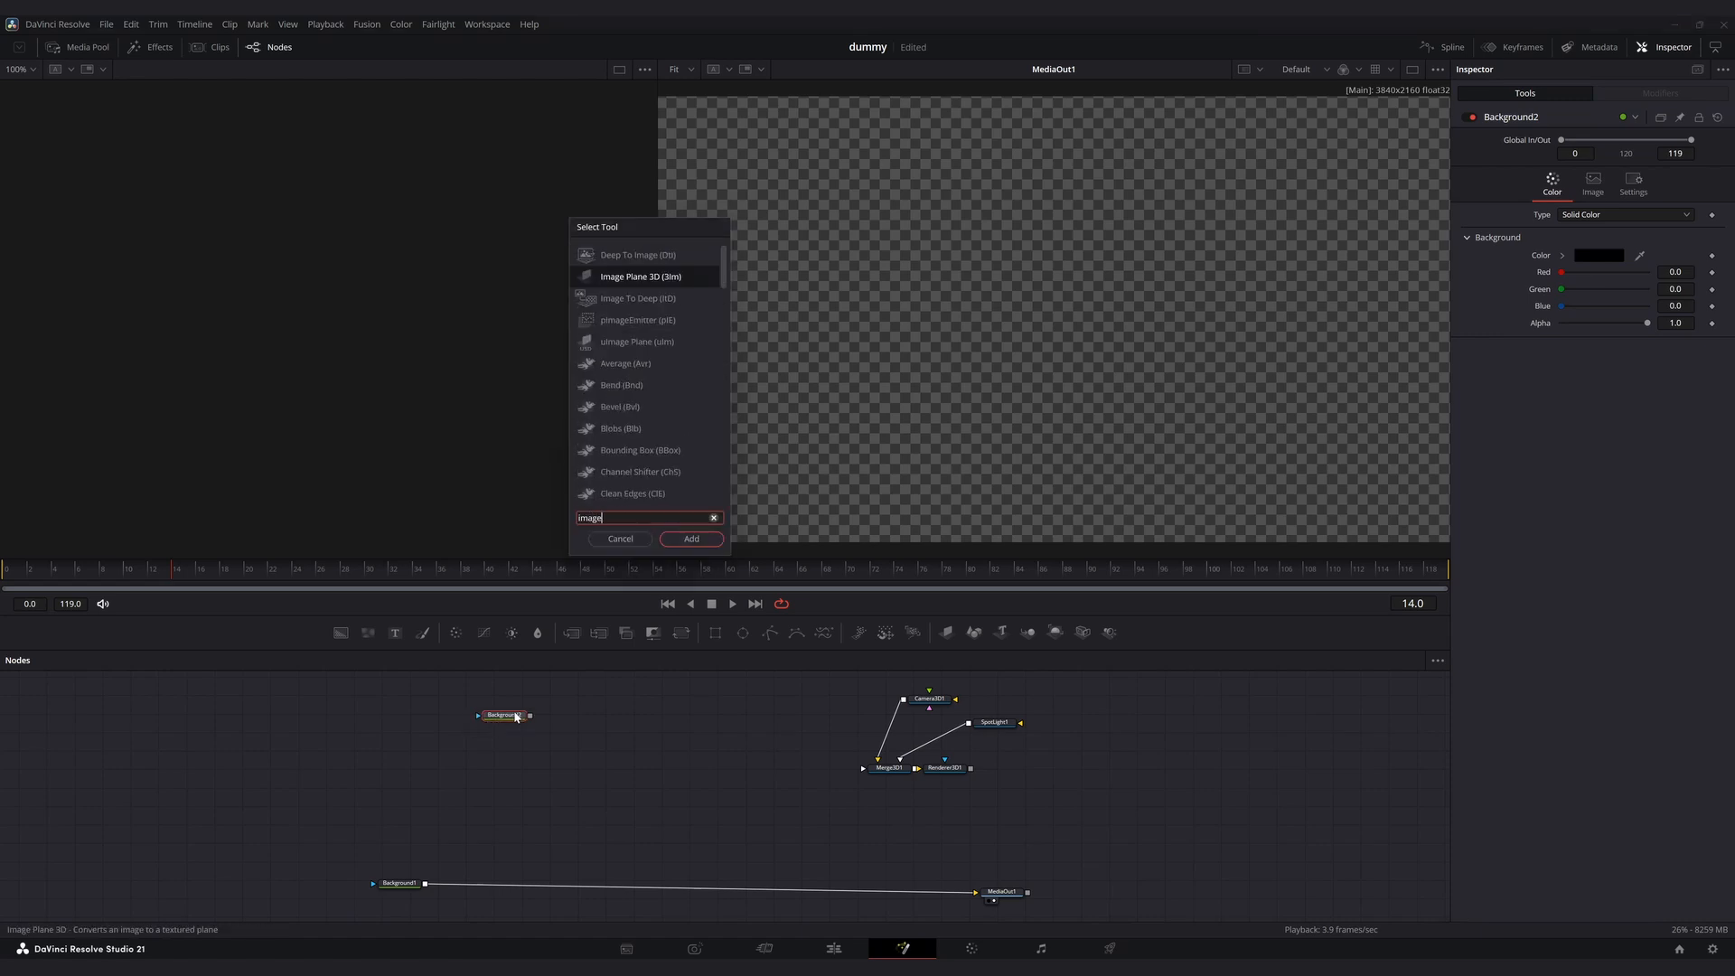
pyautogui.press('Return')
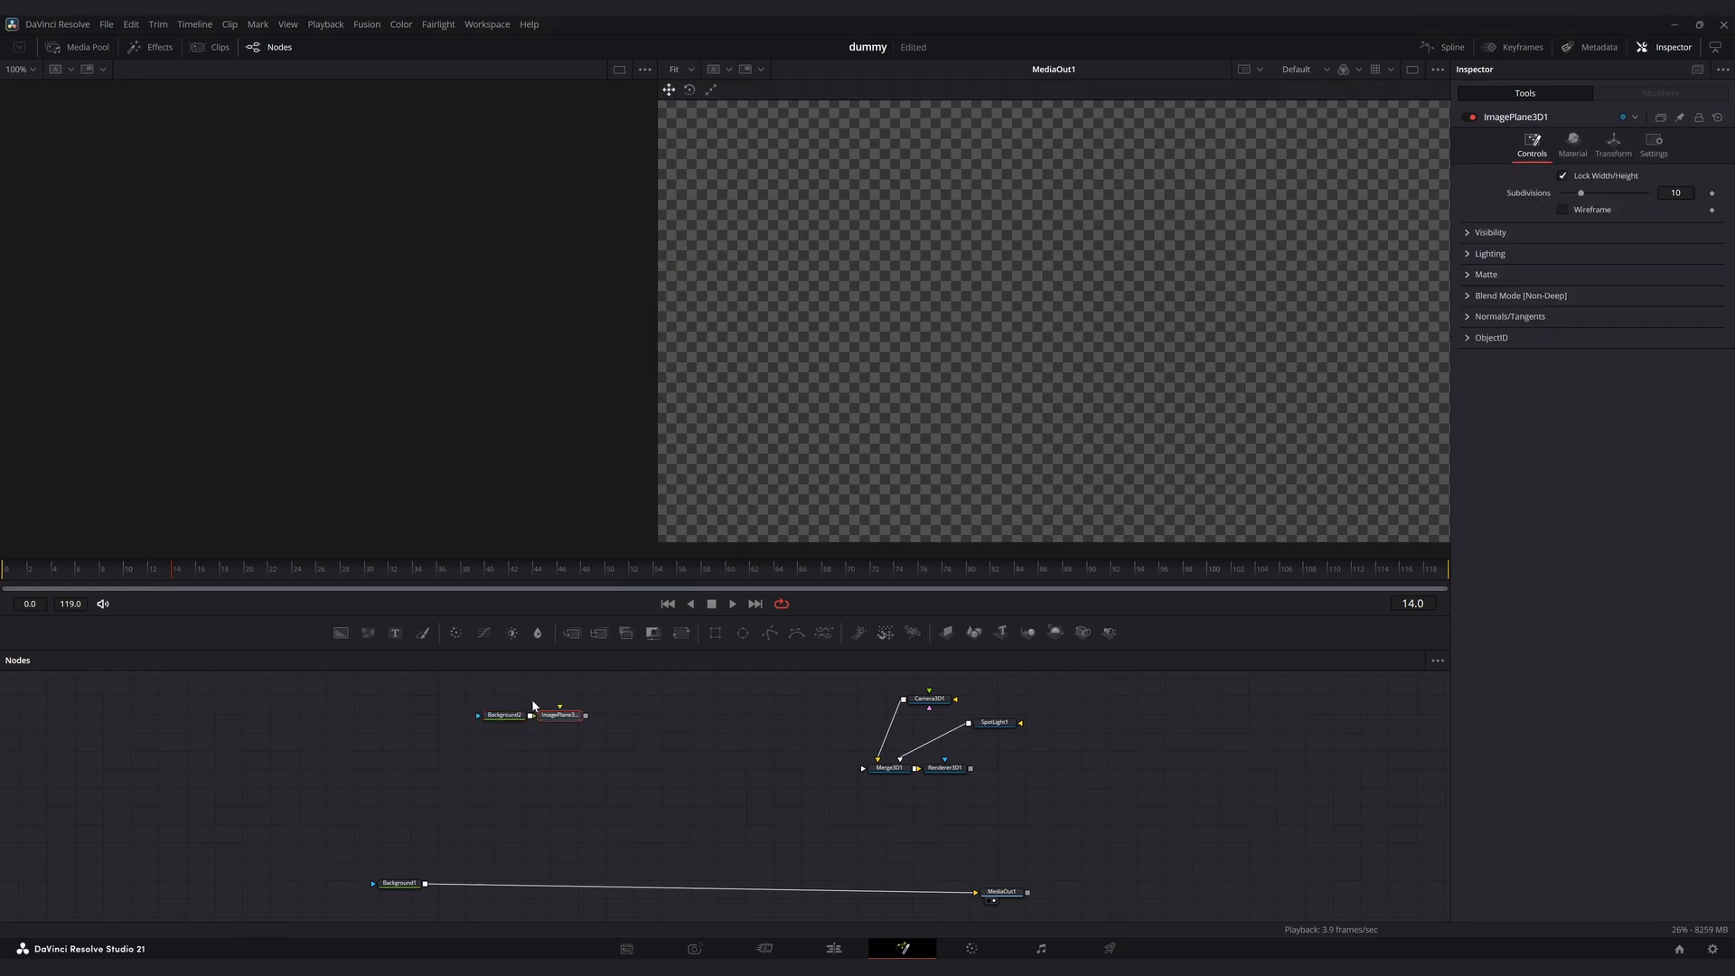
pyautogui.moveTo(565, 719); pyautogui.dragTo(879, 771)
# Show Renderer3D1 in the second viewer and Merge3D1 in the first viewer.
pyautogui.click(940, 768)
pyautogui.press('2')
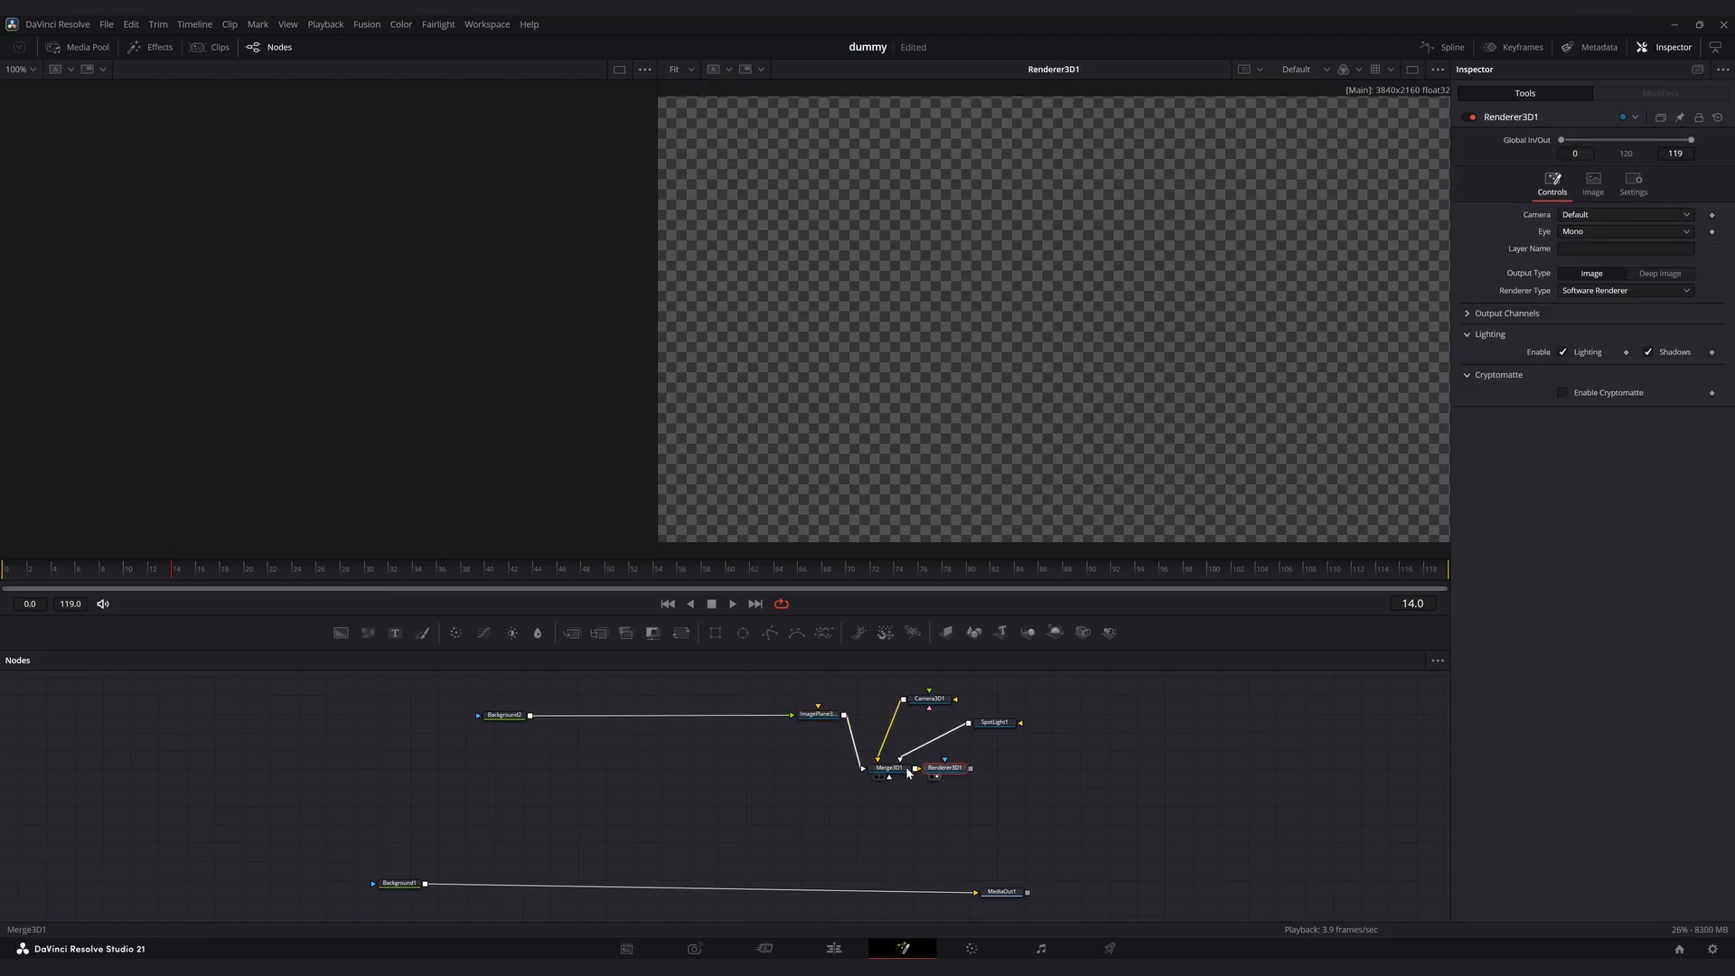
pyautogui.click(895, 768)
pyautogui.press('1')
# Pull Camera3D1 back along Z until the whole image plane fits in the rendered frame.
pyautogui.click(904, 700)
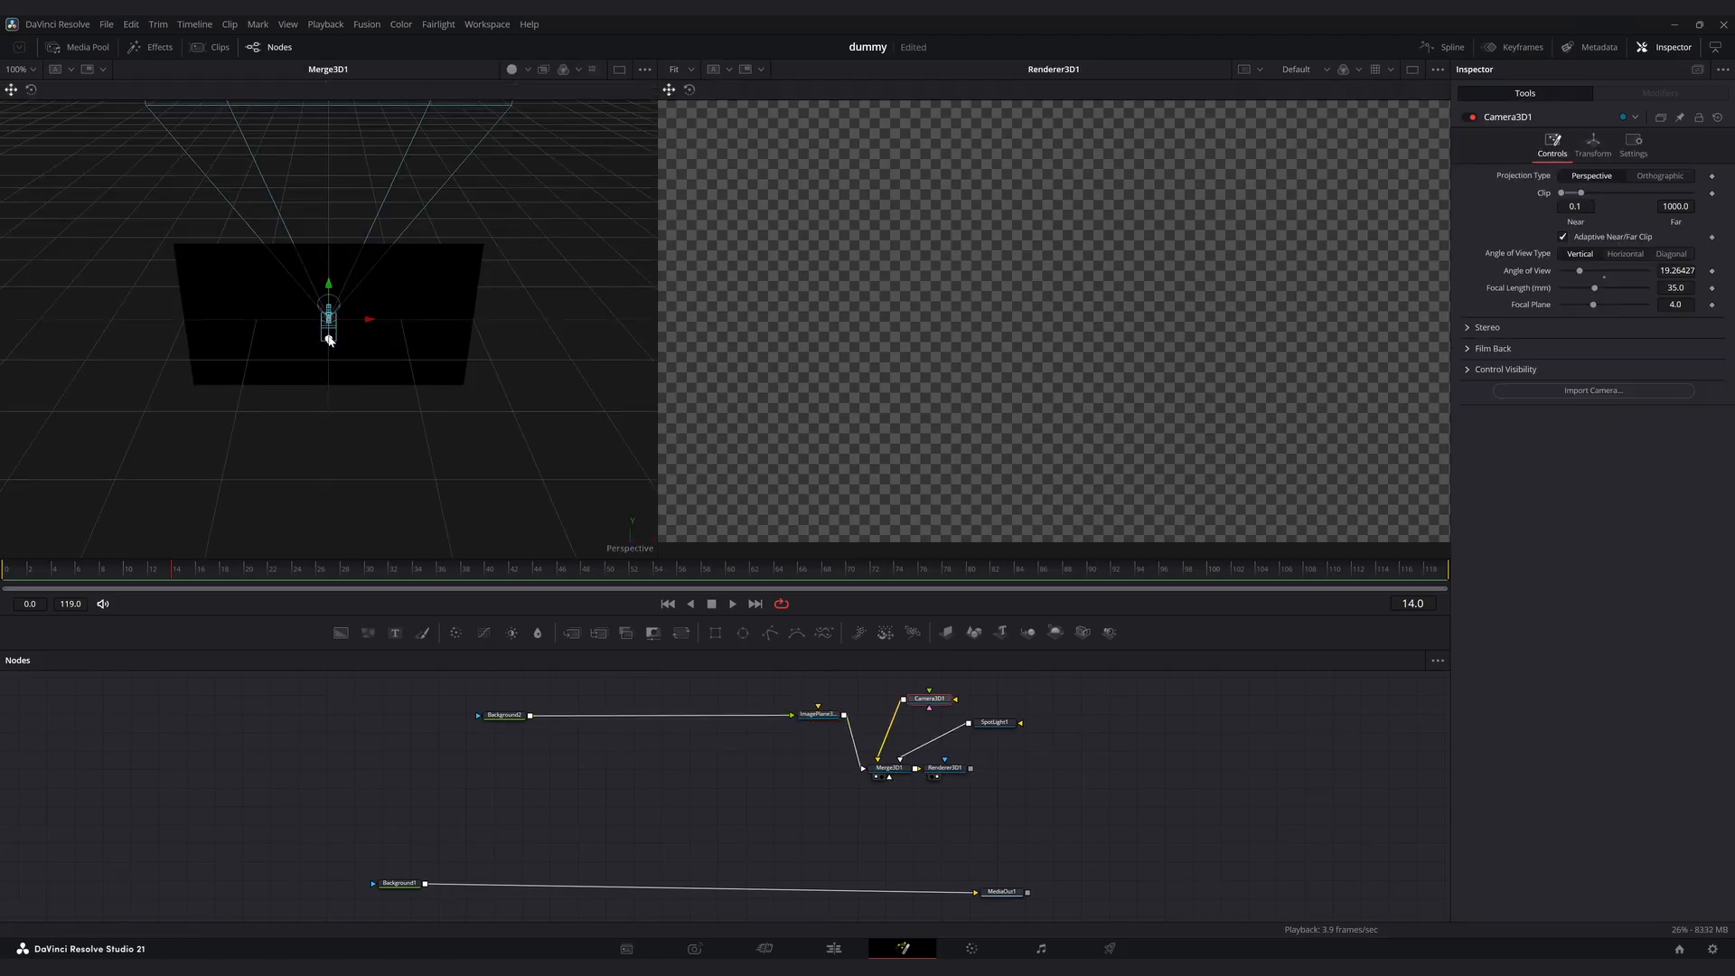
pyautogui.moveTo(330, 340); pyautogui.dragTo(336, 588)
pyautogui.scroll(-3, 348, 515)
# Enable Use Target on SpotLight1 and move the light to about X 0.53, Y 0.29, Z 1.61.
pyautogui.click(994, 722)
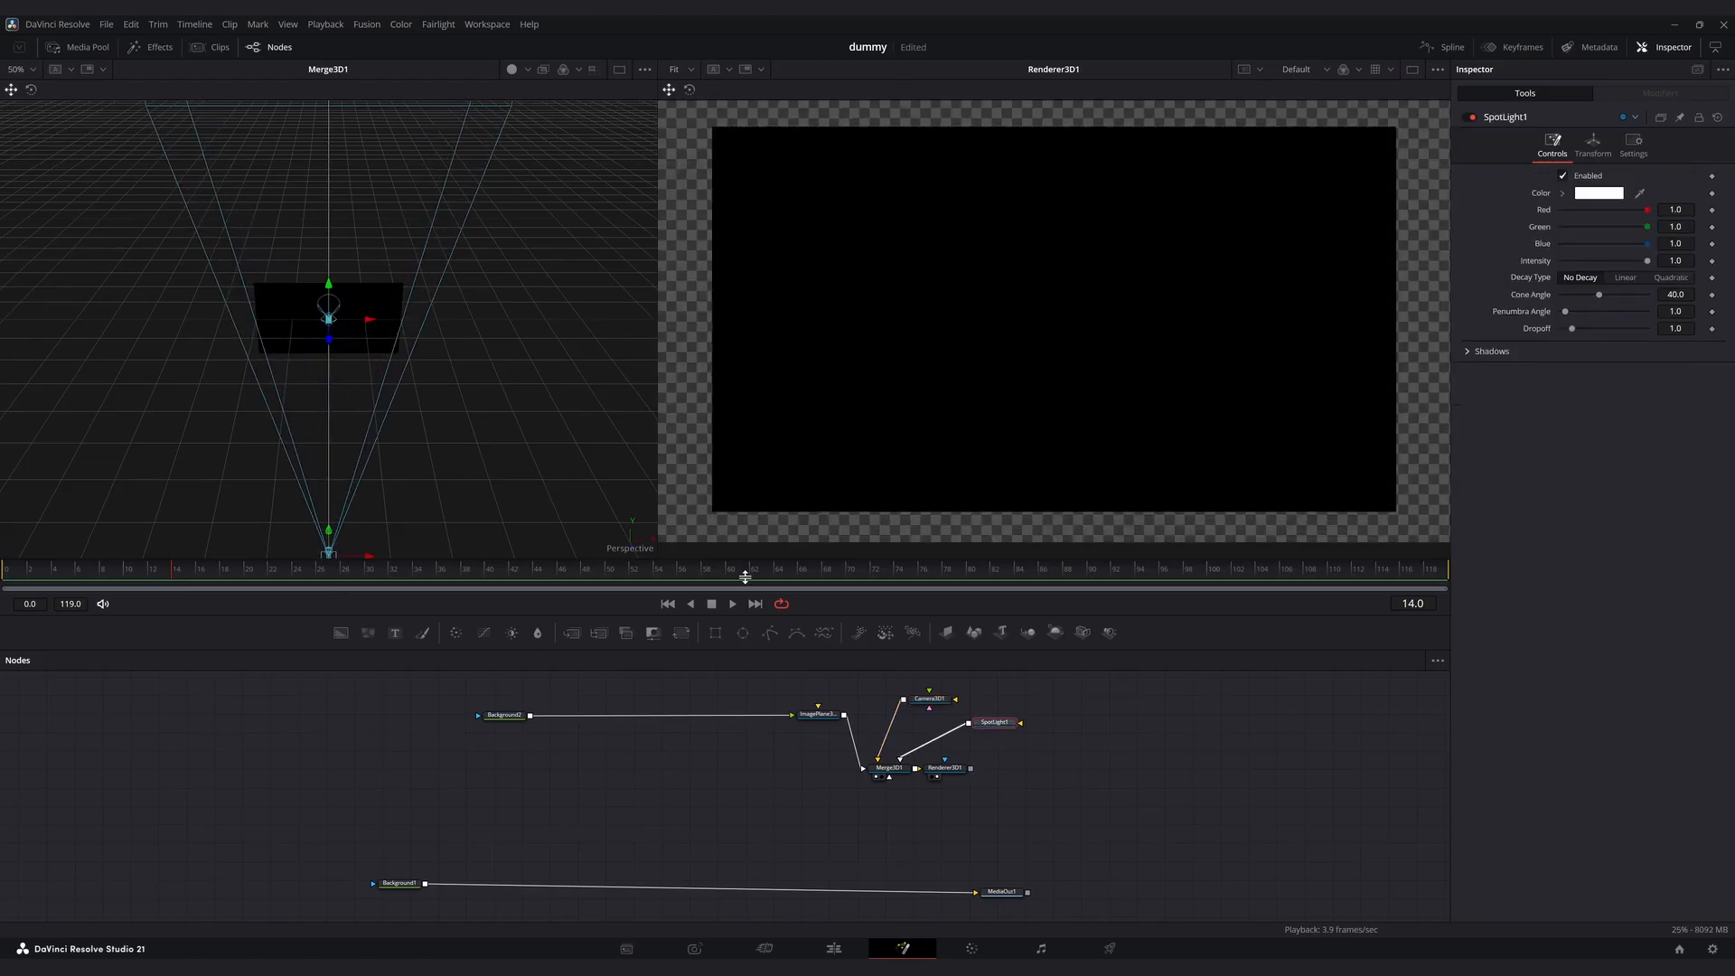
pyautogui.click(1595, 147)
pyautogui.click(1579, 366)
pyautogui.moveTo(366, 339)
pyautogui.mouseDown()
pyautogui.moveTo(386, 413)
pyautogui.moveTo(426, 412)
pyautogui.moveTo(386, 351)
pyautogui.mouseUp()
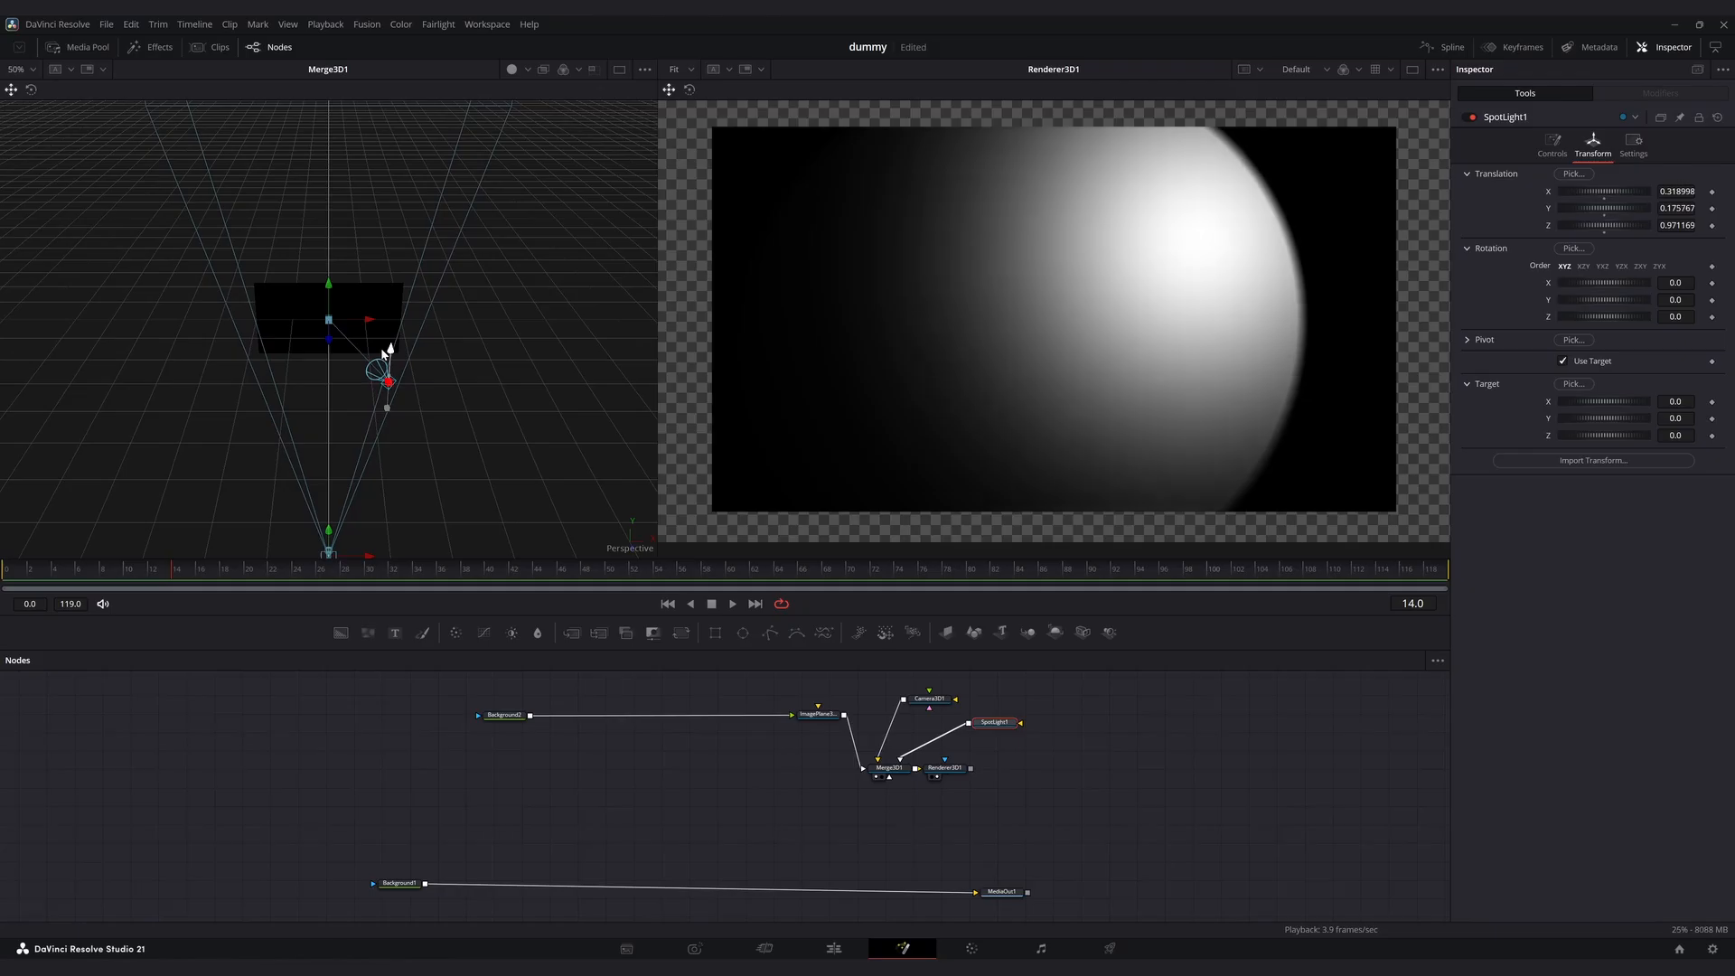
pyautogui.moveTo(410, 414); pyautogui.dragTo(459, 486)
# Reduce the specular intensity of ImagePlane3D1's material to zero.
pyautogui.click(818, 717)
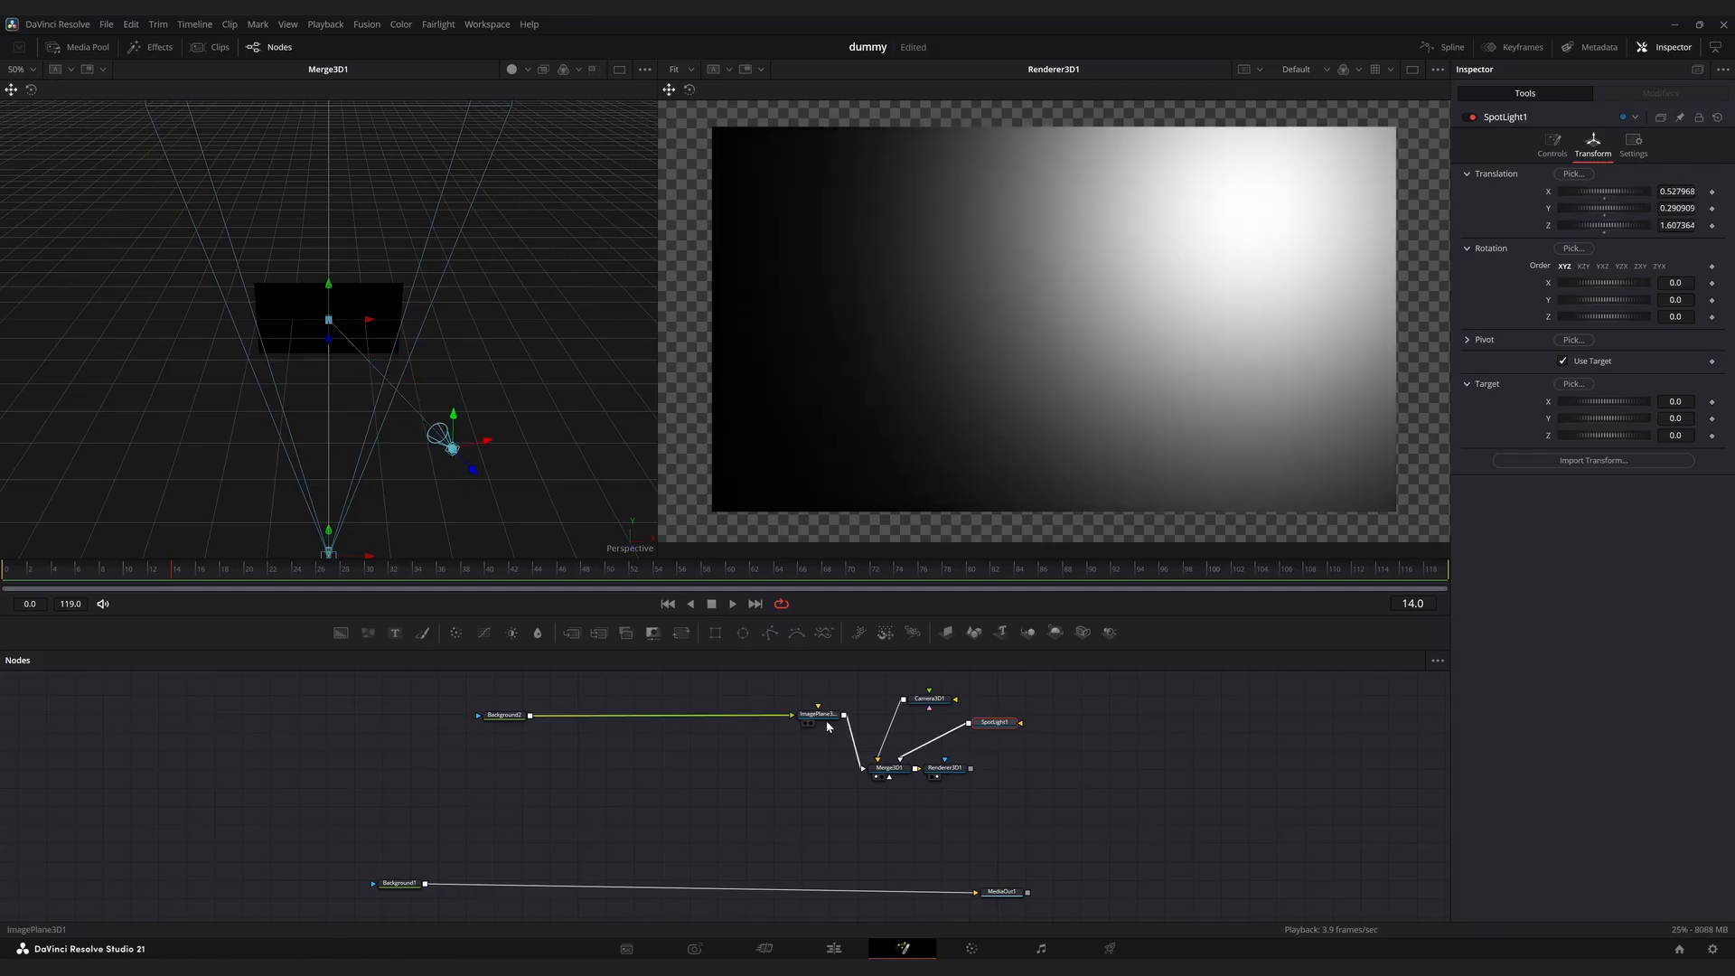
pyautogui.click(1572, 144)
pyautogui.click(1468, 299)
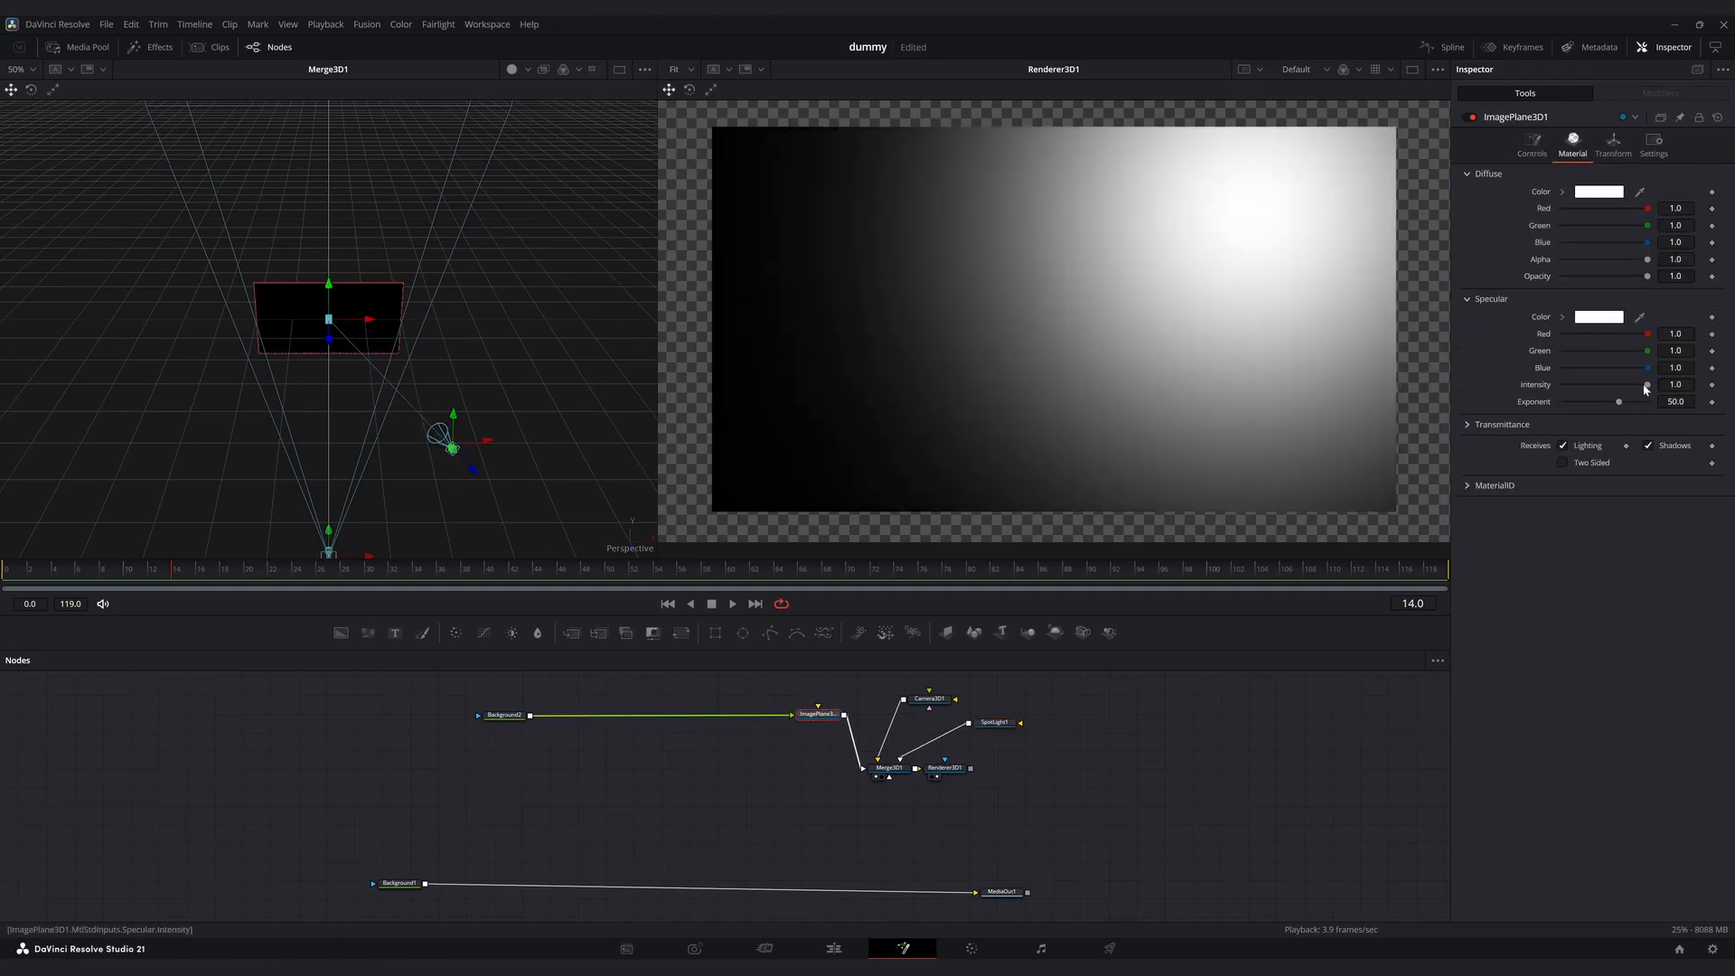
pyautogui.moveTo(1646, 384); pyautogui.dragTo(1560, 384)
# Change Background2 to a linear gradient running diagonally from about 0.74, 1.92 to about 1.18, 0.96.
pyautogui.click(490, 716)
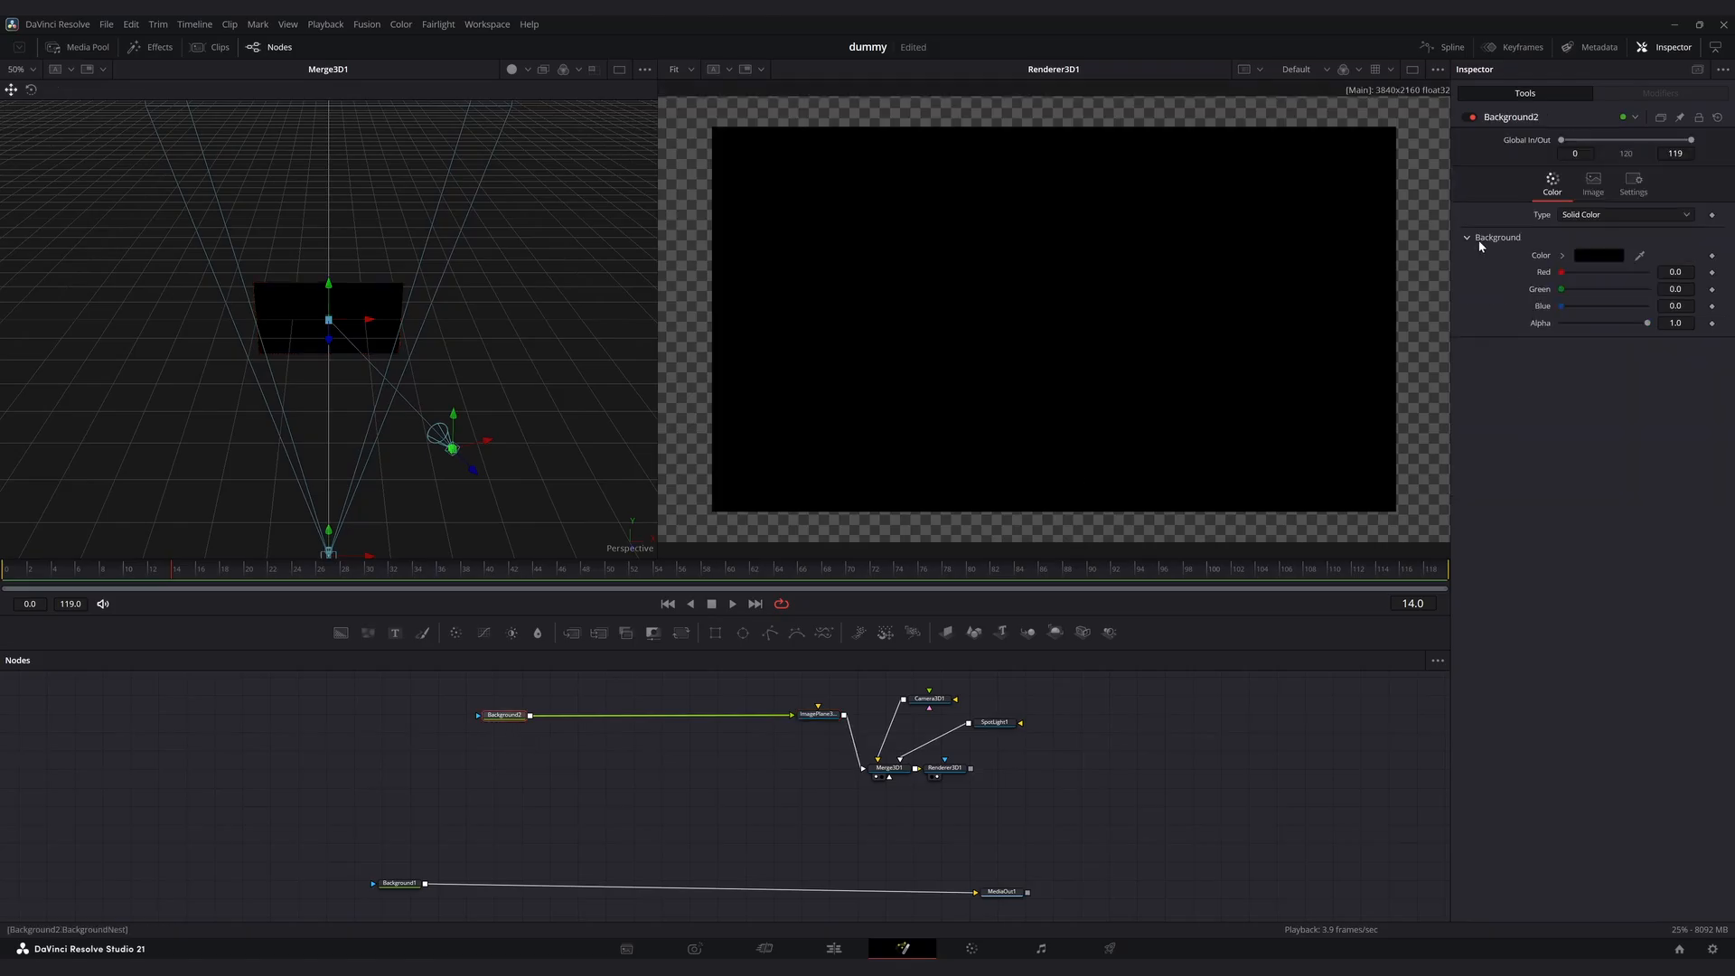
pyautogui.click(1595, 257)
pyautogui.press('Escape')
pyautogui.click(1623, 214)
pyautogui.click(1577, 291)
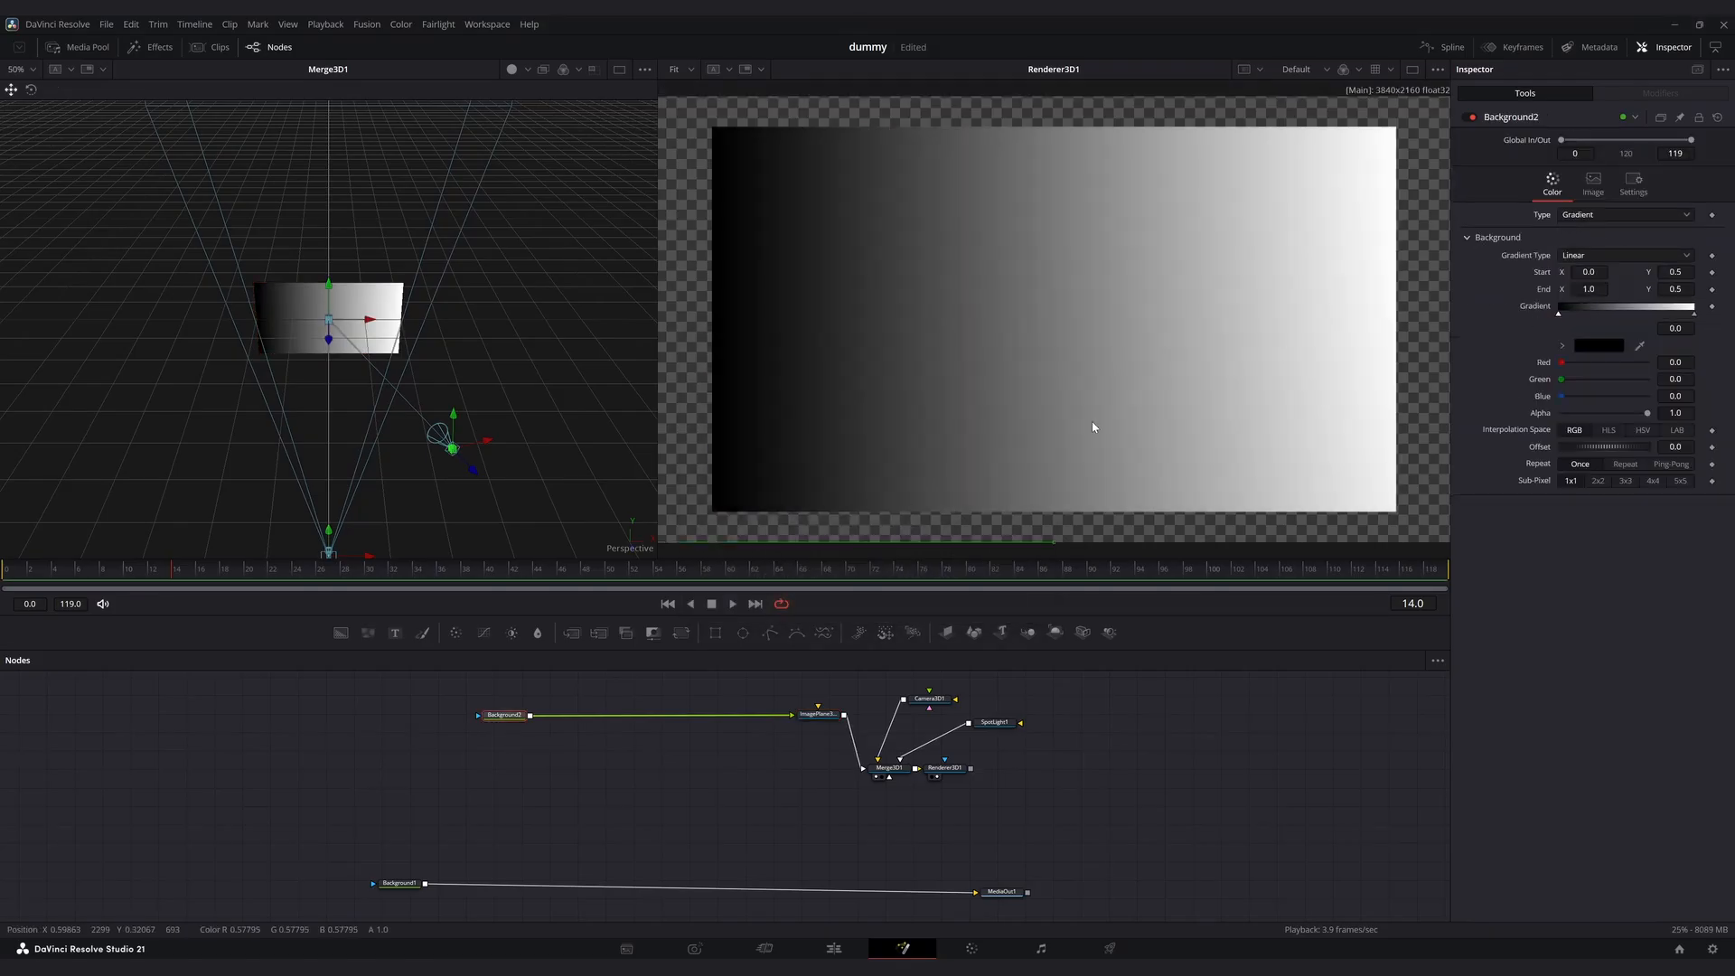
pyautogui.scroll(-2, 763, 484)
pyautogui.moveTo(707, 503); pyautogui.dragTo(932, 325)
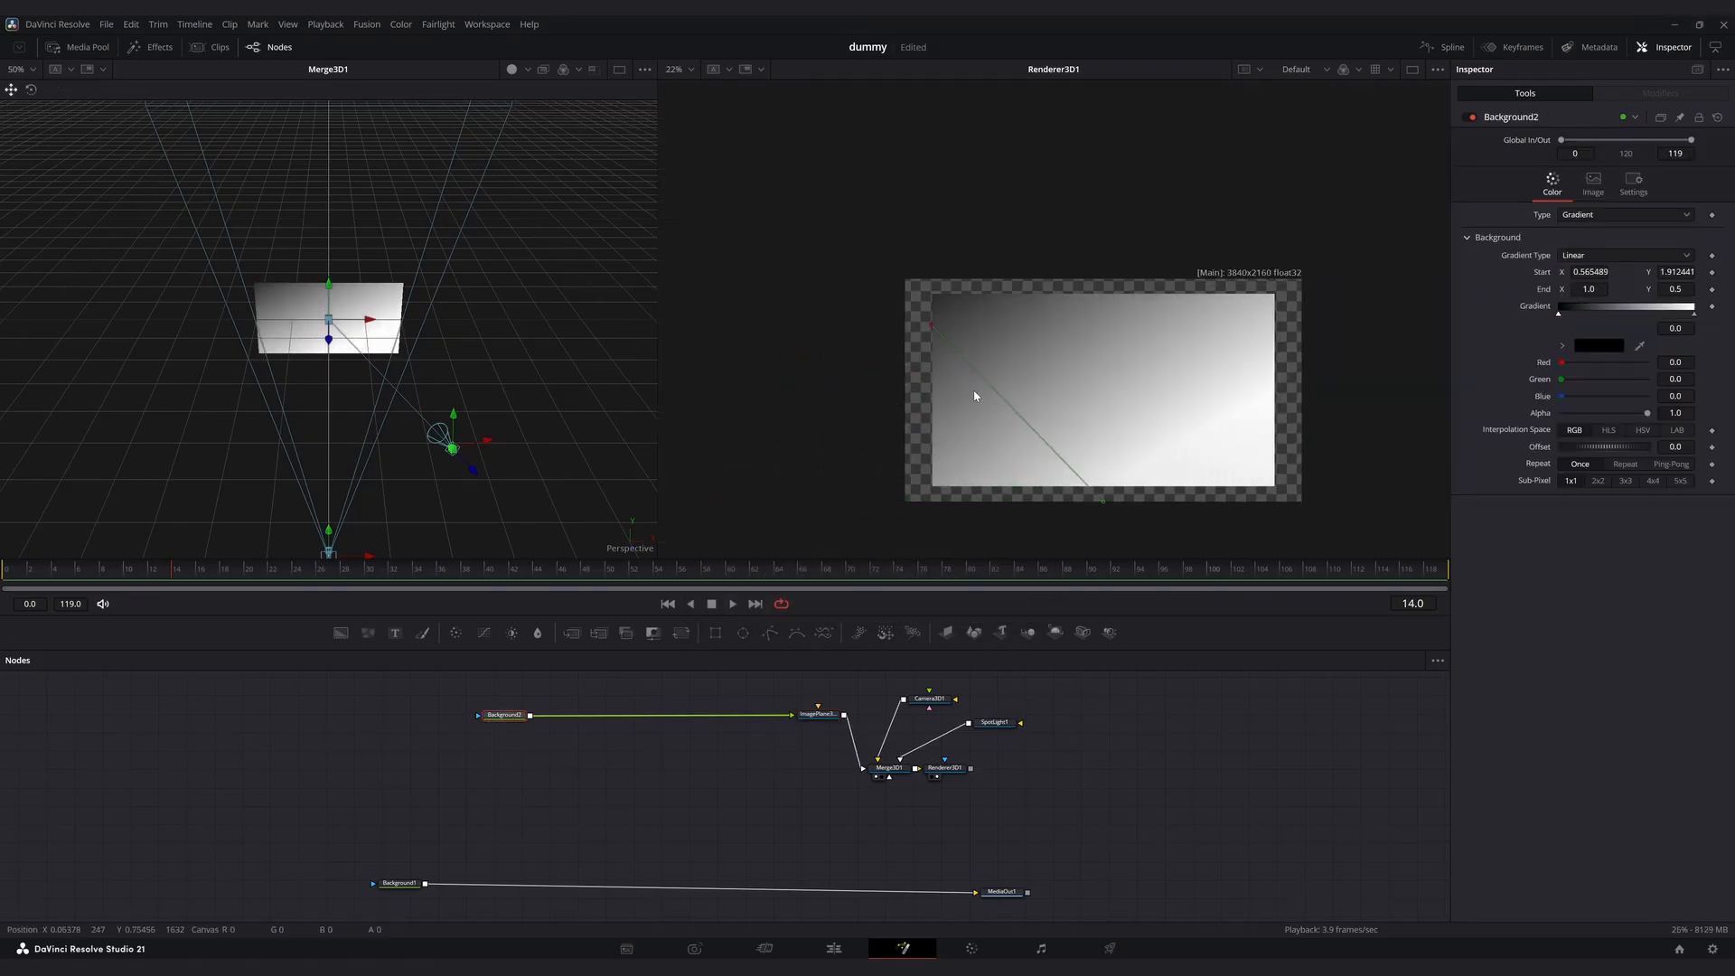
pyautogui.moveTo(1103, 502); pyautogui.dragTo(1175, 444)
pyautogui.moveTo(931, 325); pyautogui.dragTo(1001, 323)
# Color Background2's gradient from bright blue (red 0.035, green 0.008, blue 0.839) at the start to dark blue at the end.
pyautogui.click(1694, 313)
pyautogui.click(1598, 345)
pyautogui.moveTo(911, 398); pyautogui.dragTo(909, 369)
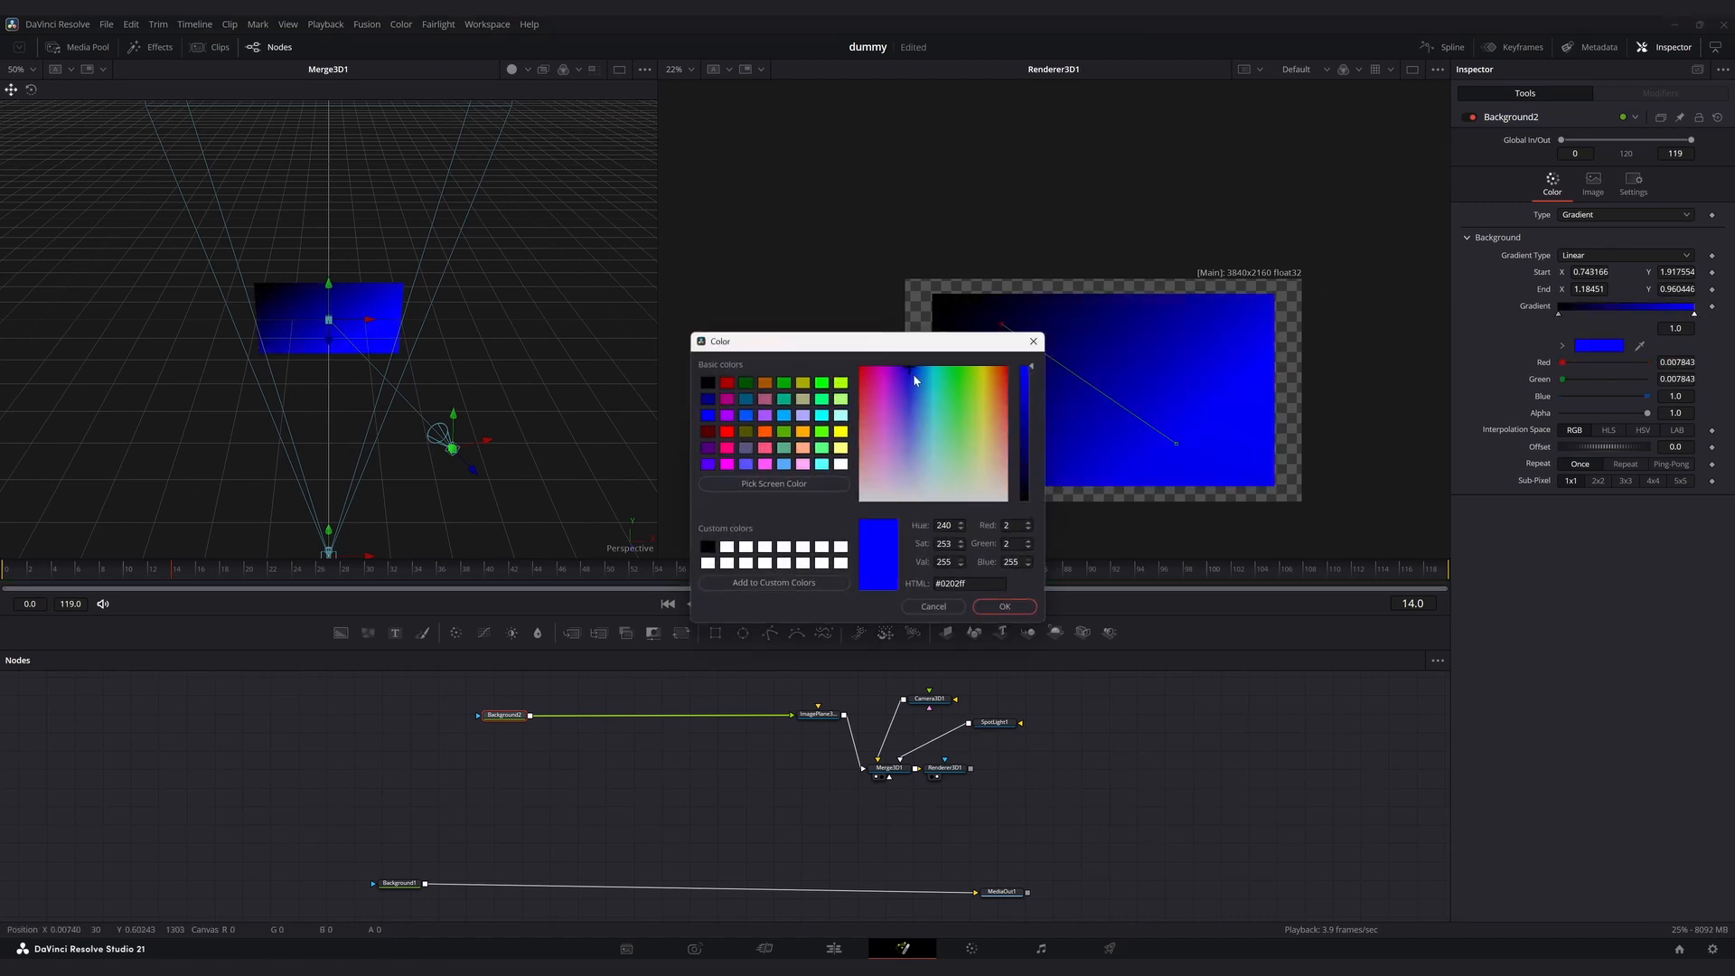
pyautogui.moveTo(1025, 386)
pyautogui.mouseDown()
pyautogui.moveTo(1025, 445)
pyautogui.moveTo(1026, 387)
pyautogui.mouseUp()
pyautogui.click(1014, 607)
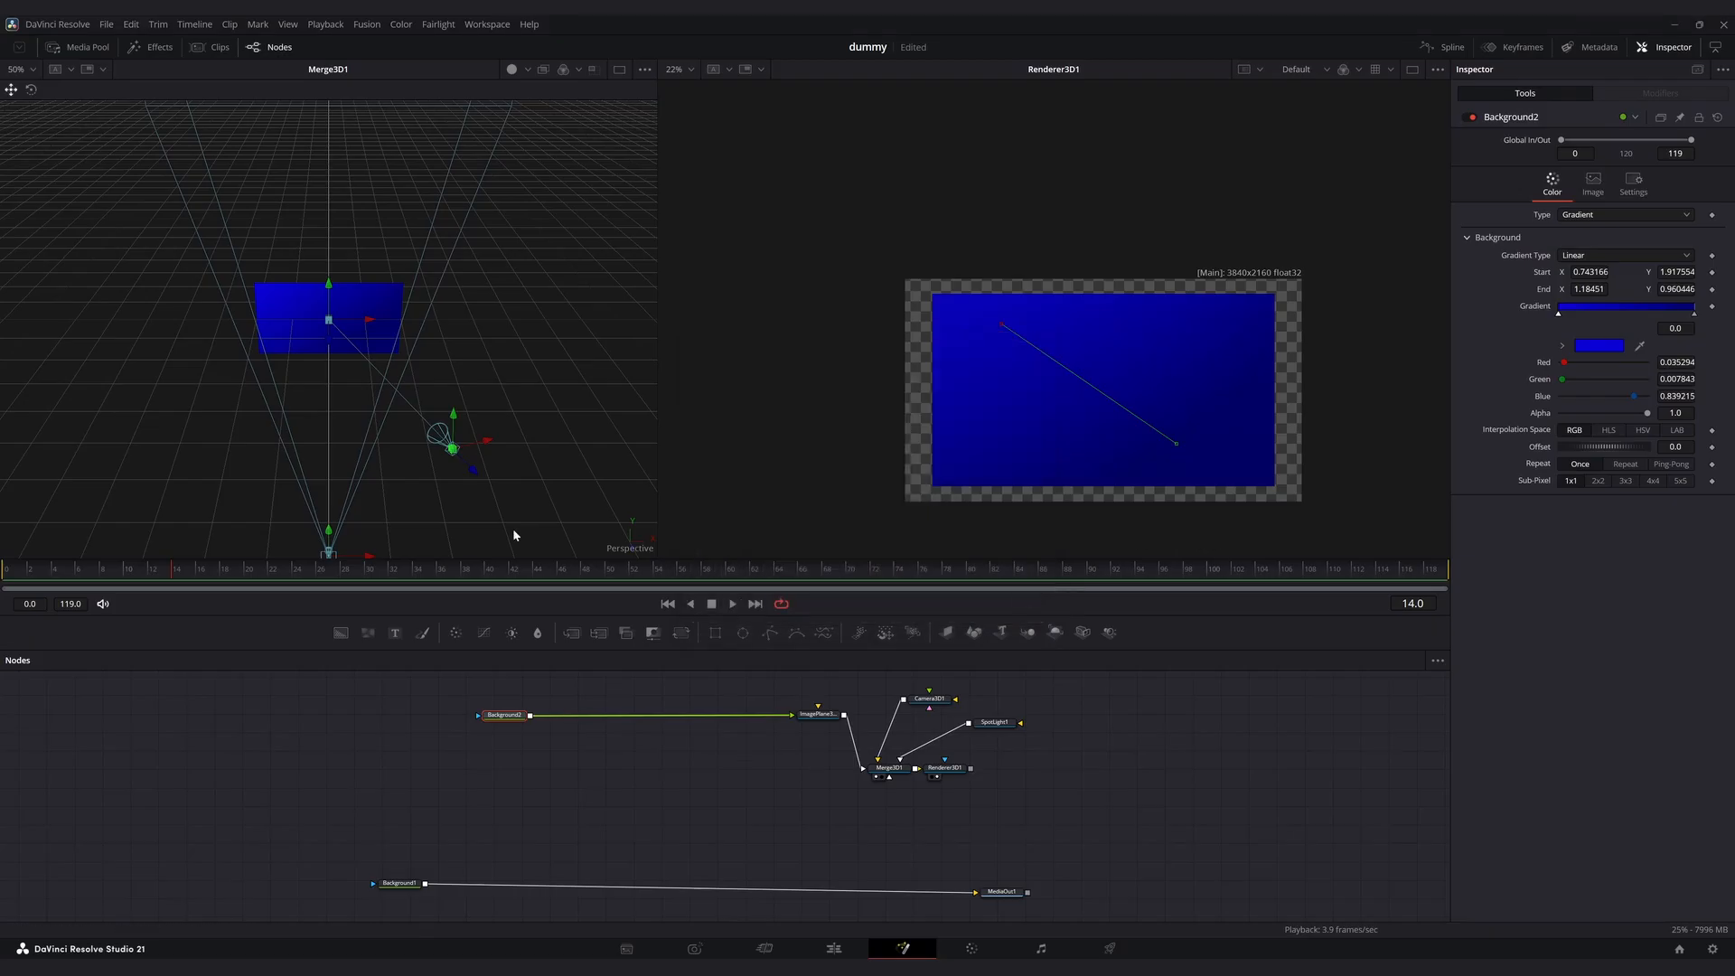
# Import the world SVG file from the dummy folder with an image width of 8000.
pyautogui.click(367, 25)
pyautogui.moveTo(407, 98)
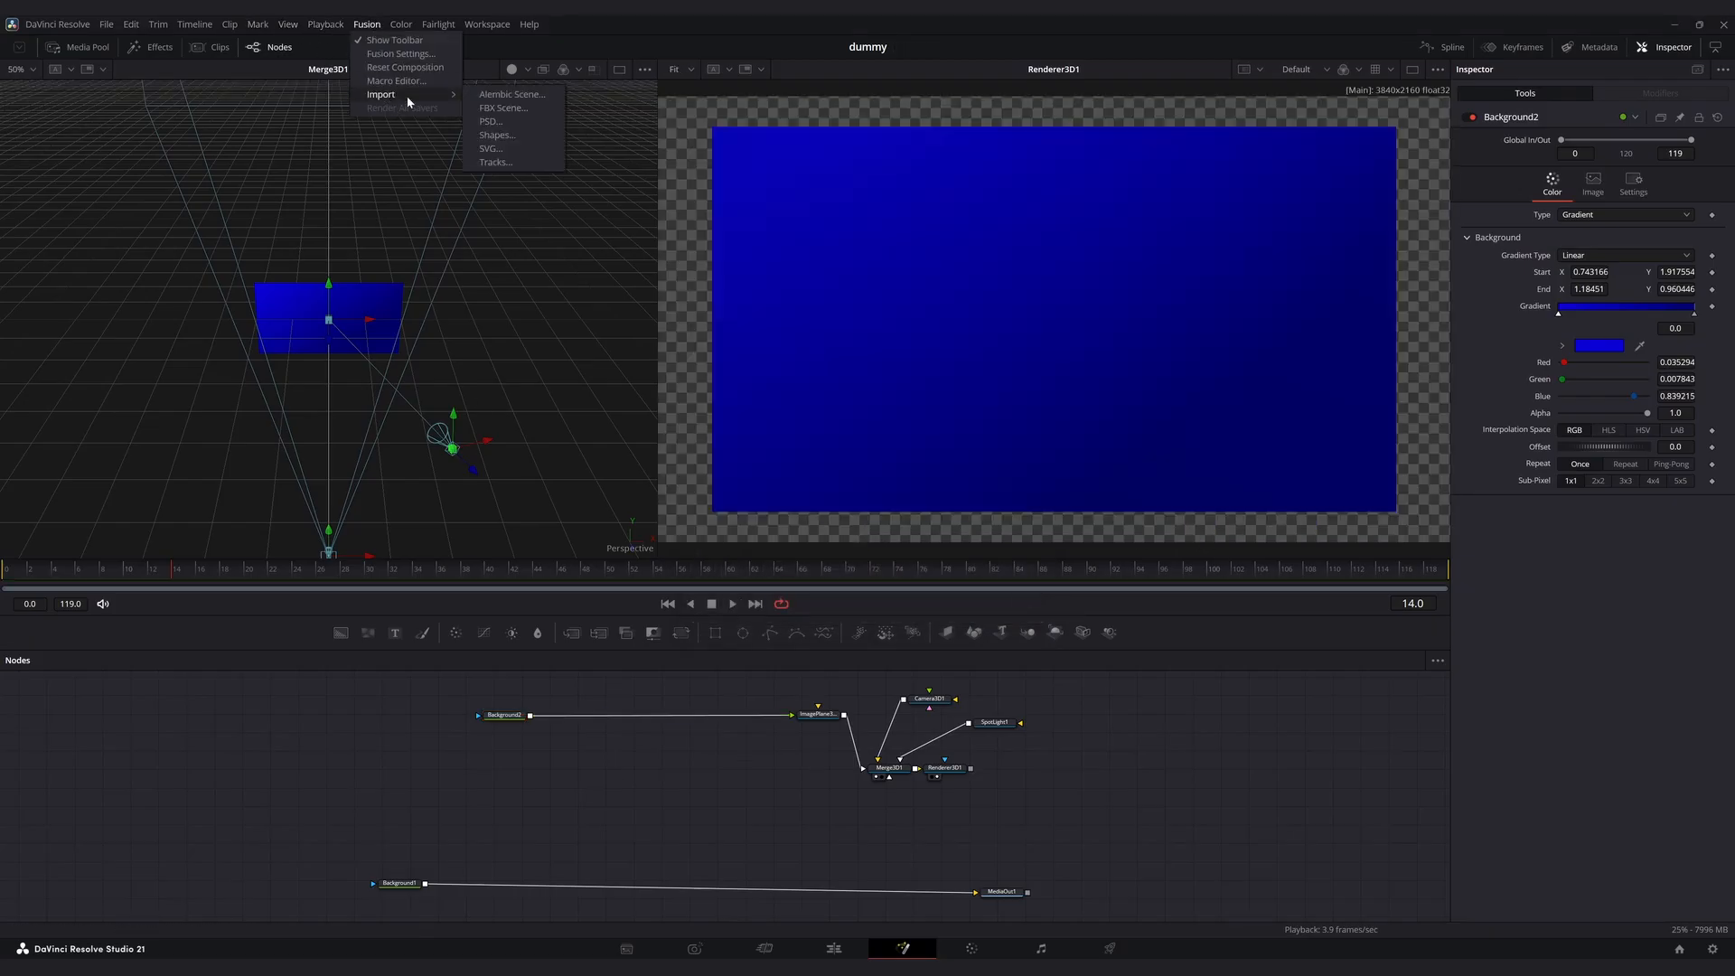
pyautogui.click(491, 149)
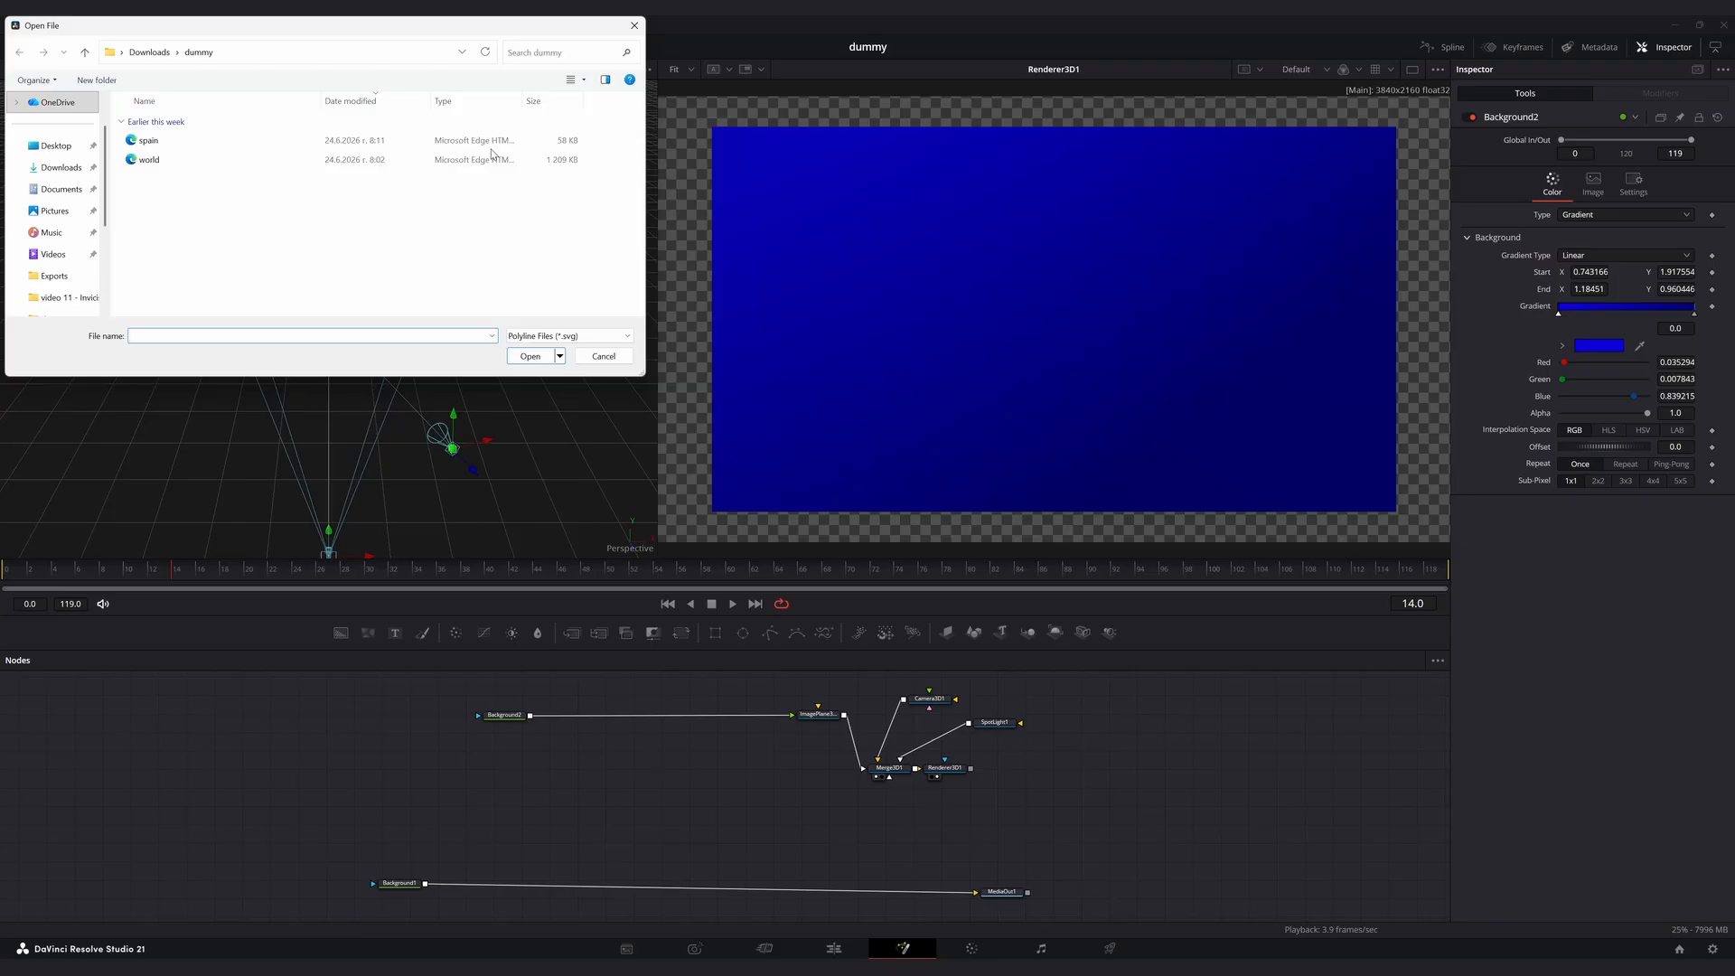
pyautogui.click(493, 157)
pyautogui.click(541, 355)
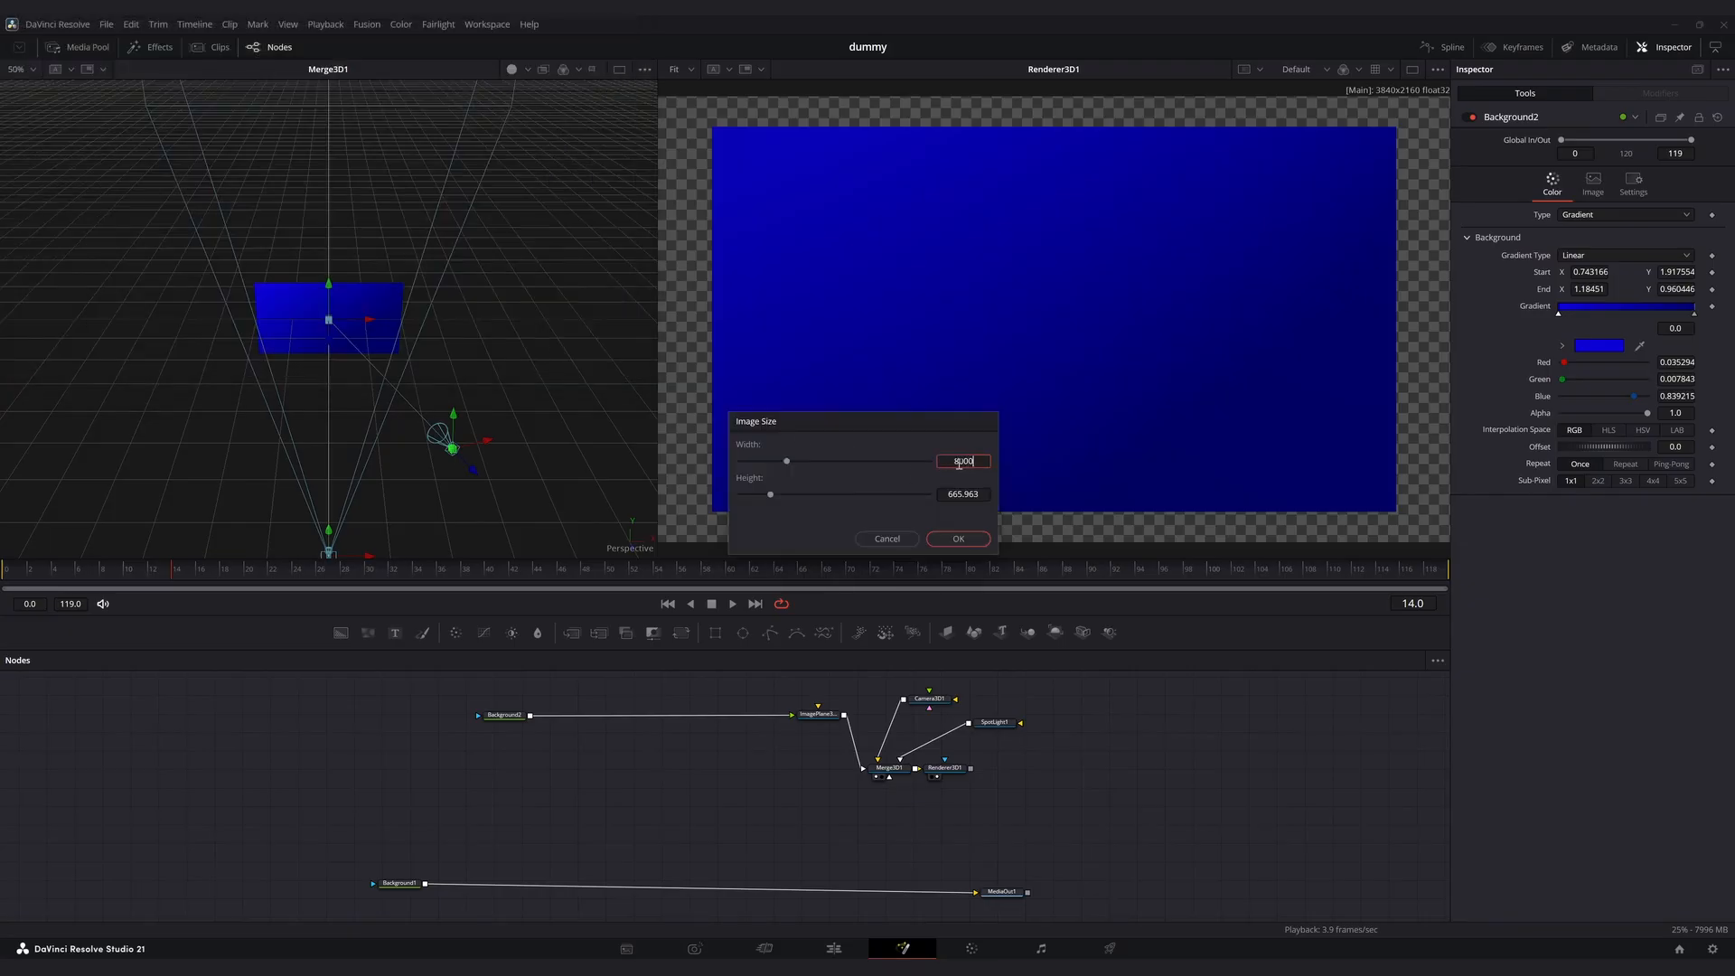
pyautogui.press('Return')
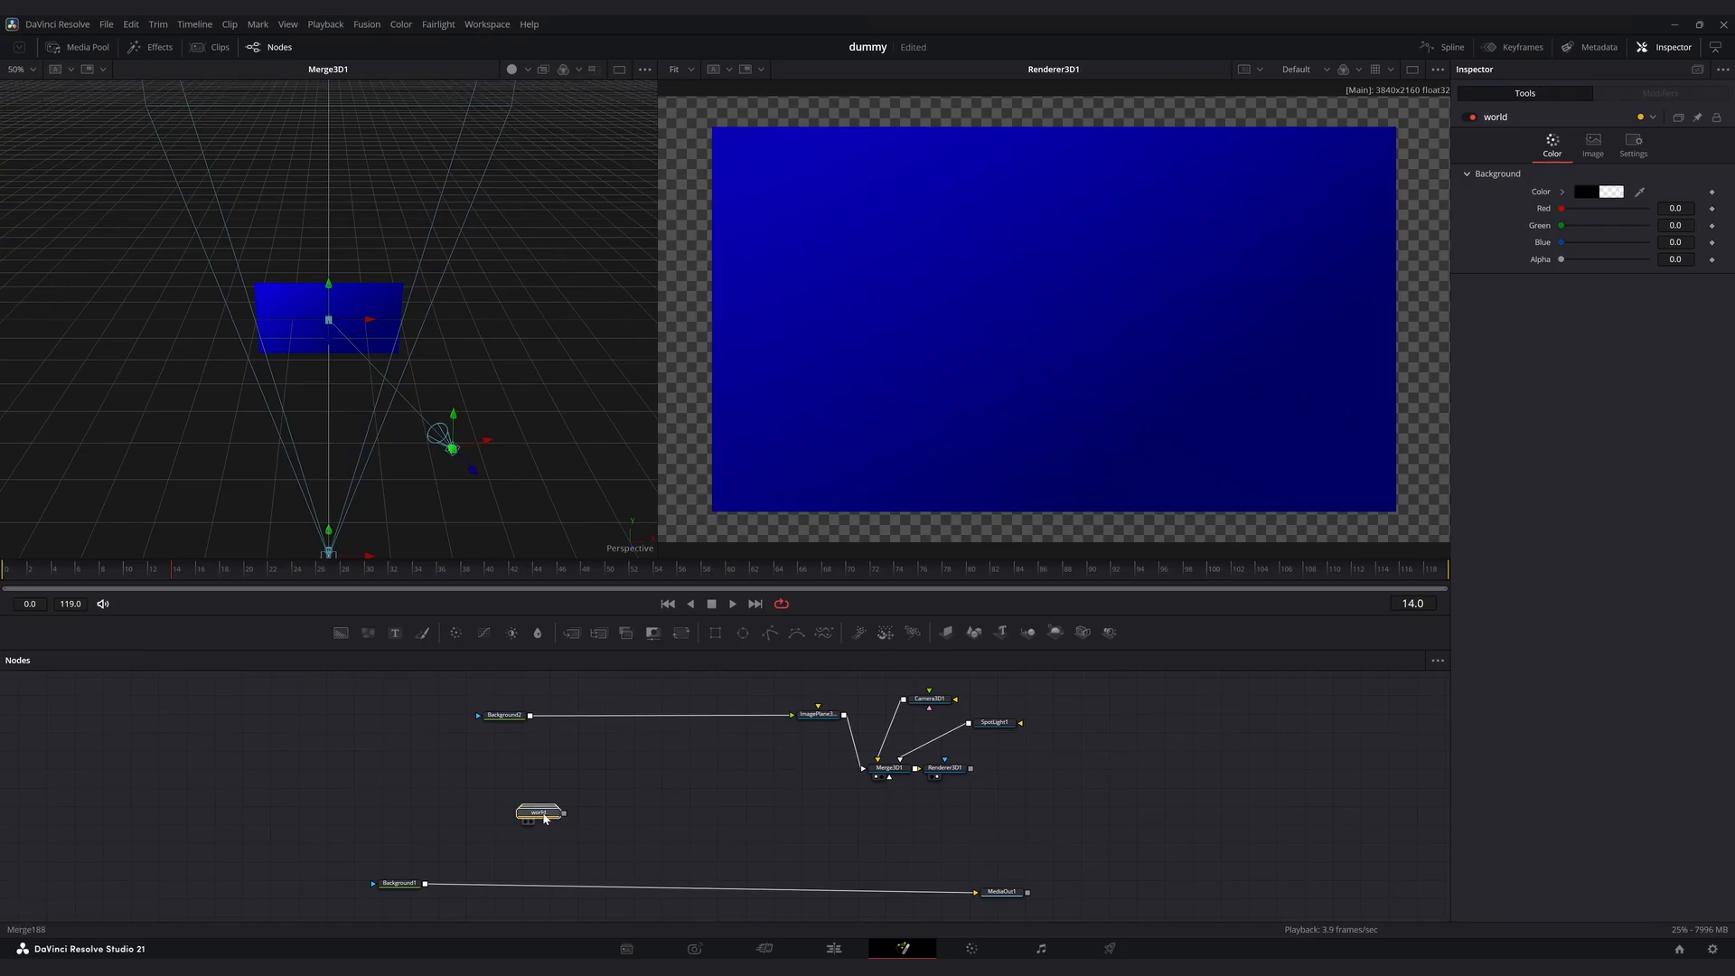
# Add a Merge between Background2 and ImagePlane3D1 and feed the world node into its foreground.
pyautogui.moveTo(546, 817); pyautogui.dragTo(604, 705)
pyautogui.click(581, 766)
pyautogui.click(571, 633)
pyautogui.moveTo(624, 814); pyautogui.dragTo(604, 720)
pyautogui.click(591, 812)
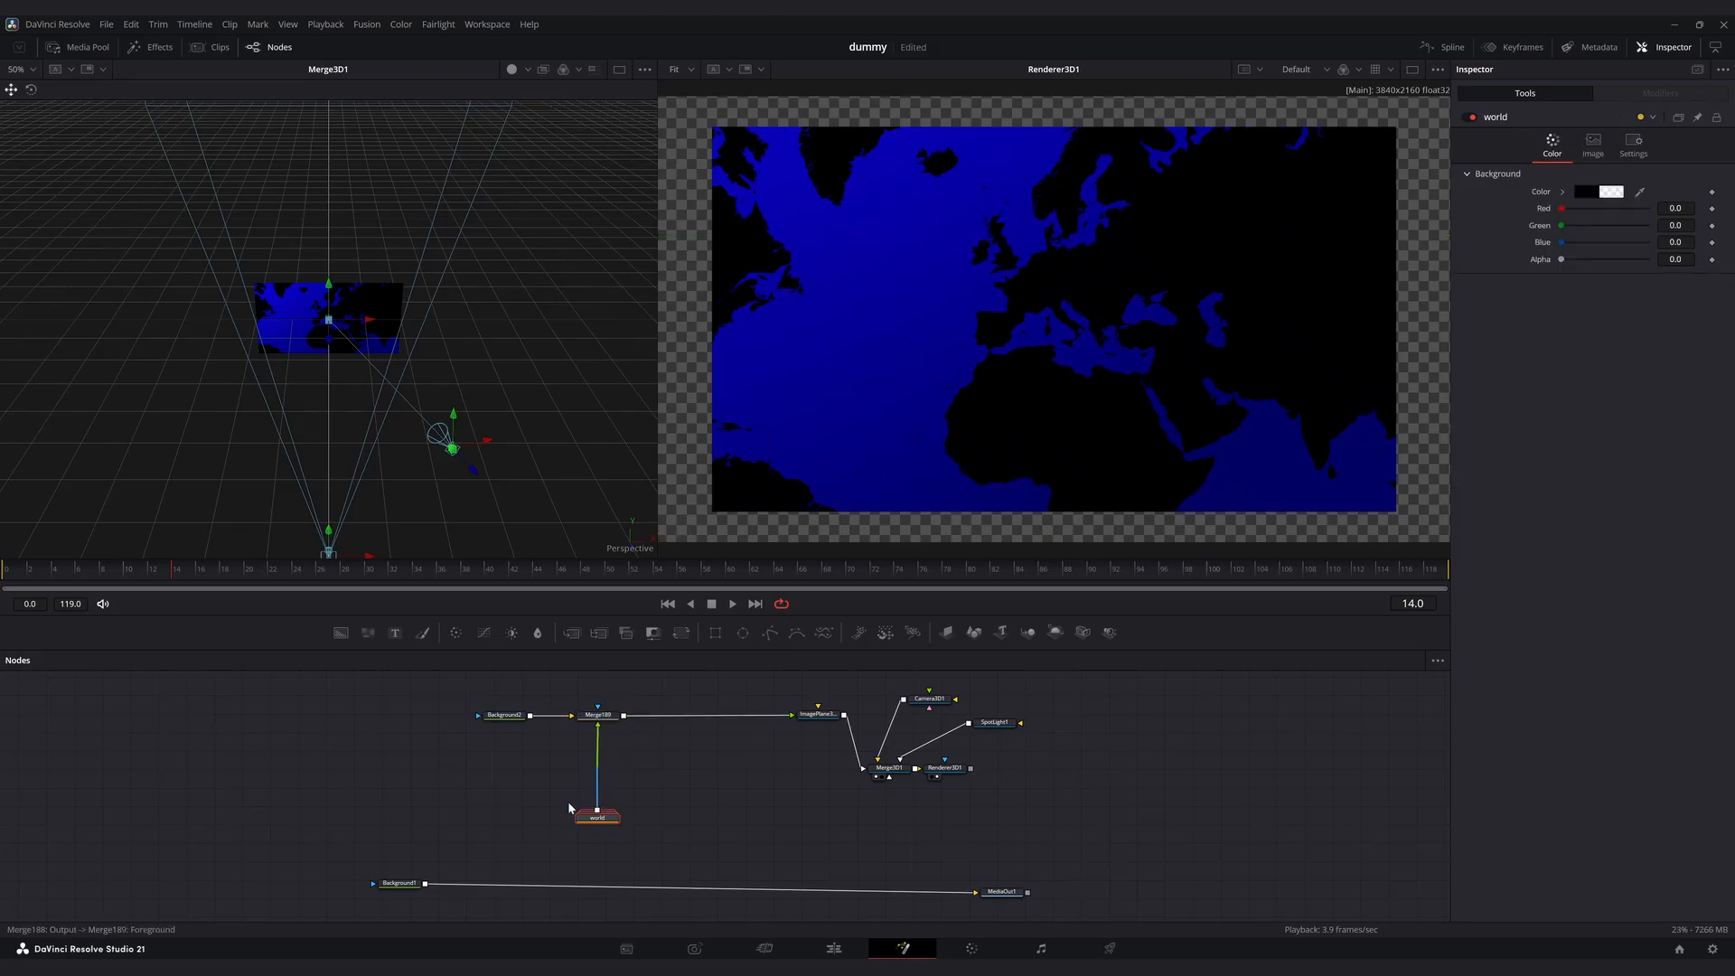
# Merge a new Background node with the world node and rename that background MapColor.
pyautogui.click(341, 632)
pyautogui.moveTo(652, 837); pyautogui.dragTo(529, 786)
pyautogui.press('F2')
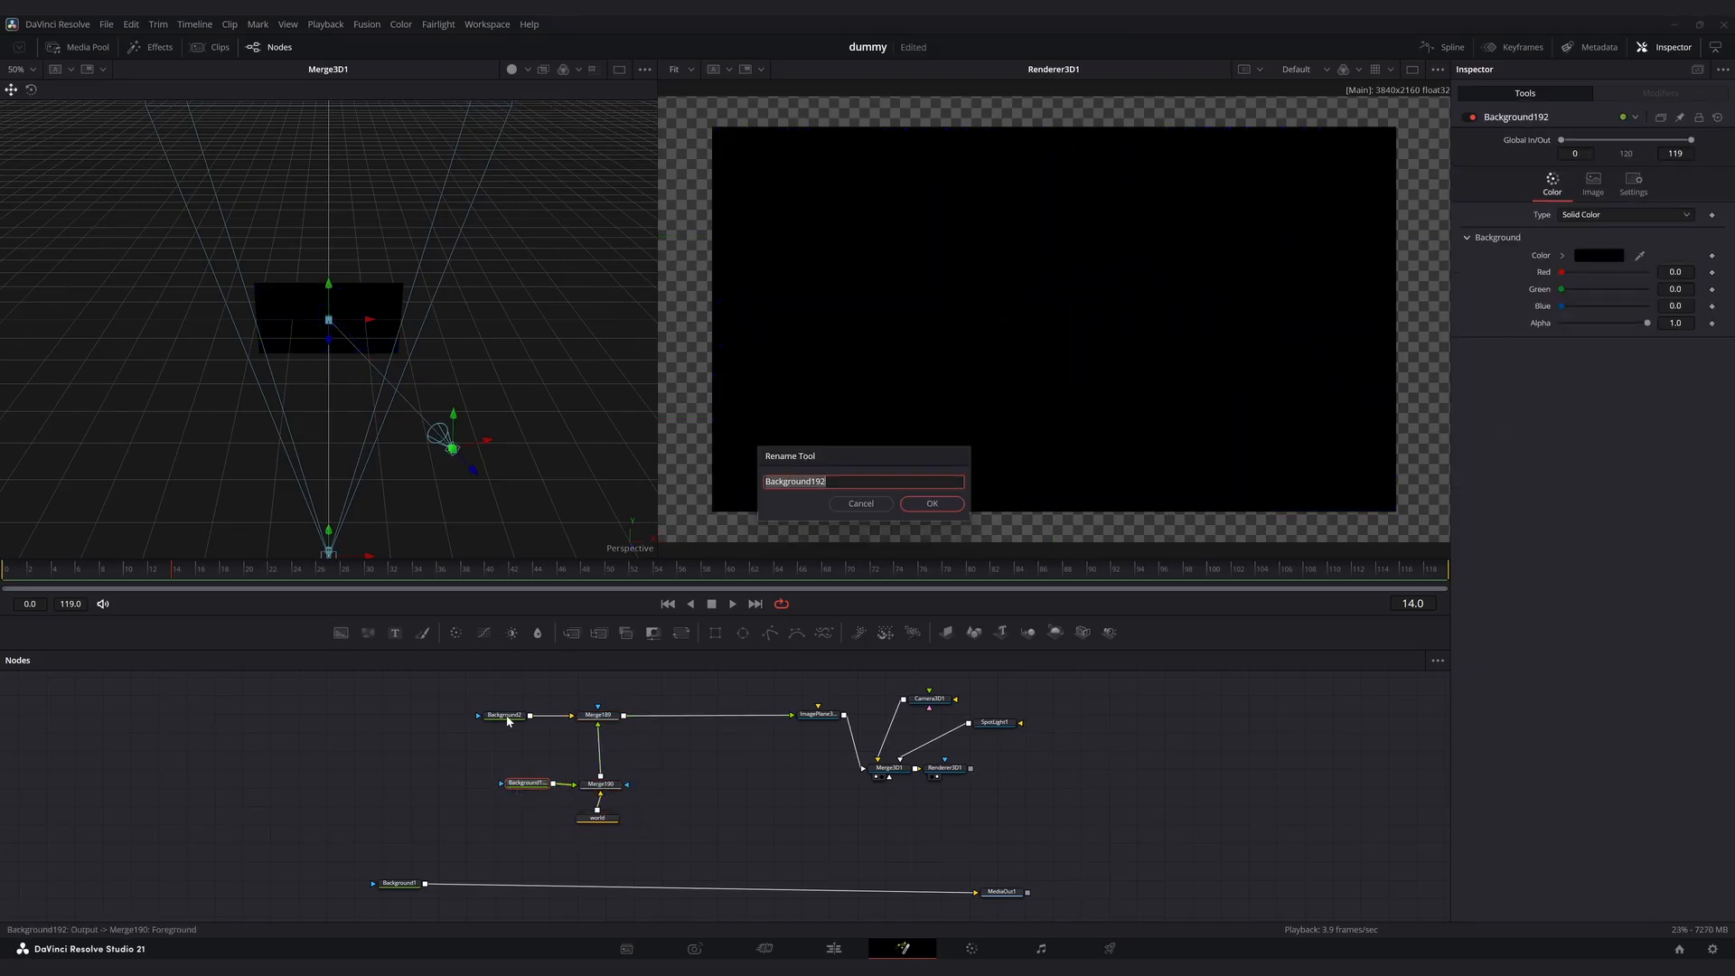
pyautogui.write('MapColor')
pyautogui.press('Return')
# Rename the Background2 node as SeaColor.
pyautogui.click(506, 715)
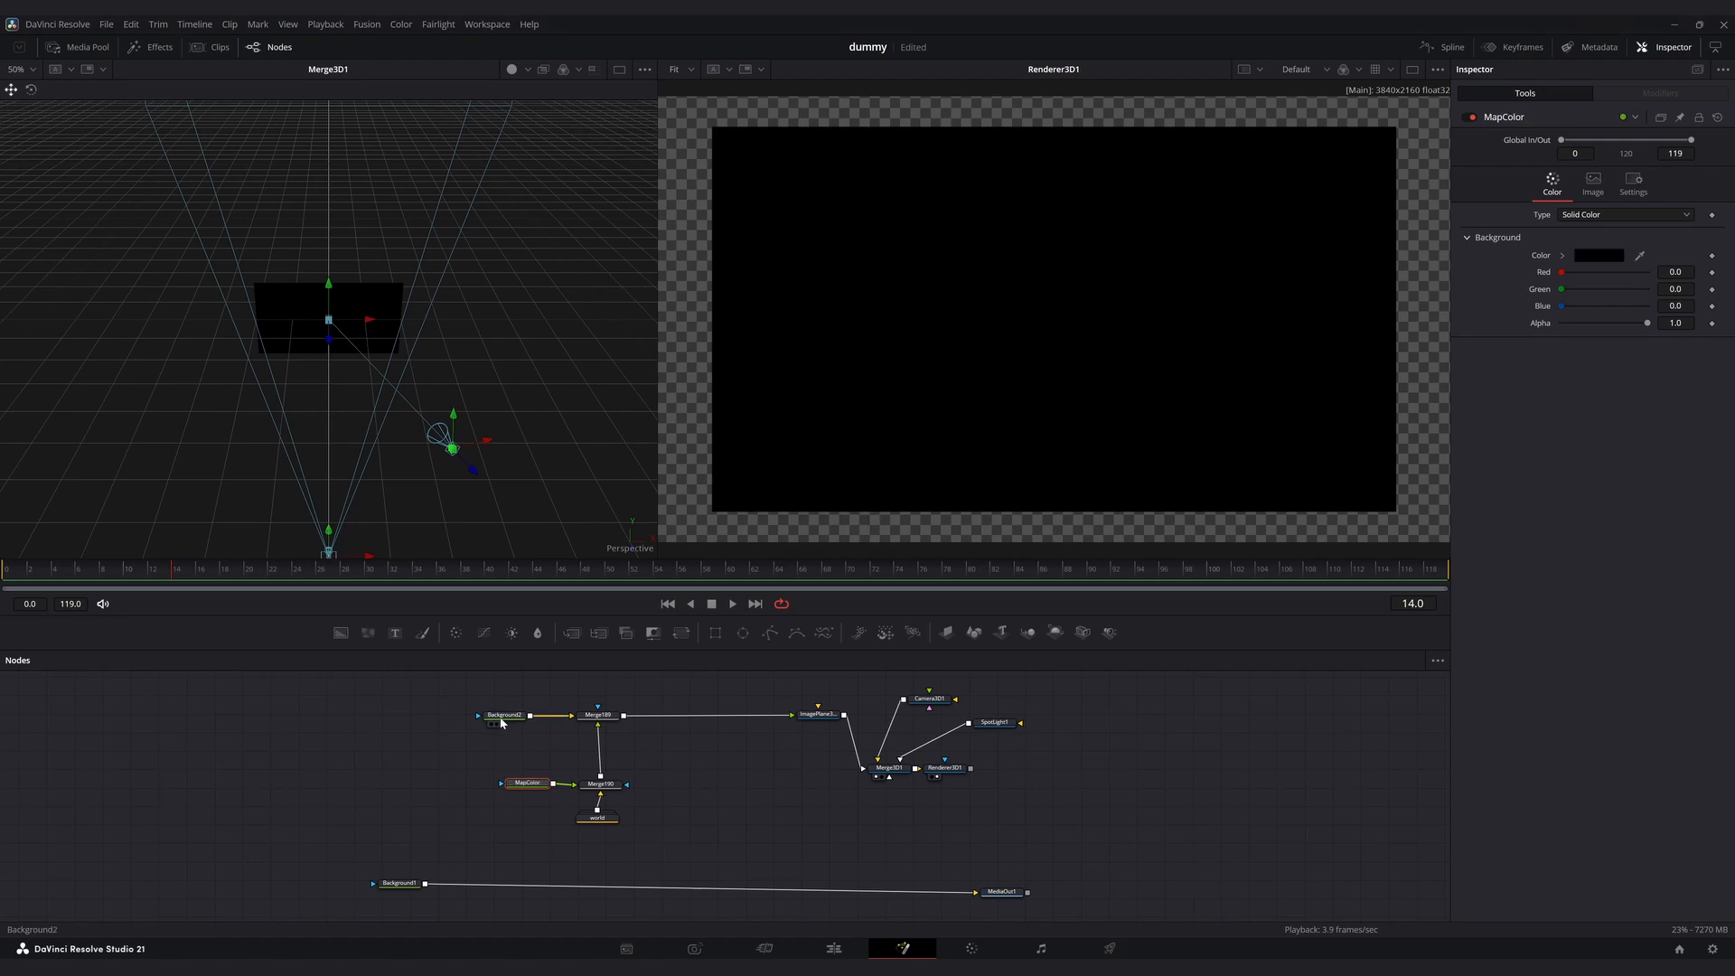
pyautogui.press('F2')
pyautogui.write('SeaColor')
pyautogui.press('Return')
# Color MapColor pure red (255, 0, 0) and connect the world output as its mask.
pyautogui.click(539, 784)
pyautogui.click(1598, 255)
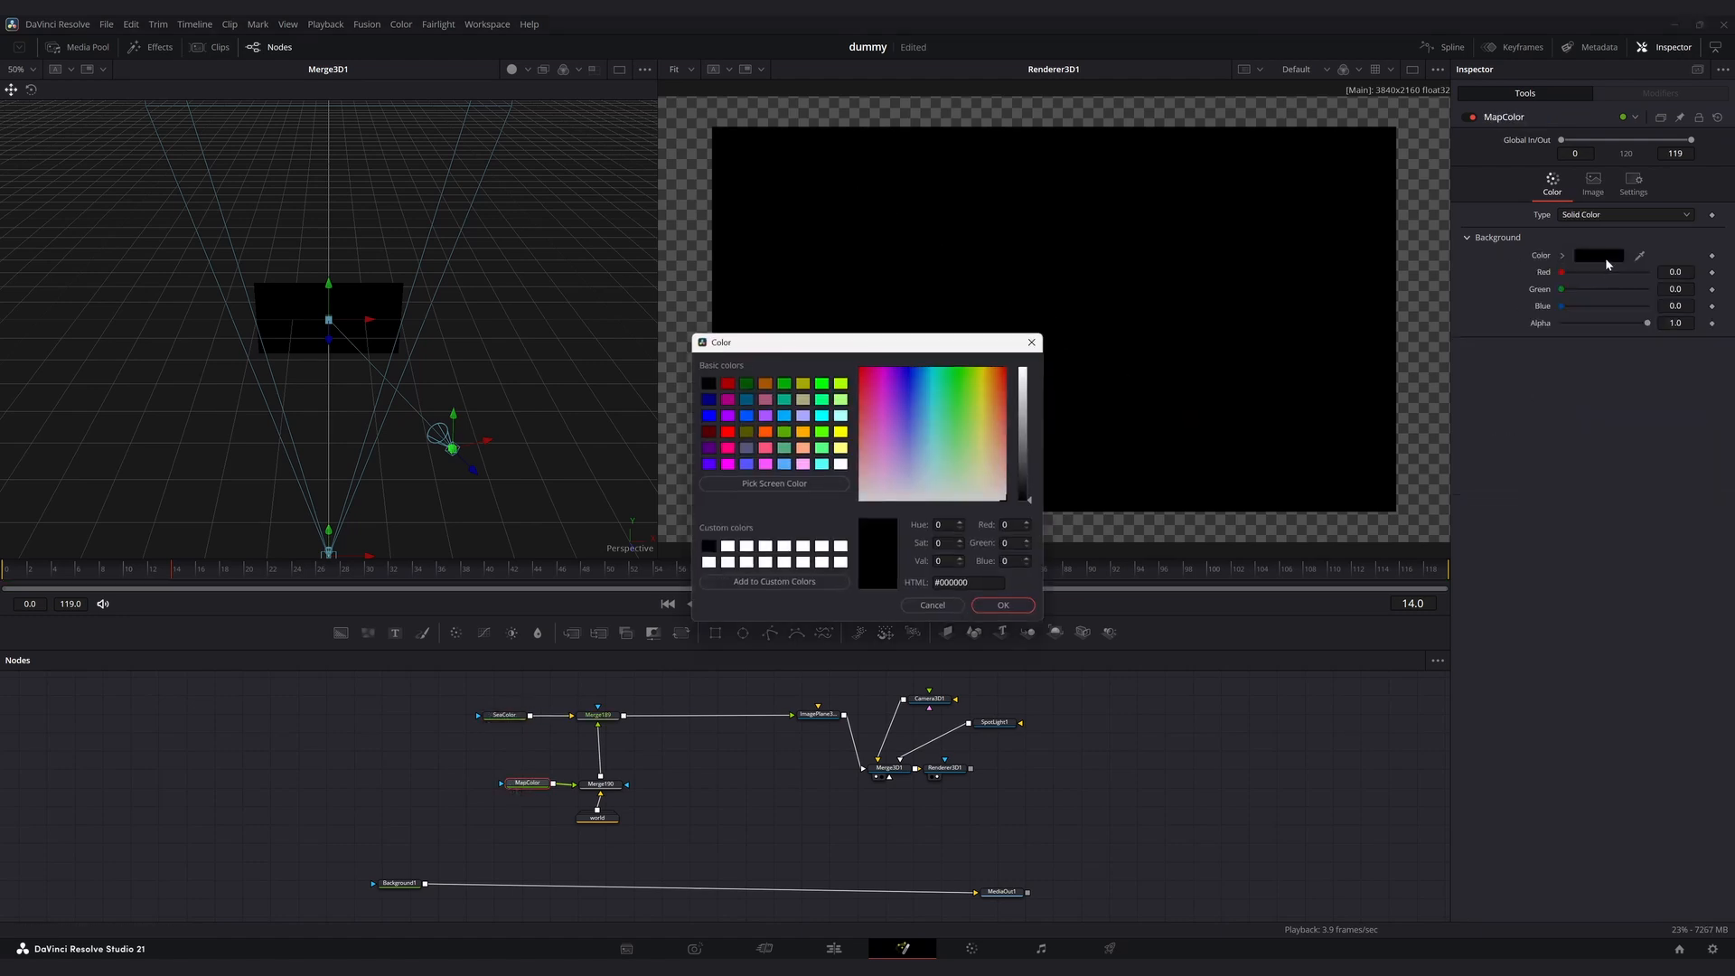
pyautogui.click(1007, 368)
pyautogui.click(1029, 382)
pyautogui.moveTo(1027, 378); pyautogui.dragTo(1028, 366)
pyautogui.click(1003, 607)
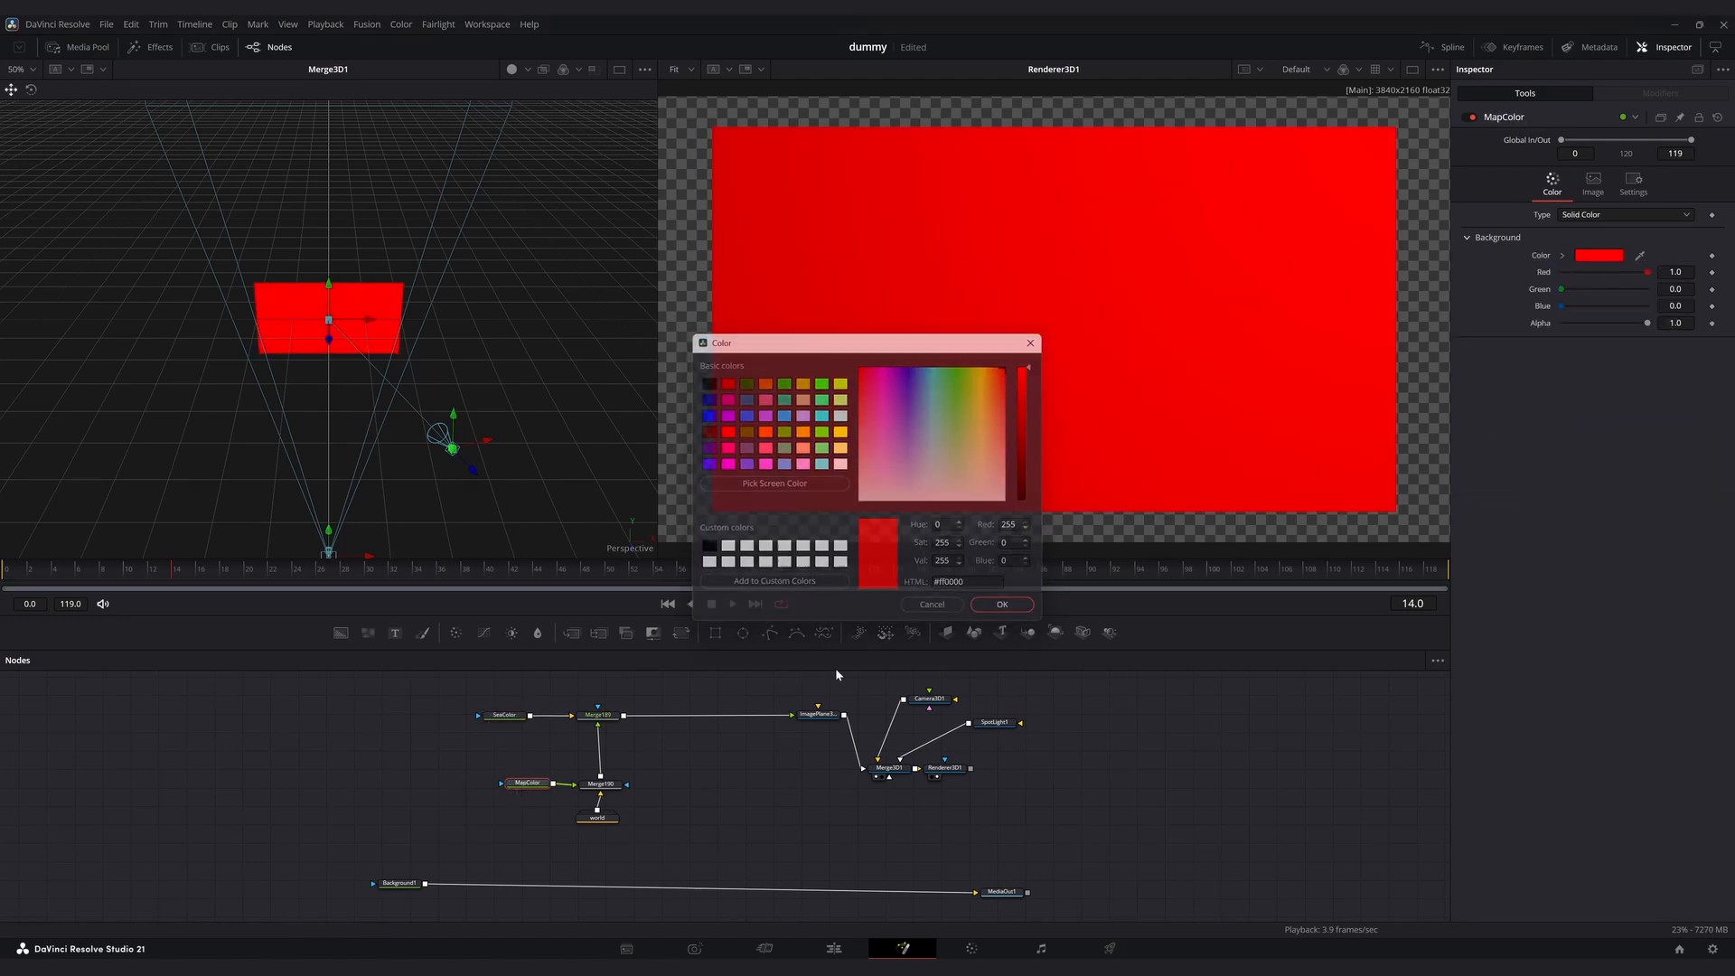
pyautogui.moveTo(596, 810); pyautogui.dragTo(501, 789)
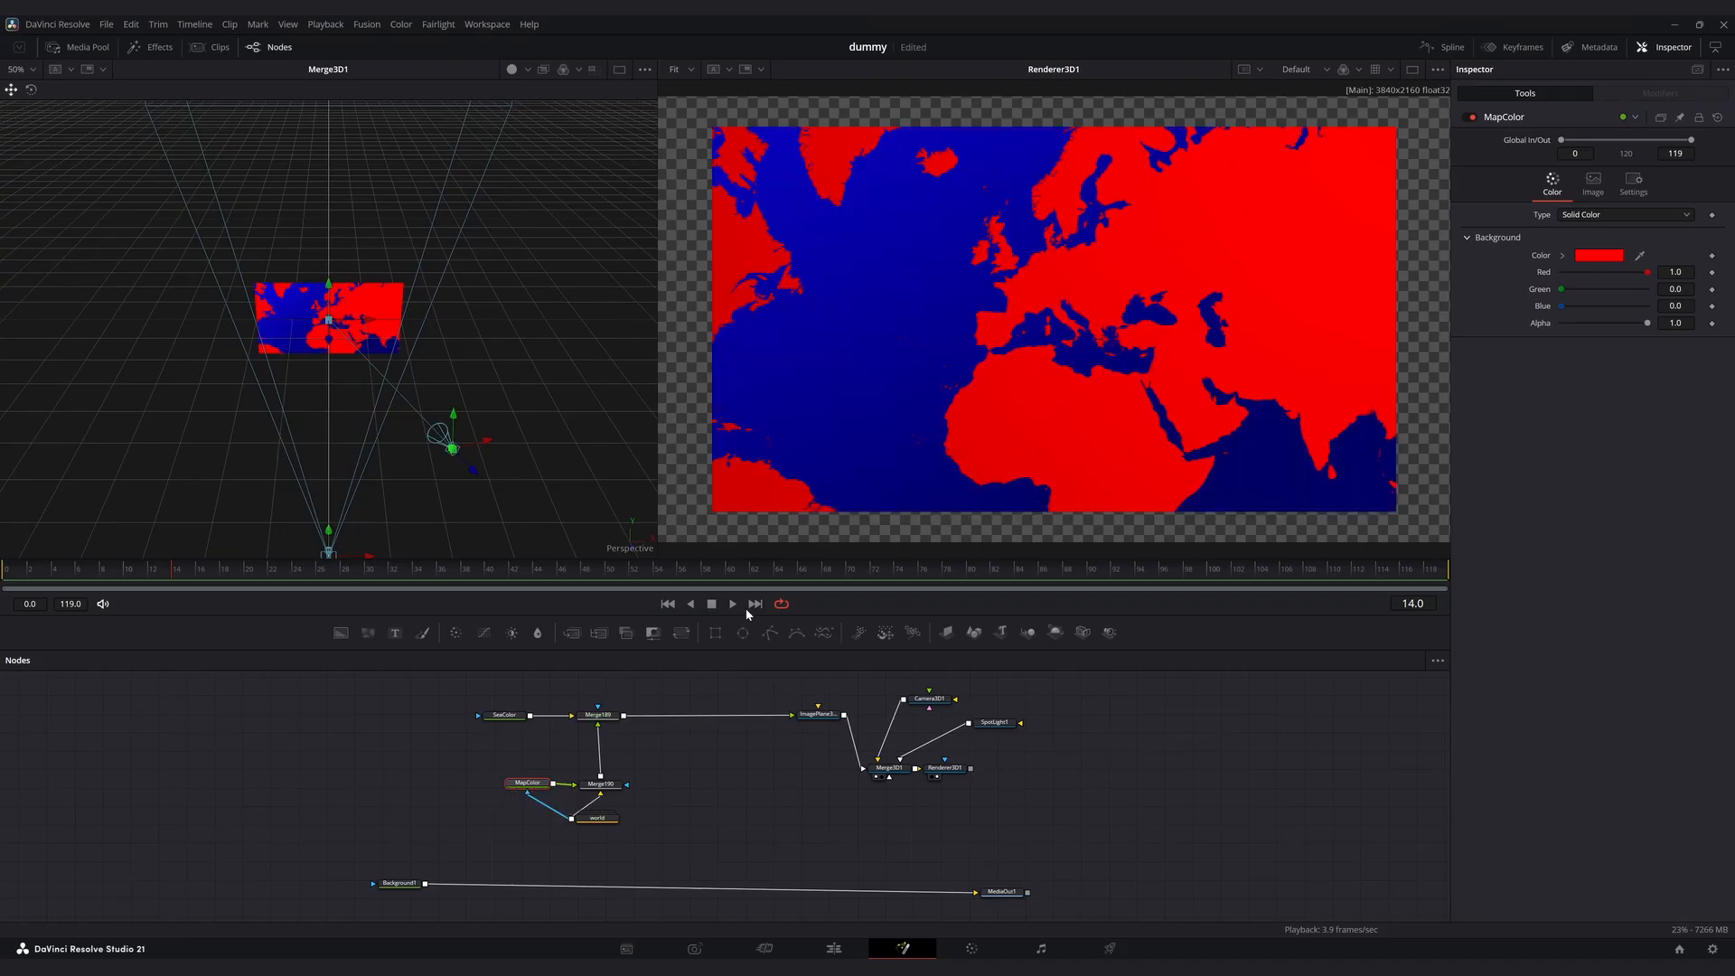
# Add a Soft Glow after Merge190 with gain about 0.906 and glow size about 6.3.
pyautogui.click(600, 784)
pyautogui.hotkey('shift', 'space')
pyautogui.write('soft')
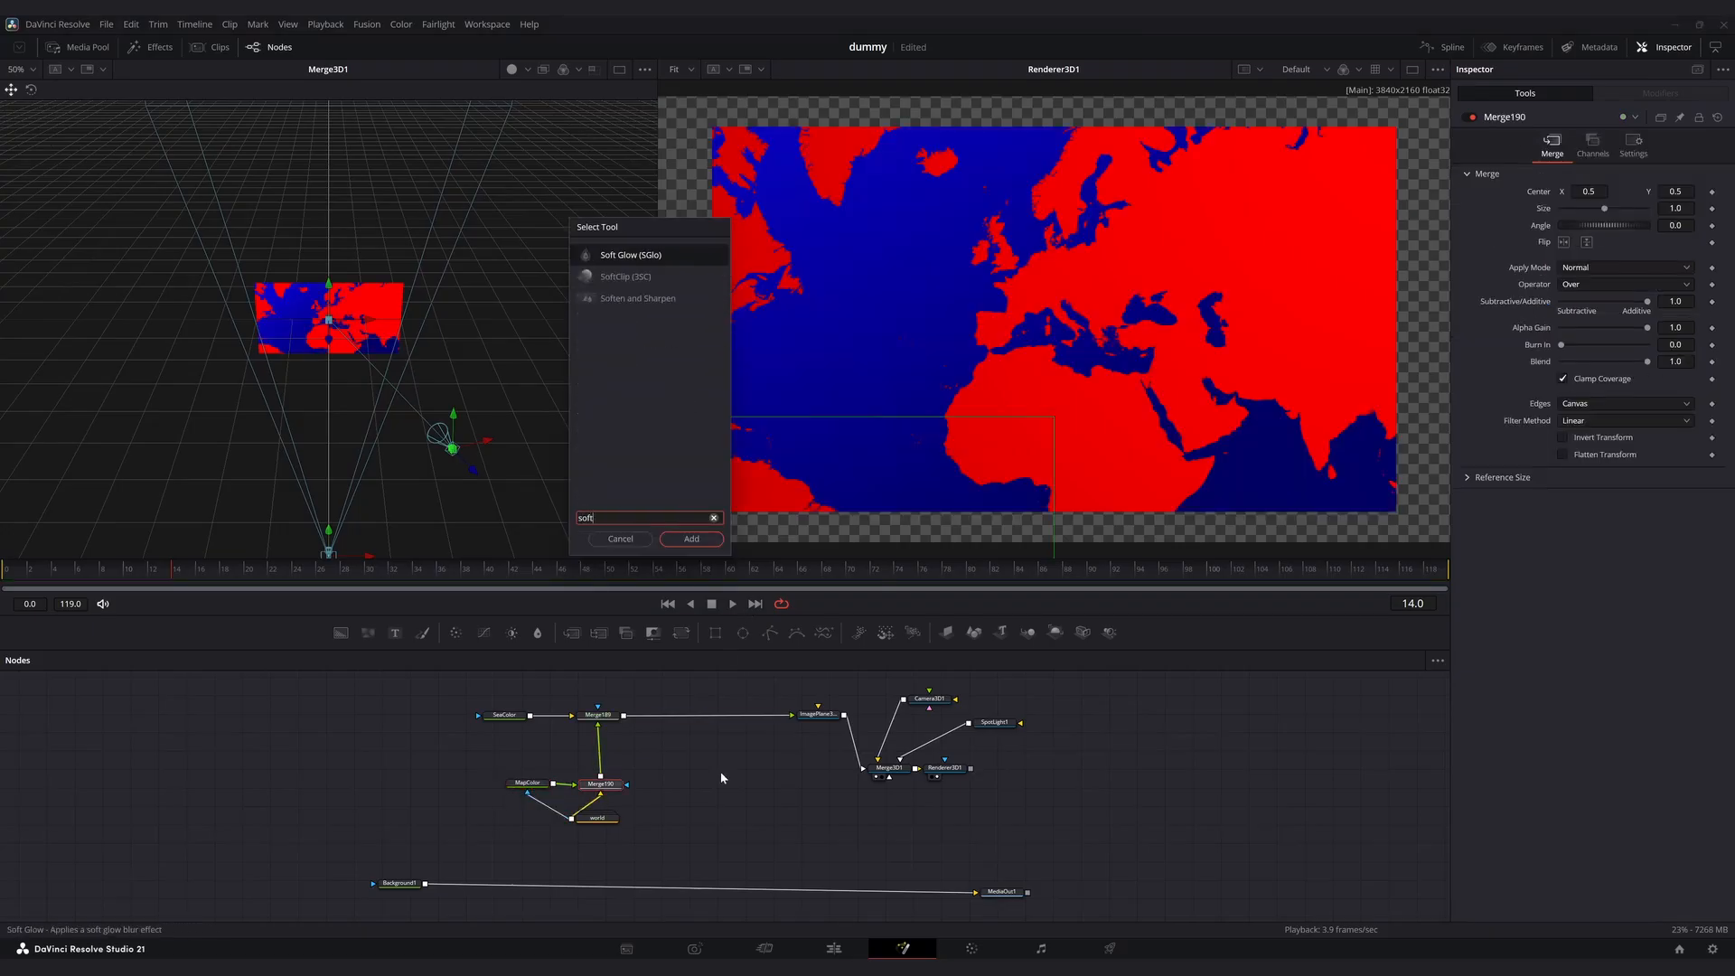
pyautogui.press('Return')
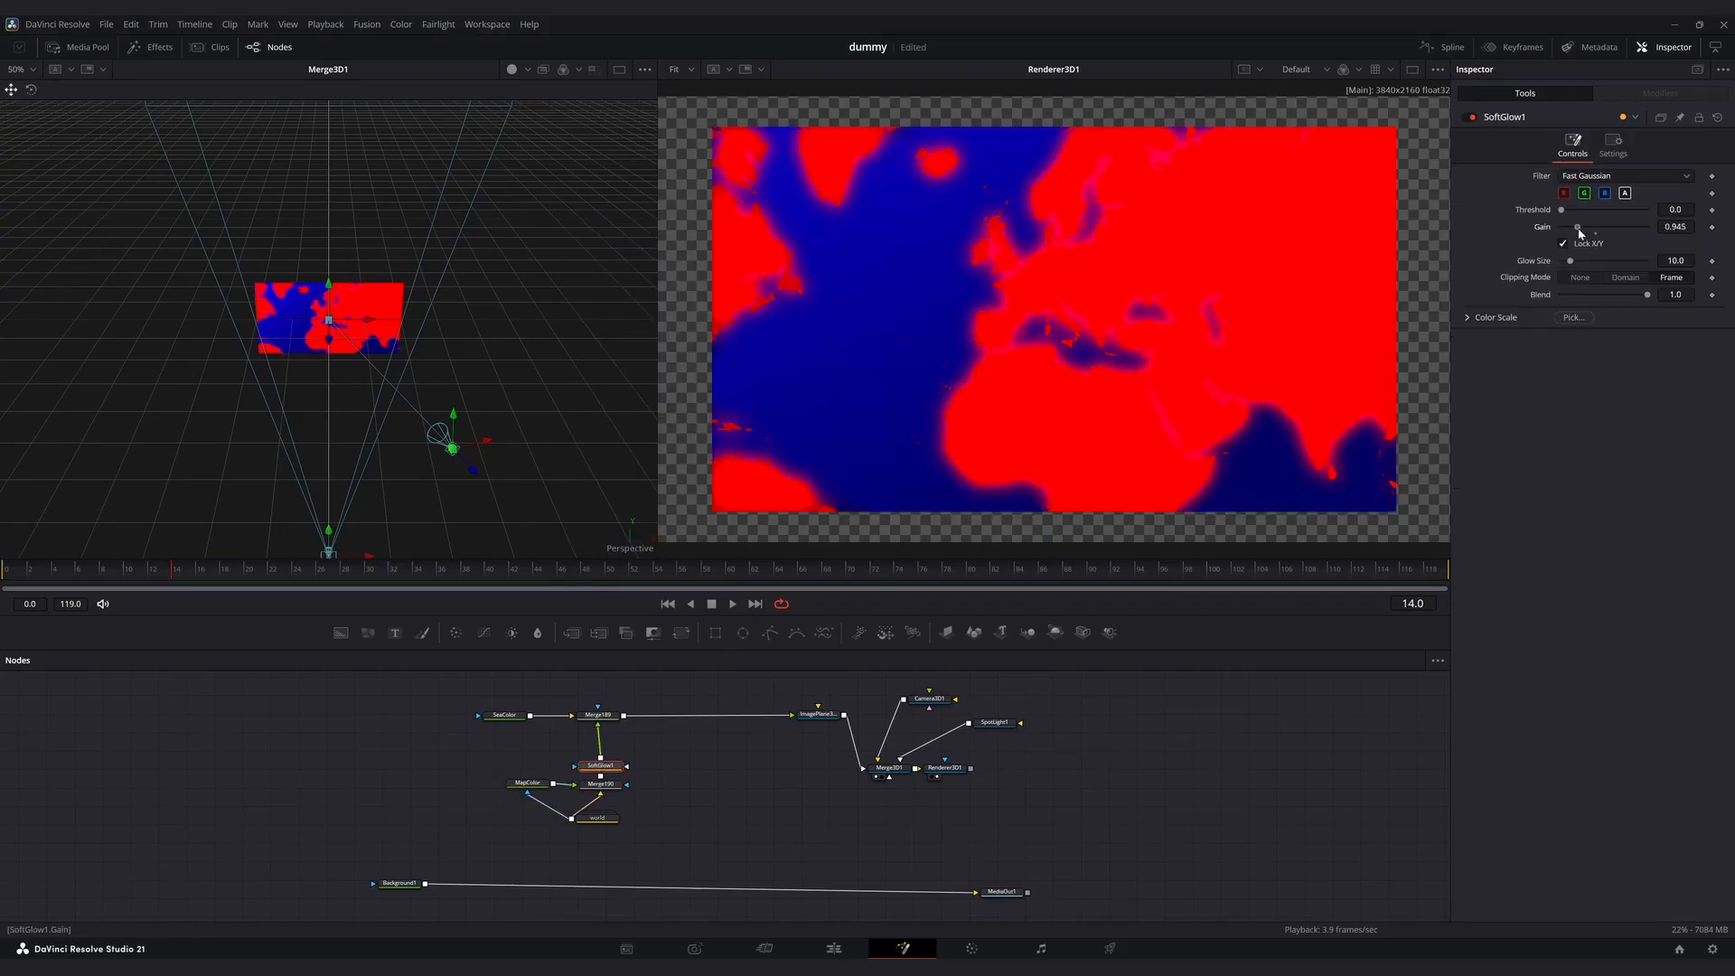
pyautogui.moveTo(1580, 233); pyautogui.dragTo(1577, 234)
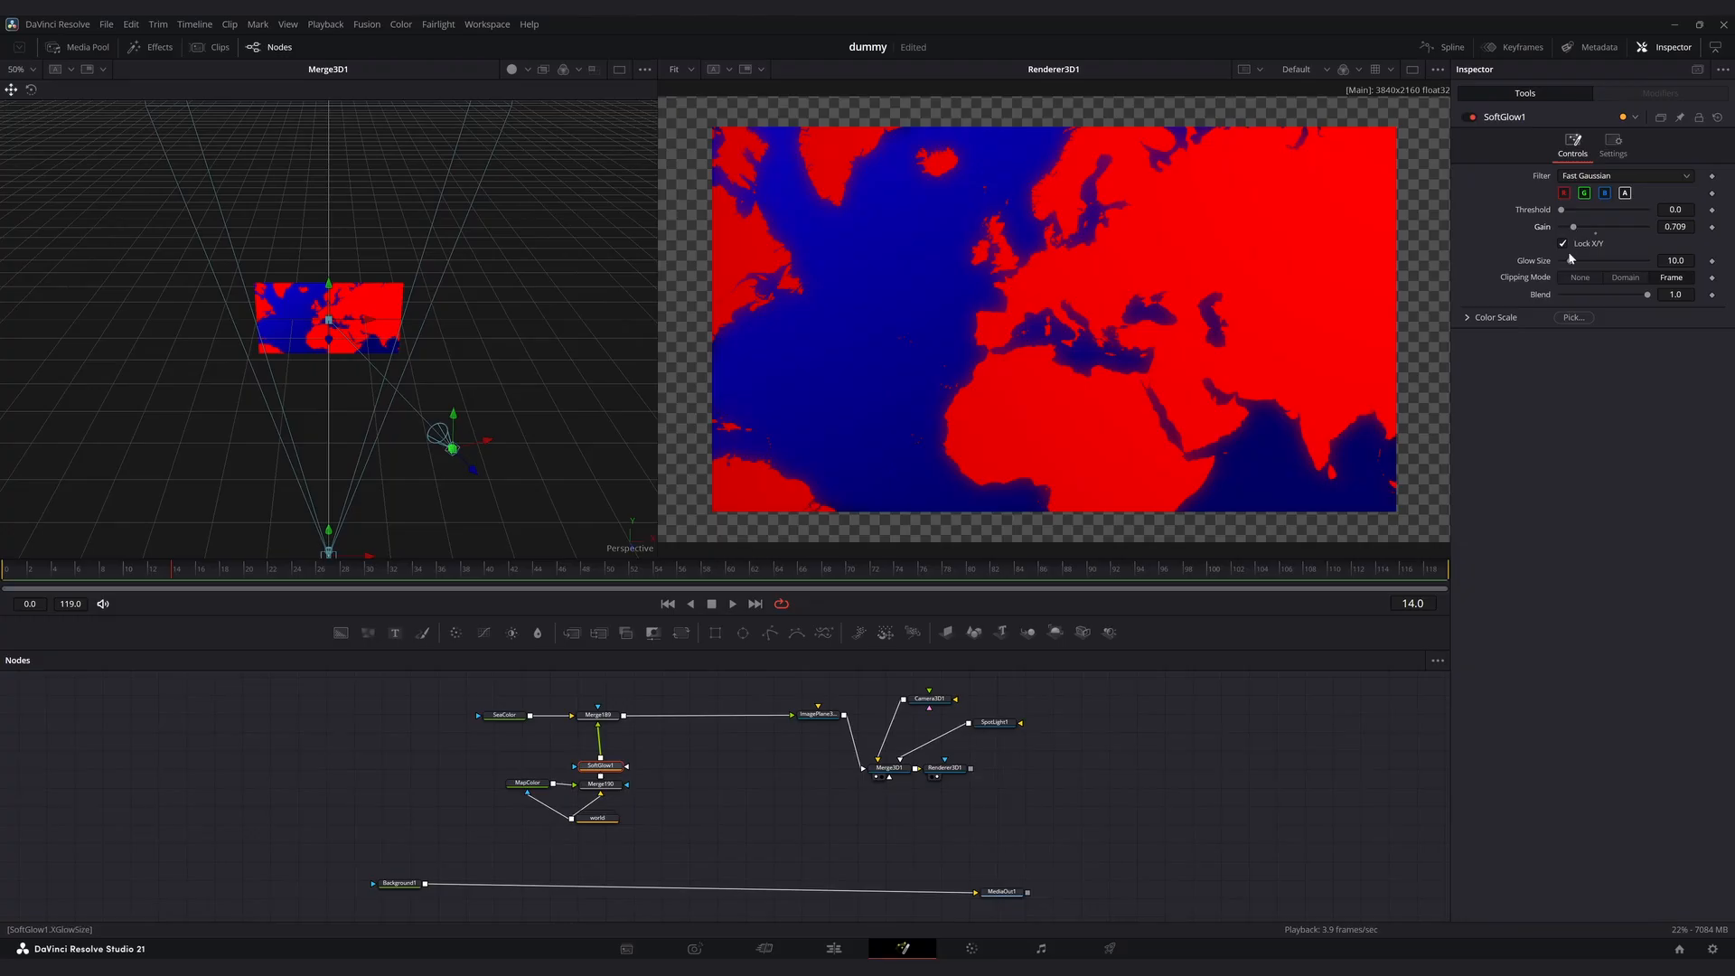
pyautogui.moveTo(1675, 260); pyautogui.dragTo(1641, 260)
# Import the spain SVG file from the dummy folder into the composition.
pyautogui.moveTo(749, 744); pyautogui.dragTo(721, 819)
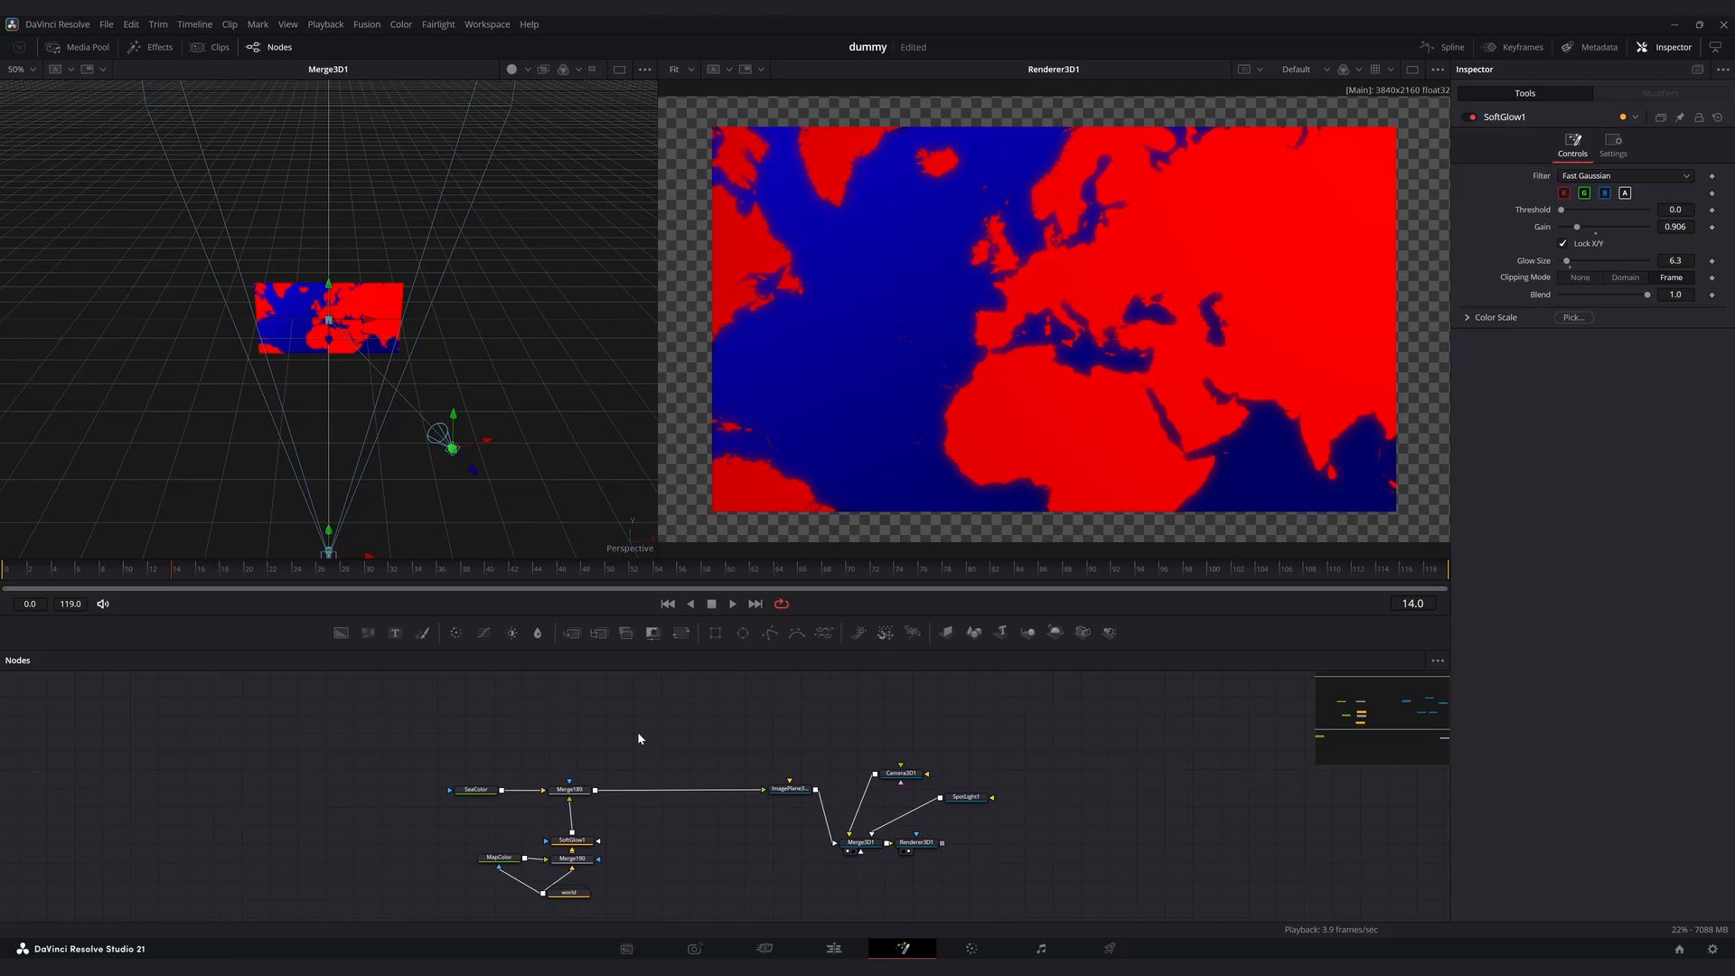
pyautogui.moveTo(658, 758); pyautogui.dragTo(656, 774)
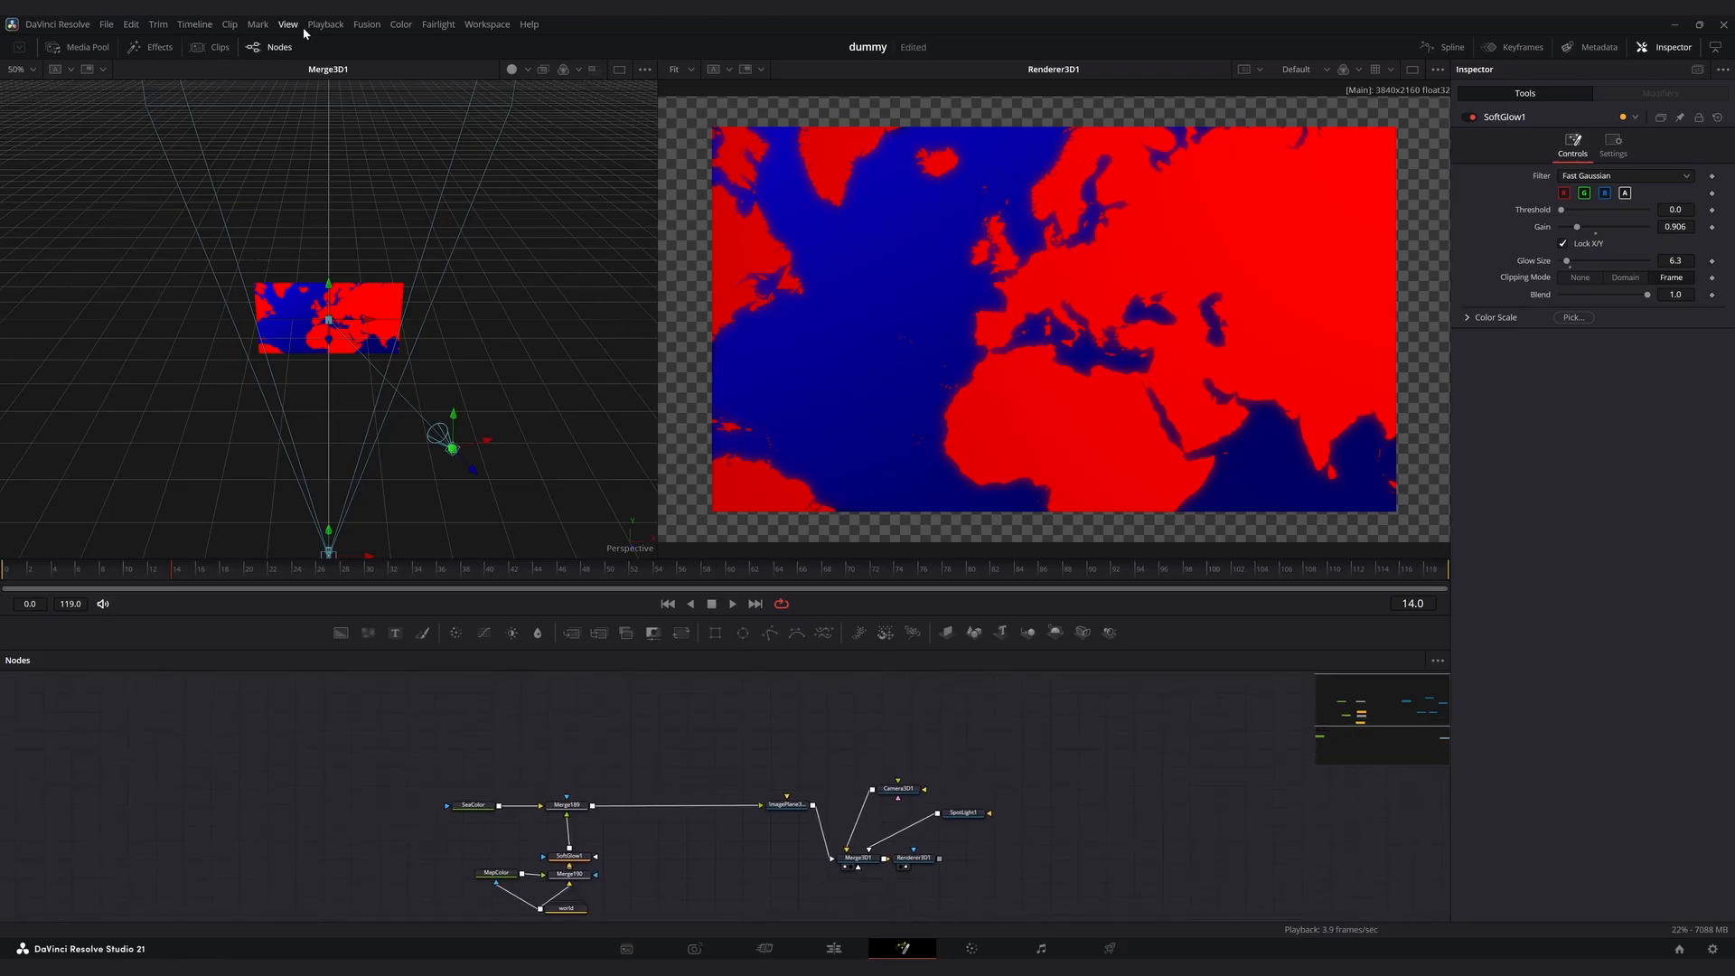
pyautogui.click(367, 24)
pyautogui.moveTo(383, 96)
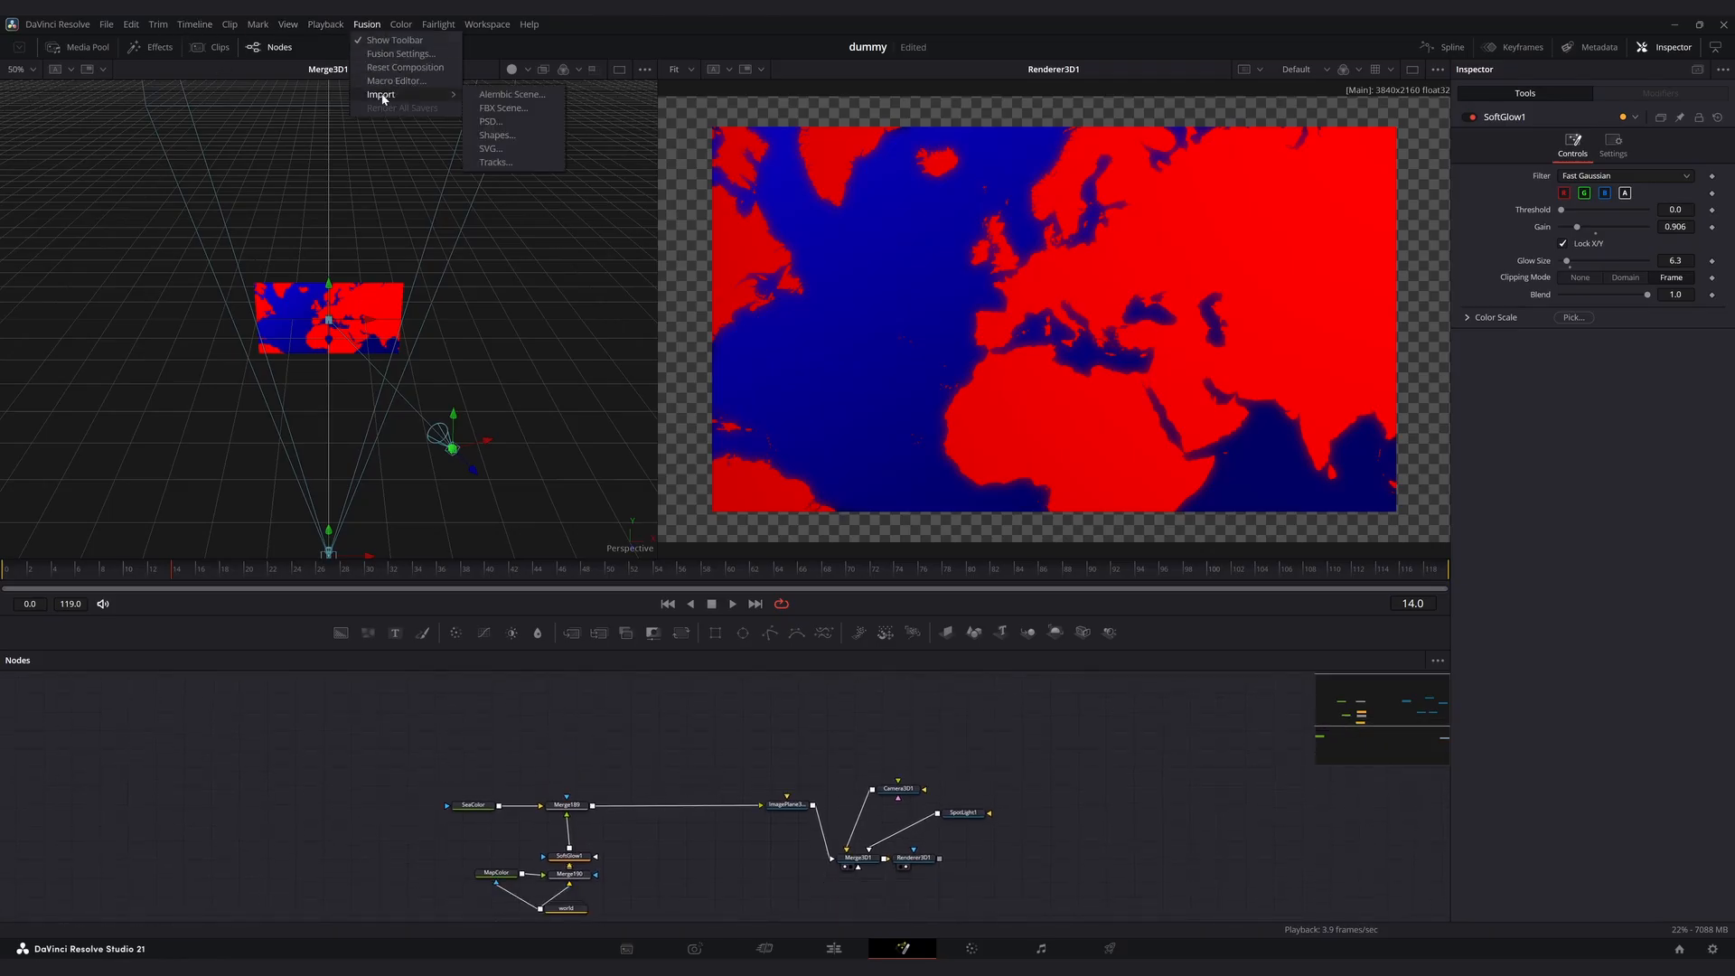
pyautogui.click(493, 148)
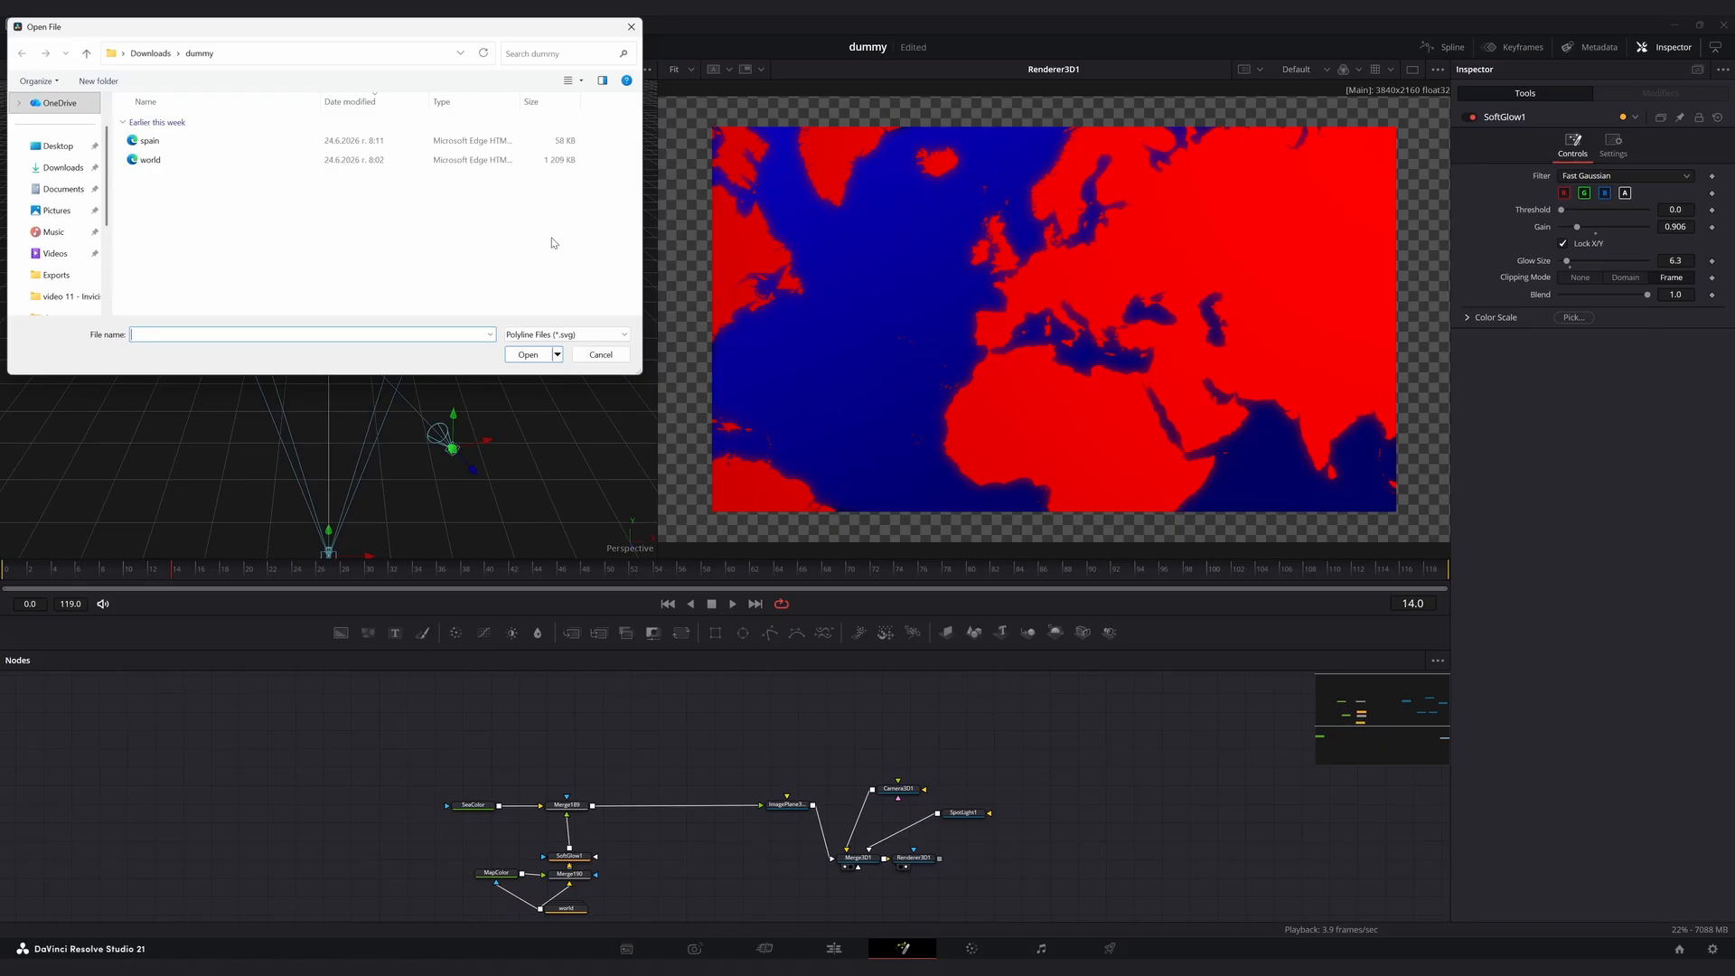
pyautogui.click(138, 142)
pyautogui.click(529, 356)
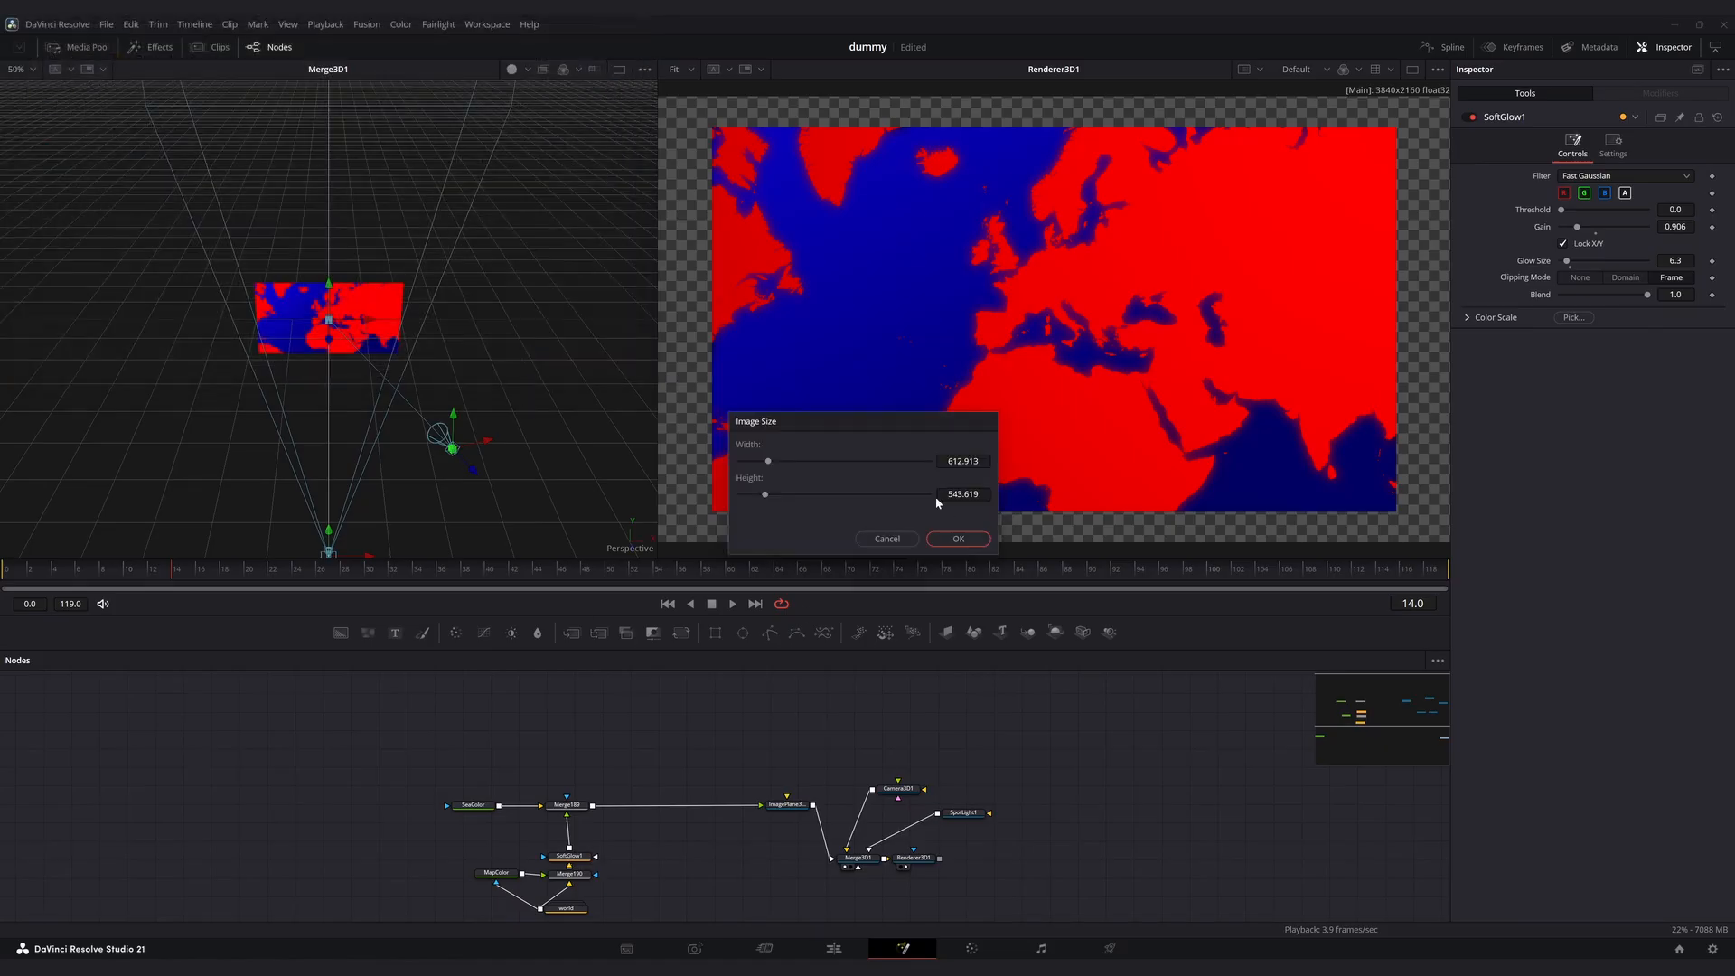
pyautogui.click(960, 462)
pyautogui.press('Return')
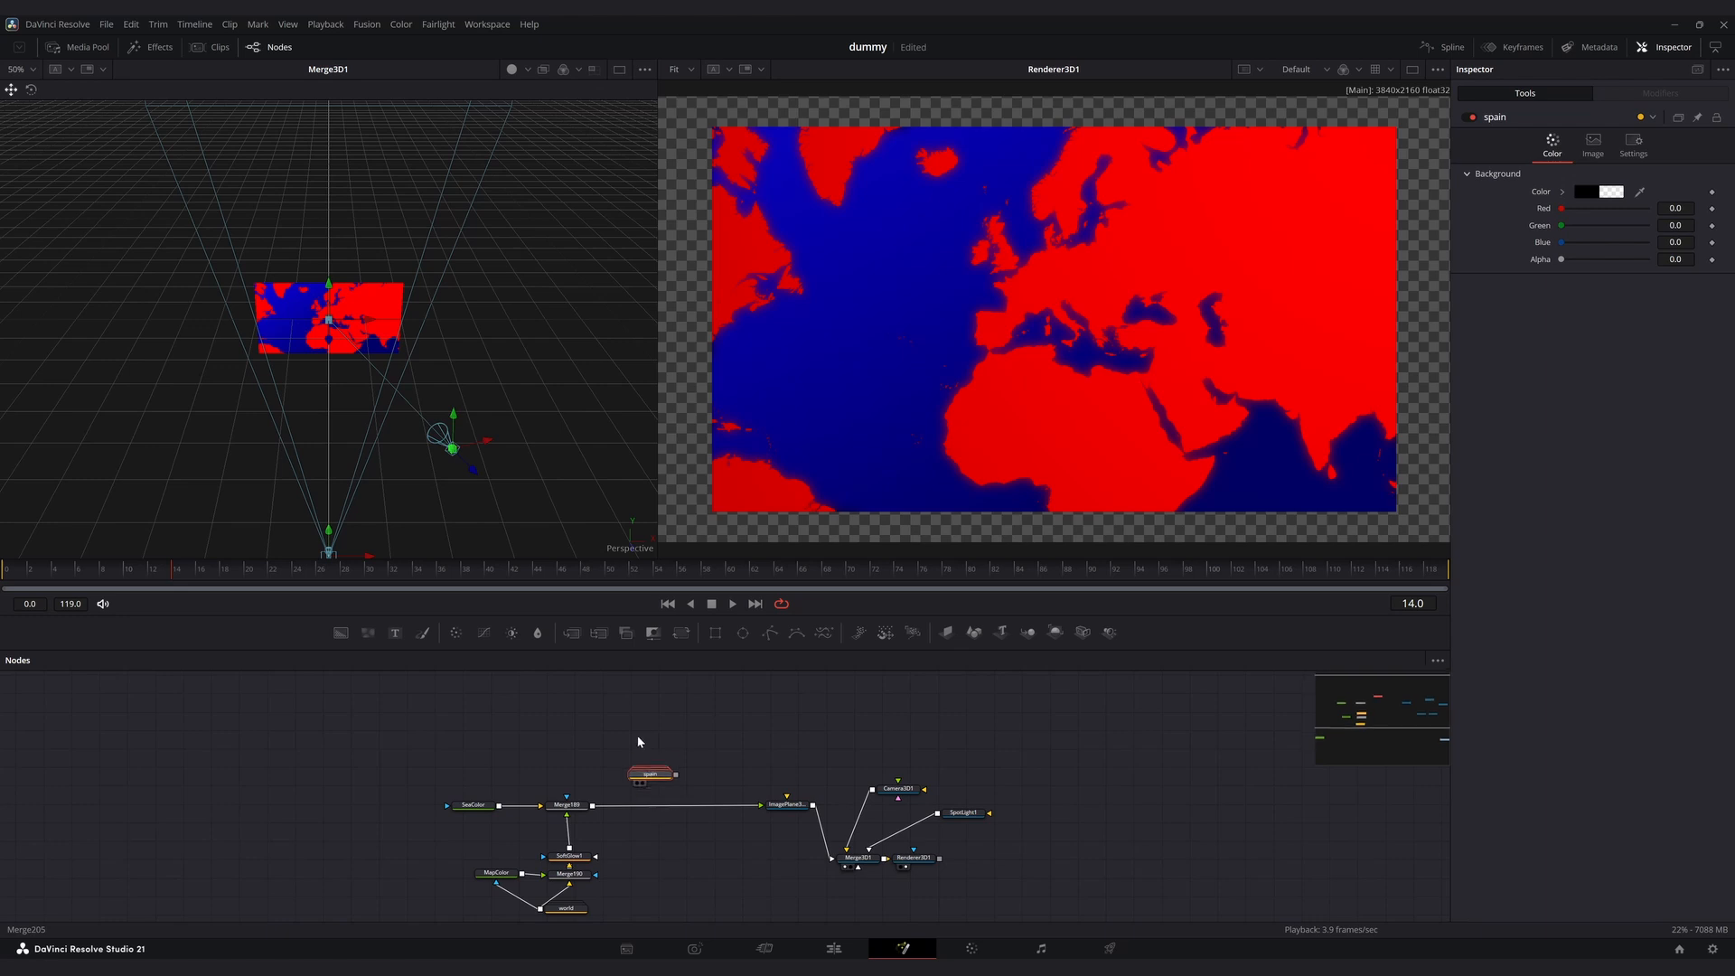
# Insert a MultiMerge between Merge189 and ImagePlane3D1 and connect the spain node to it.
pyautogui.moveTo(649, 773); pyautogui.dragTo(653, 719)
pyautogui.click(567, 805)
pyautogui.click(599, 634)
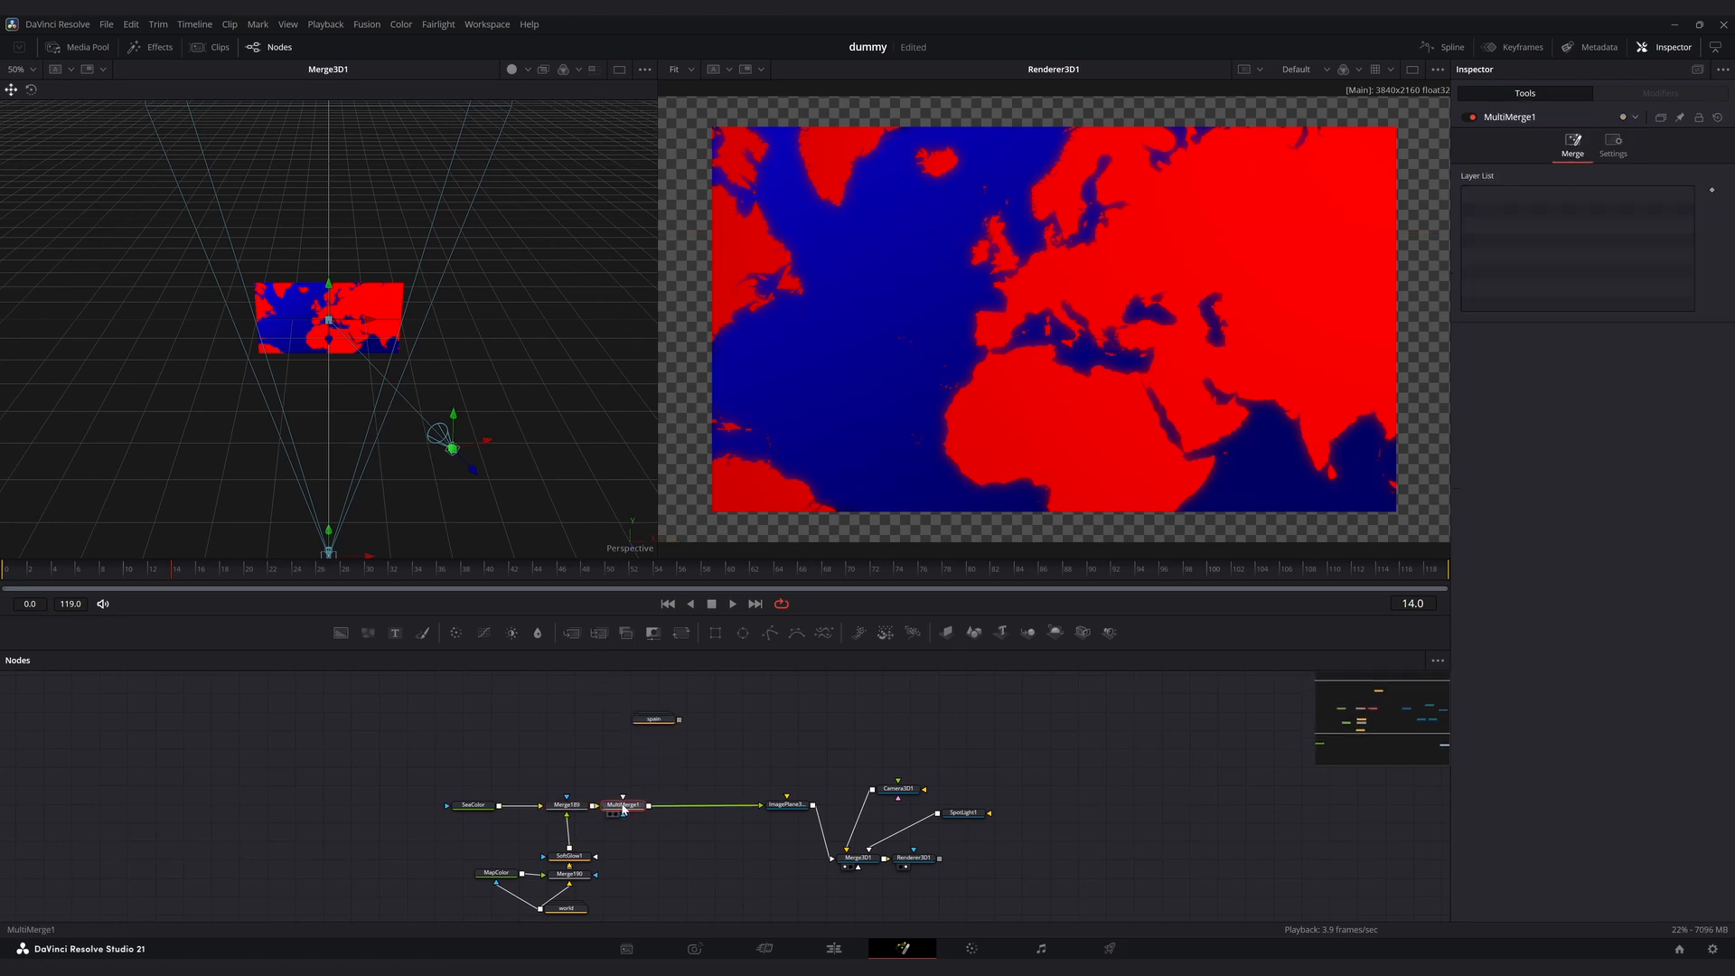
pyautogui.moveTo(623, 809); pyautogui.dragTo(662, 808)
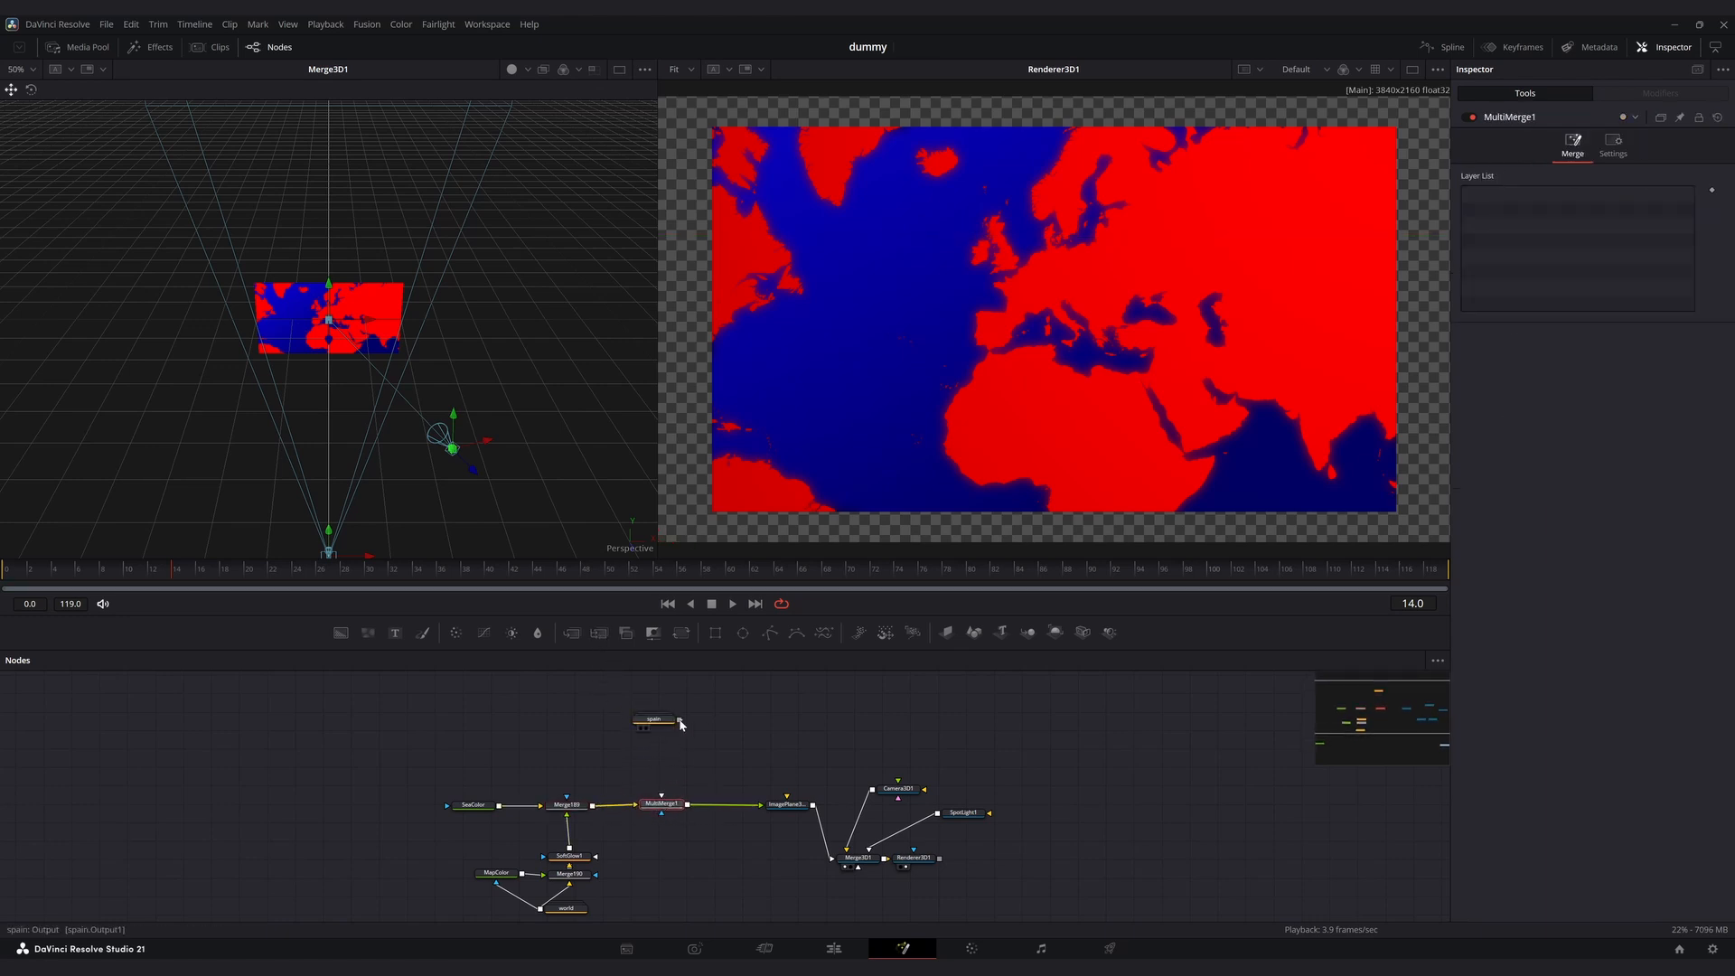
# Insert an Edge Detect followed by a Transform between the spain node and MultiMerge1.
pyautogui.hotkey('shift', 'space')
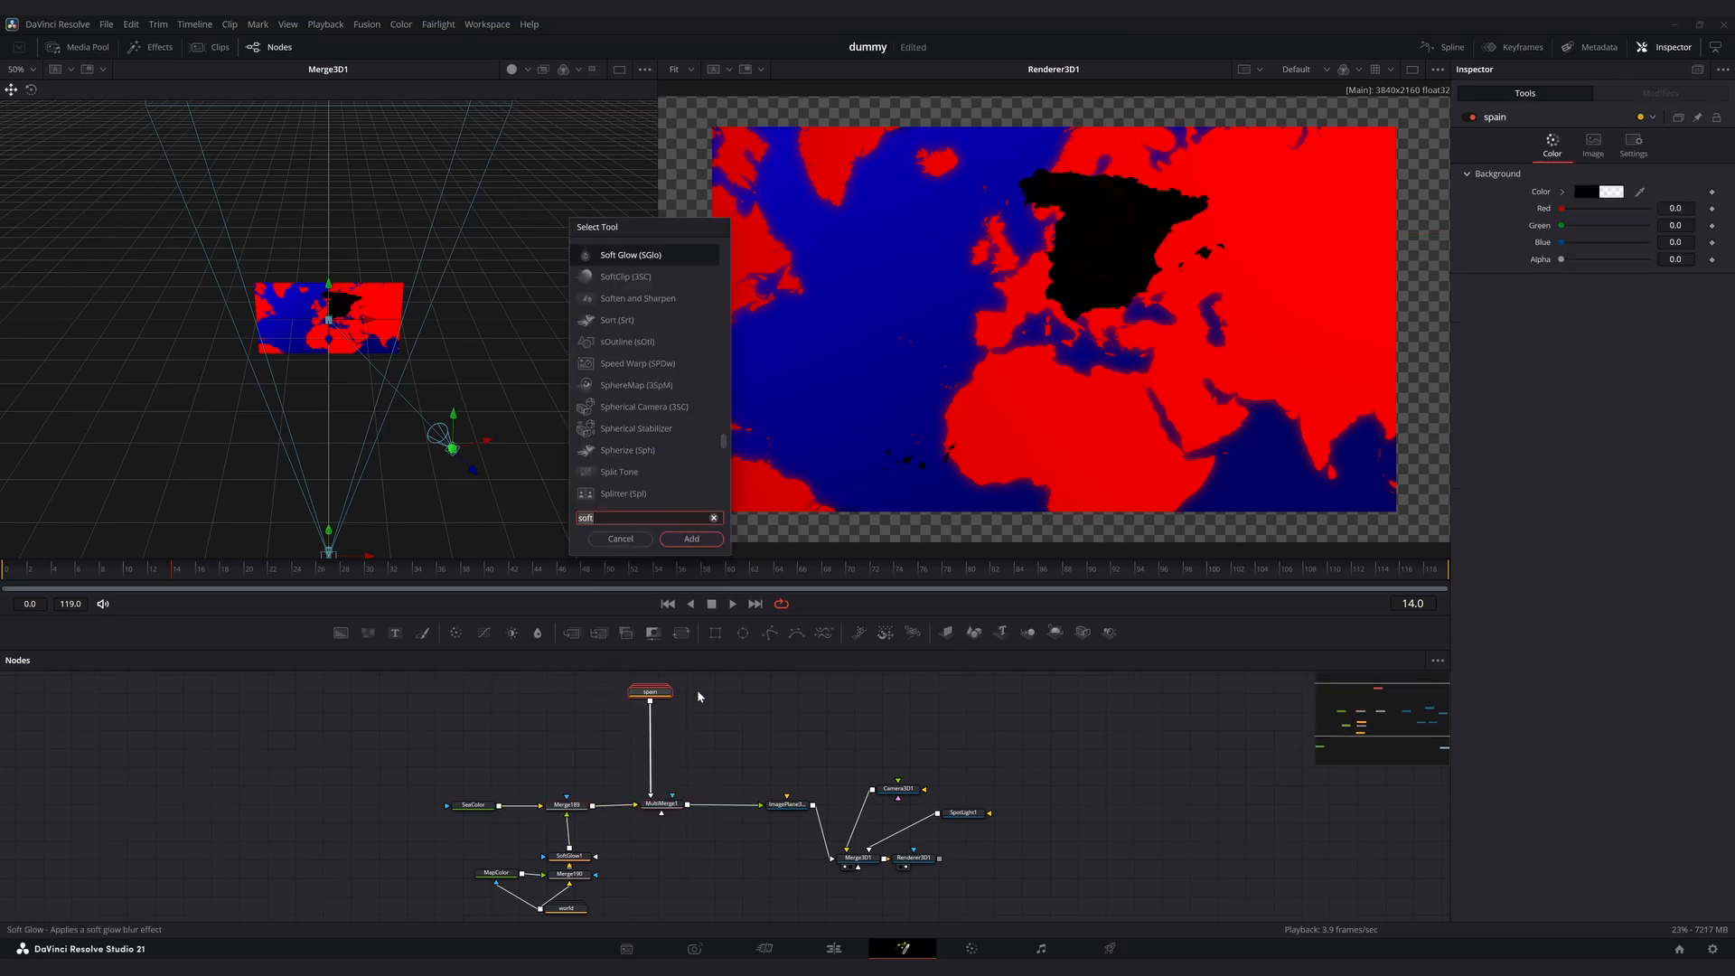
pyautogui.write('edge')
pyautogui.press('Down')
pyautogui.press('Return')
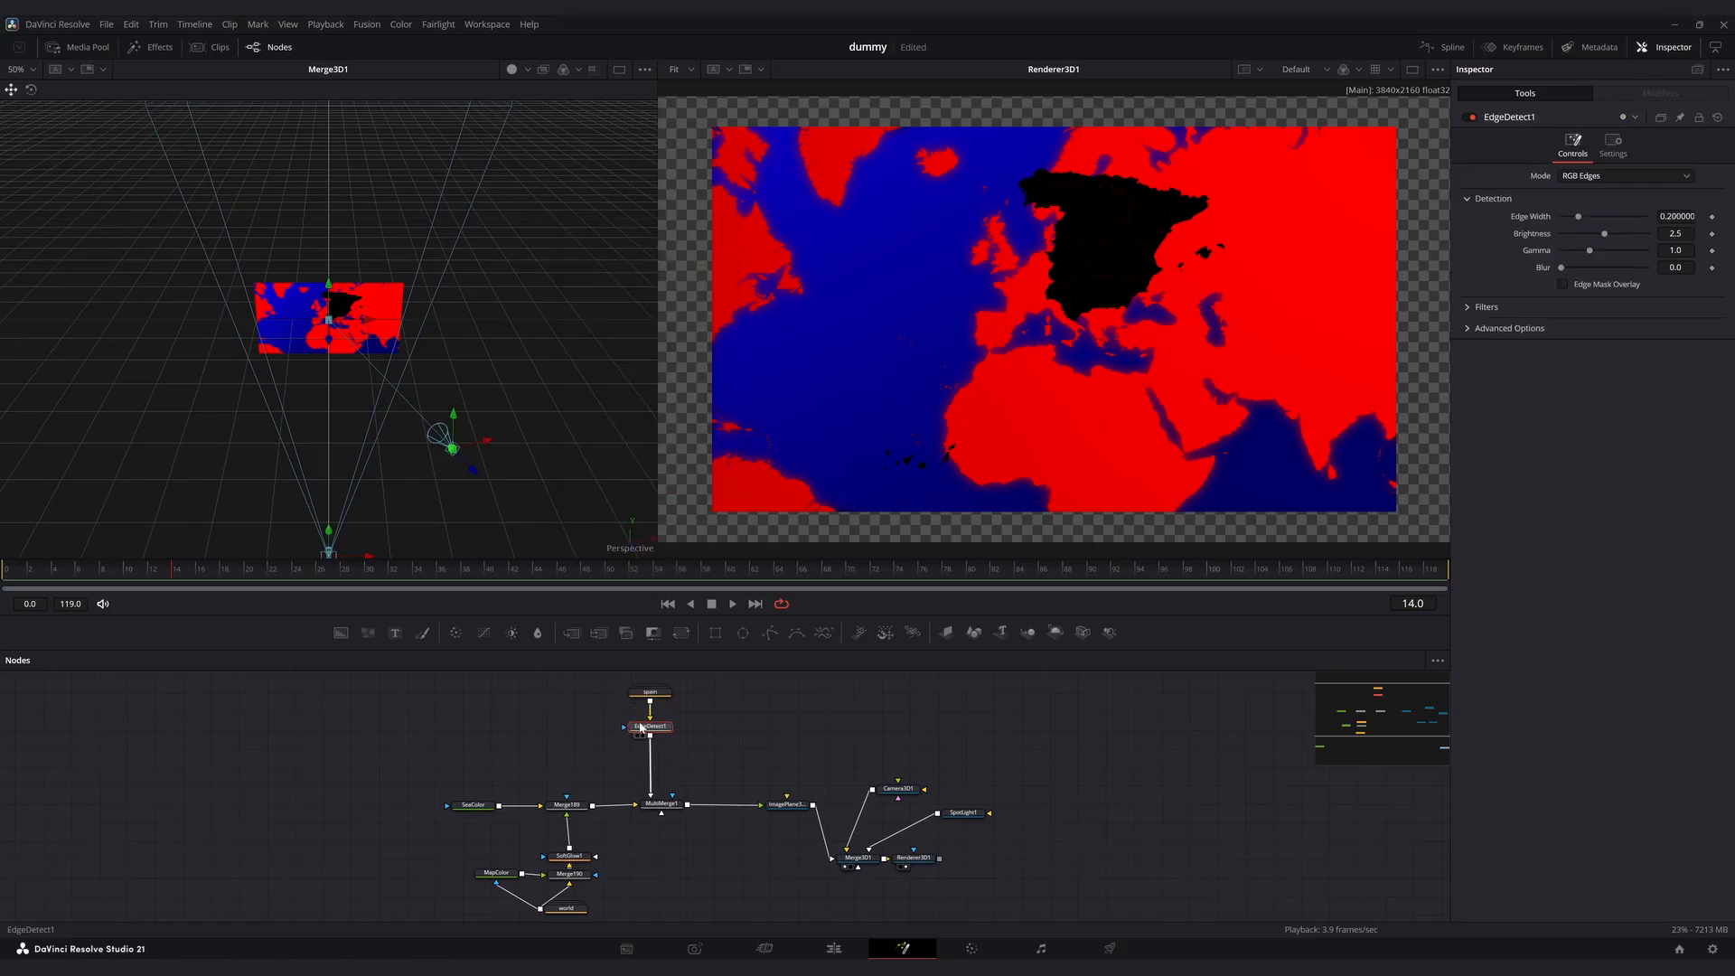
pyautogui.hotkey('shift', 'space')
pyautogui.write('transfor')
pyautogui.press('Return')
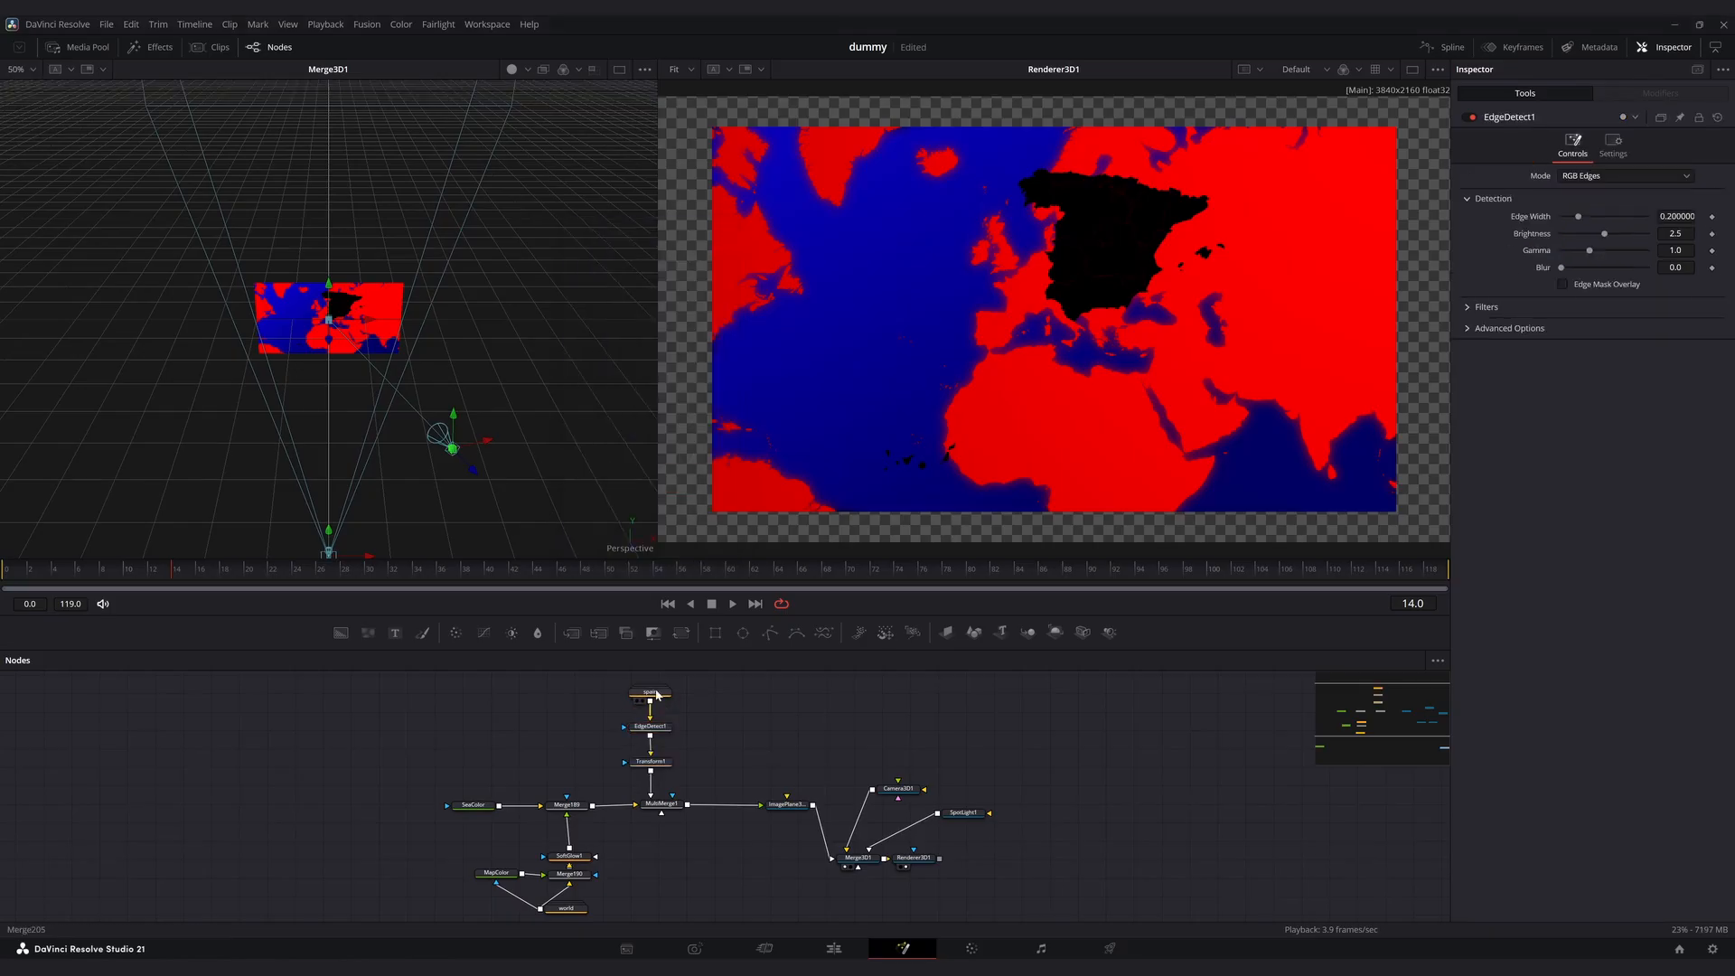
# Change the spain node's color to white (#ffffff).
pyautogui.click(650, 698)
pyautogui.click(1586, 192)
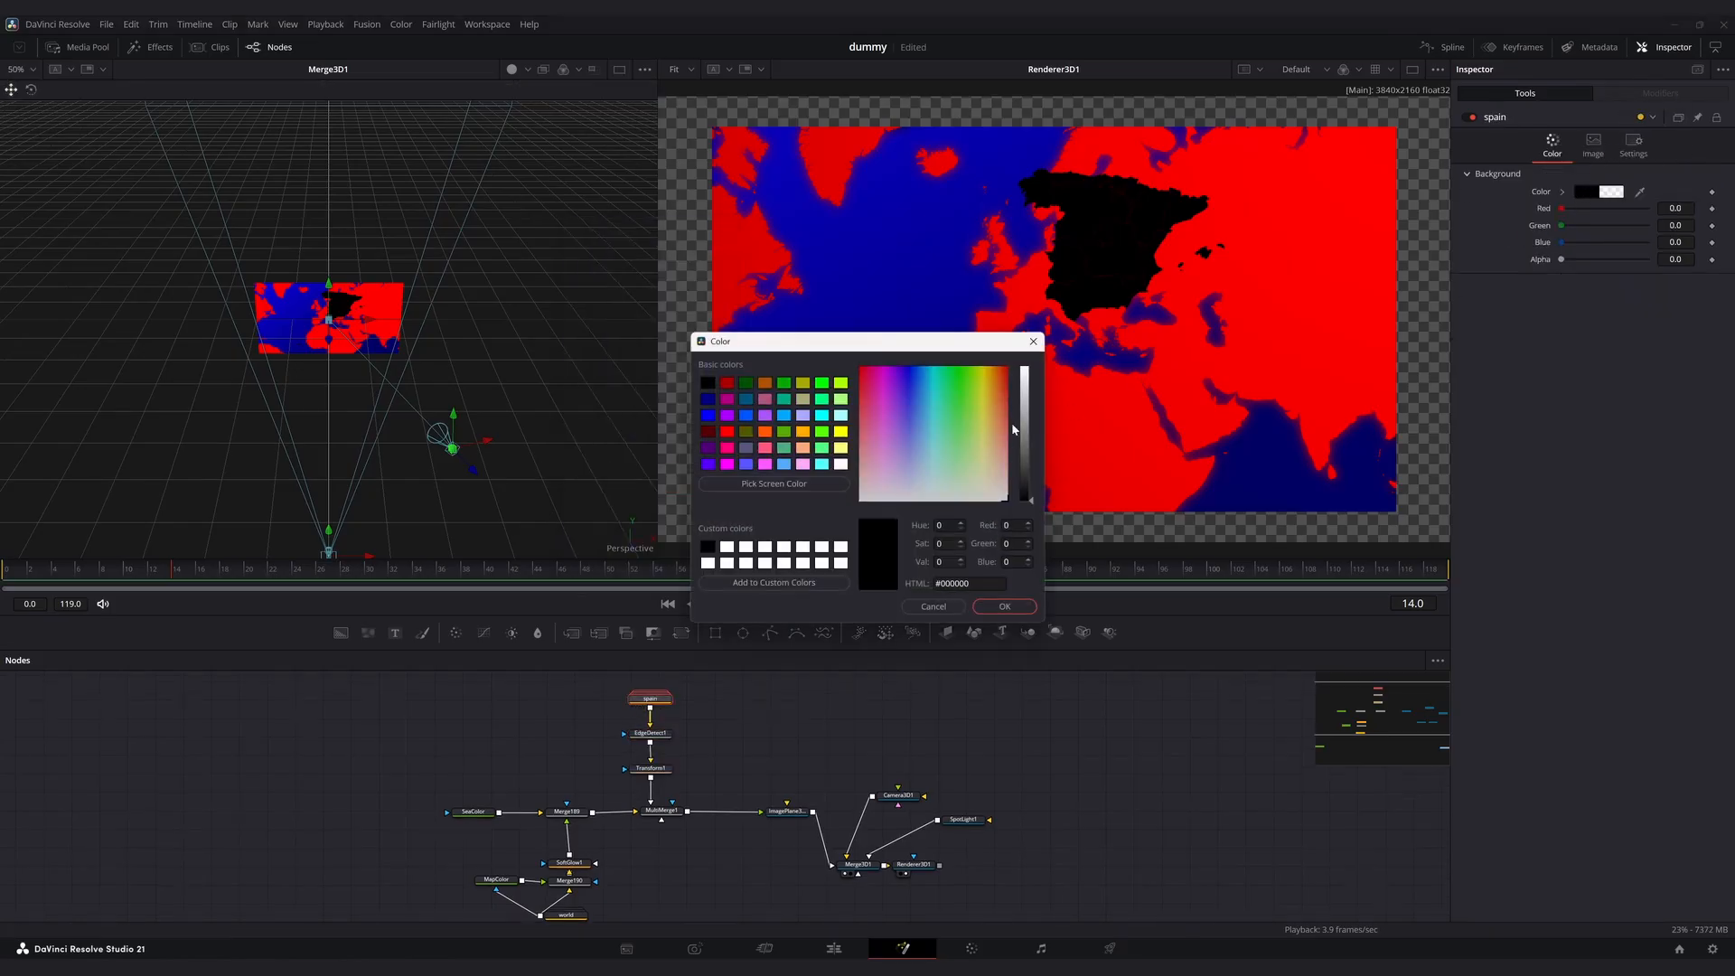
pyautogui.moveTo(1027, 499); pyautogui.dragTo(1032, 366)
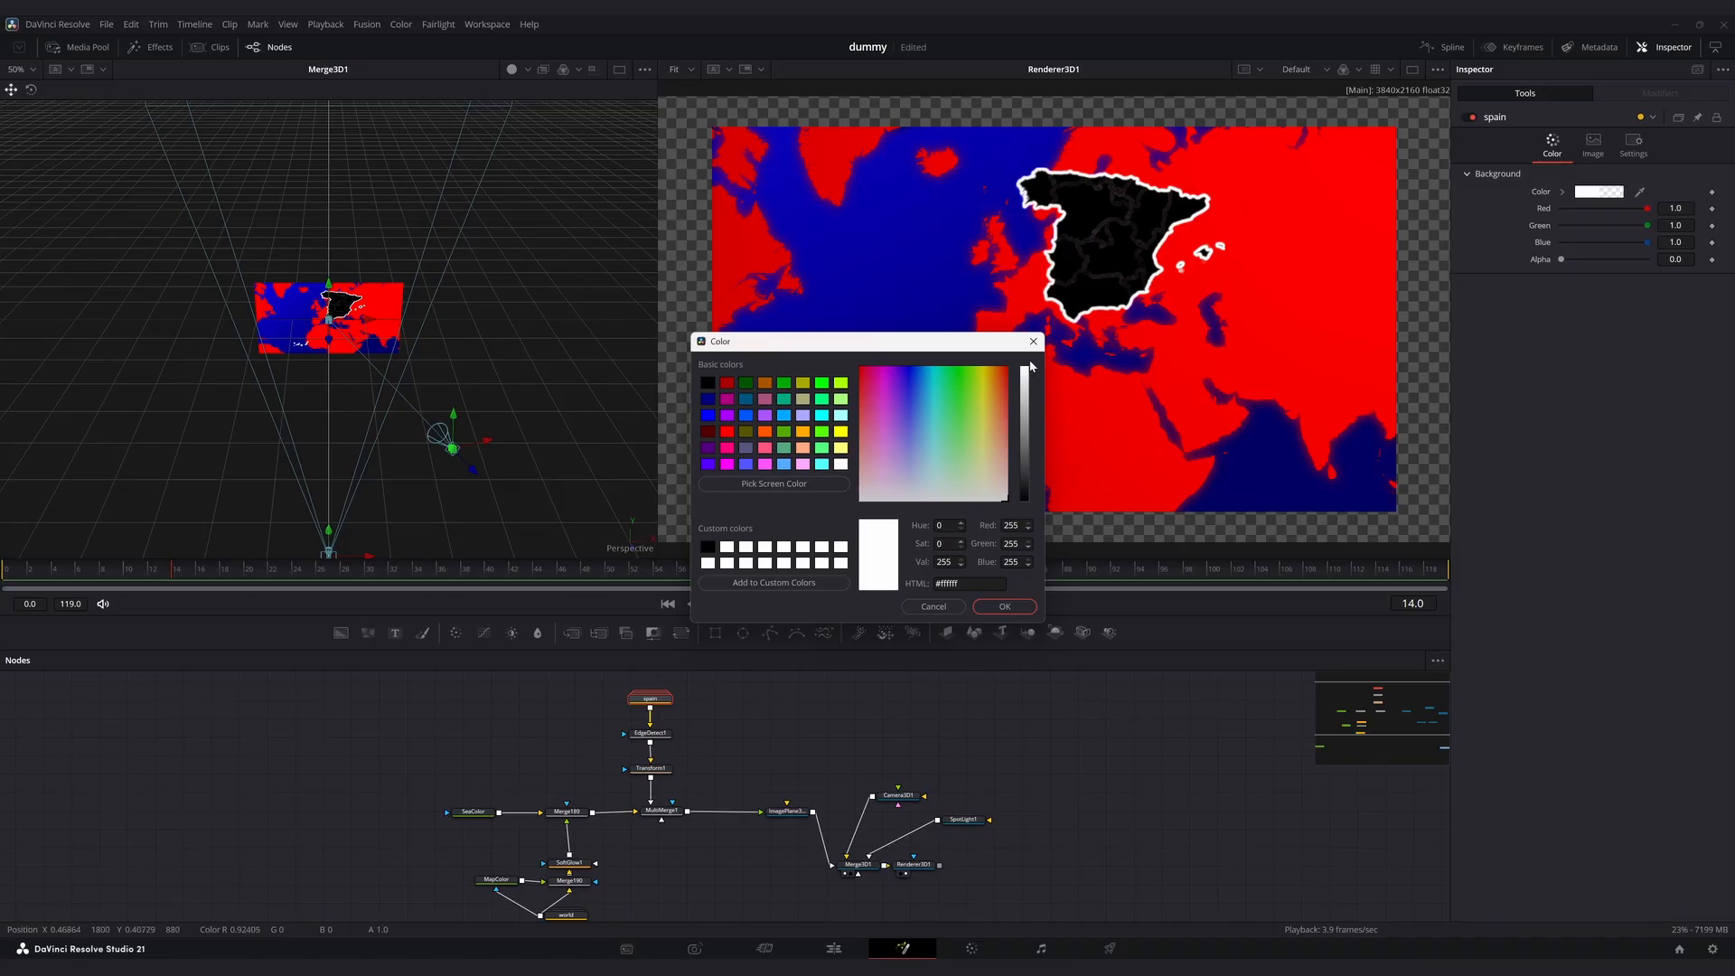
pyautogui.click(1003, 607)
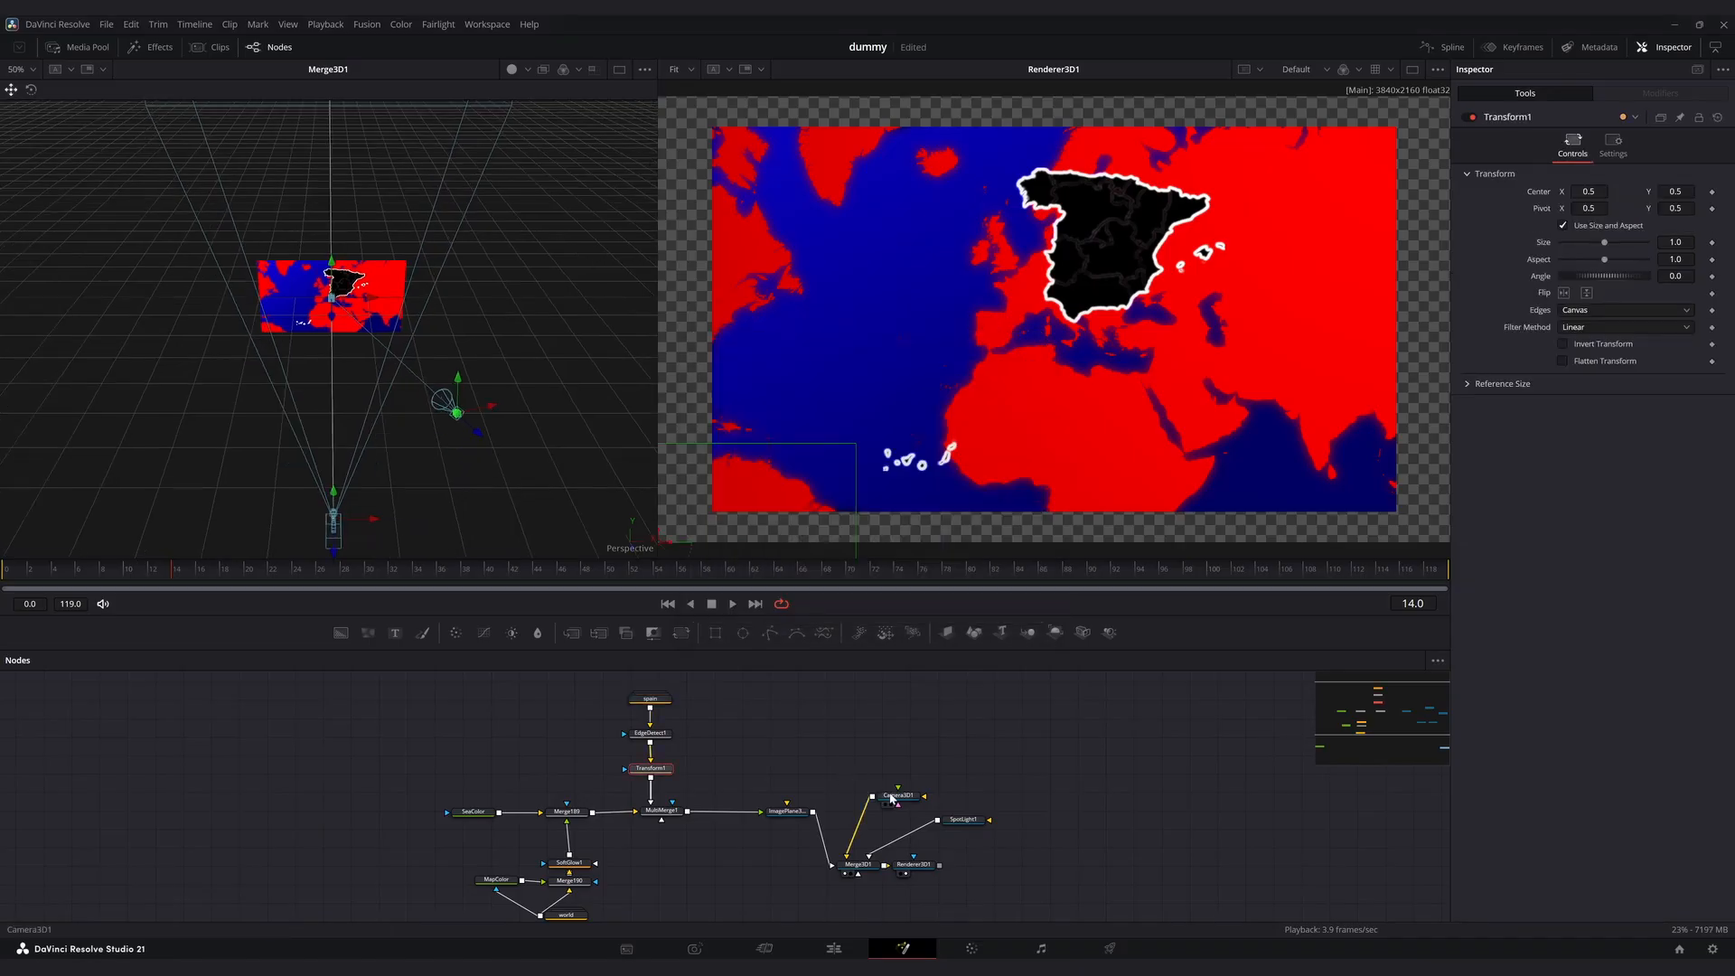
# Bring Camera3D1 close to Spain on the map and set Transform1 to size about 0.263, center X 0.295, Y 0.4.
pyautogui.click(892, 795)
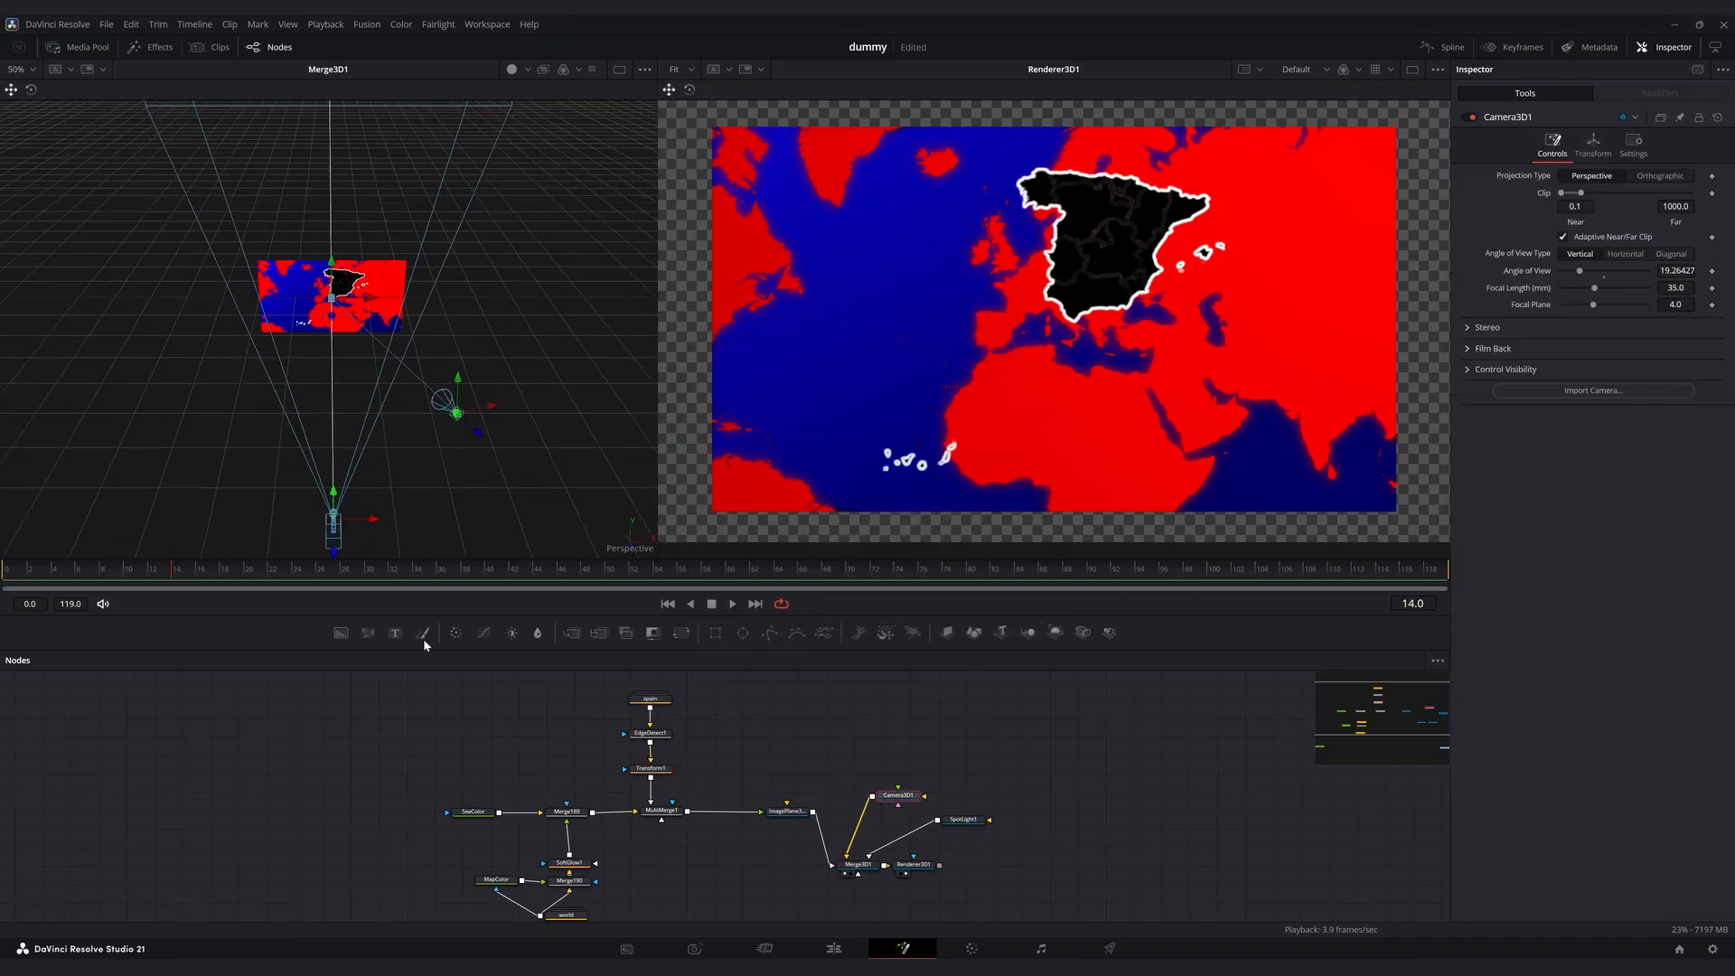
pyautogui.moveTo(334, 553); pyautogui.dragTo(363, 347)
pyautogui.click(649, 768)
pyautogui.moveTo(1593, 242); pyautogui.dragTo(1572, 242)
pyautogui.moveTo(1588, 192); pyautogui.dragTo(1554, 191)
pyautogui.moveTo(1675, 192); pyautogui.dragTo(1659, 191)
pyautogui.moveTo(1674, 190); pyautogui.dragTo(1670, 191)
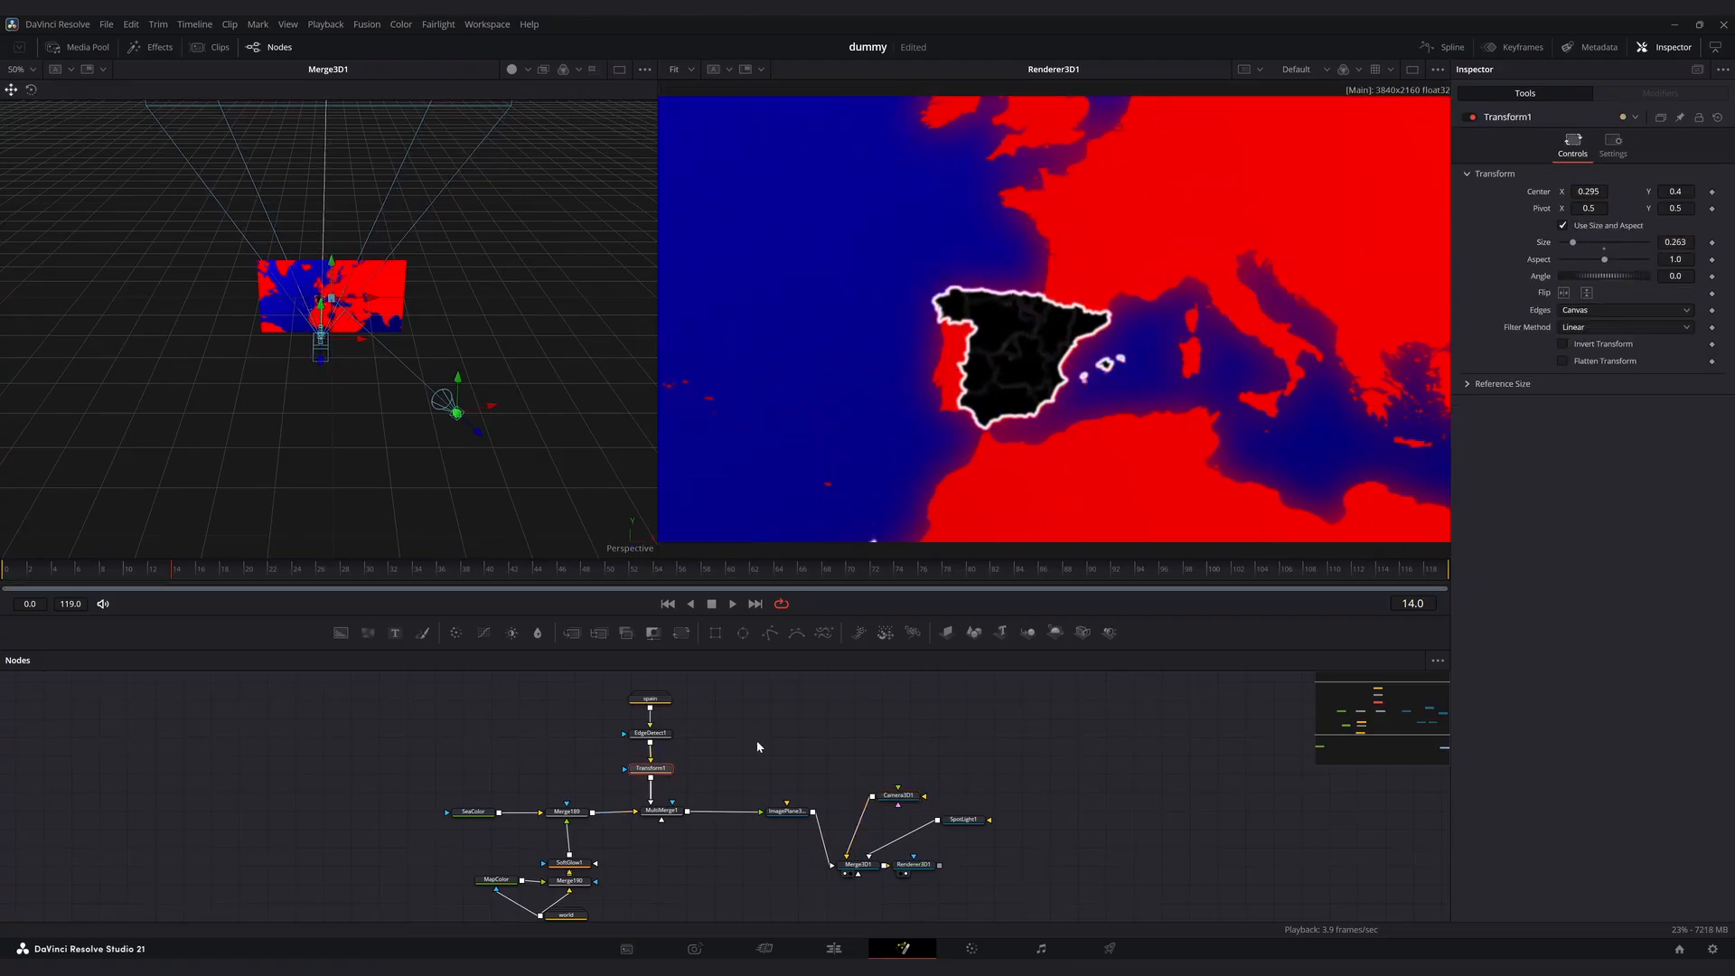
# Duplicate the spain node beside the original and add a Merge after the copy.
pyautogui.click(653, 700)
pyautogui.hotkey('ctrl', 'c')
pyautogui.click(771, 698)
pyautogui.hotkey('ctrl', 'v')
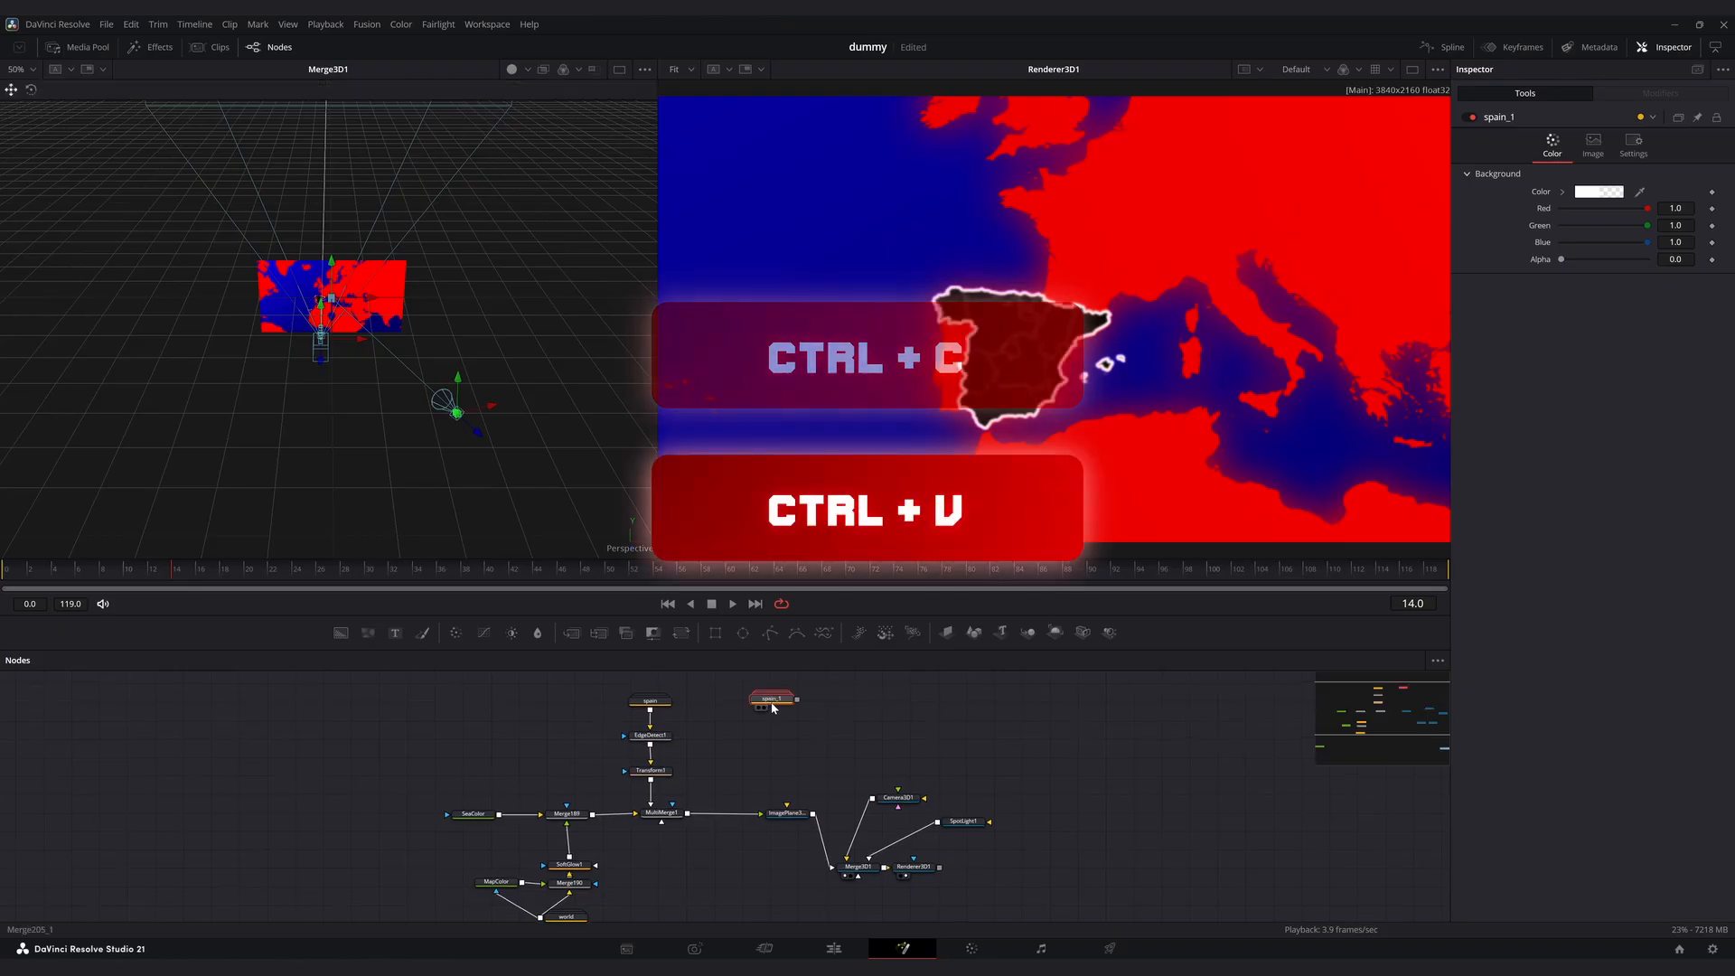
pyautogui.click(575, 636)
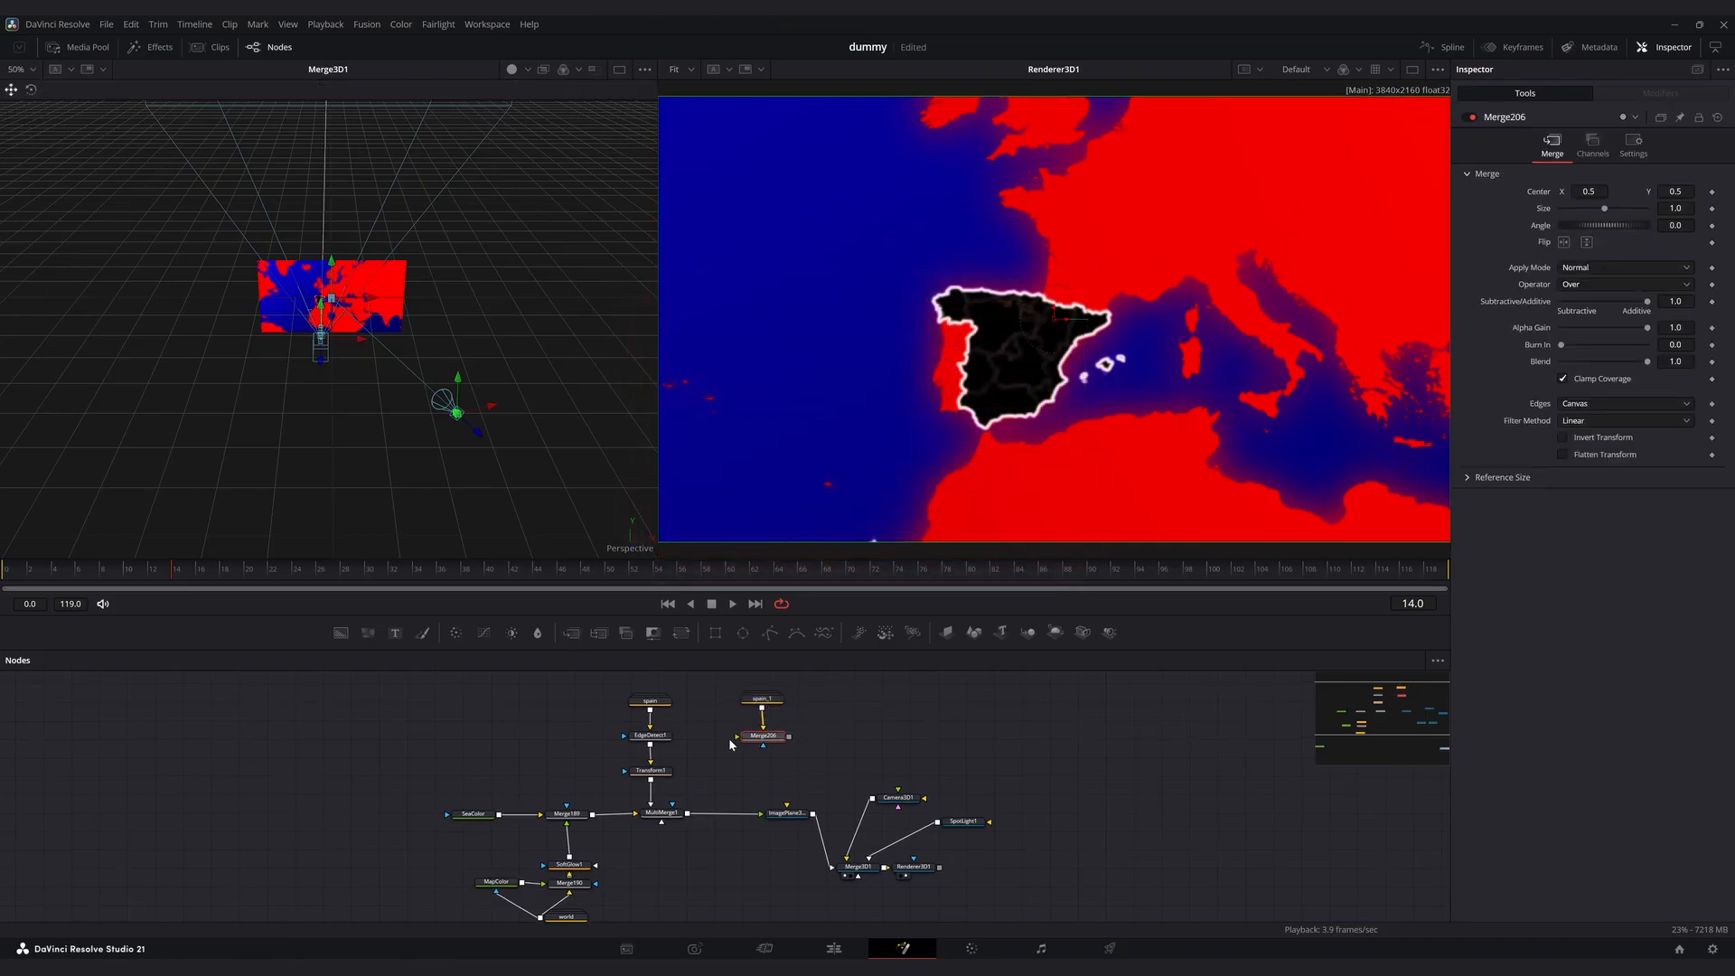
# Paste a copy of Transform1 after Merge206 and connect that branch to MultiMerge1.
pyautogui.click(651, 771)
pyautogui.hotkey('ctrl', 'c')
pyautogui.click(764, 767)
pyautogui.hotkey('ctrl', 'v')
pyautogui.moveTo(789, 736); pyautogui.dragTo(669, 810)
# Add the Spanish flag clip from the Footage bin to the node graph and rename it Flag.
pyautogui.click(77, 47)
pyautogui.moveTo(150, 129); pyautogui.dragTo(842, 724)
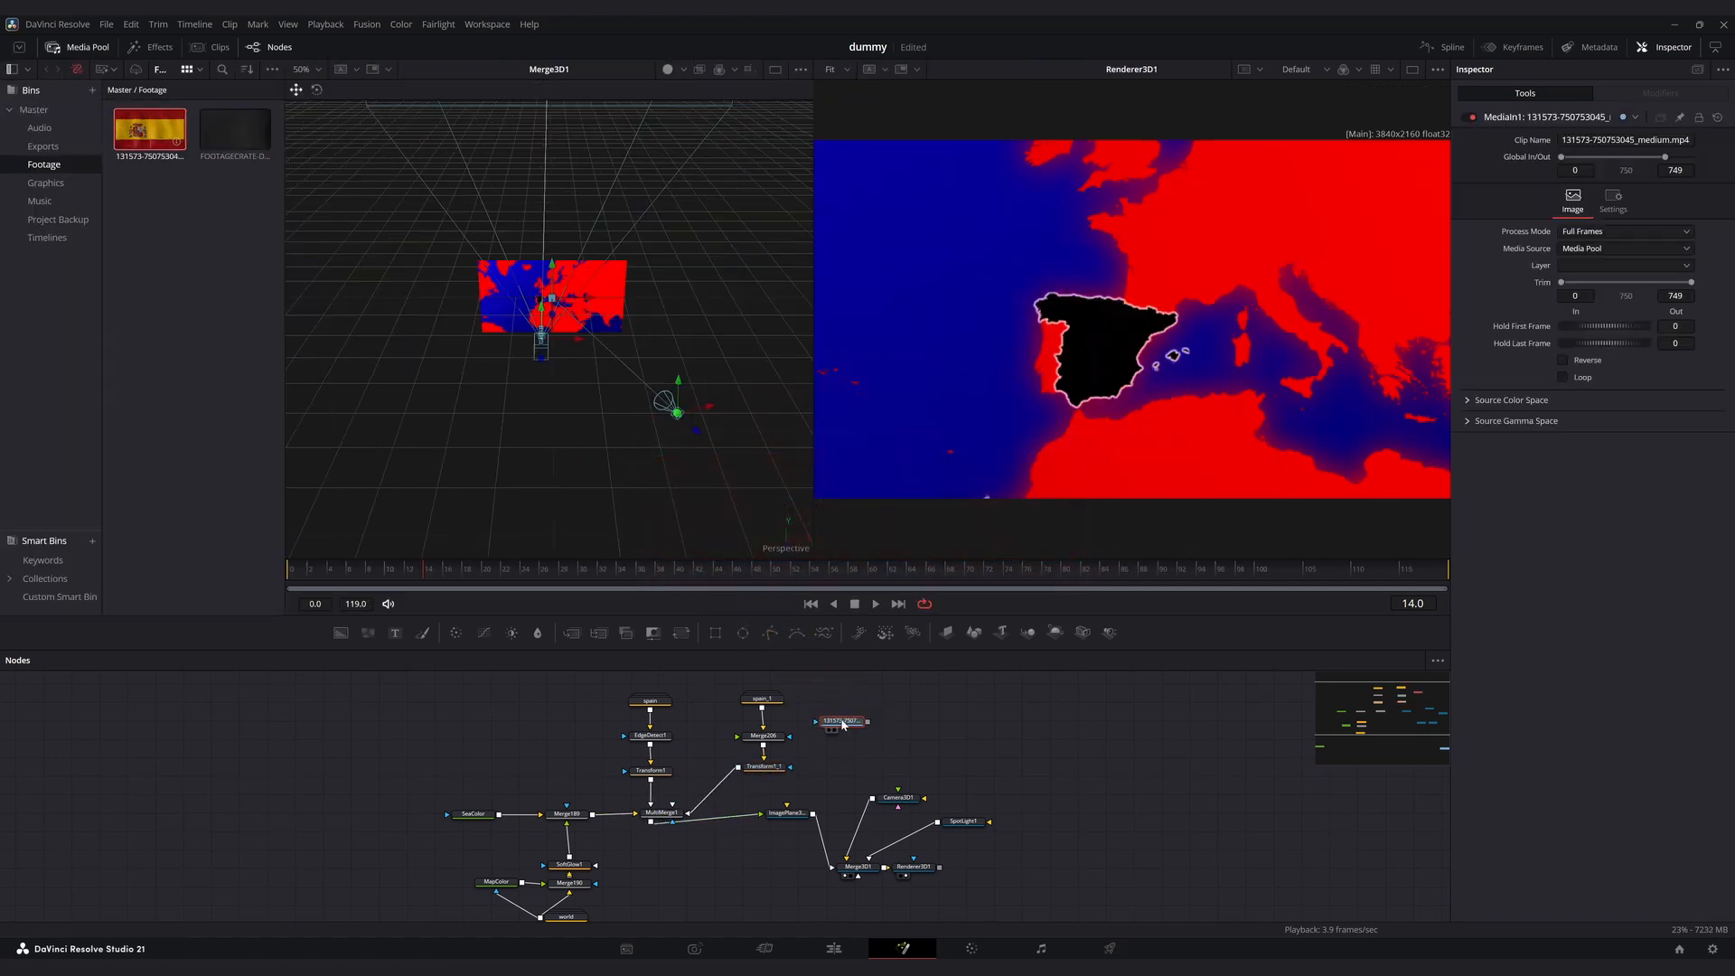
pyautogui.click(82, 50)
pyautogui.press('F2')
pyautogui.write('Flag')
pyautogui.press('Return')
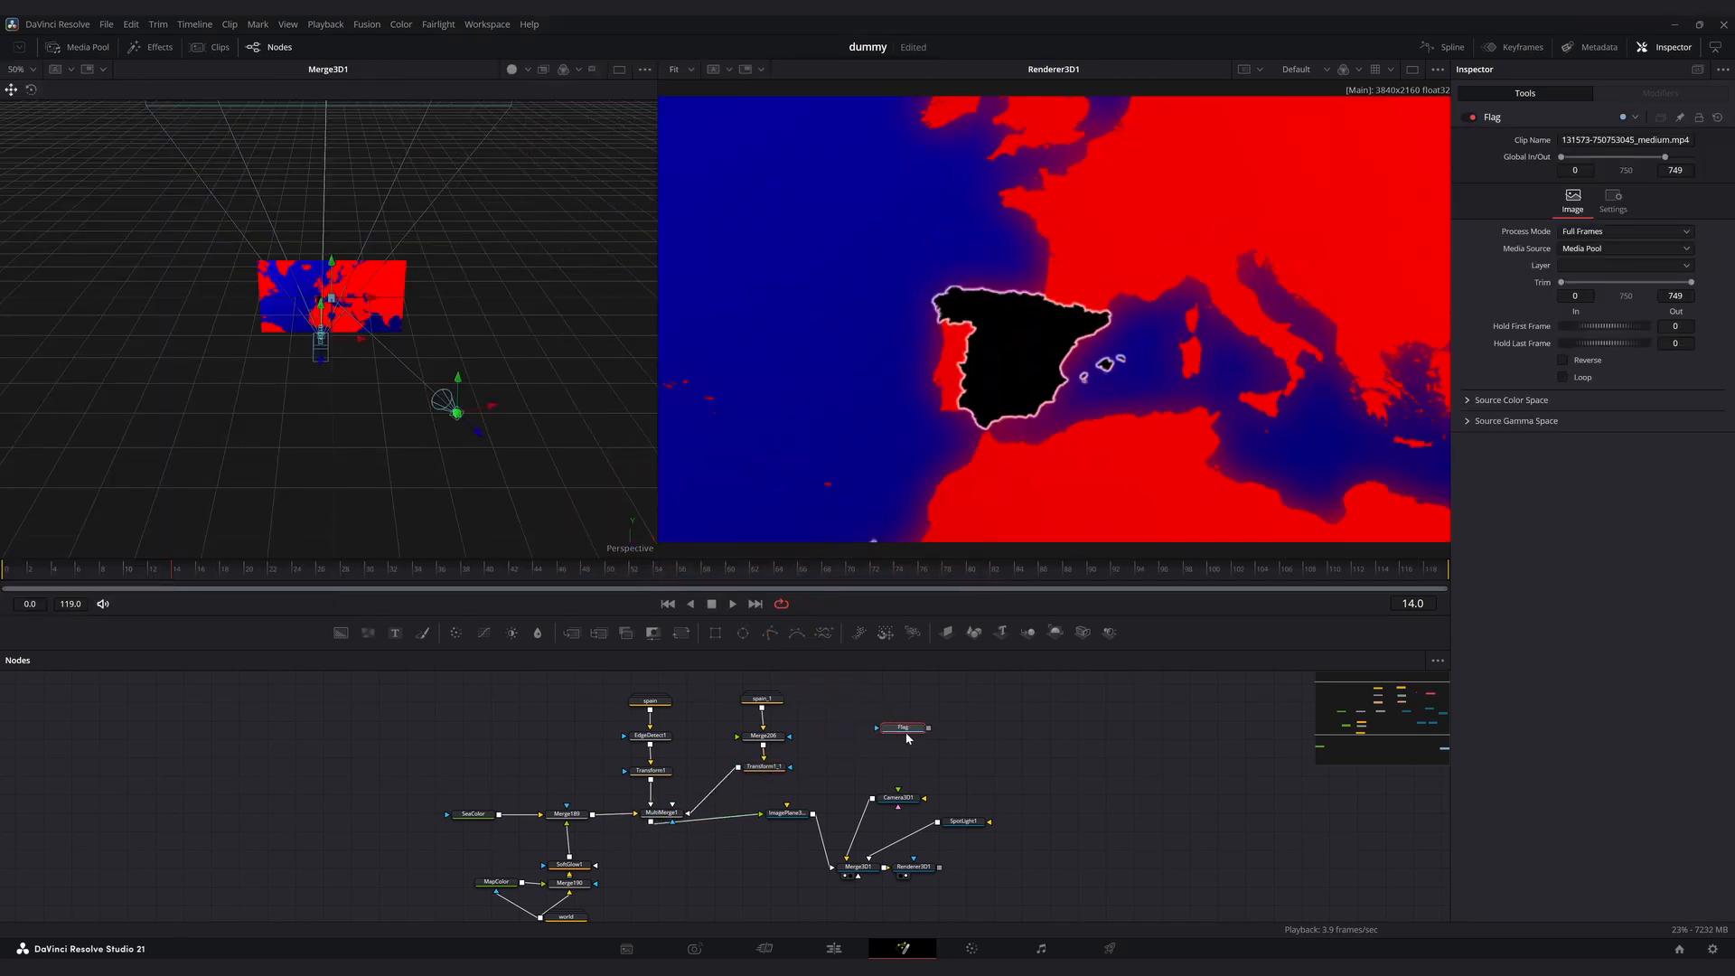
# Connect the Flag node to Merge206 and insert a Transform between them.
pyautogui.moveTo(931, 730); pyautogui.dragTo(774, 741)
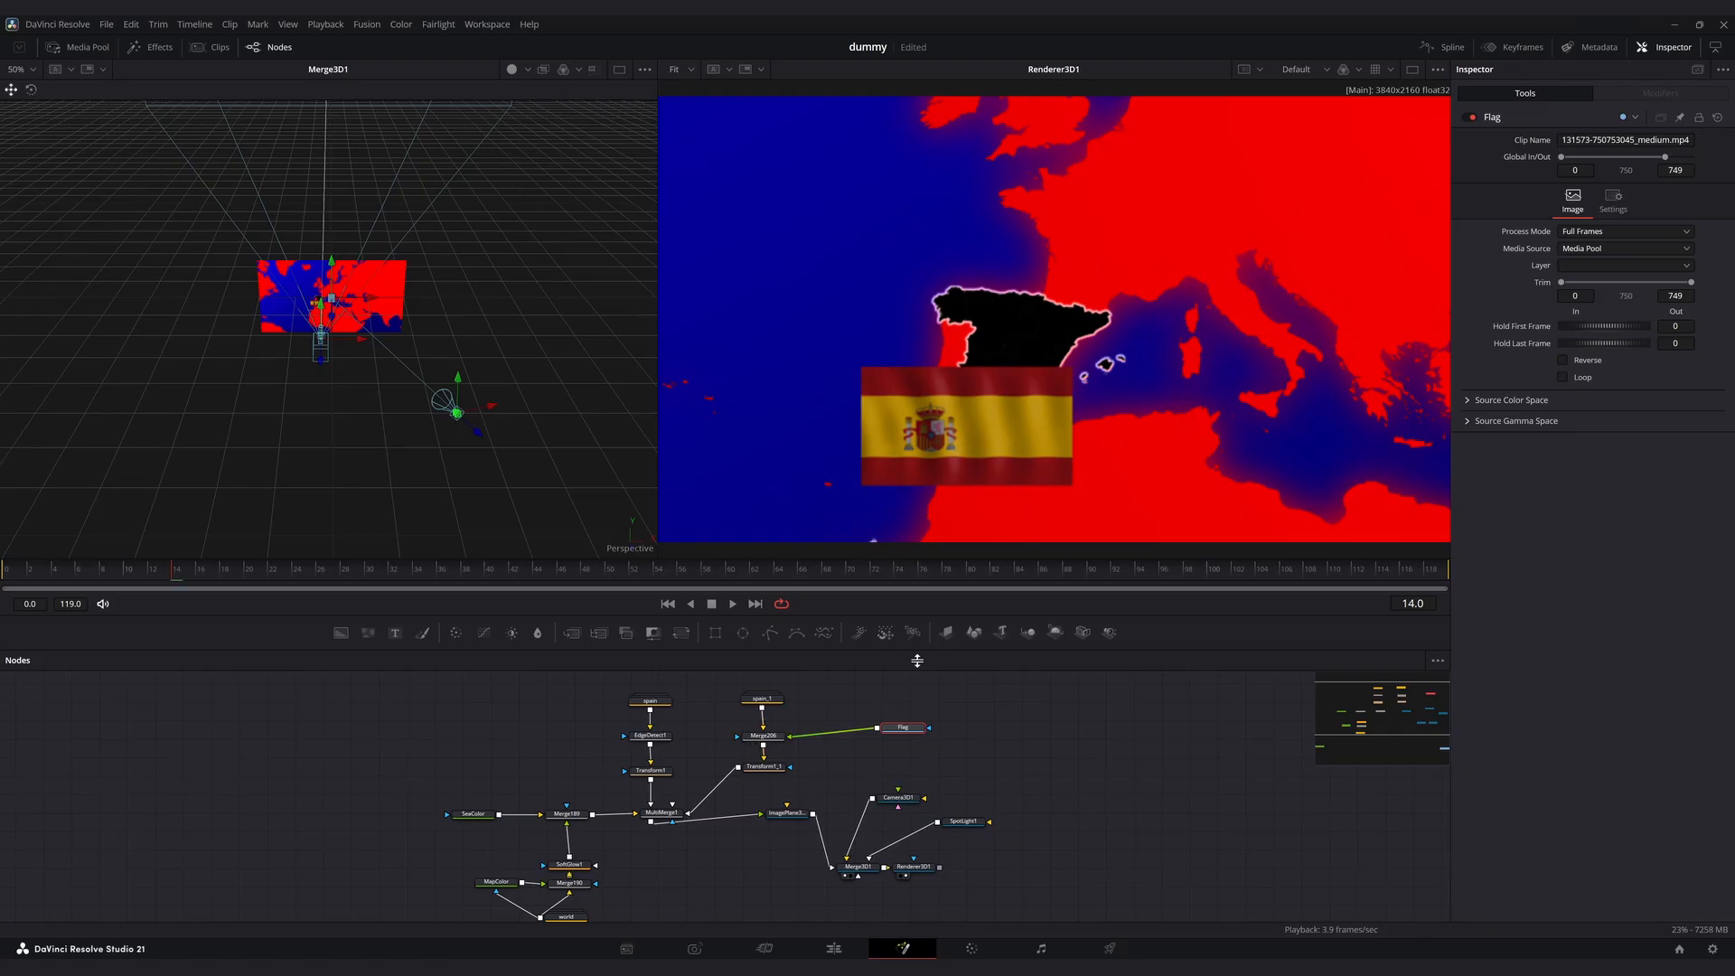
pyautogui.moveTo(915, 730); pyautogui.dragTo(926, 739)
pyautogui.hotkey('shift', 'space')
pyautogui.write('trans')
pyautogui.press('Return')
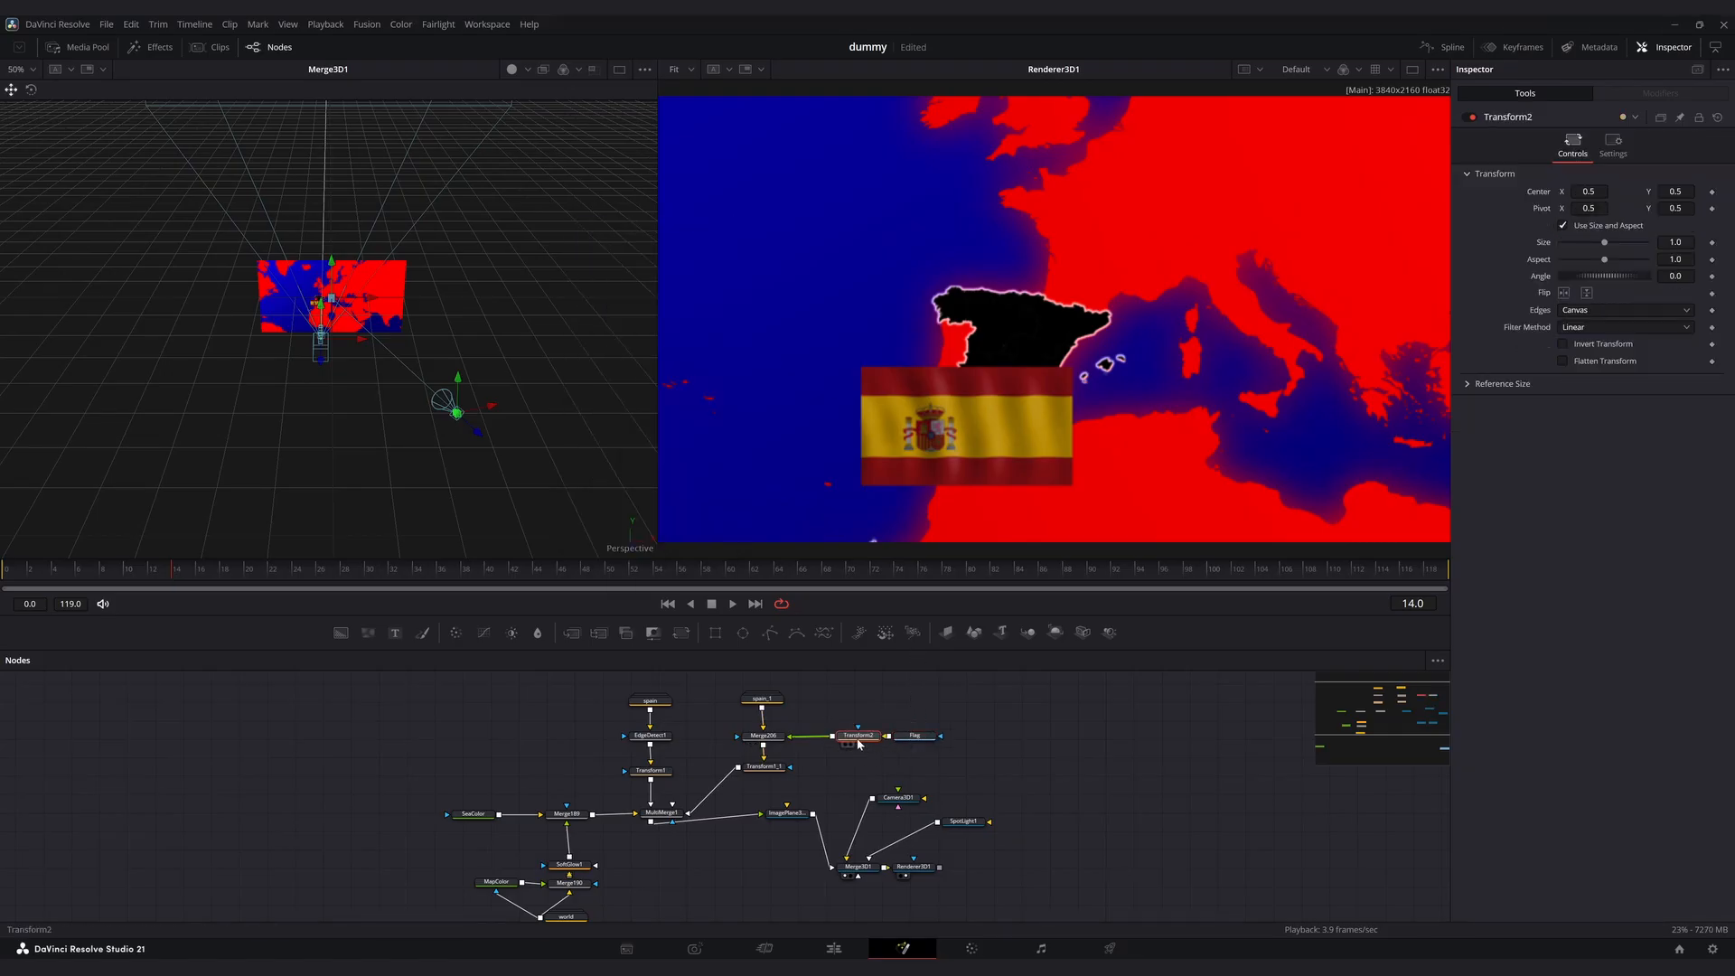
# Set Merge206's operator to In so the flag is confined to the shape of Spain.
pyautogui.click(783, 736)
pyautogui.click(1593, 287)
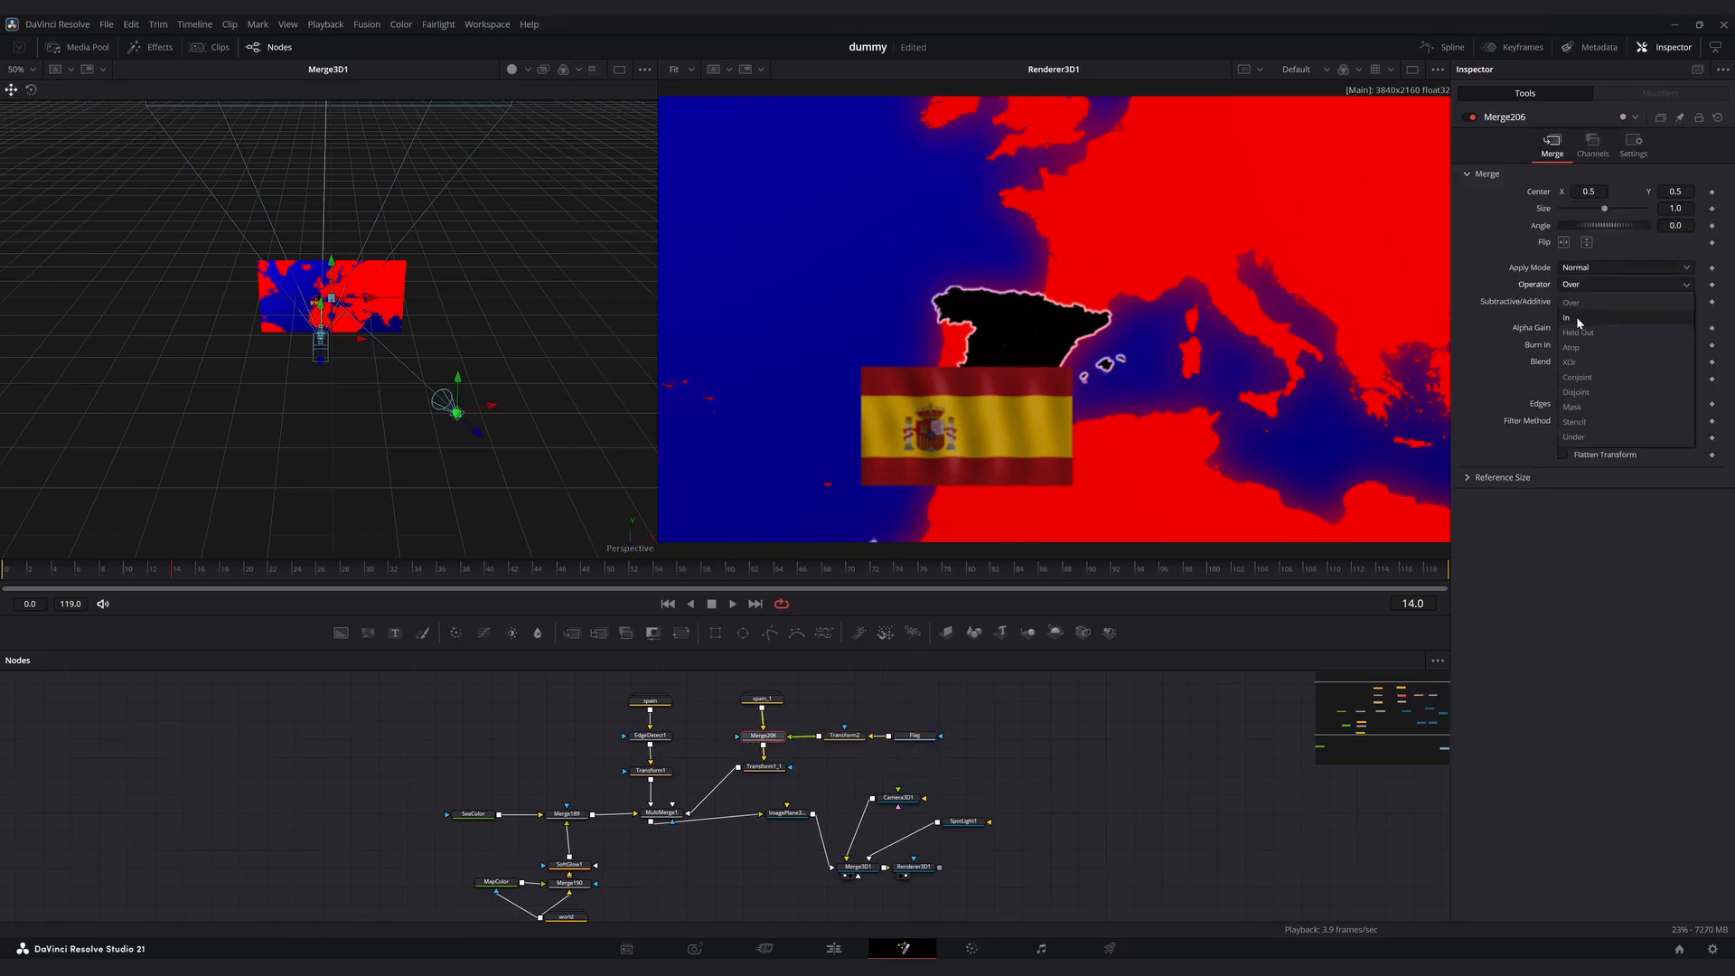
pyautogui.click(1578, 320)
# Reposition and scale the flag with Transform2 so it fills the outline of Spain.
pyautogui.click(849, 736)
pyautogui.moveTo(1675, 194); pyautogui.dragTo(1707, 194)
pyautogui.moveTo(1674, 242); pyautogui.dragTo(1716, 242)
pyautogui.moveTo(1595, 191); pyautogui.dragTo(1696, 190)
# Insert a Soft Glow node between the Flag node and Transform2.
pyautogui.moveTo(915, 735); pyautogui.dragTo(960, 734)
pyautogui.hotkey('shift', 'space')
pyautogui.write('soft')
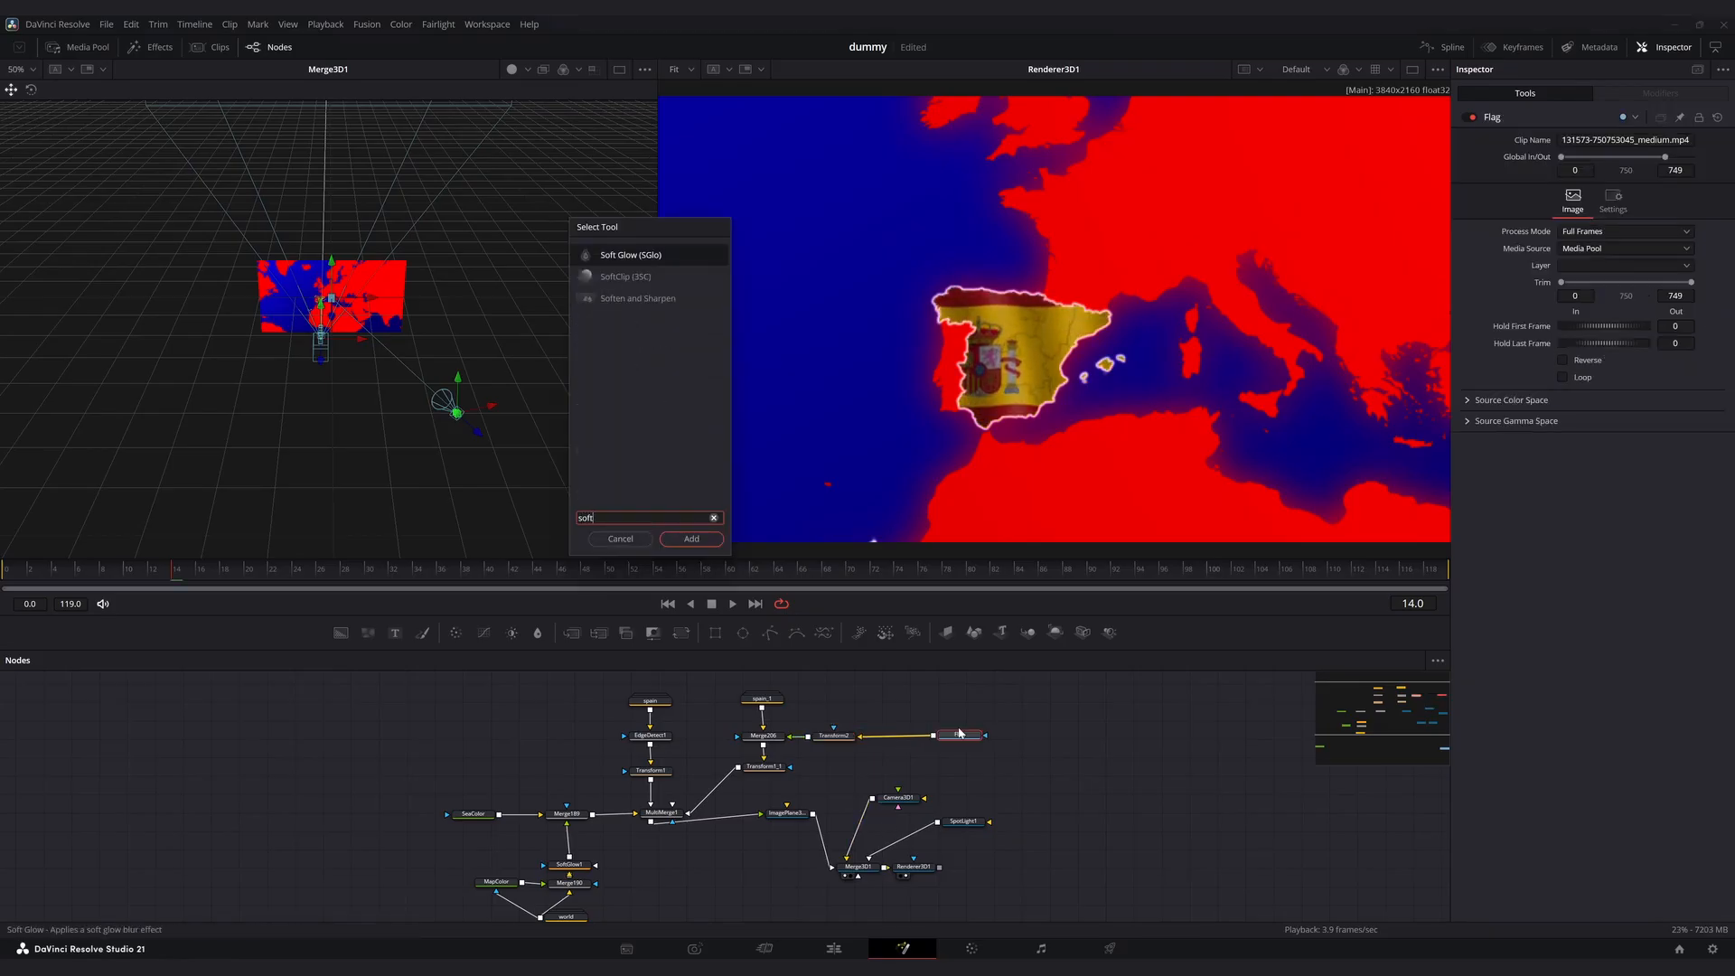
pyautogui.press('Return')
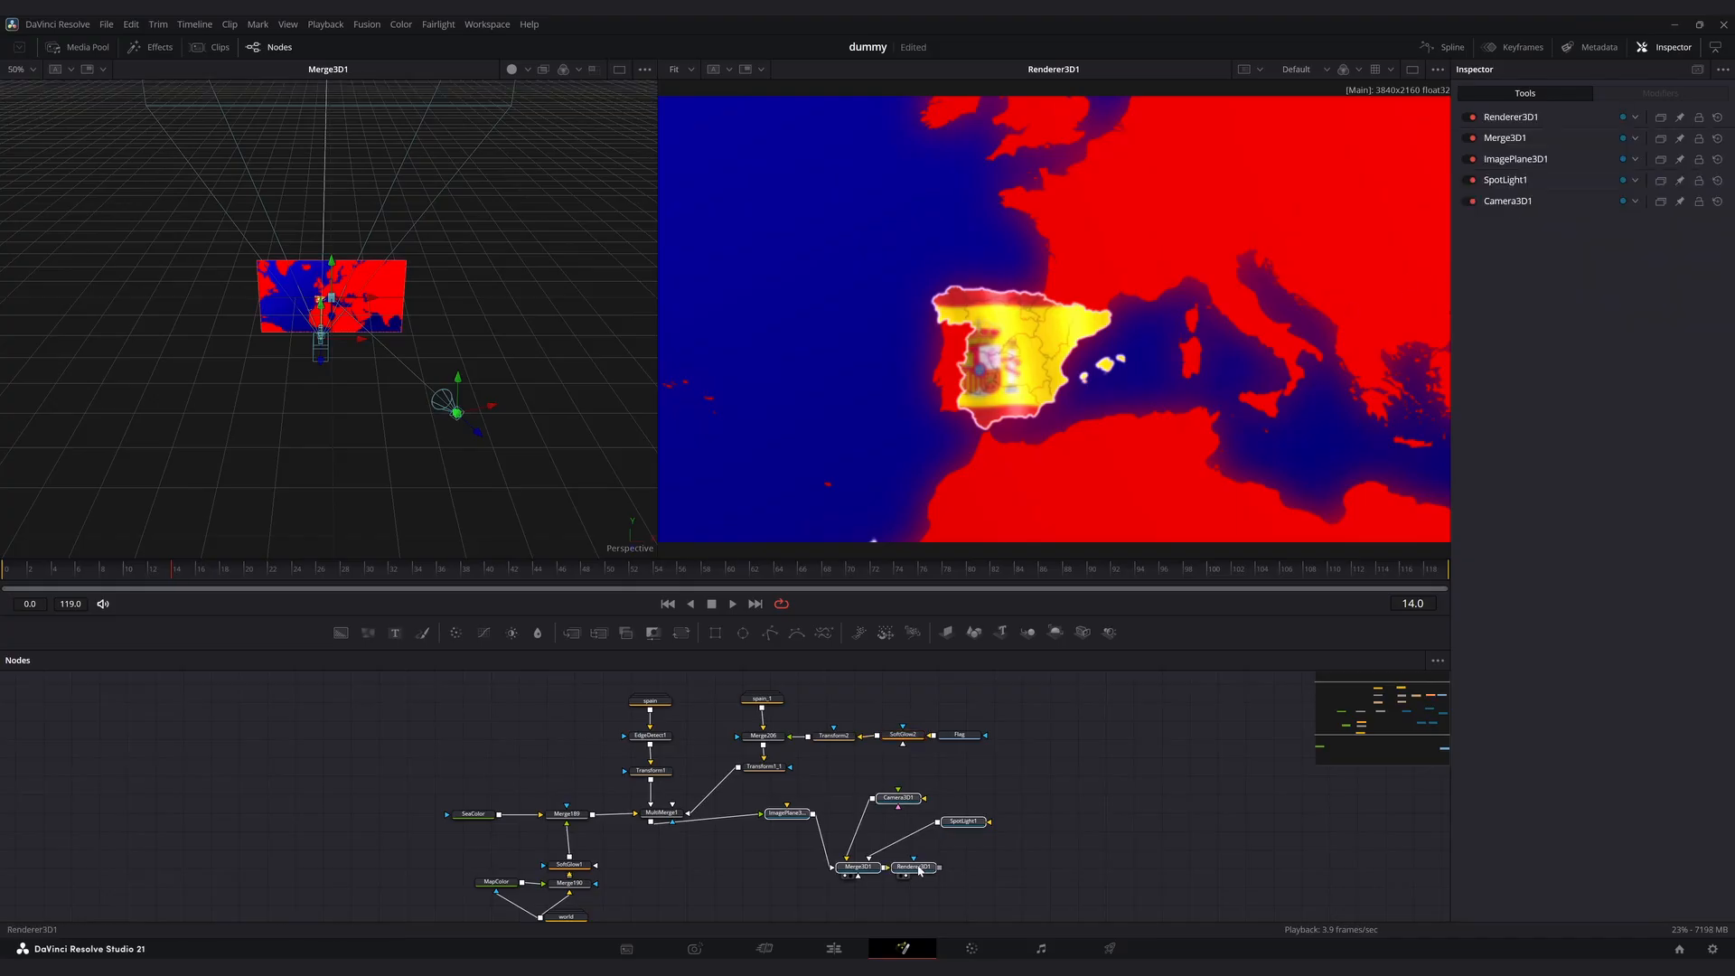
# Add a Text3D node reading SPAIN connected to Merge3D1, with the text moved in front of the map plane.
pyautogui.moveTo(914, 869); pyautogui.dragTo(1001, 869)
pyautogui.click(810, 743)
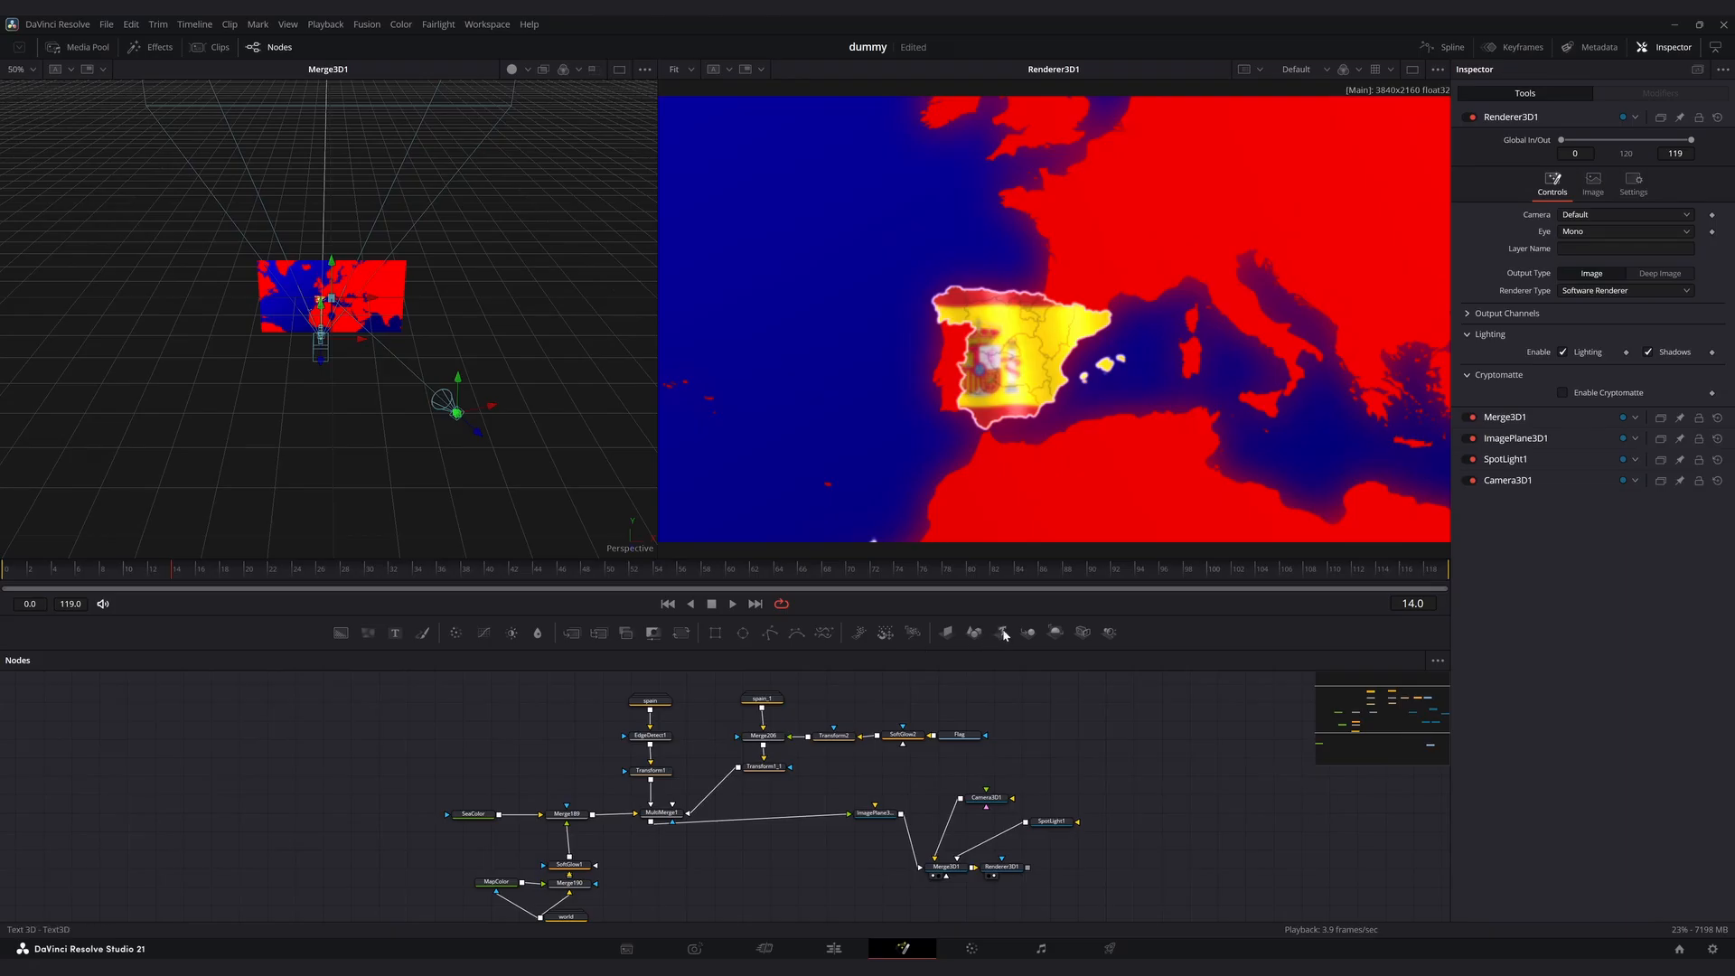
pyautogui.moveTo(1005, 636); pyautogui.dragTo(847, 892)
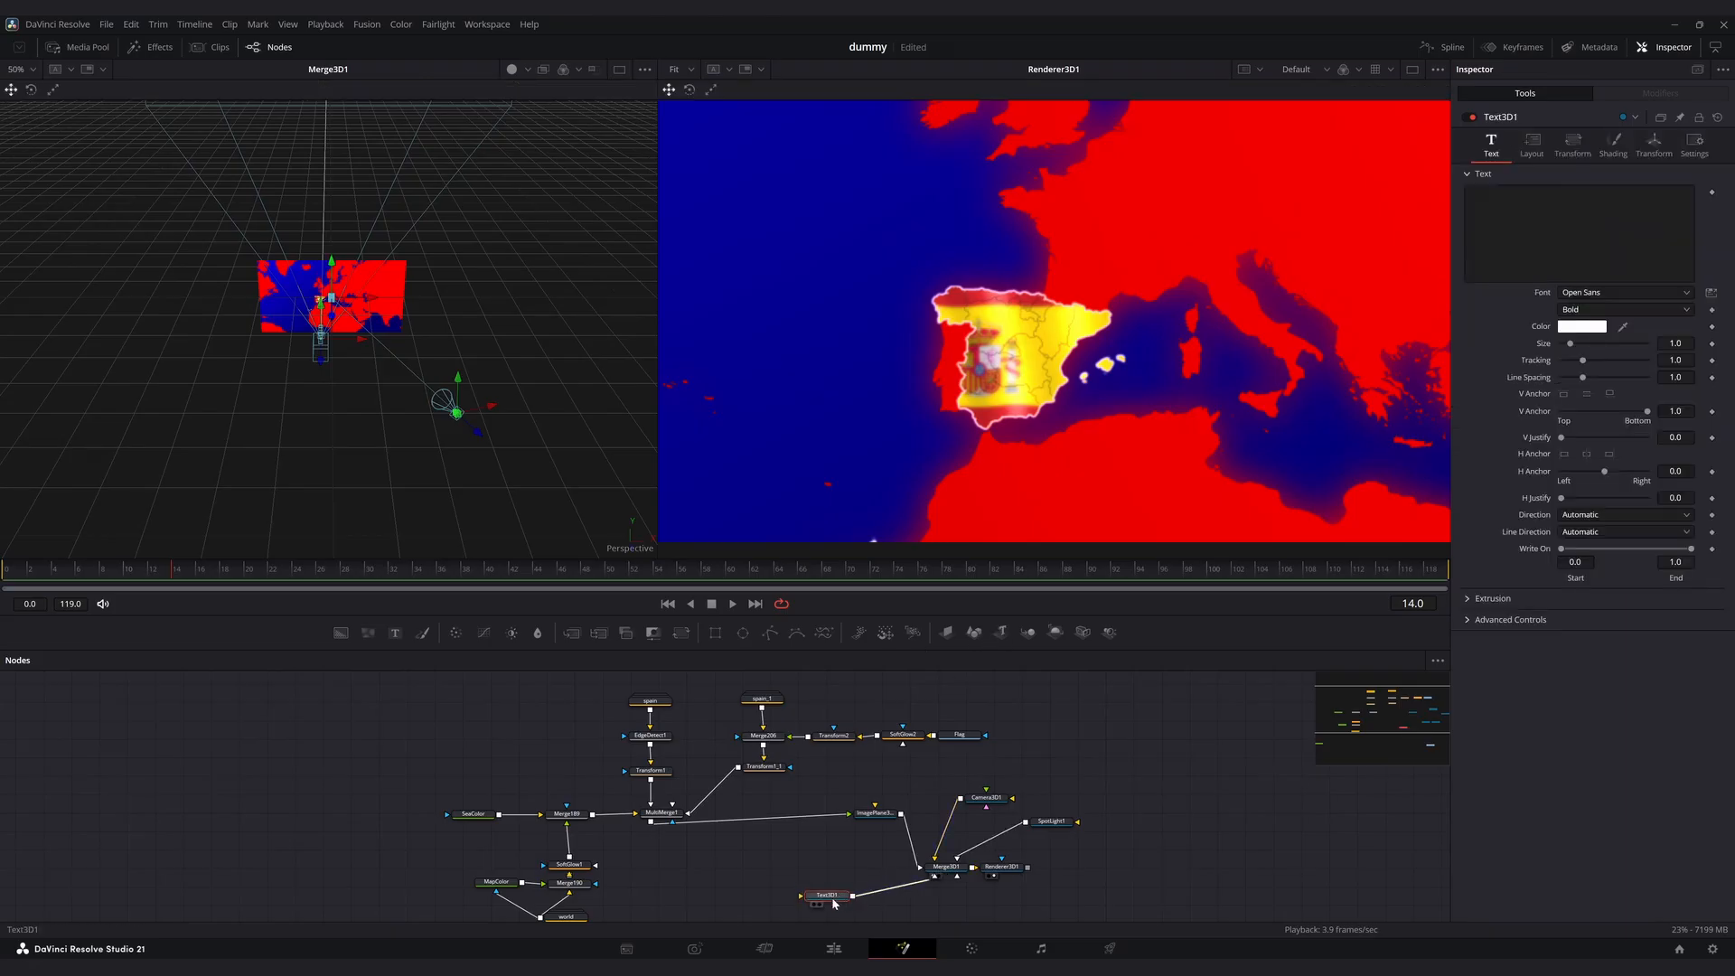
pyautogui.write('SPAIN')
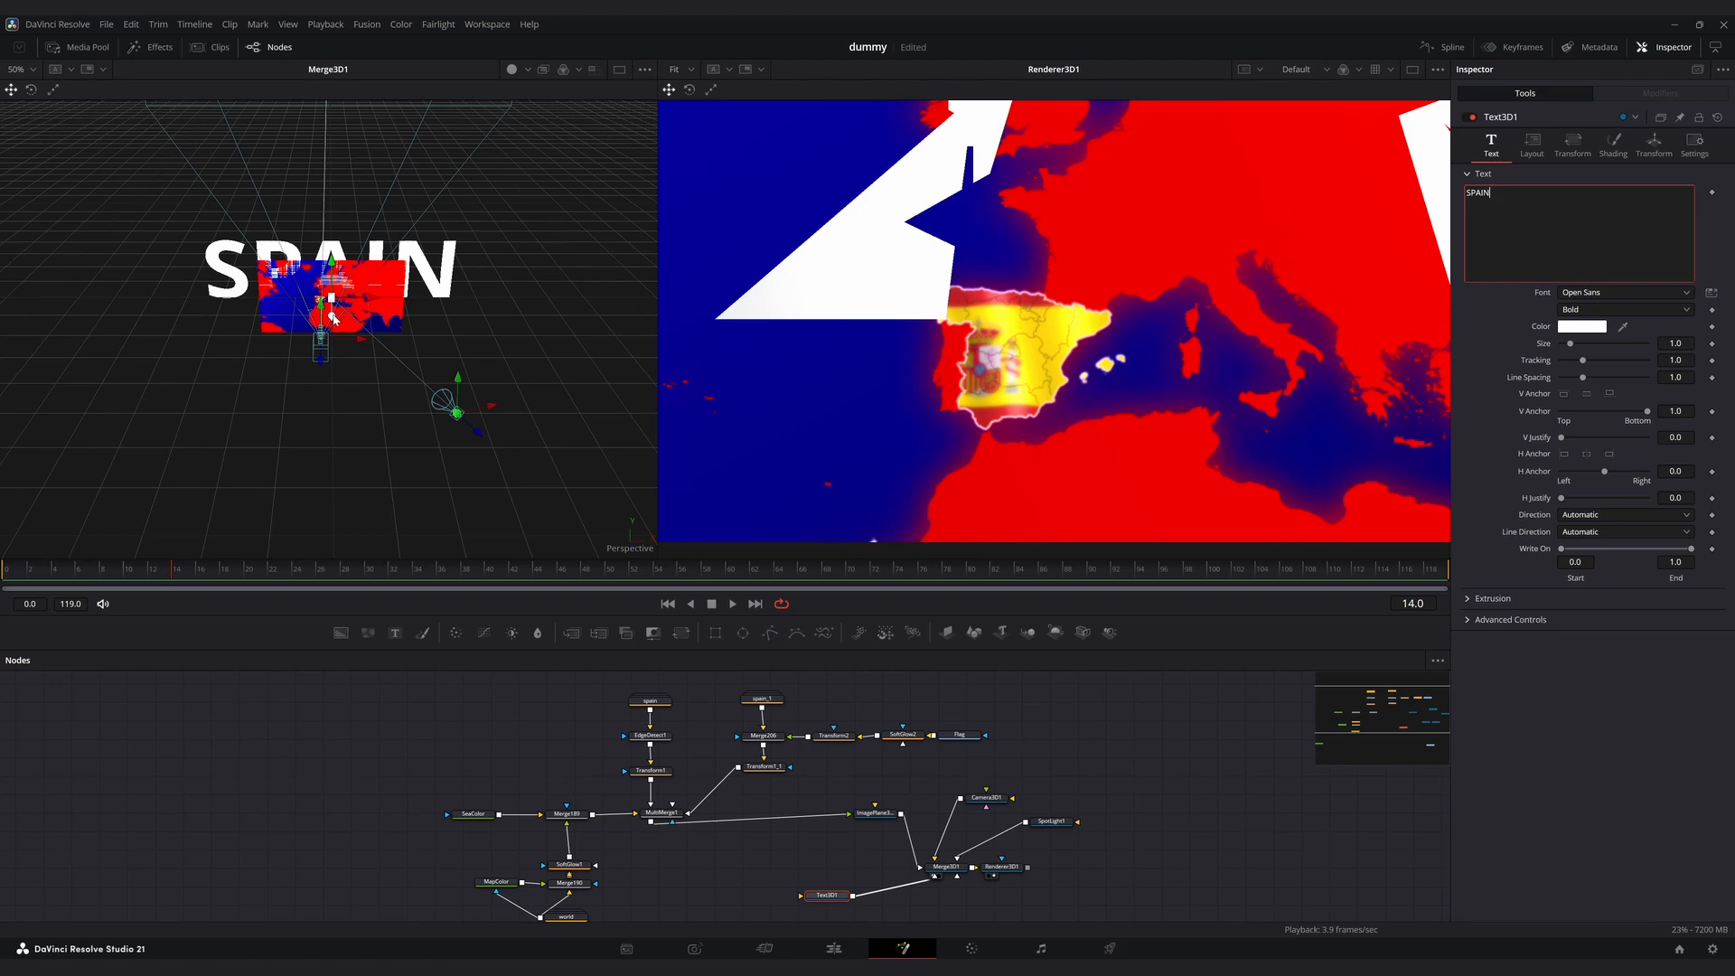
pyautogui.moveTo(332, 317); pyautogui.dragTo(334, 341)
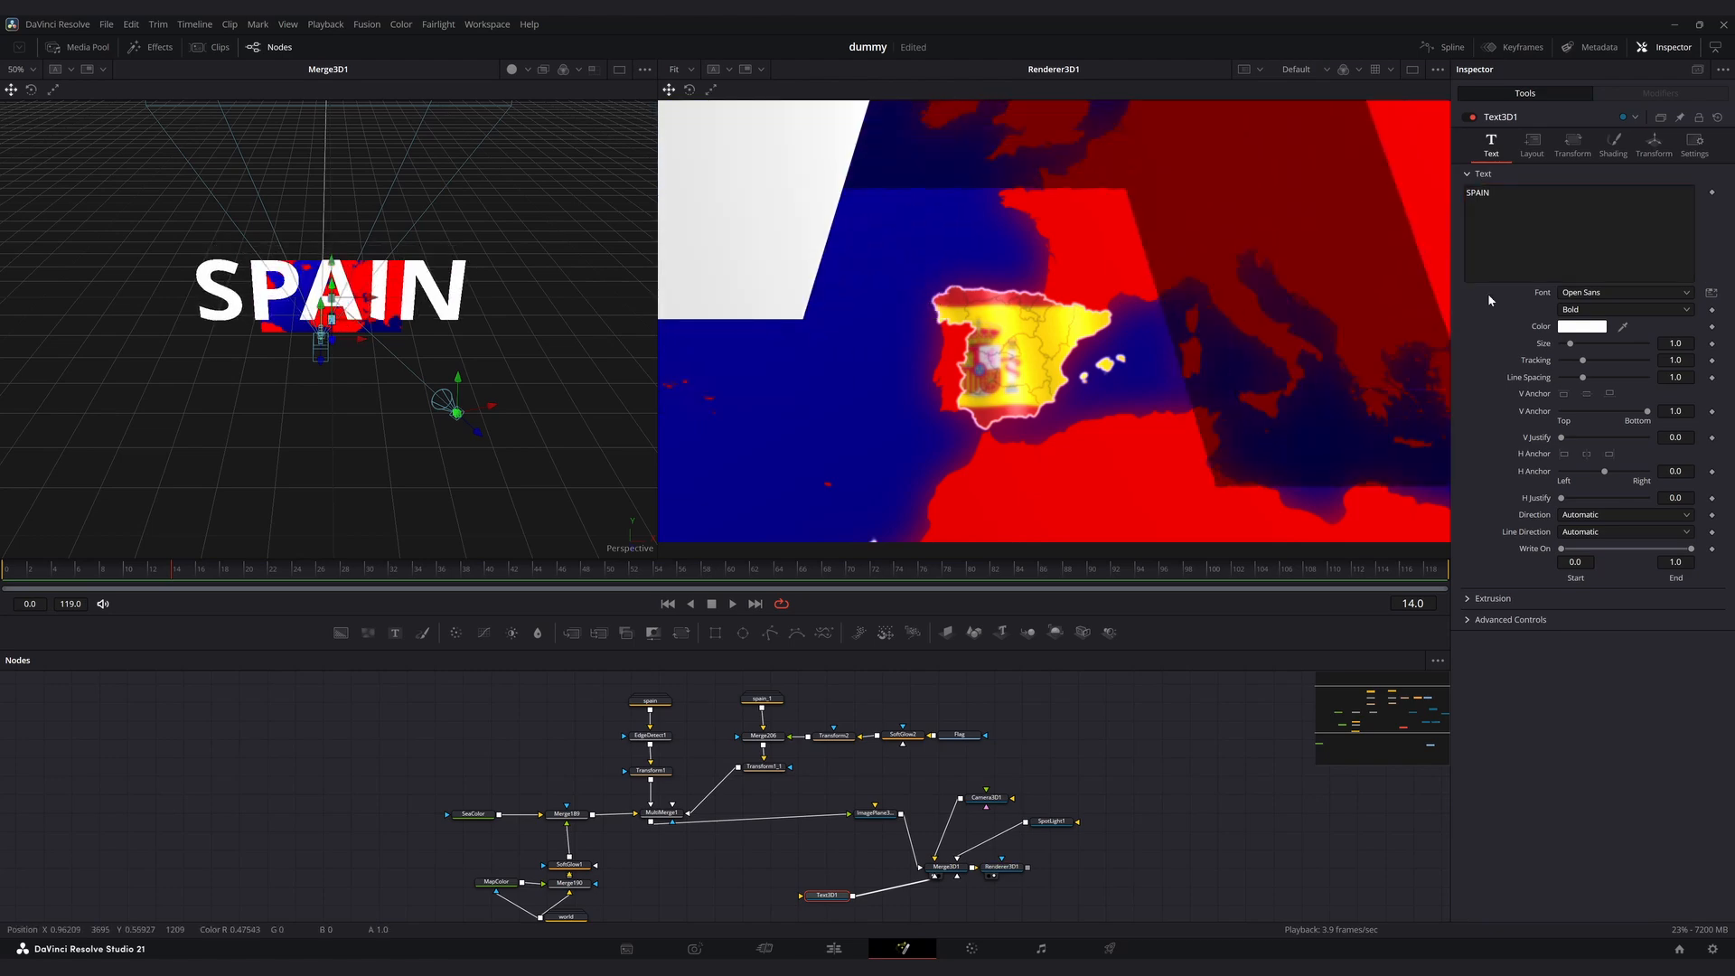
# Set the SPAIN text's font to Younger Love and reduce its size.
pyautogui.click(1624, 292)
pyautogui.scroll(-10, 1647, 457)
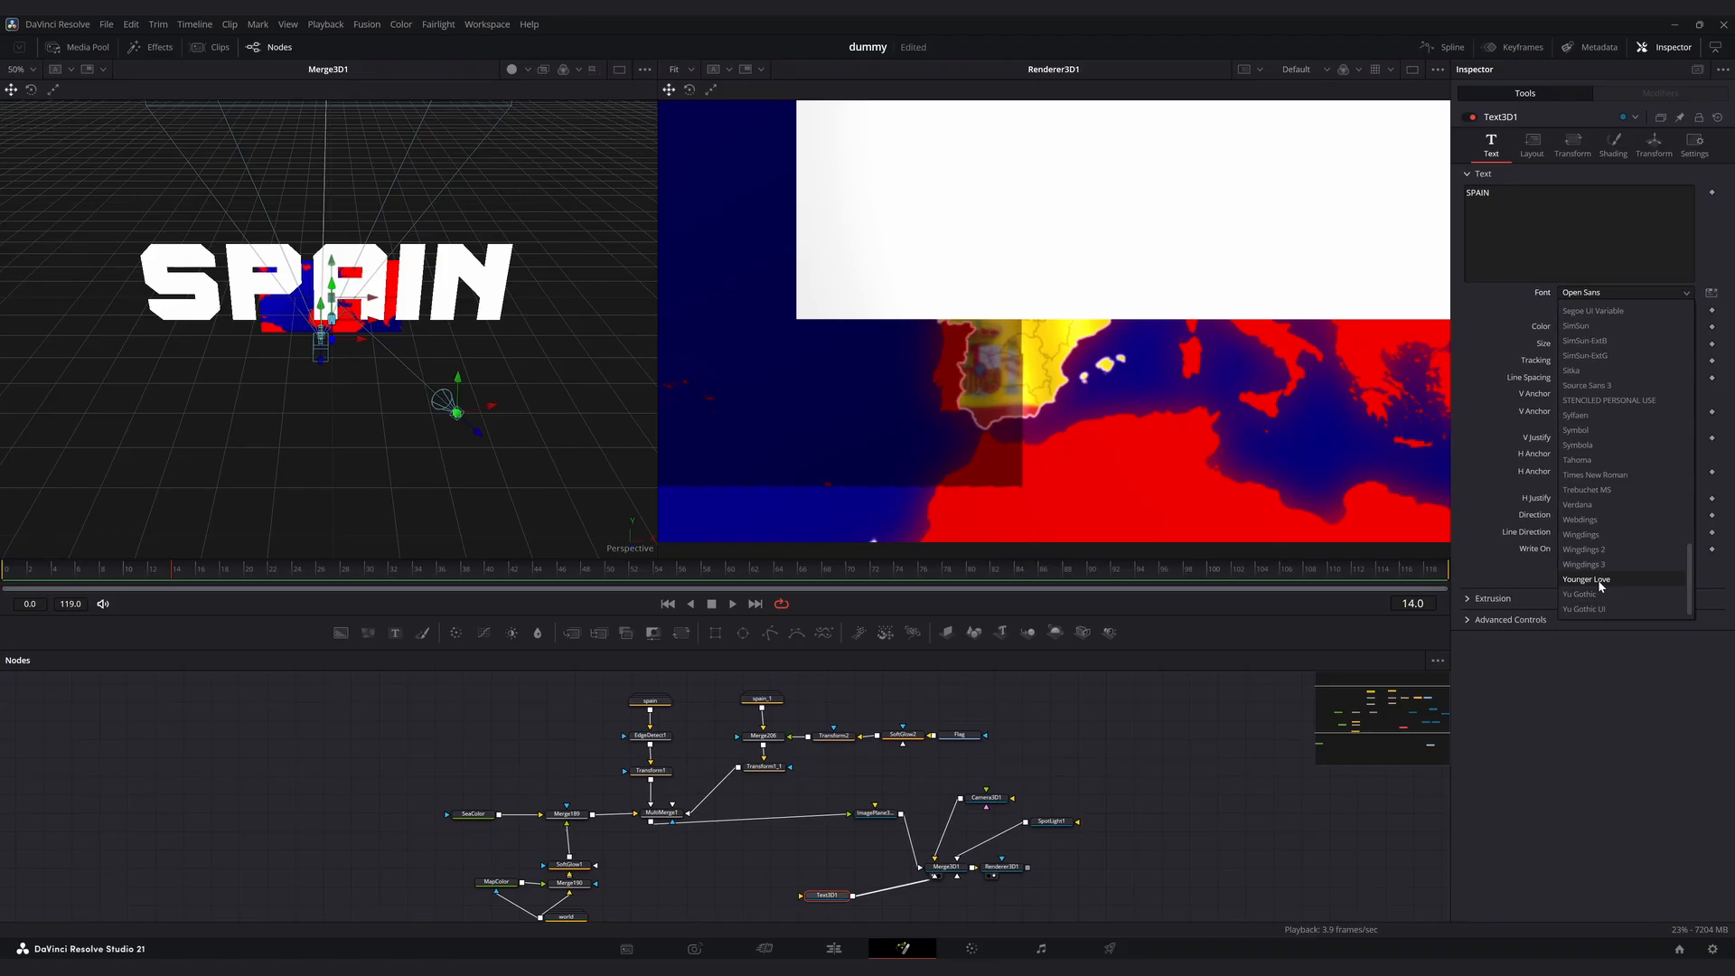
pyautogui.click(1600, 586)
pyautogui.moveTo(1619, 346); pyautogui.dragTo(1563, 345)
# Move the SPAIN text in 3D space so it sits close to Spain on the map.
pyautogui.click(1654, 144)
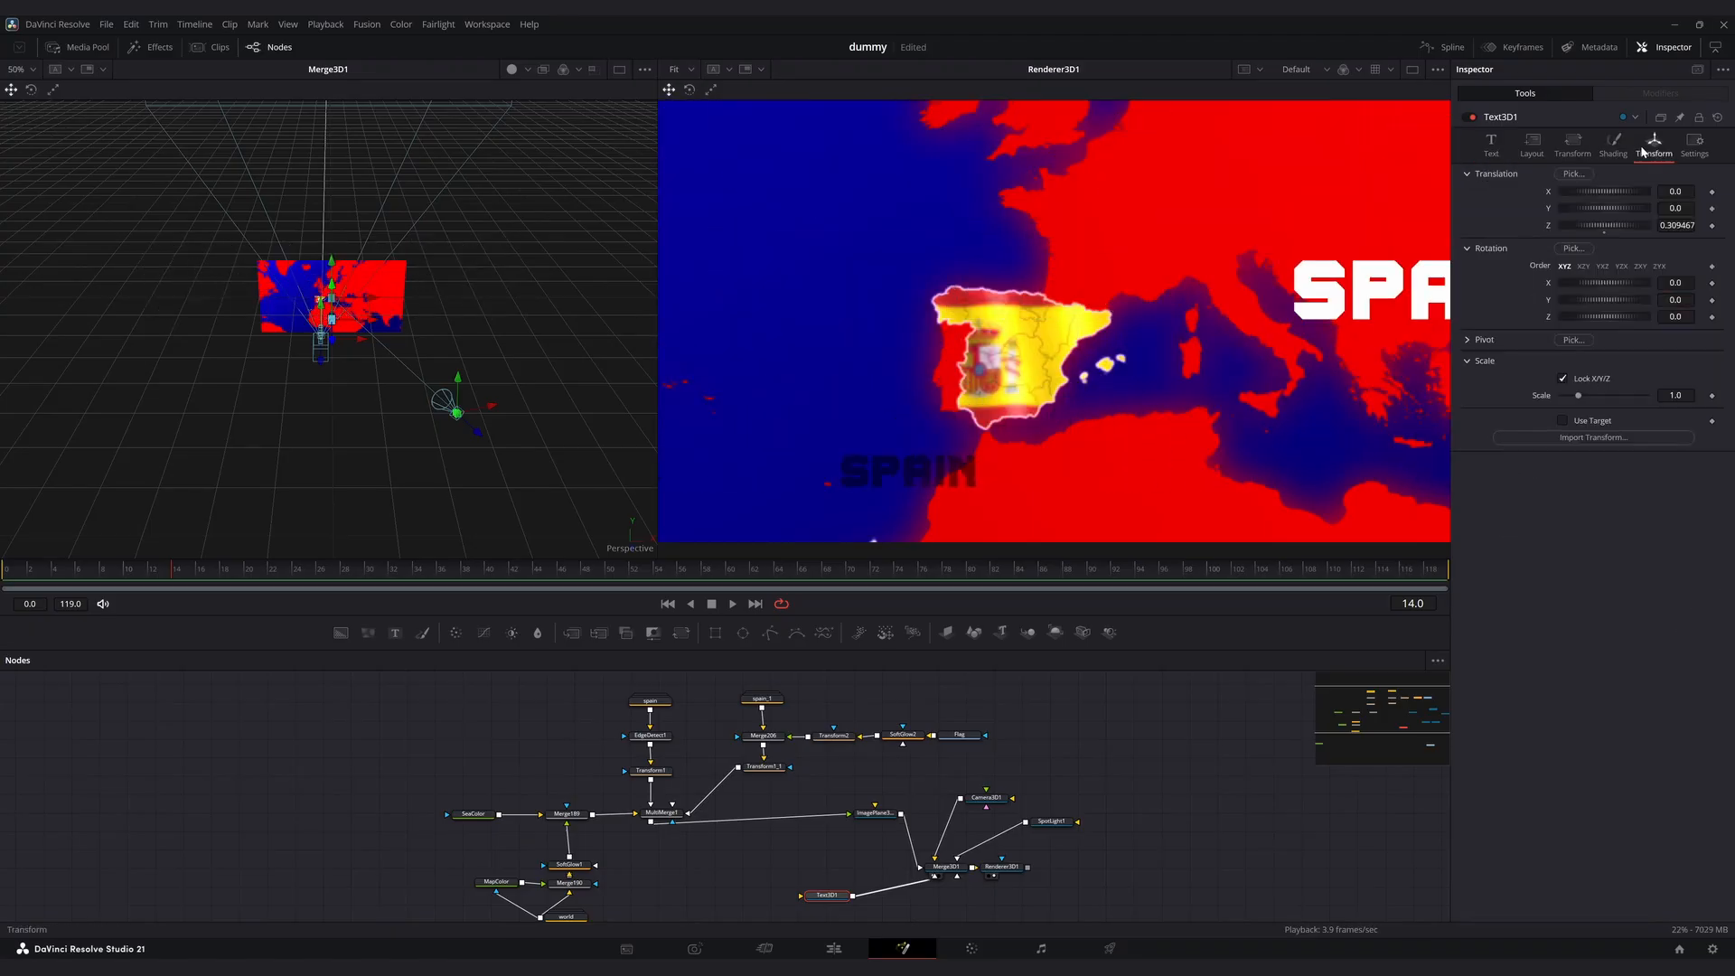
pyautogui.moveTo(358, 322); pyautogui.dragTo(321, 279)
pyautogui.scroll(2, 336, 322)
# Set the SPAIN text's size to 0.05 and its extrusion depth to 0.0709.
pyautogui.click(1490, 144)
pyautogui.moveTo(1674, 343)
pyautogui.mouseDown()
pyautogui.moveTo(1721, 343)
pyautogui.moveTo(1692, 344)
pyautogui.mouseUp()
pyautogui.moveTo(359, 286); pyautogui.dragTo(334, 278)
pyautogui.click(1467, 599)
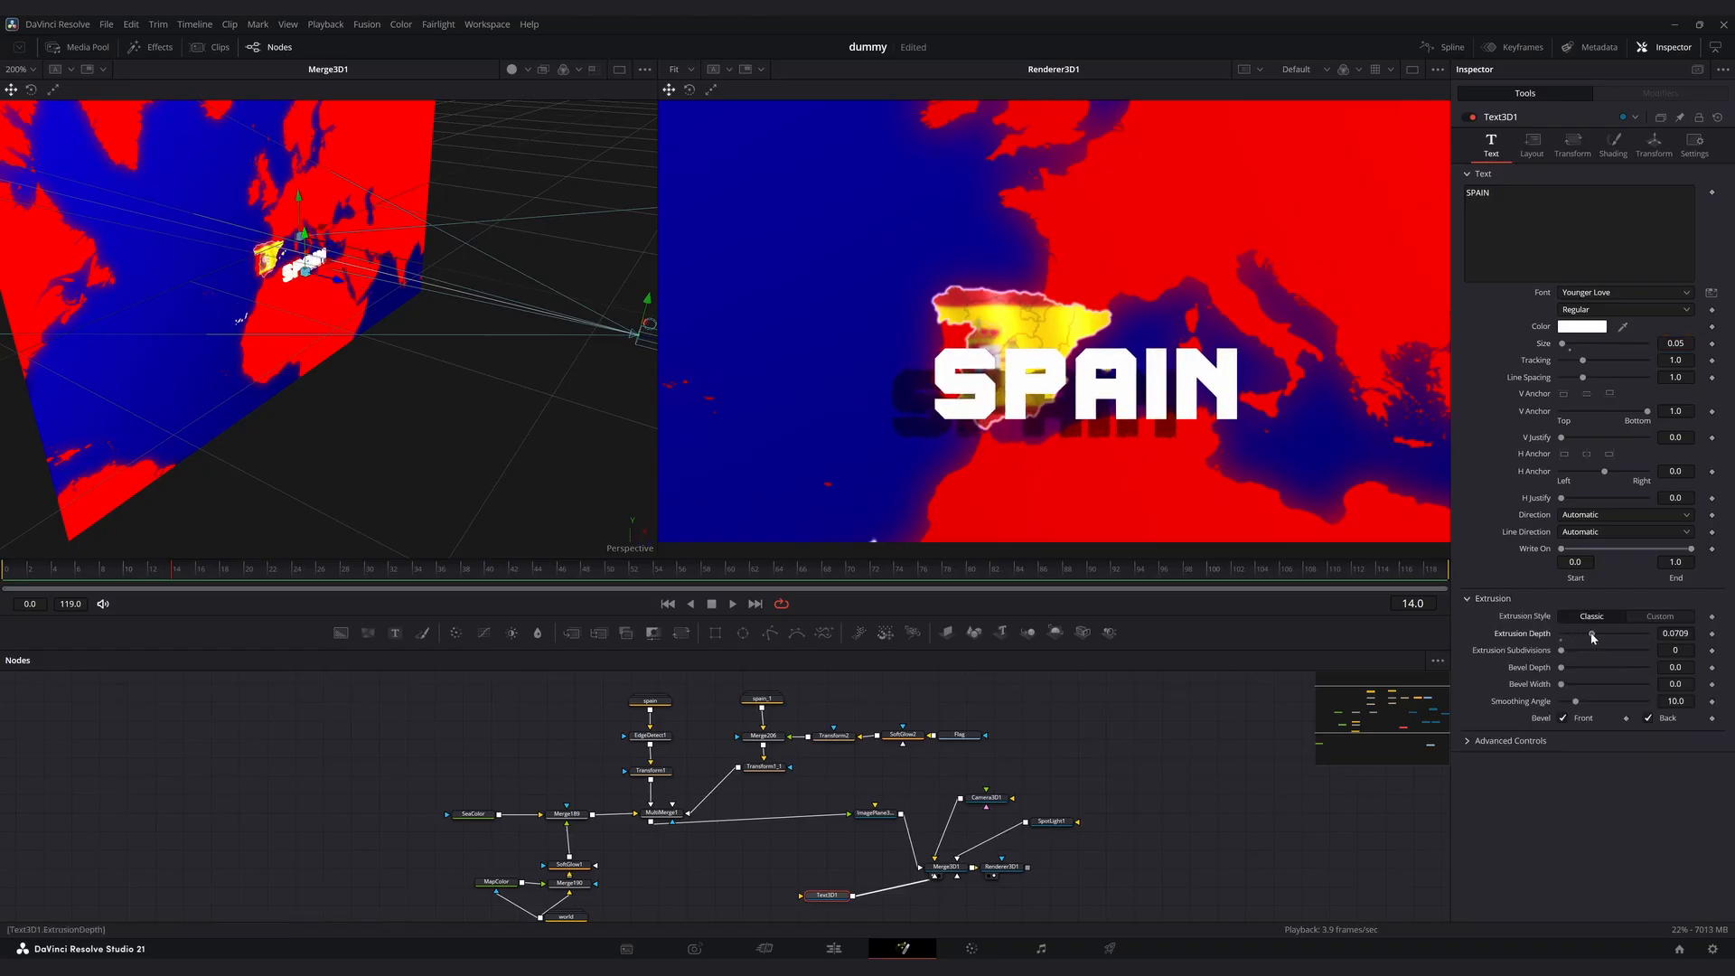
pyautogui.moveTo(535, 396); pyautogui.dragTo(474, 395)
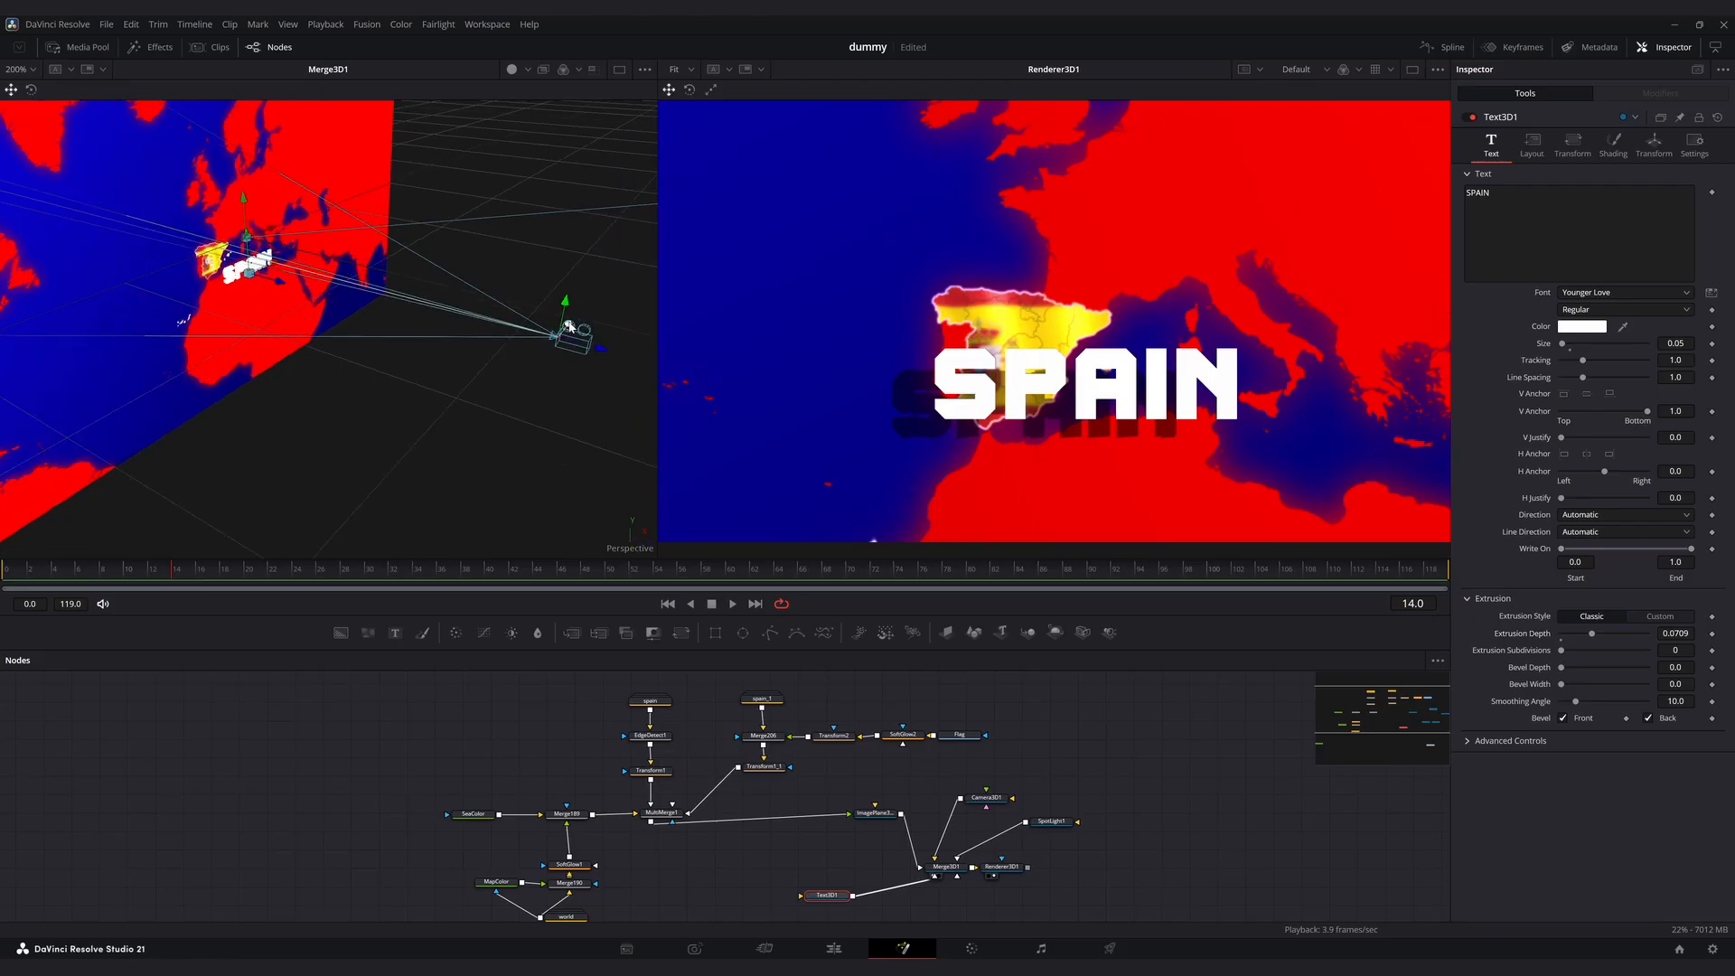
# Move the camera to about X -0.514 and Z 0.427 and enable its Use Target option.
pyautogui.moveTo(571, 319); pyautogui.dragTo(209, 496)
pyautogui.click(1592, 145)
pyautogui.click(1574, 361)
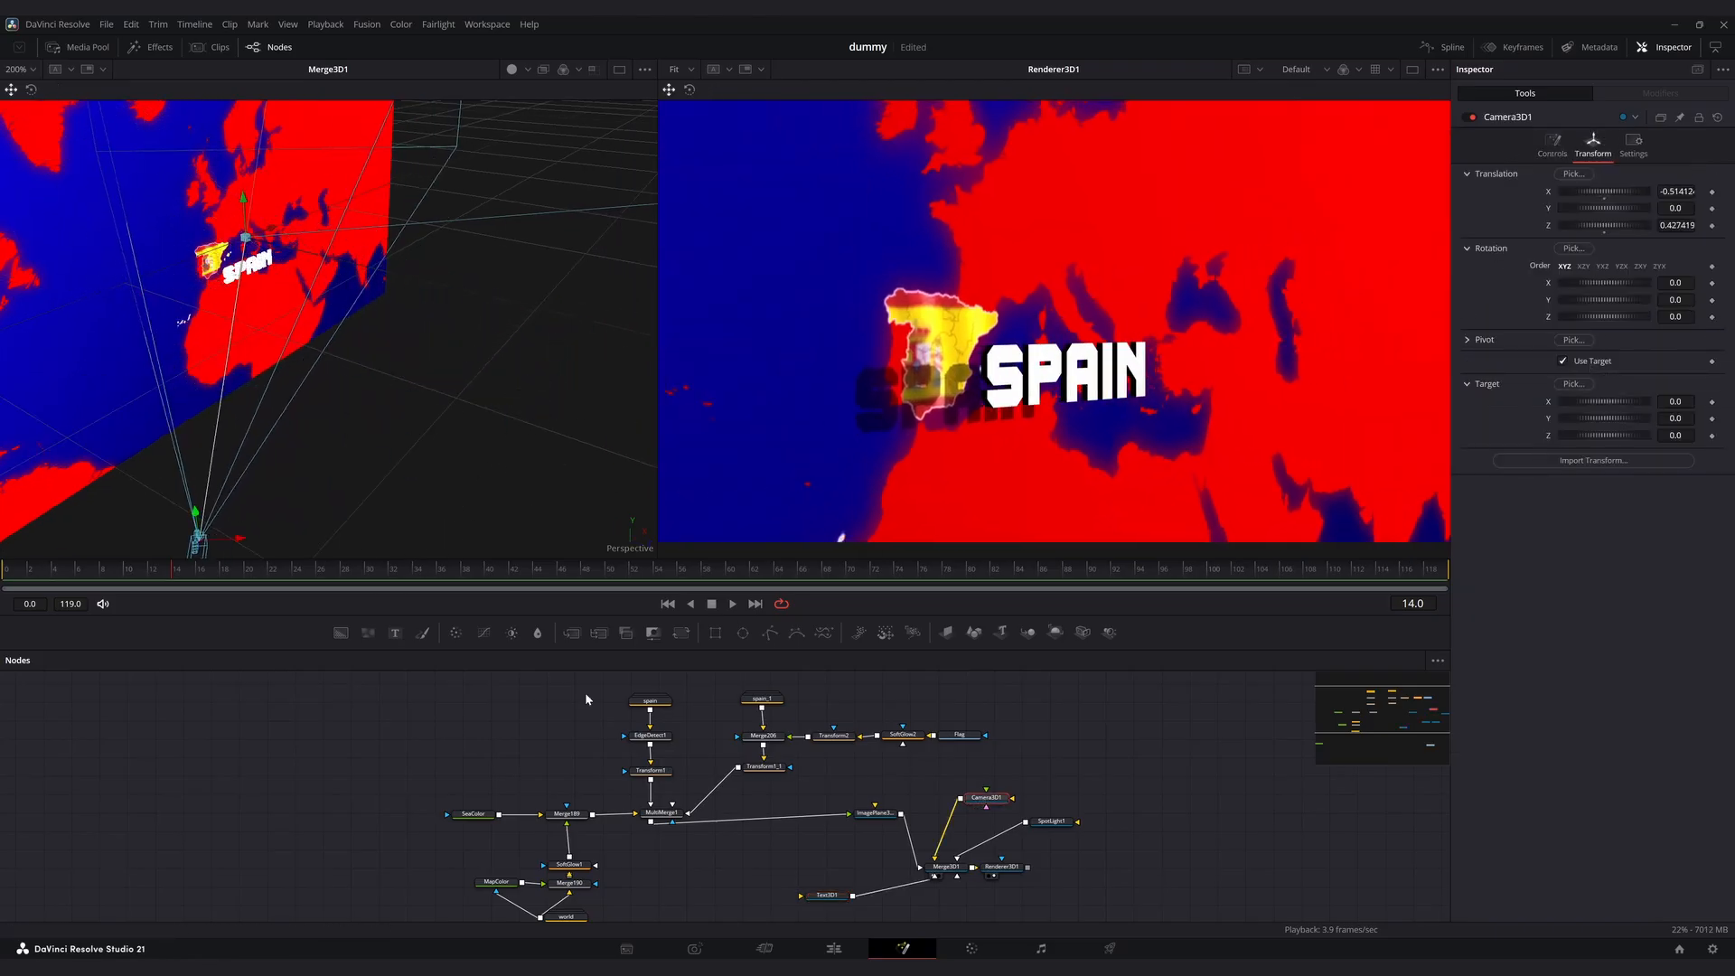
# Bevel the SPAIN text with depth 0.0299 and width 0.0236, and color it yellow #ffff00.
pyautogui.click(827, 895)
pyautogui.moveTo(1569, 672); pyautogui.dragTo(1583, 690)
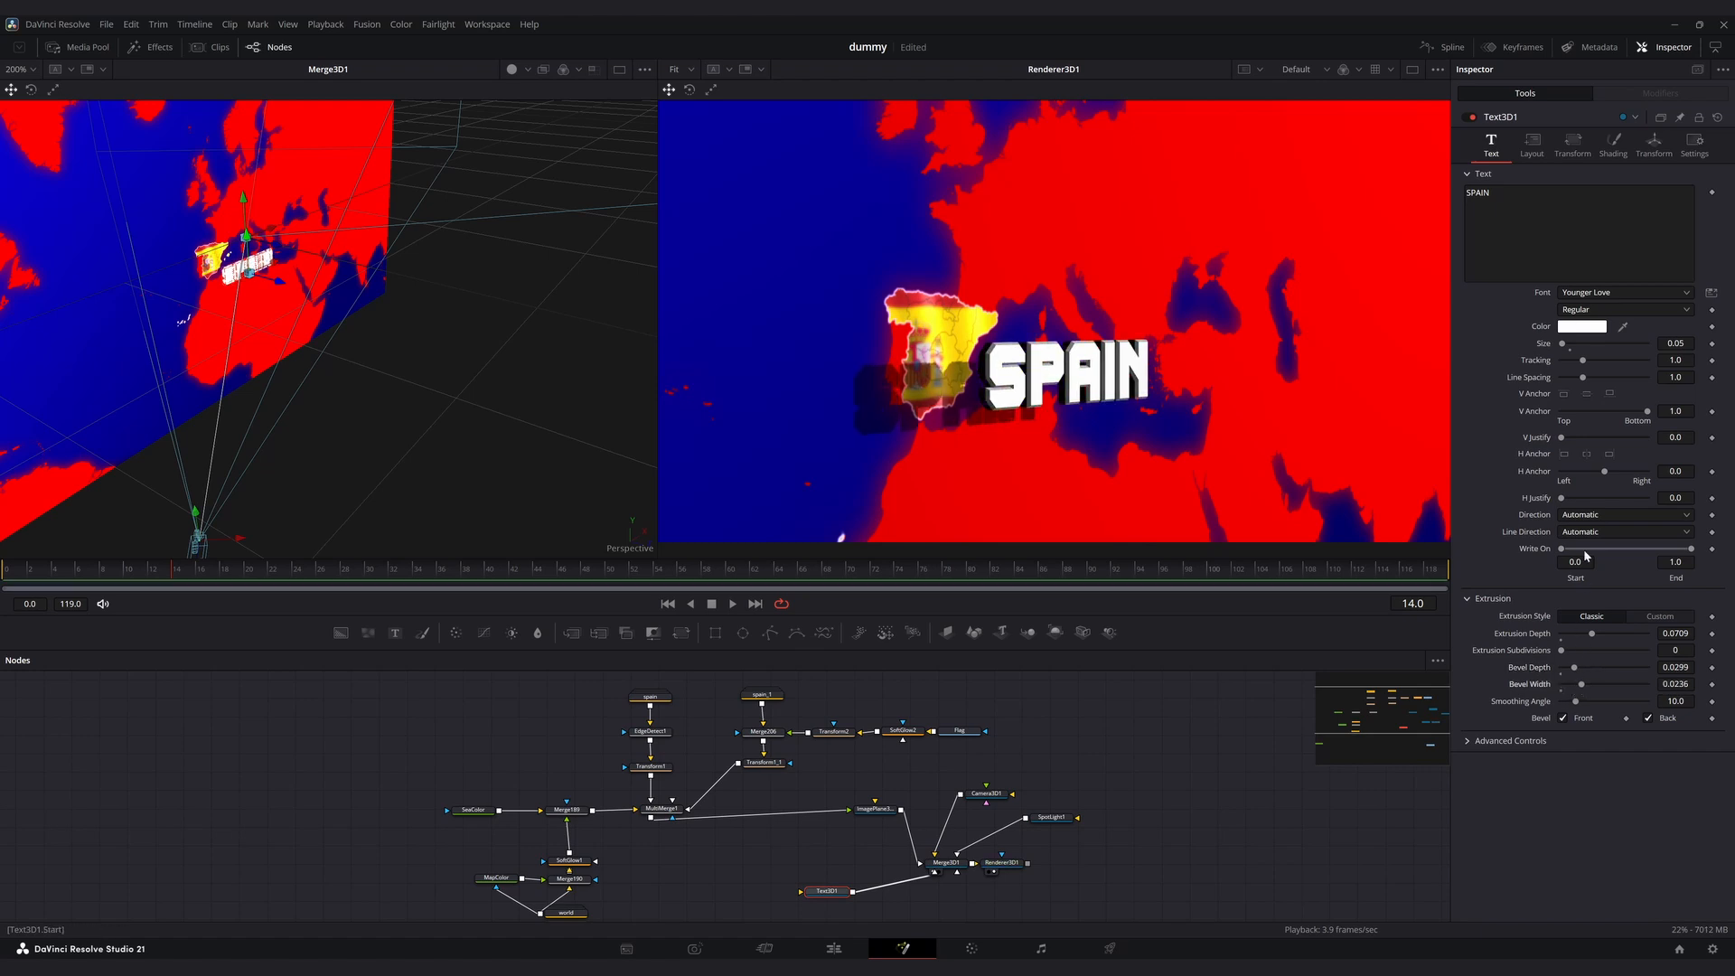
pyautogui.click(1587, 332)
pyautogui.moveTo(1005, 425); pyautogui.dragTo(984, 369)
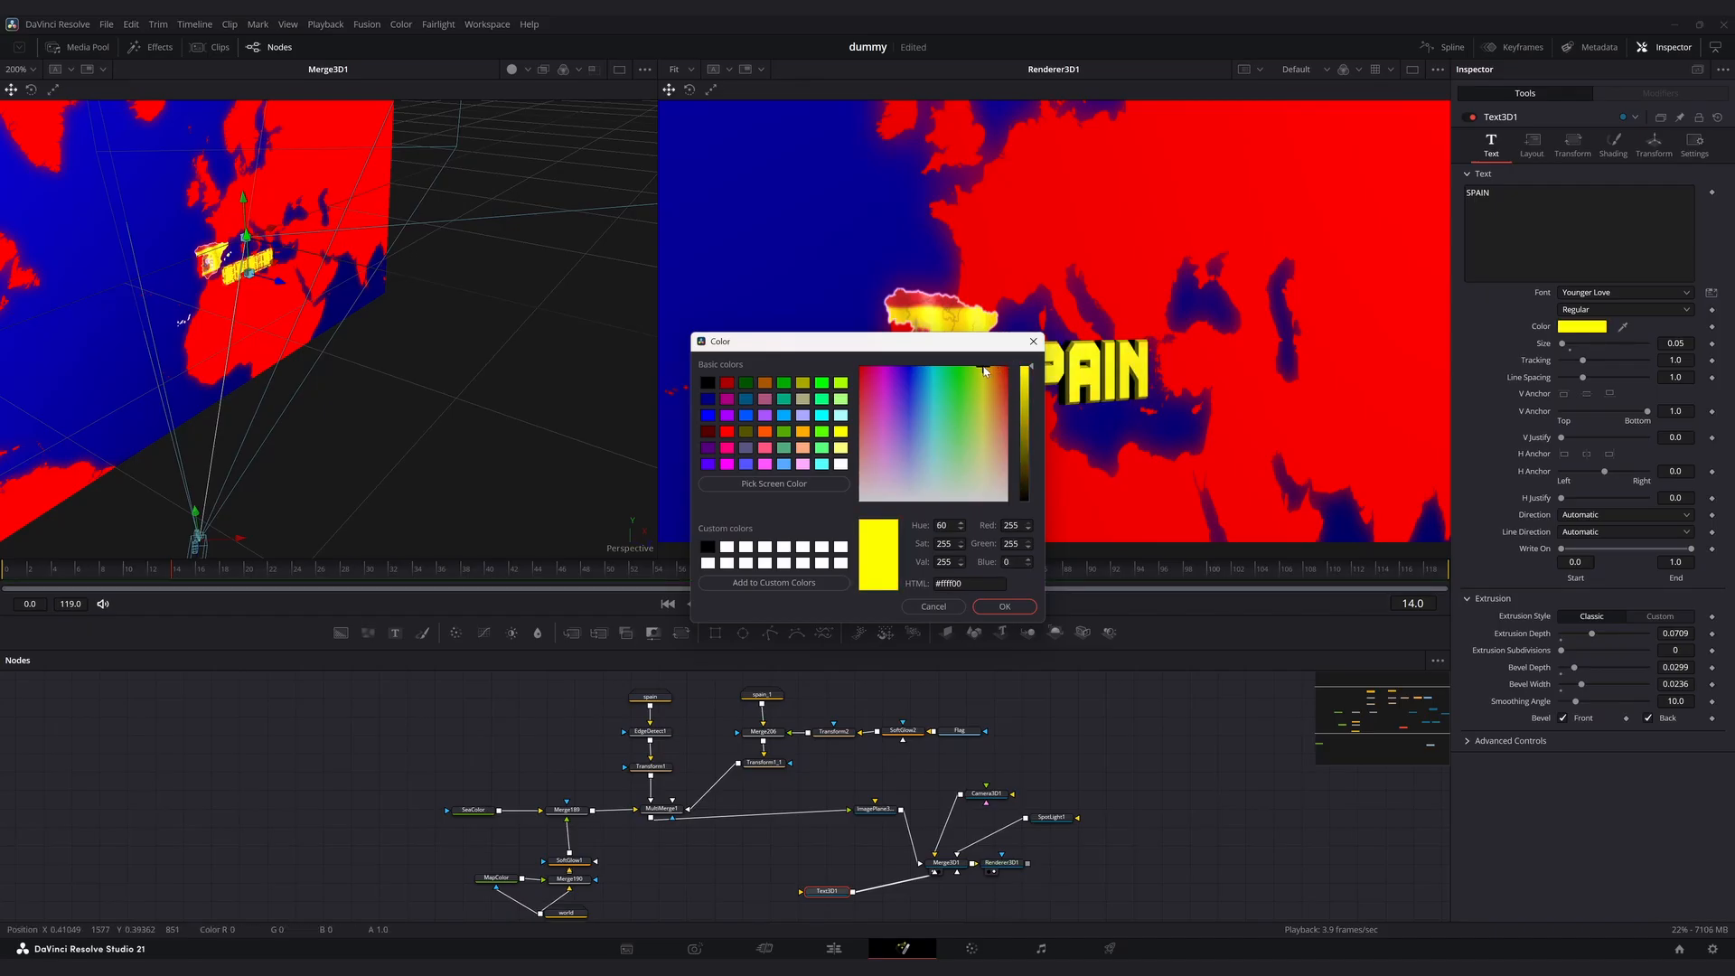
pyautogui.click(1005, 606)
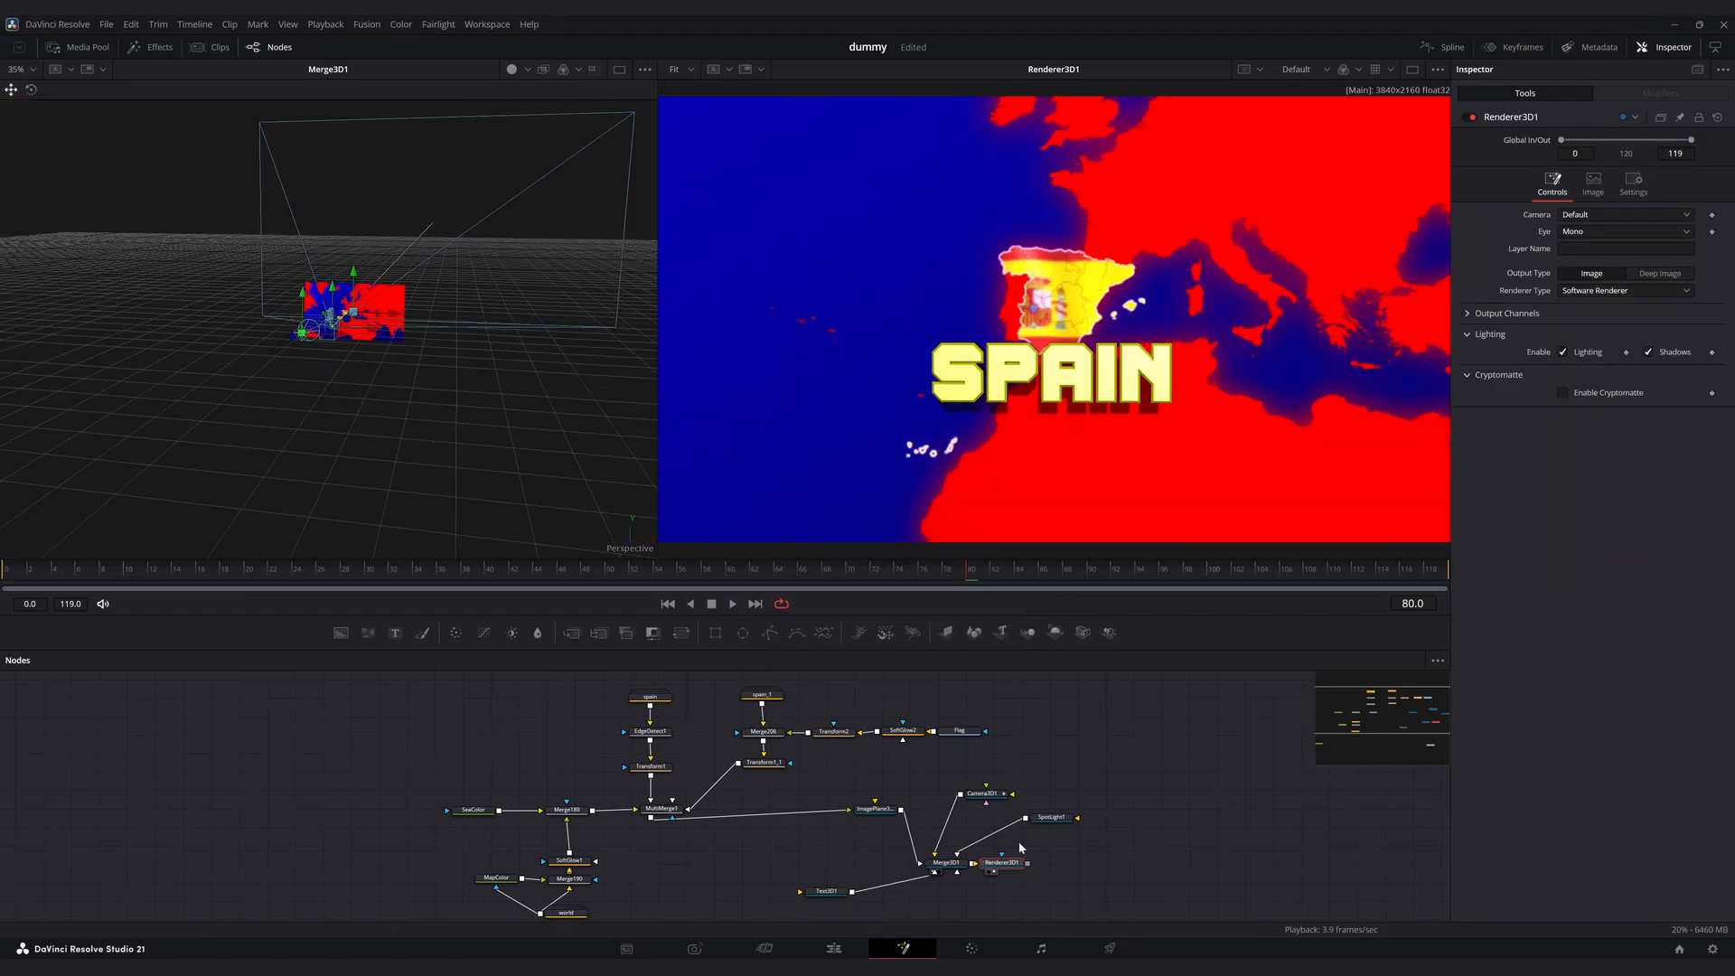
# Turn off shadows in Renderer3D1 and move the spotlight toward the map's eastern side.
pyautogui.click(1649, 352)
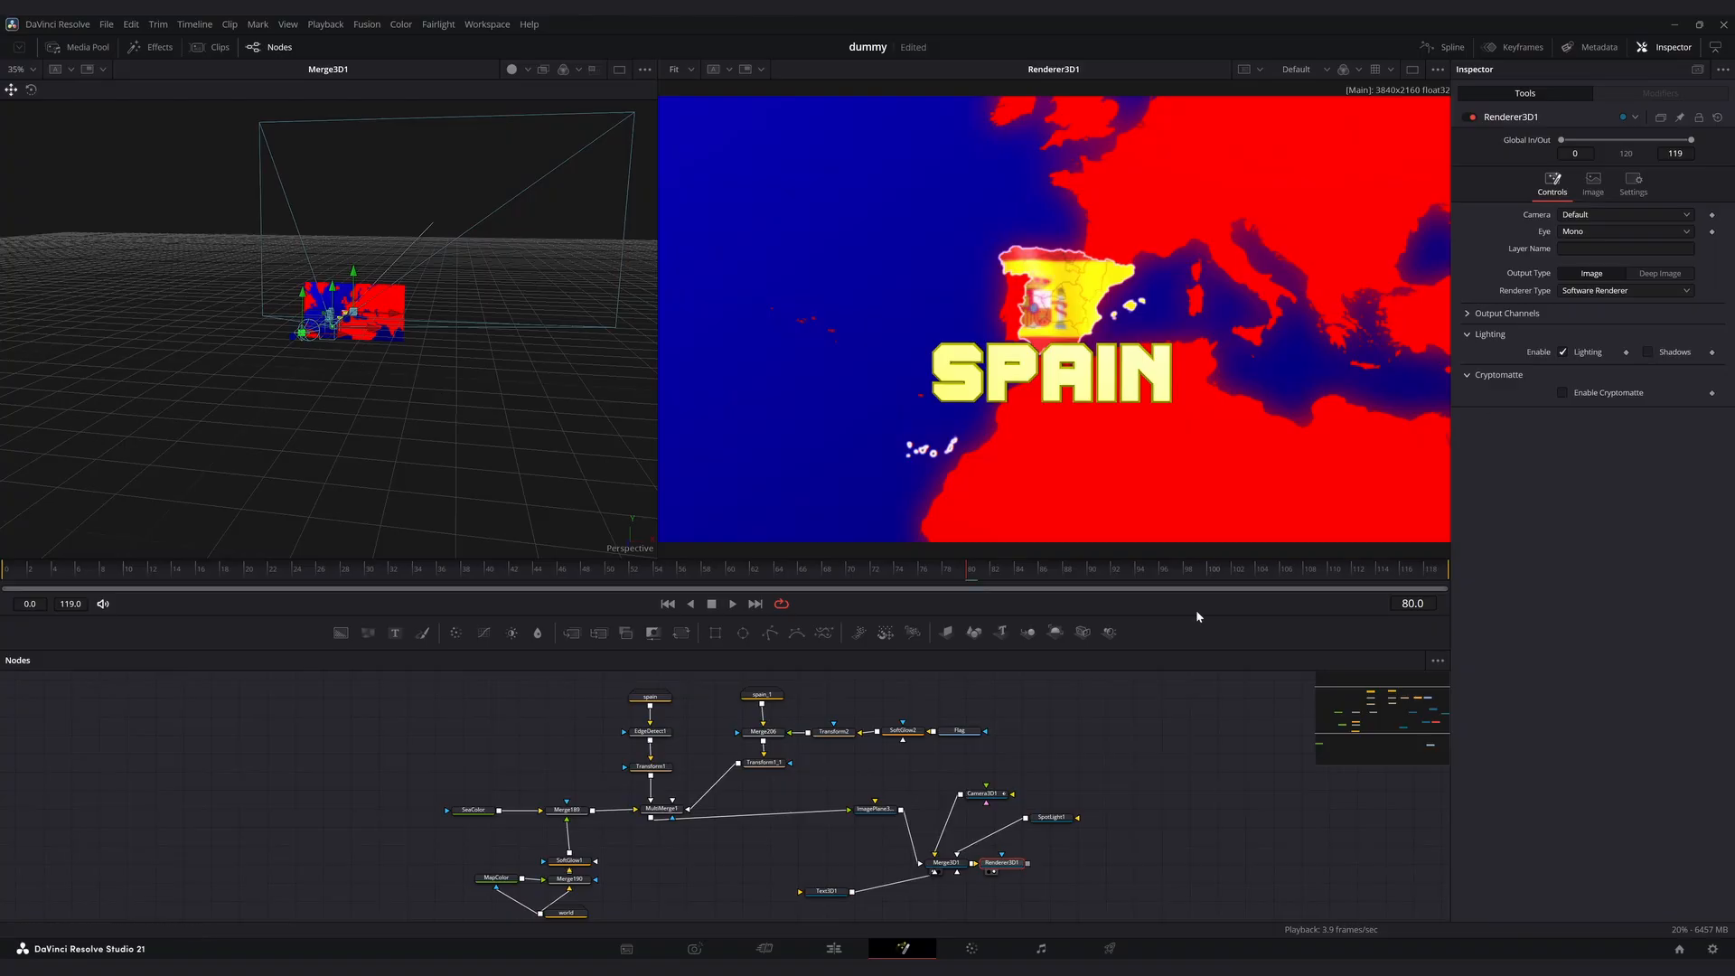
pyautogui.moveTo(328, 286); pyautogui.dragTo(437, 295)
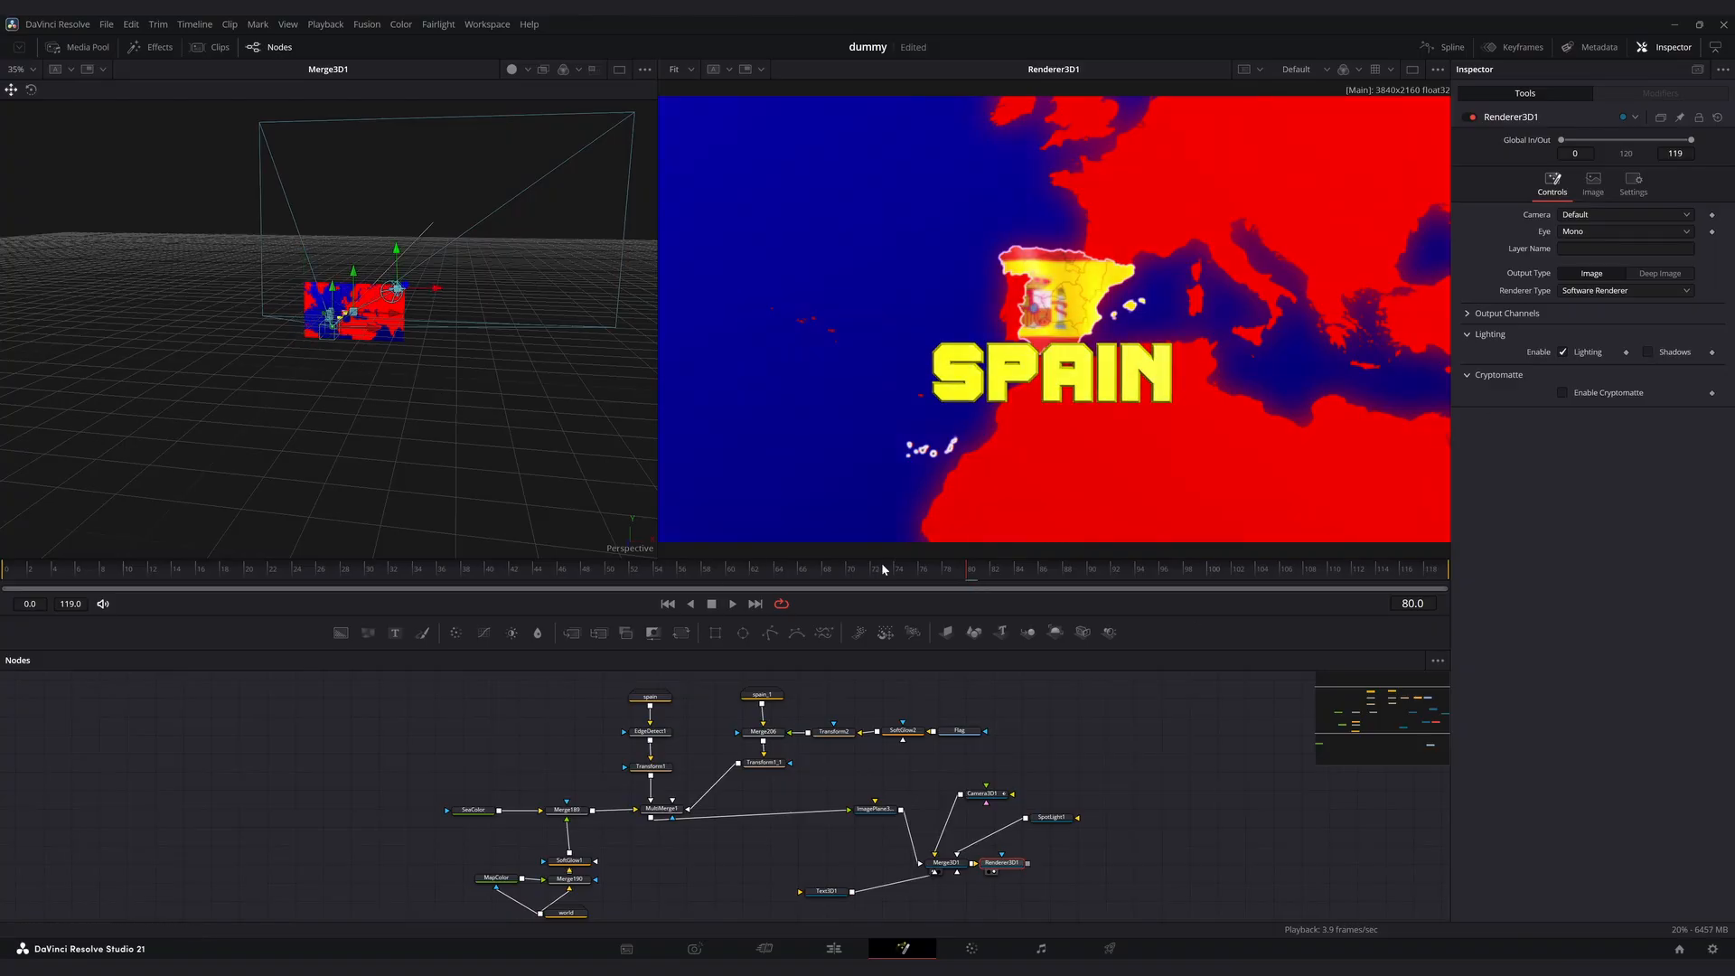
# At frame 0, set the camera's rotation to X -4.0 and Y 5.6.
pyautogui.moveTo(882, 566); pyautogui.dragTo(3, 585)
pyautogui.click(982, 794)
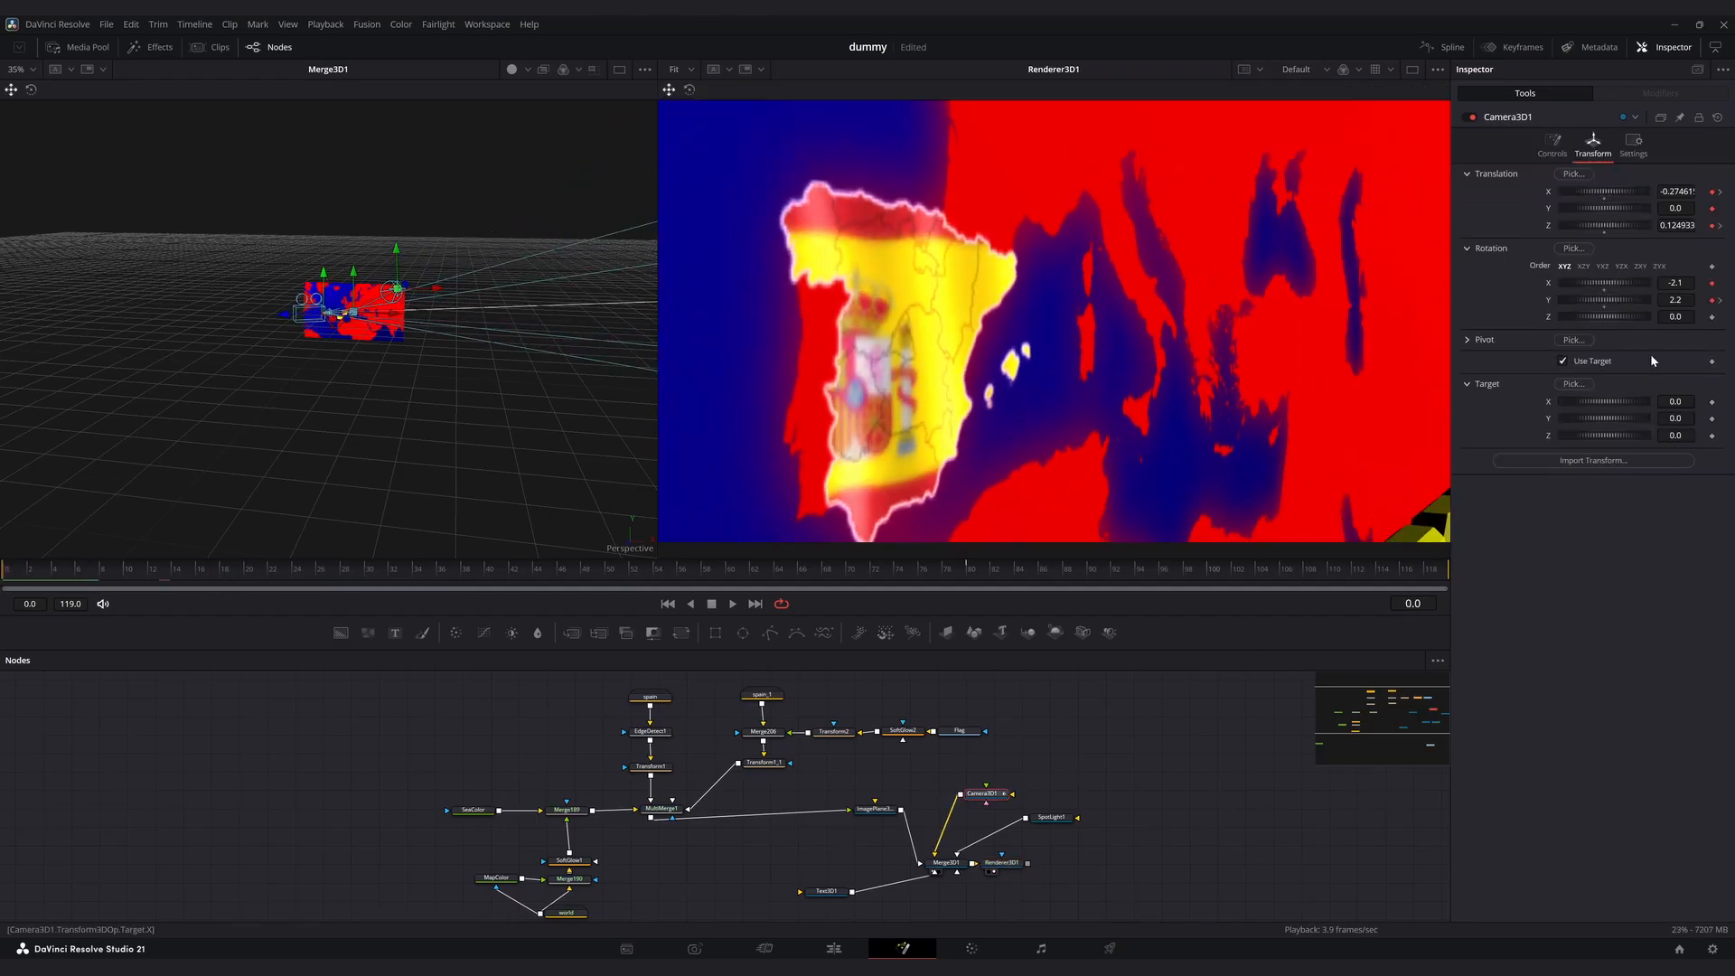
pyautogui.moveTo(1683, 300)
pyautogui.mouseDown()
pyautogui.moveTo(1713, 300)
pyautogui.moveTo(1677, 284)
pyautogui.mouseUp()
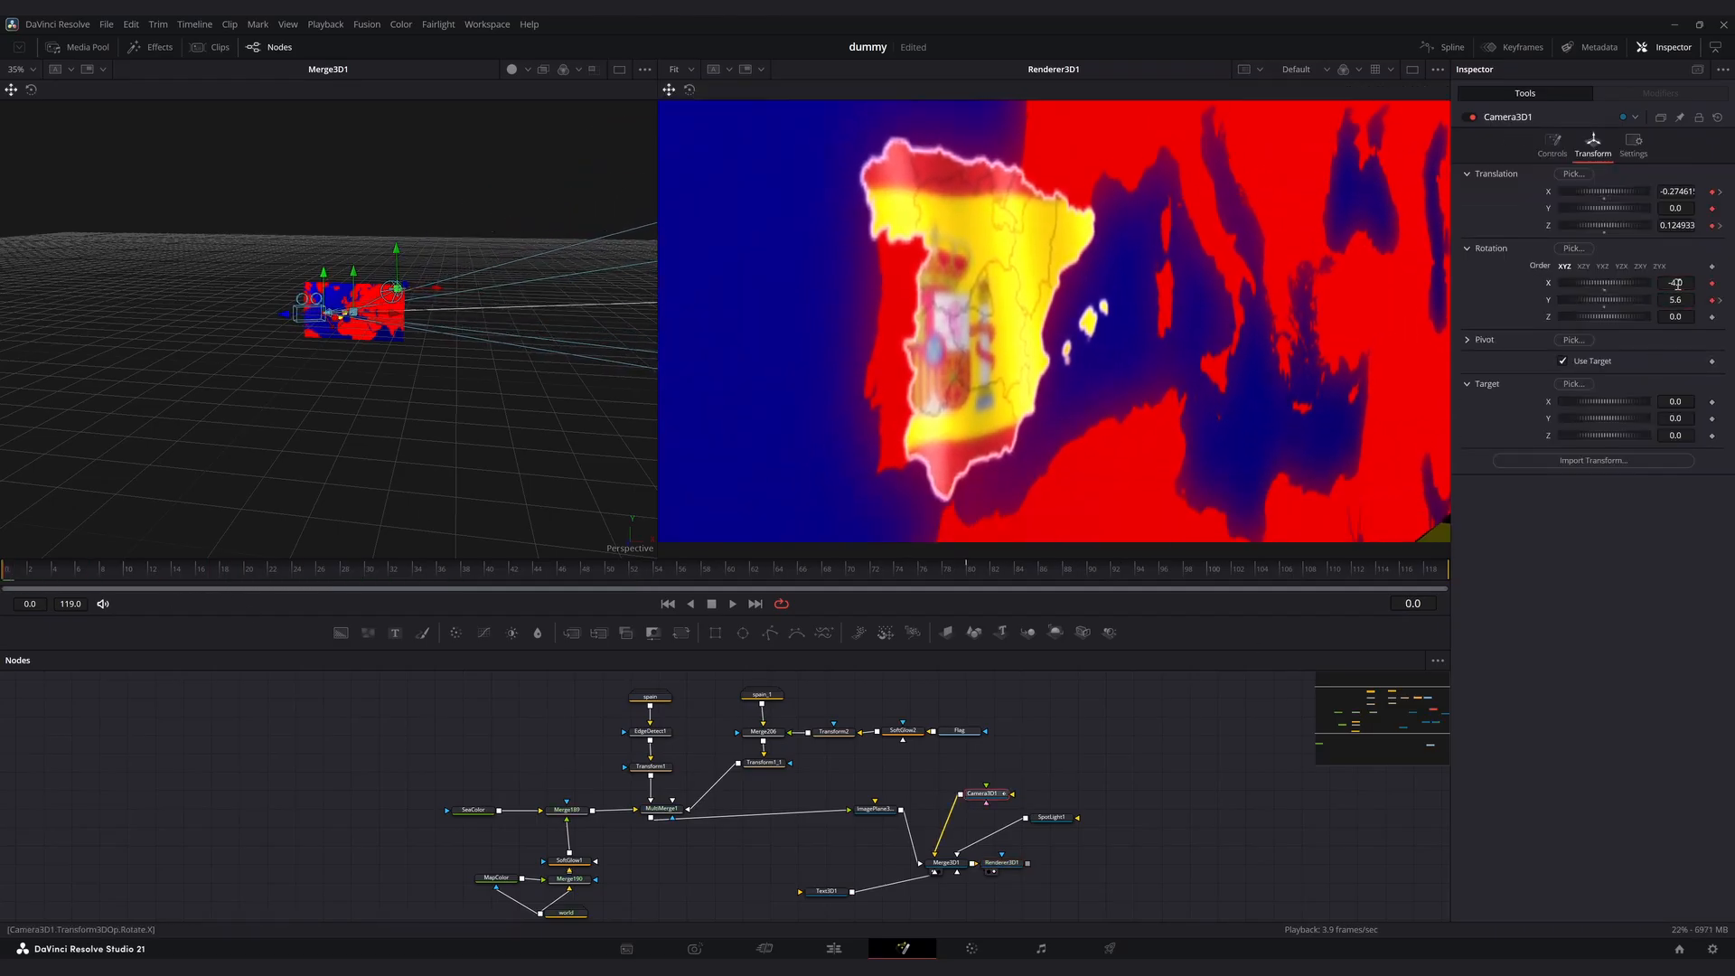
# At frame 80, reposition the camera to about X -0.06, Y -0.02, Z 0.49 with Y rotation 11.0, framing Spain and its title.
pyautogui.moveTo(56, 572); pyautogui.dragTo(467, 579)
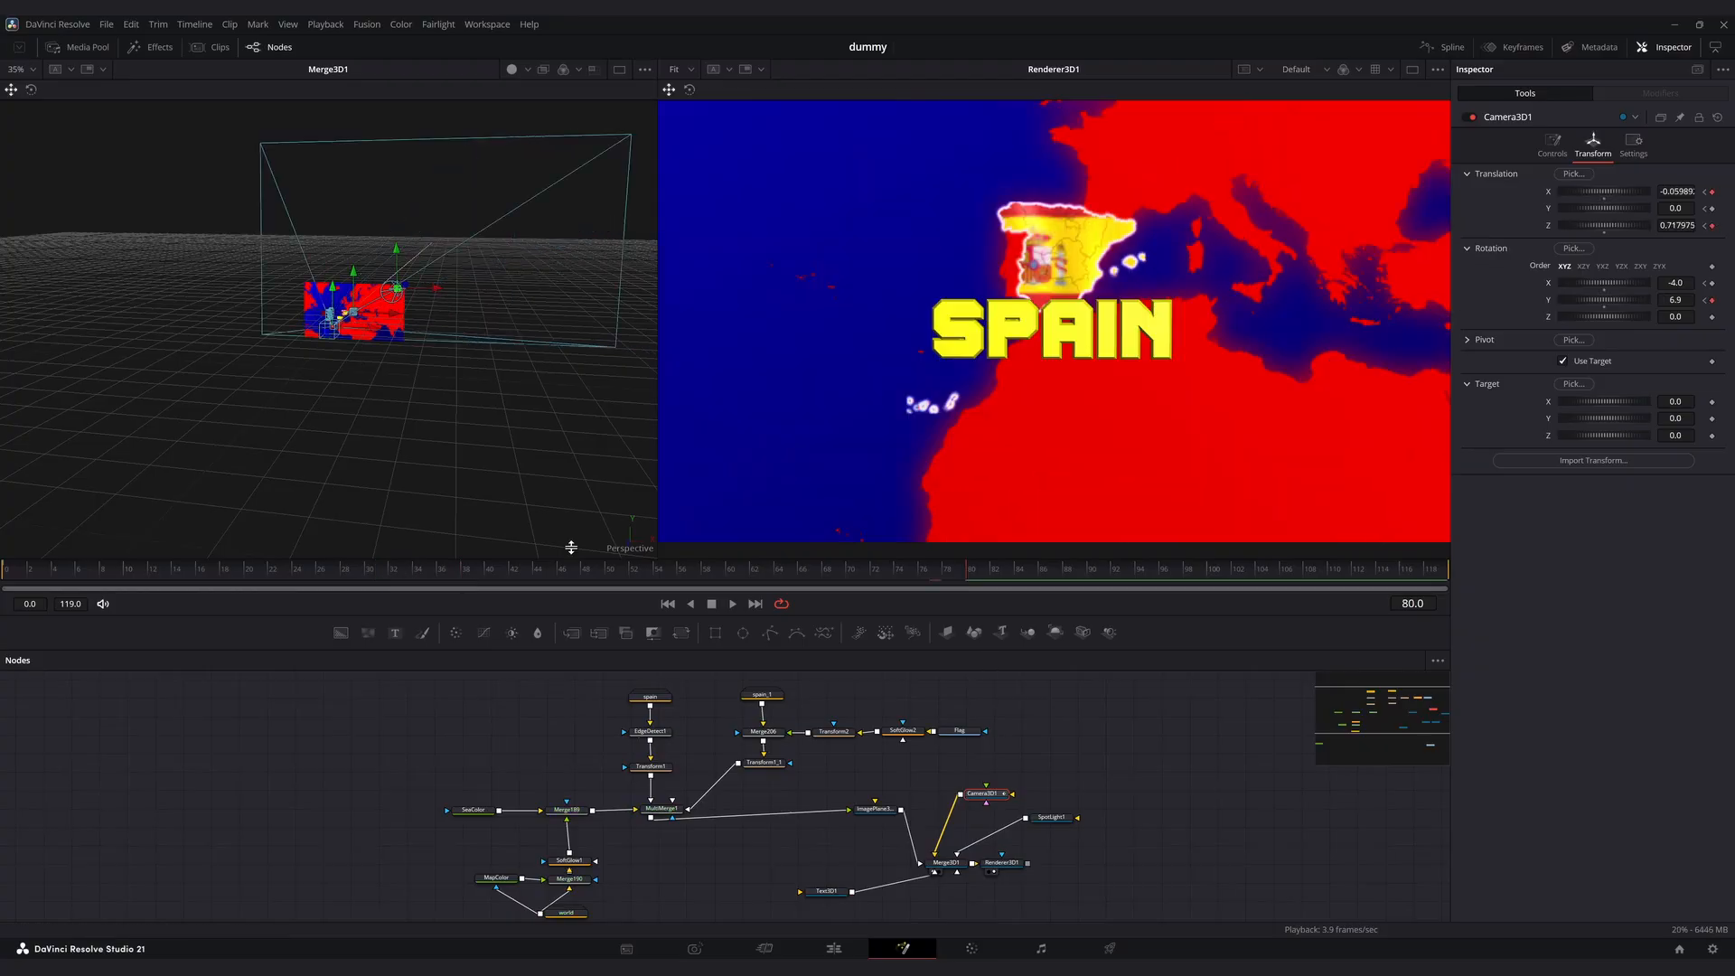
pyautogui.scroll(5, 327, 317)
pyautogui.moveTo(372, 423); pyautogui.dragTo(377, 298)
pyautogui.moveTo(966, 573)
pyautogui.mouseDown()
pyautogui.moveTo(891, 573)
pyautogui.moveTo(966, 573)
pyautogui.mouseUp()
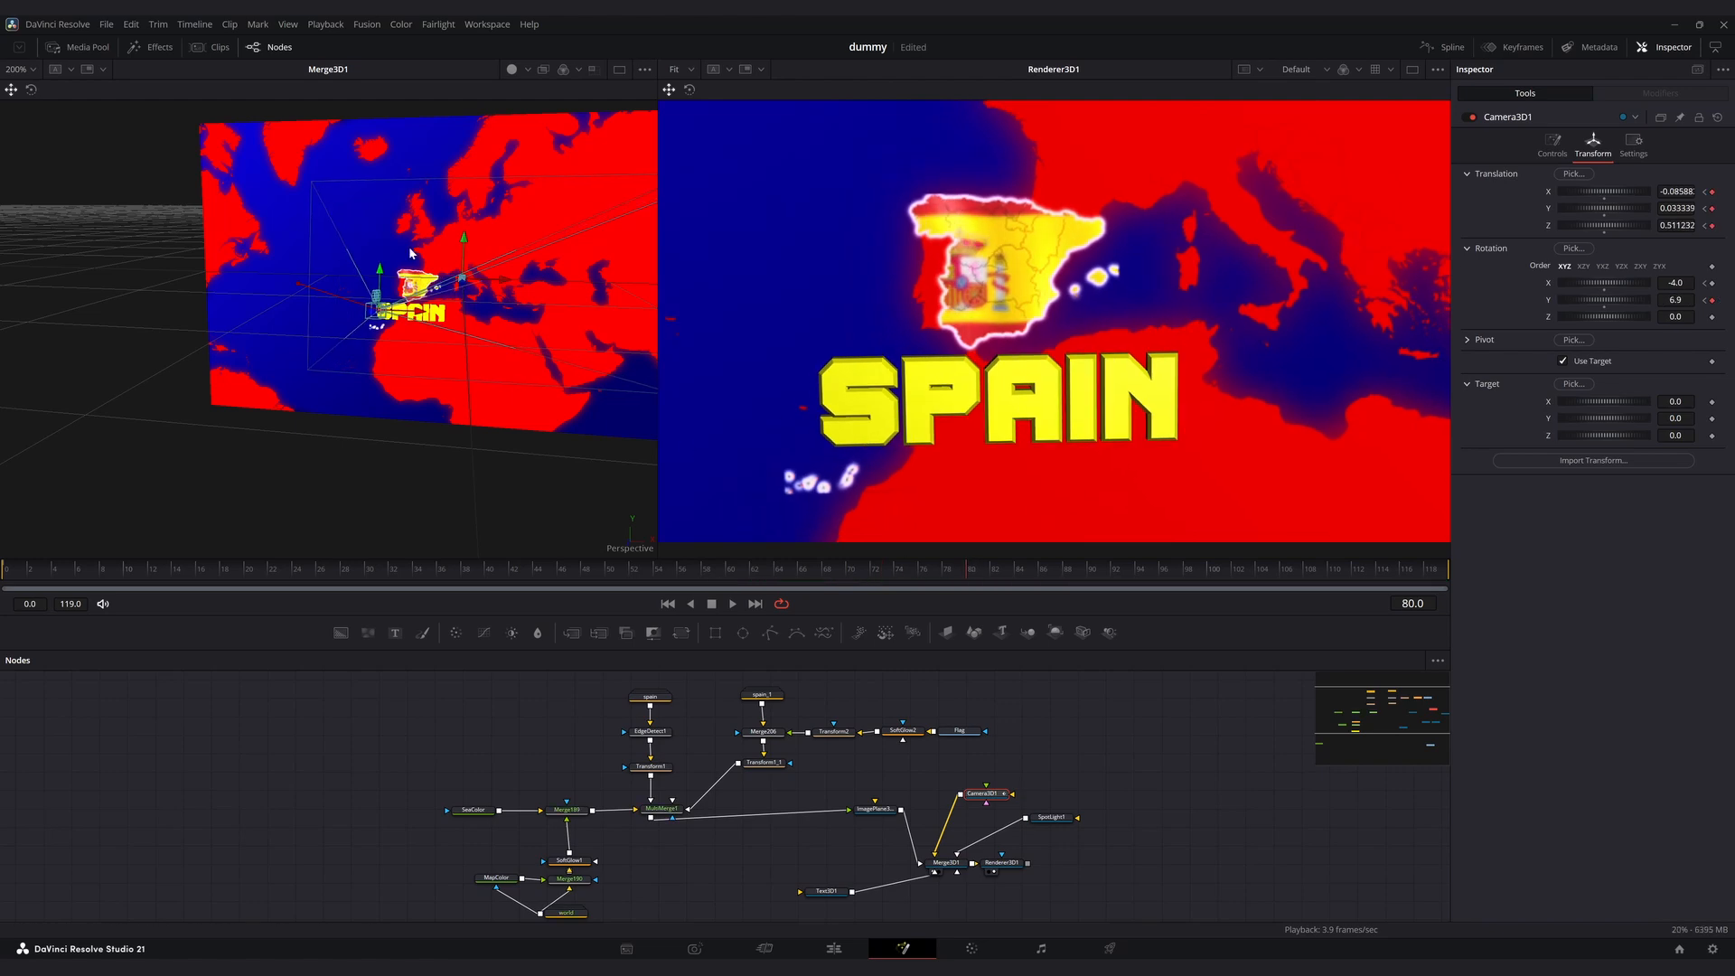
pyautogui.click(409, 254)
pyautogui.click(374, 310)
pyautogui.scroll(1, 373, 312)
pyautogui.moveTo(372, 312)
pyautogui.mouseDown()
pyautogui.moveTo(531, 360)
pyautogui.moveTo(374, 331)
pyautogui.mouseUp()
pyautogui.moveTo(412, 398)
pyautogui.mouseDown()
pyautogui.moveTo(368, 361)
pyautogui.moveTo(310, 376)
pyautogui.moveTo(388, 476)
pyautogui.moveTo(332, 433)
pyautogui.moveTo(432, 419)
pyautogui.mouseUp()
# Play back the camera animation and save the project.
pyautogui.moveTo(477, 567); pyautogui.dragTo(424, 564)
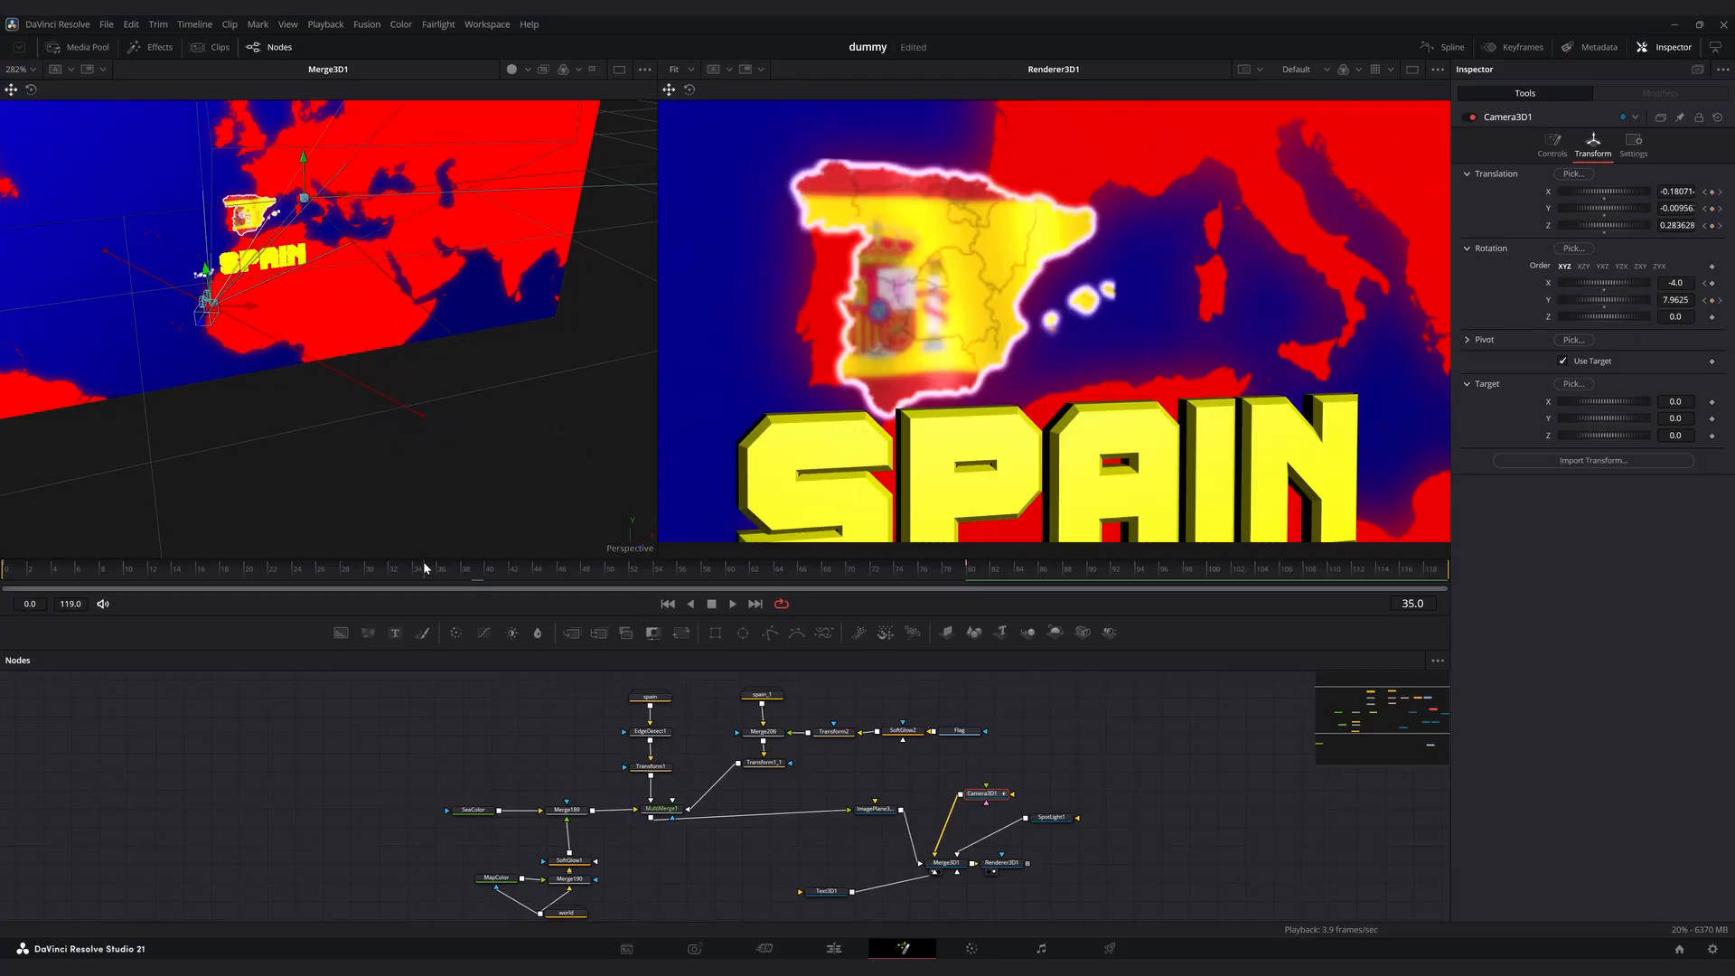
pyautogui.press('space')
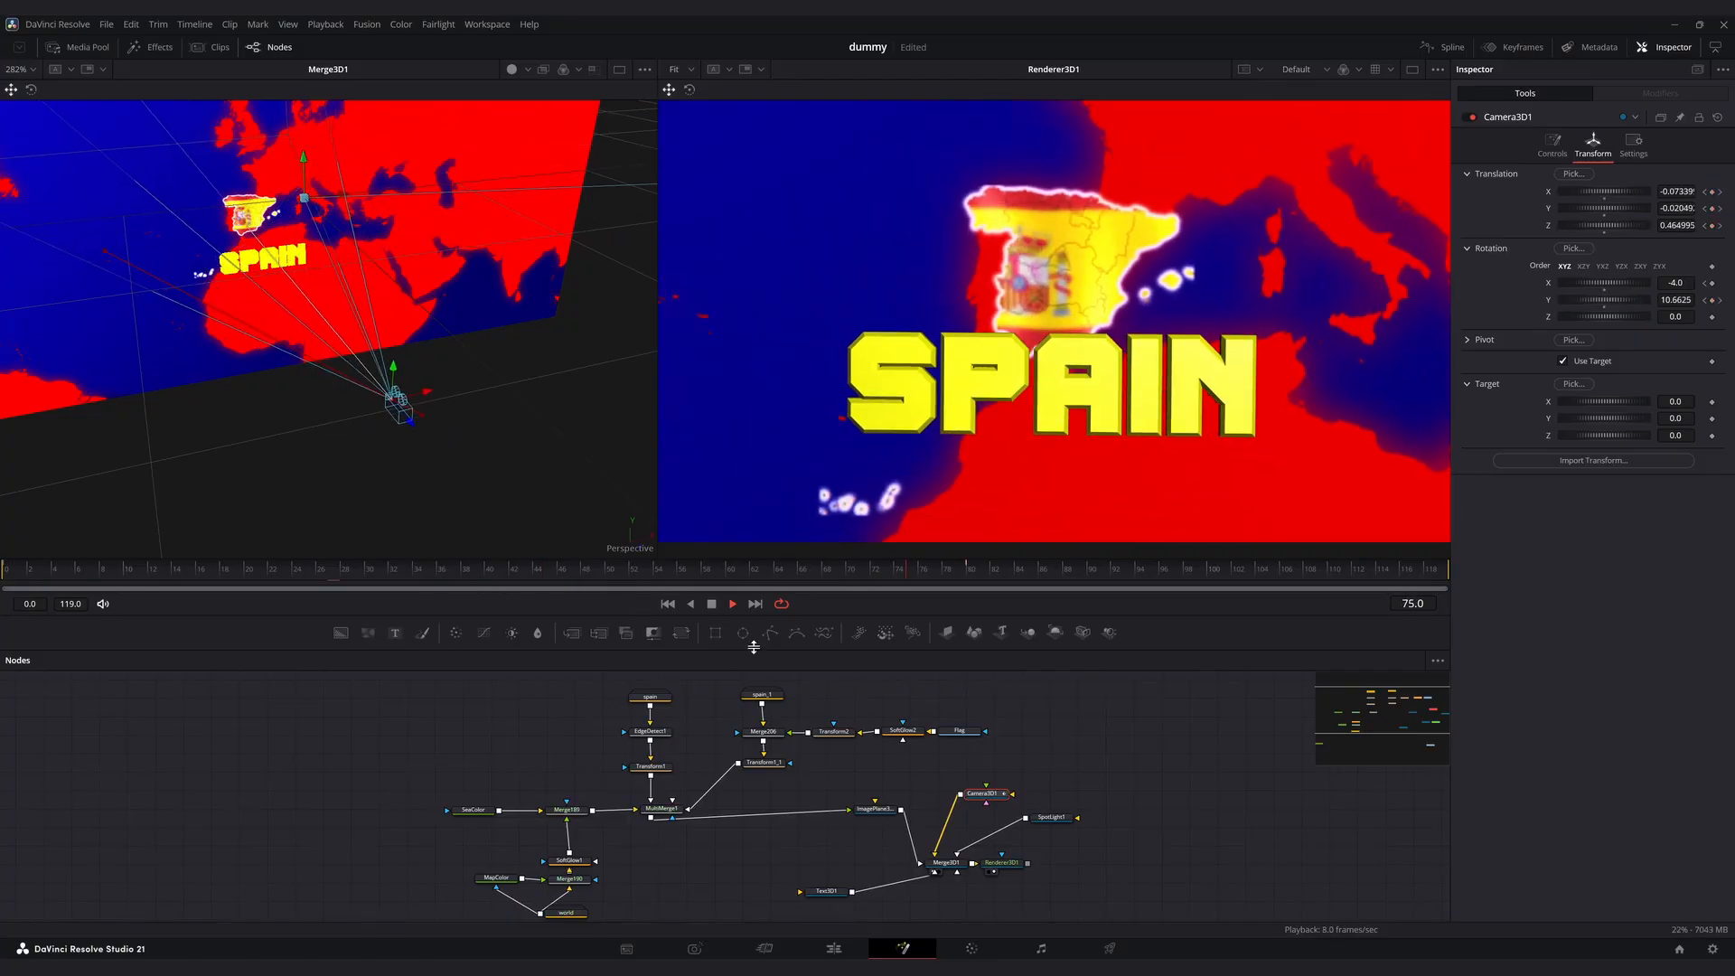
pyautogui.press('space')
pyautogui.hotkey('ctrl', 's')
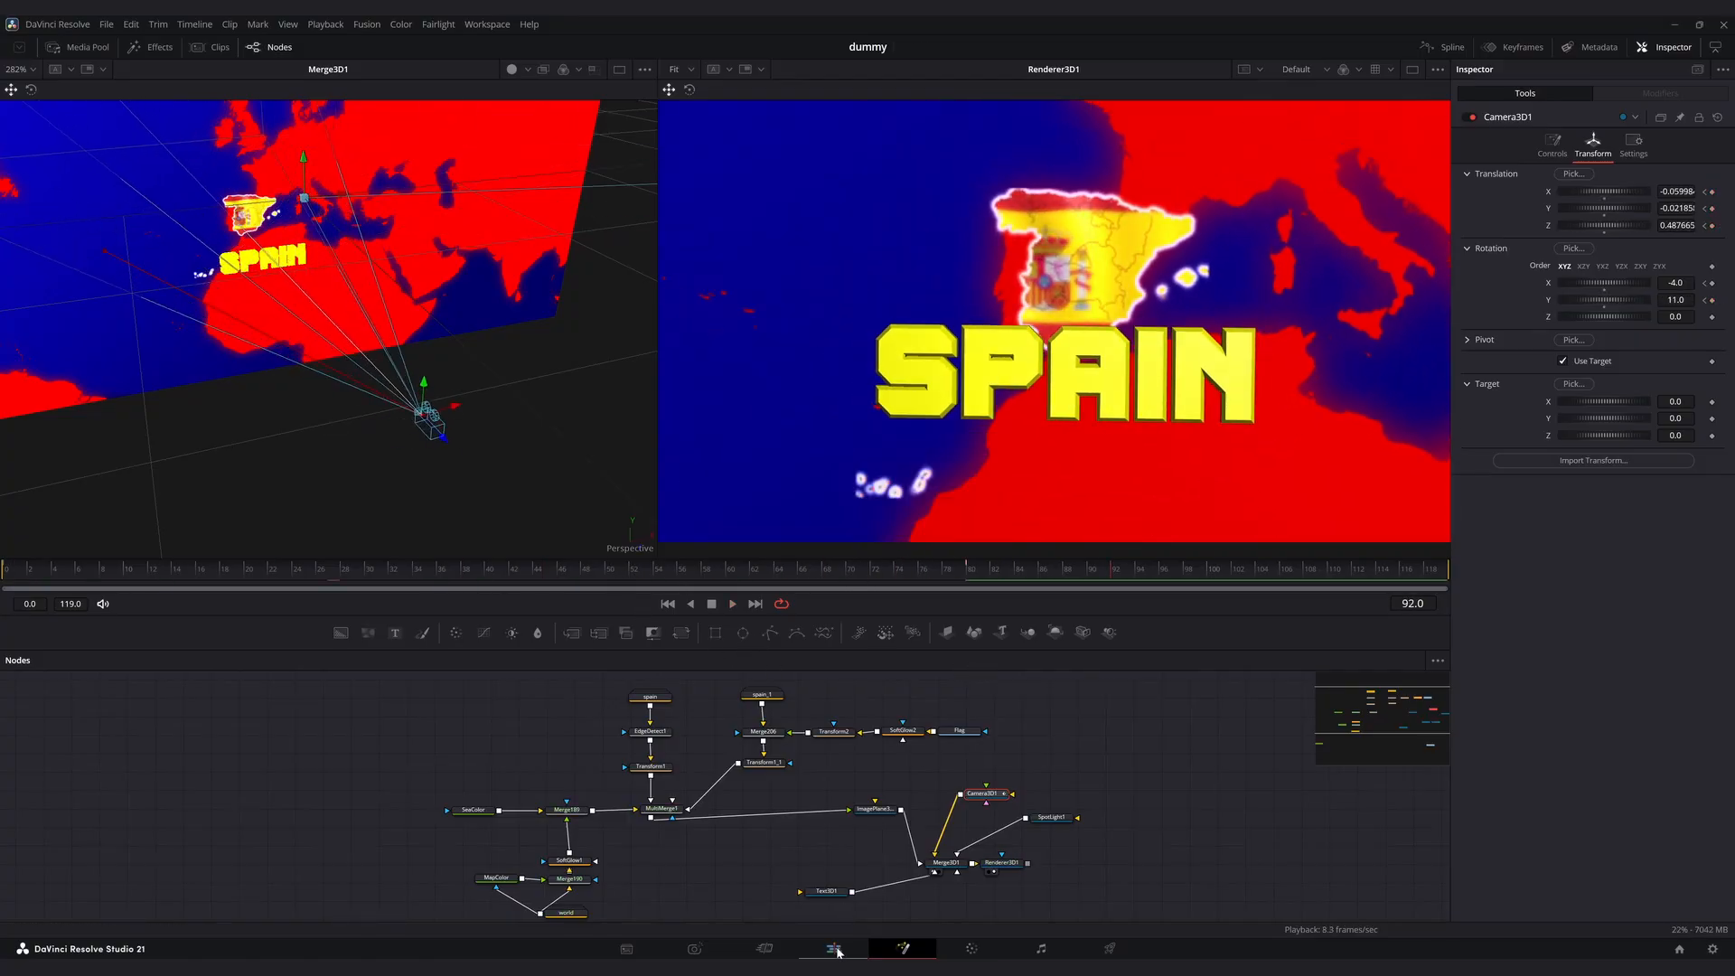
# Insert a Merge between Background1 and MediaOut1 and connect Renderer3D1 to it as foreground.
pyautogui.scroll(-3, 910, 811)
pyautogui.scroll(-3, 1005, 763)
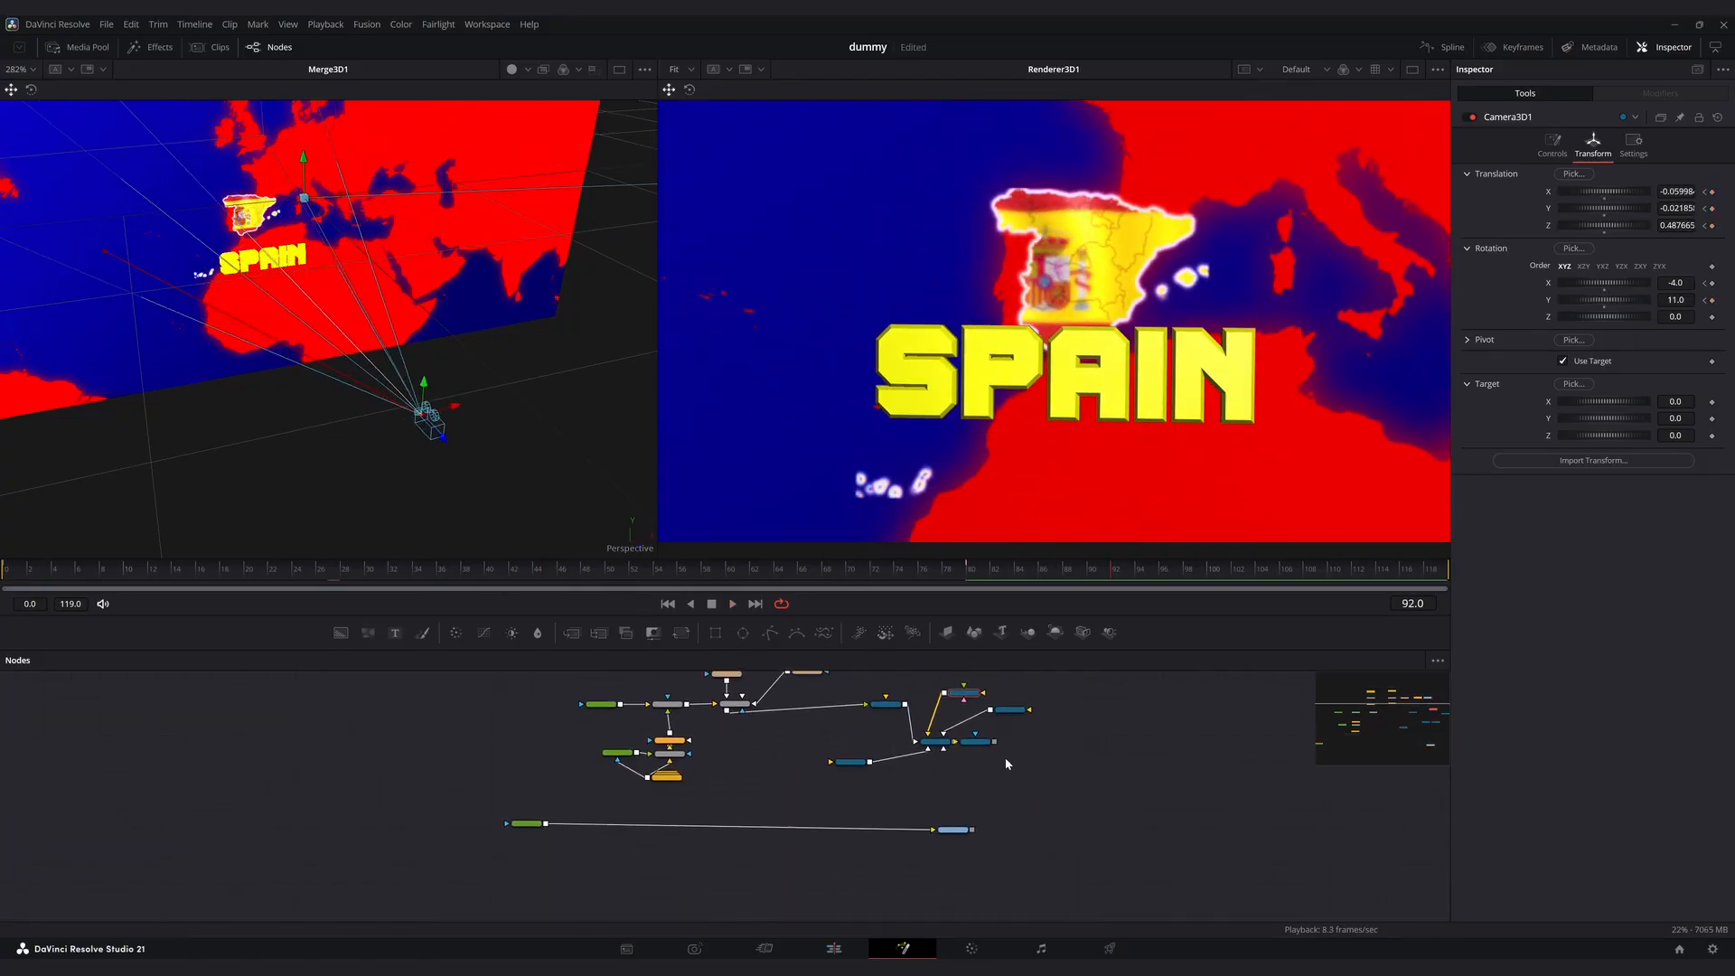
pyautogui.scroll(3, 969, 804)
pyautogui.moveTo(956, 857); pyautogui.dragTo(1307, 867)
pyautogui.click(986, 841)
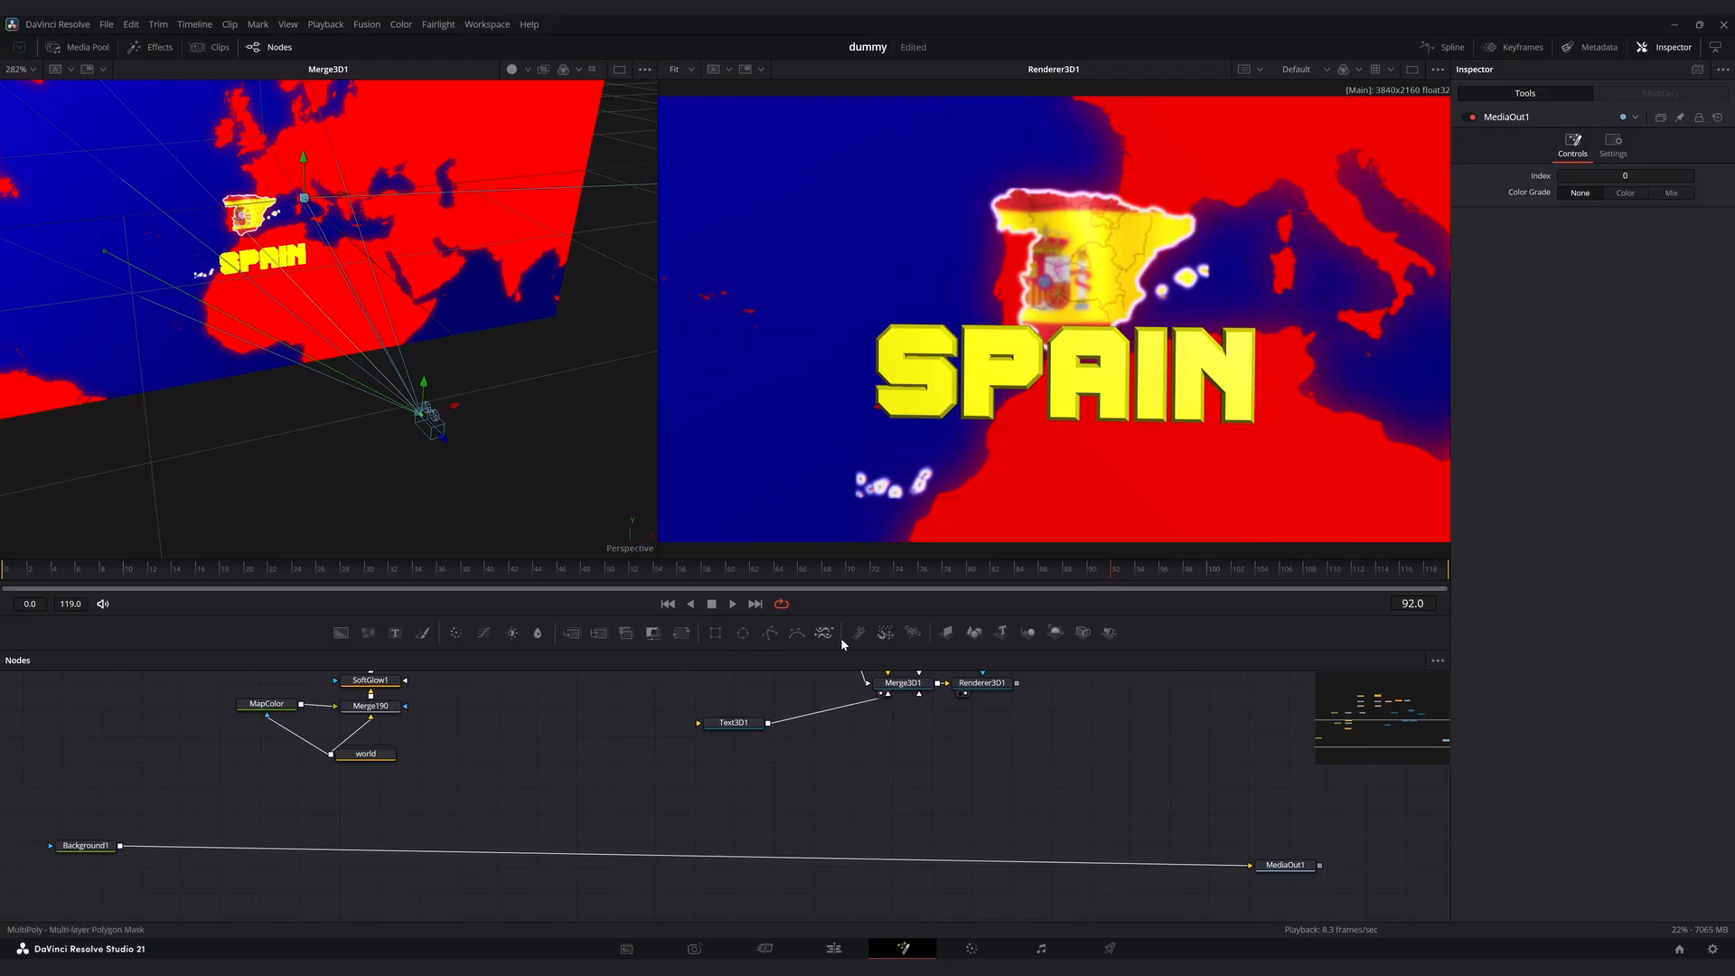
pyautogui.moveTo(585, 638); pyautogui.dragTo(1007, 867)
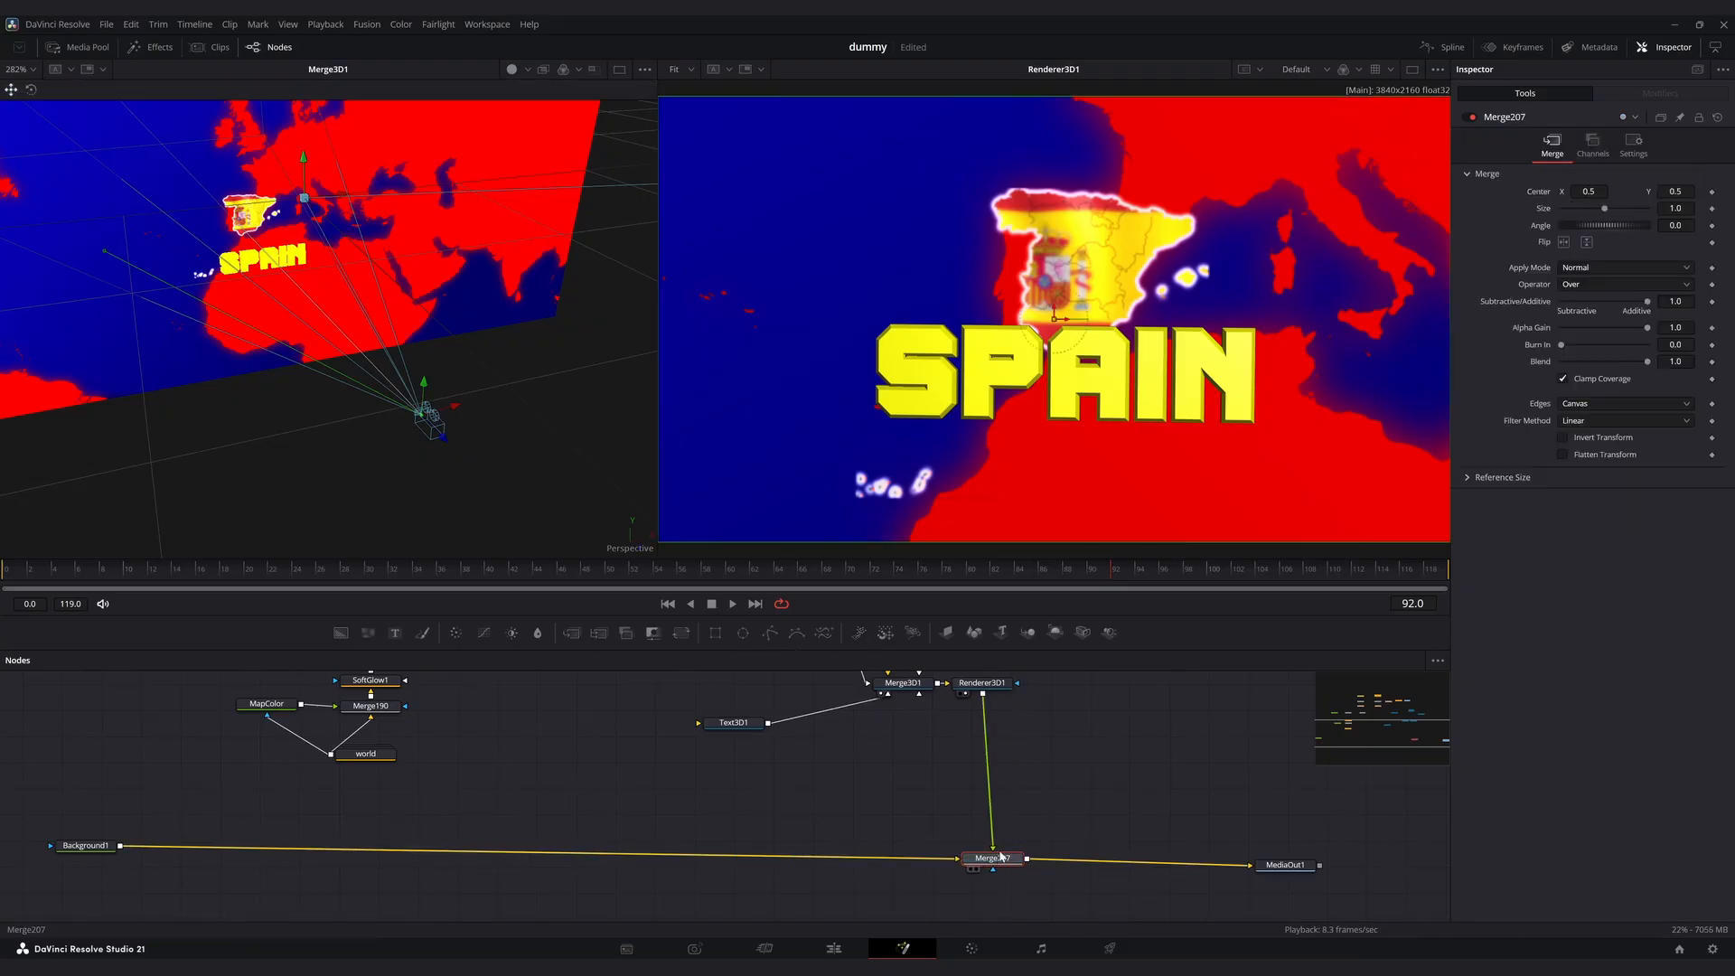
pyautogui.click(1099, 759)
# On the Edit page, render the globe Fusion composition in place as QuickTime Apple ProRes 422.
pyautogui.click(833, 947)
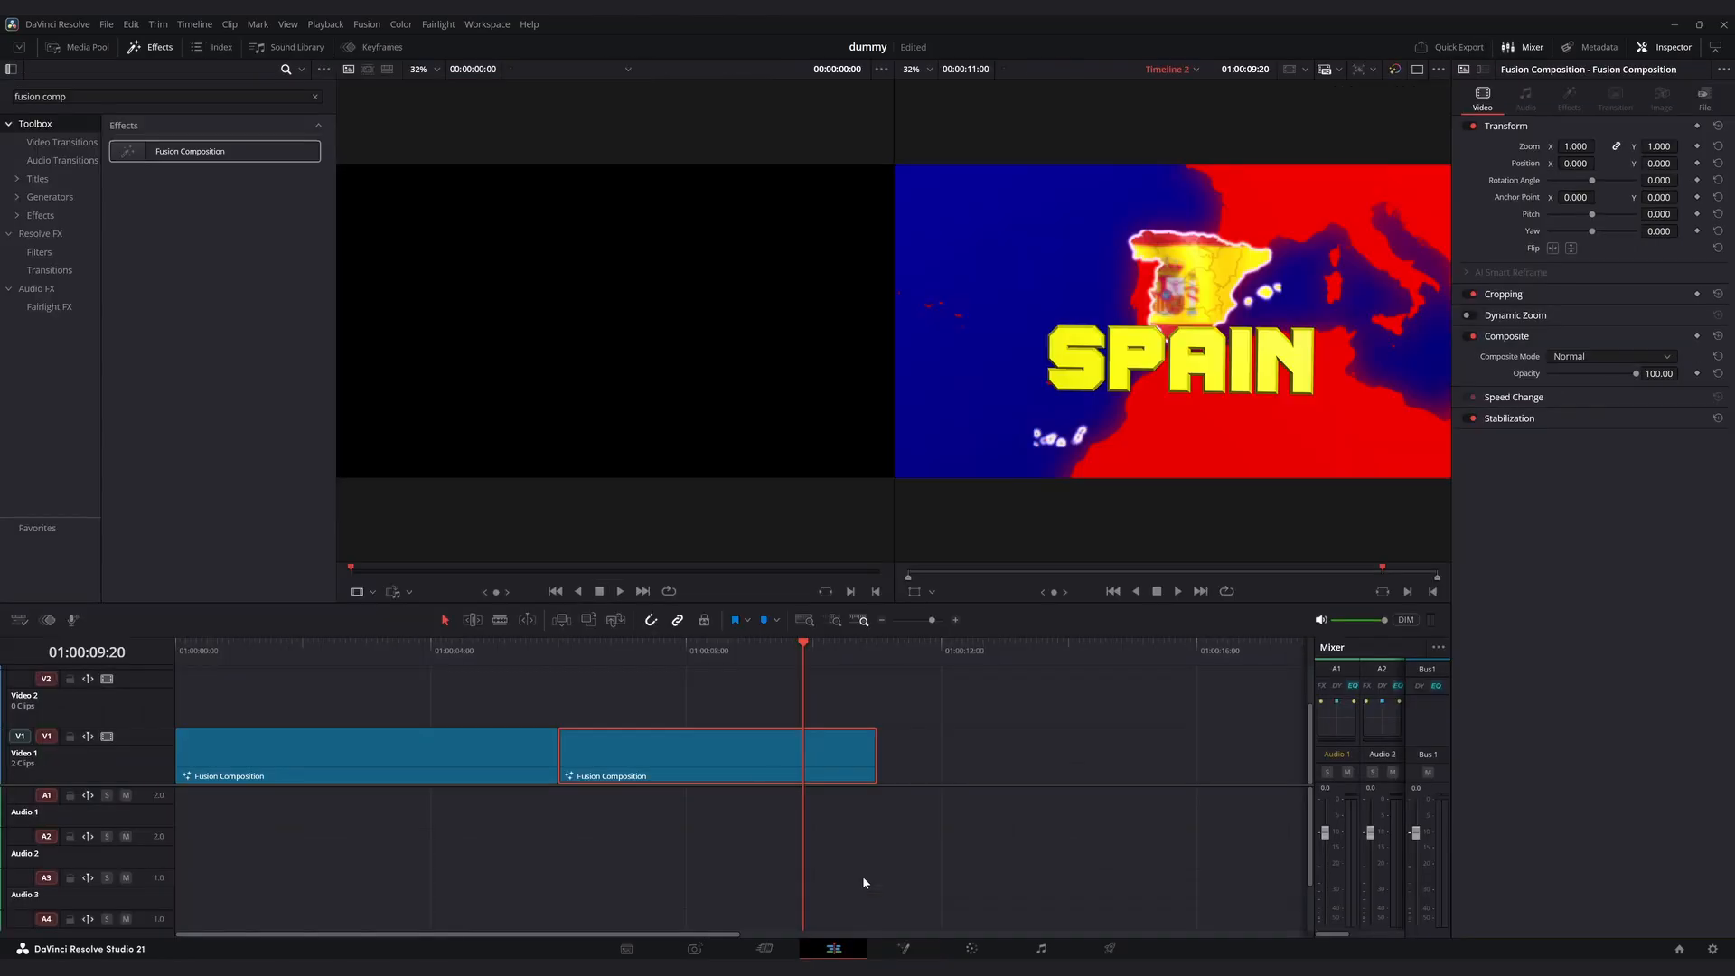
pyautogui.rightClick(465, 755)
pyautogui.click(556, 557)
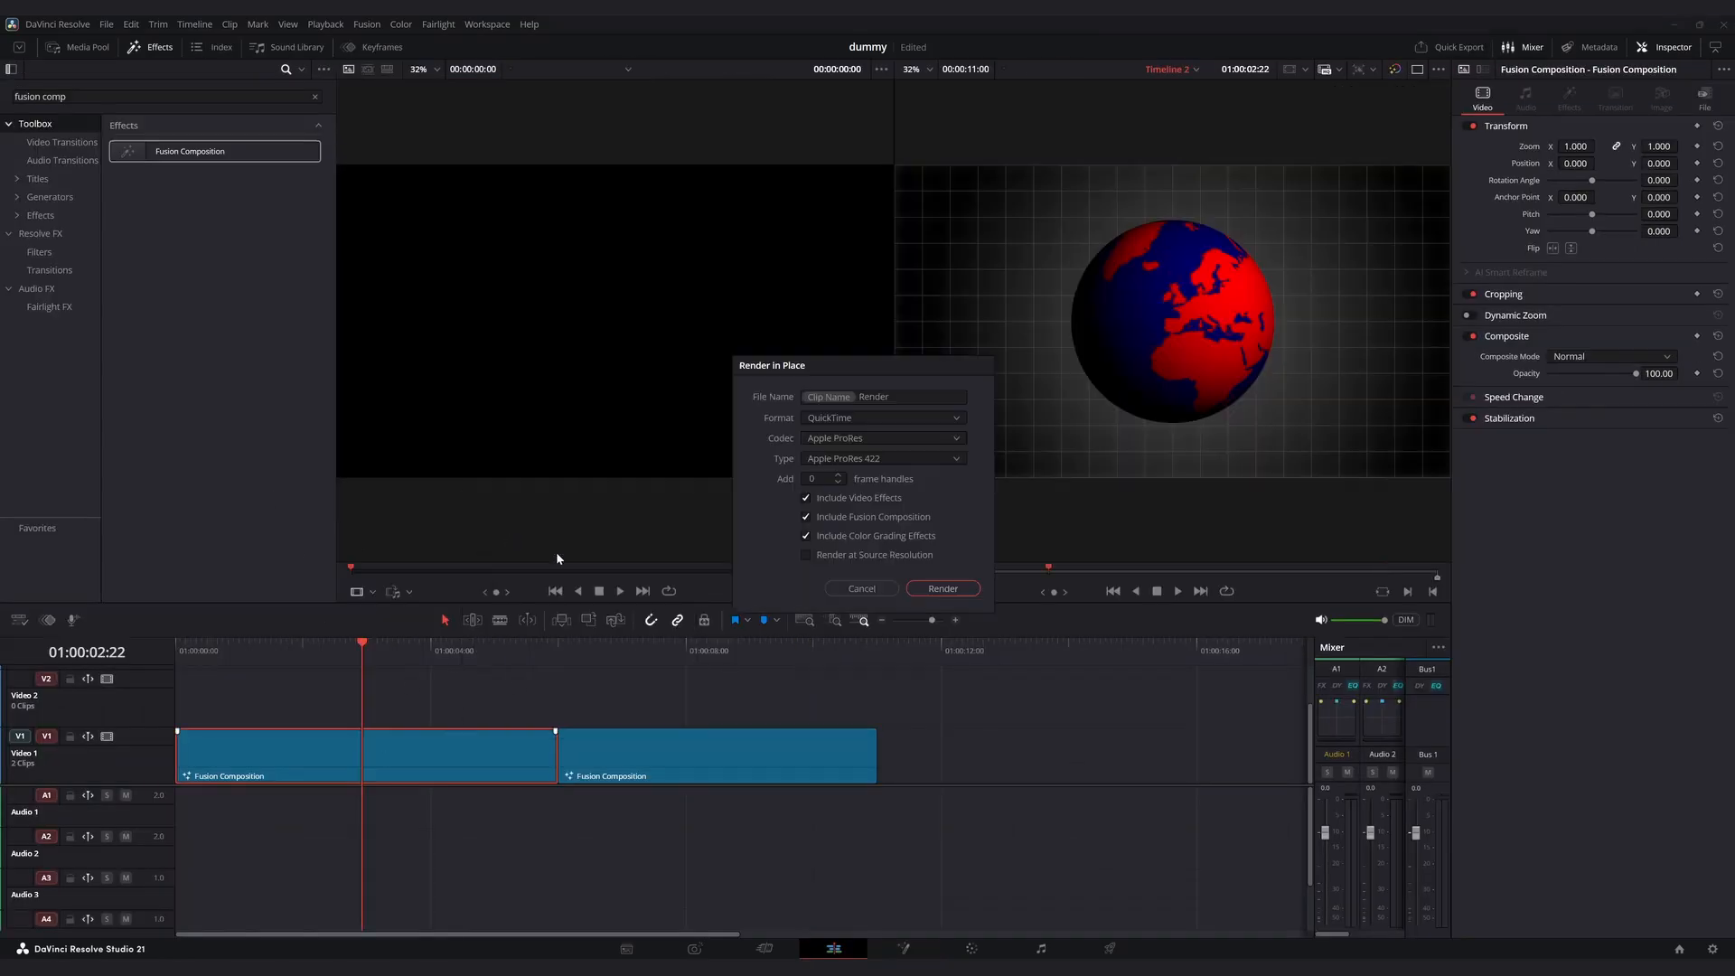
pyautogui.click(933, 588)
pyautogui.click(527, 353)
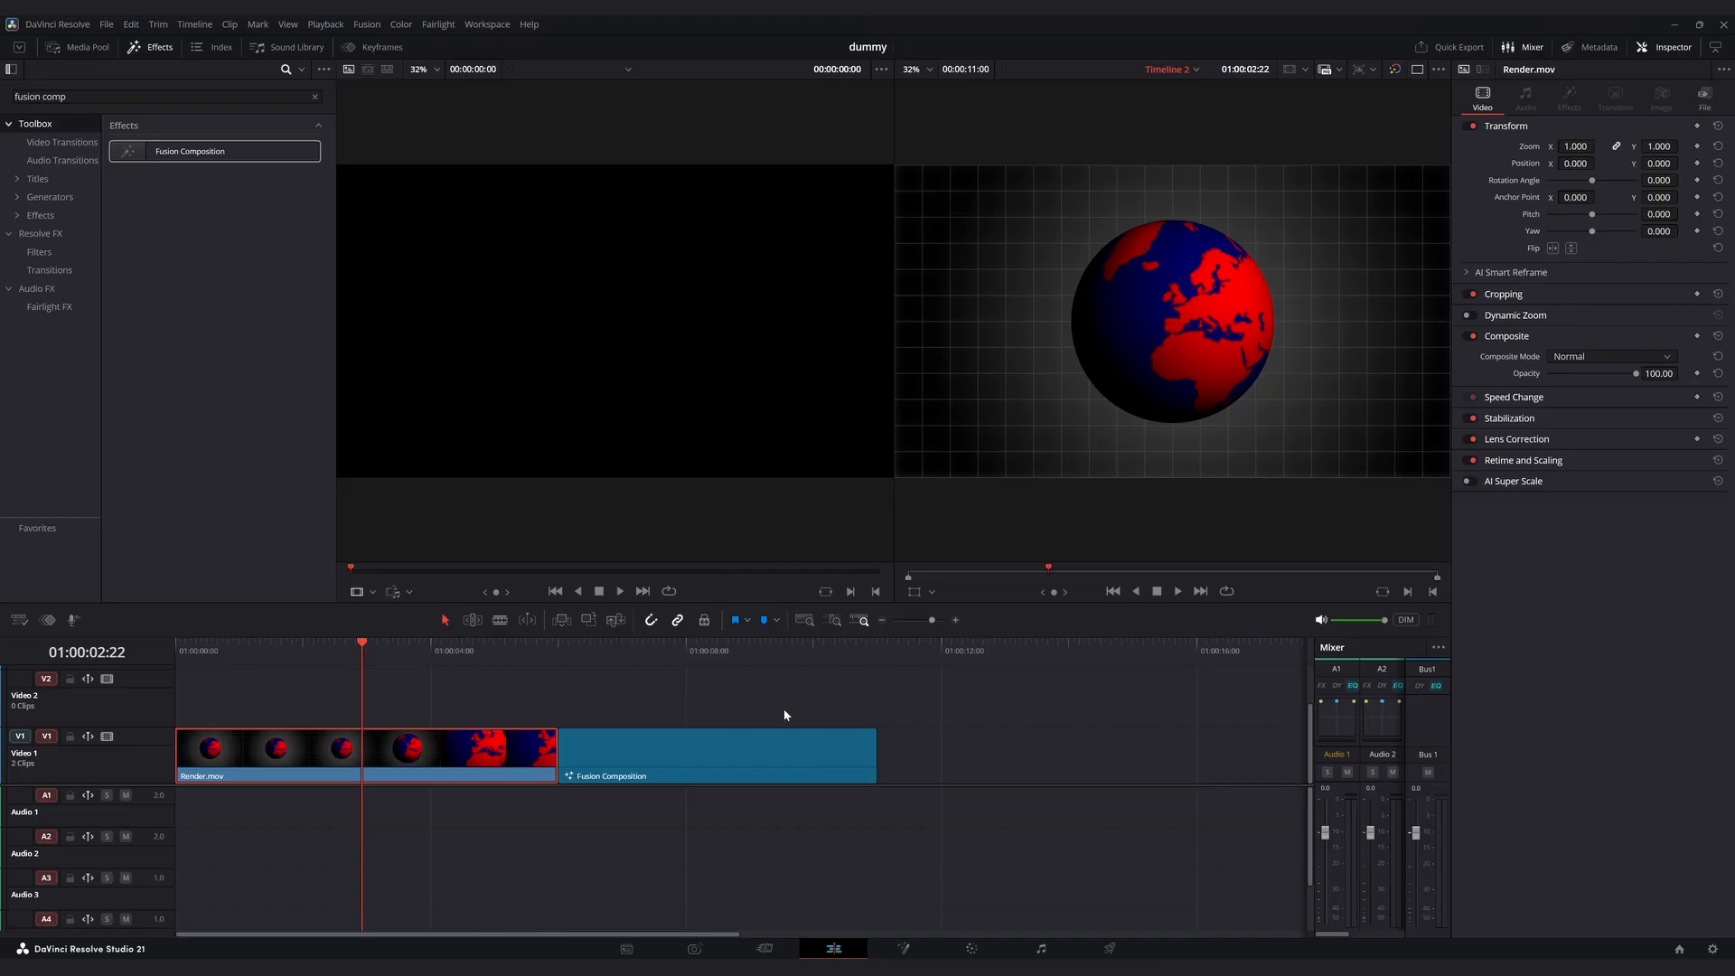
# Render the Spain Fusion composition in place as QuickTime Apple ProRes 422 to the Desktop folder.
pyautogui.rightClick(748, 740)
pyautogui.click(800, 513)
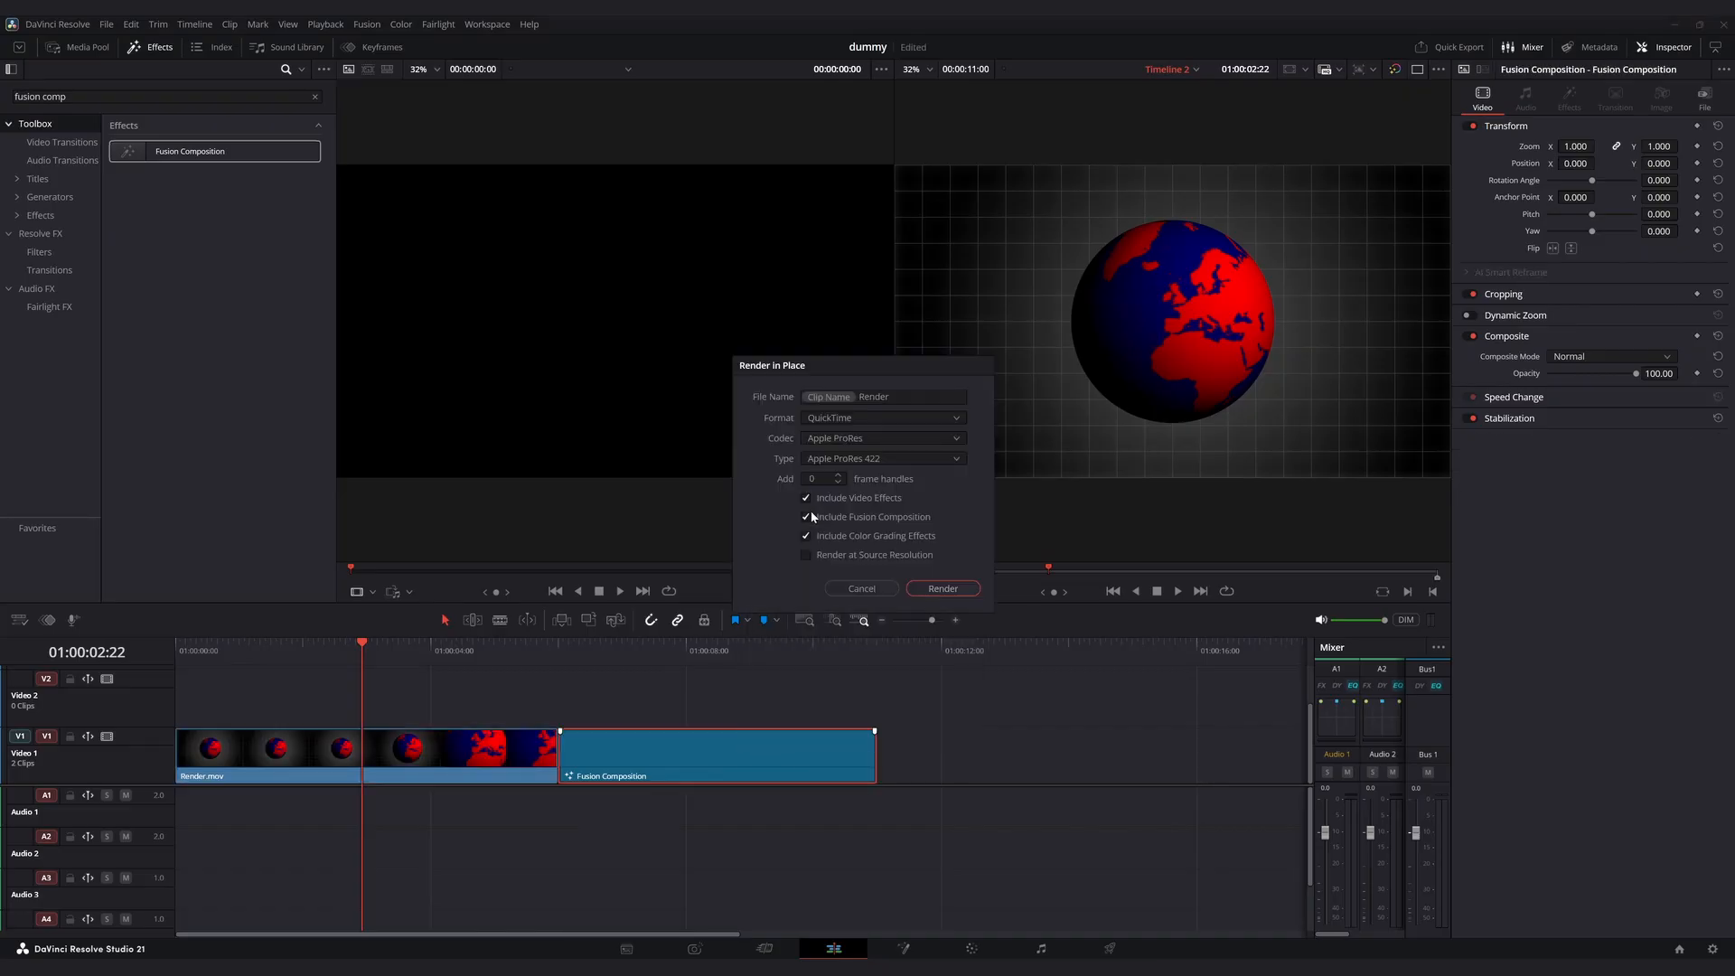
pyautogui.click(941, 593)
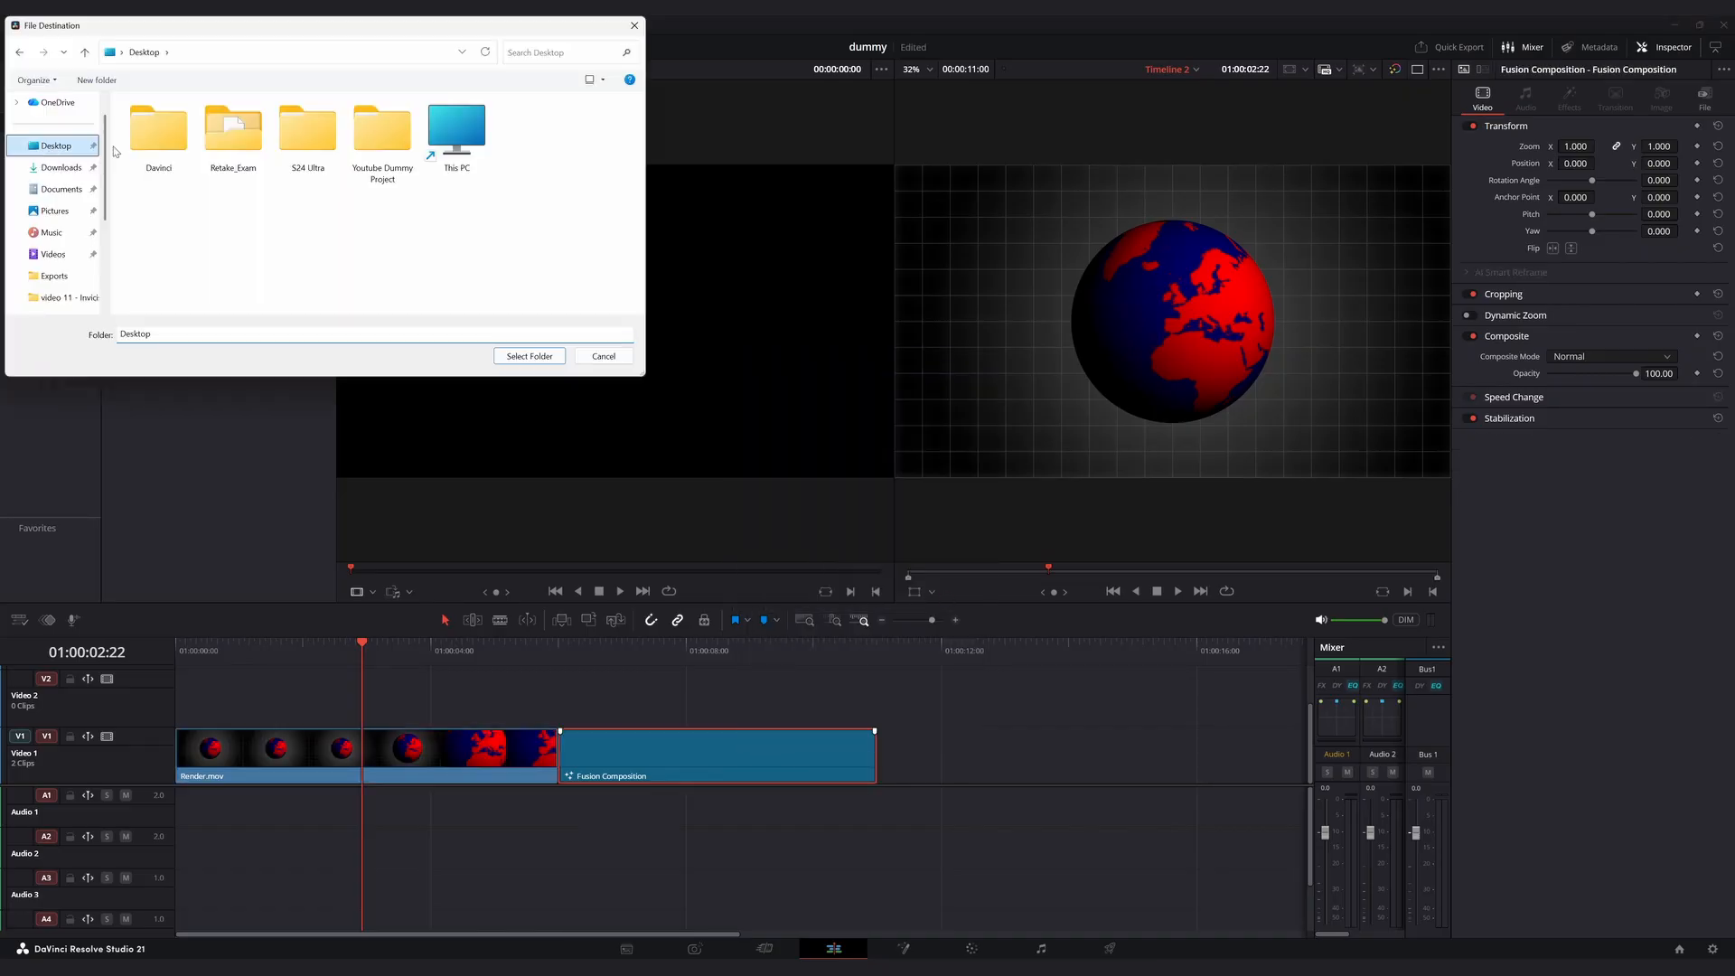
pyautogui.click(529, 356)
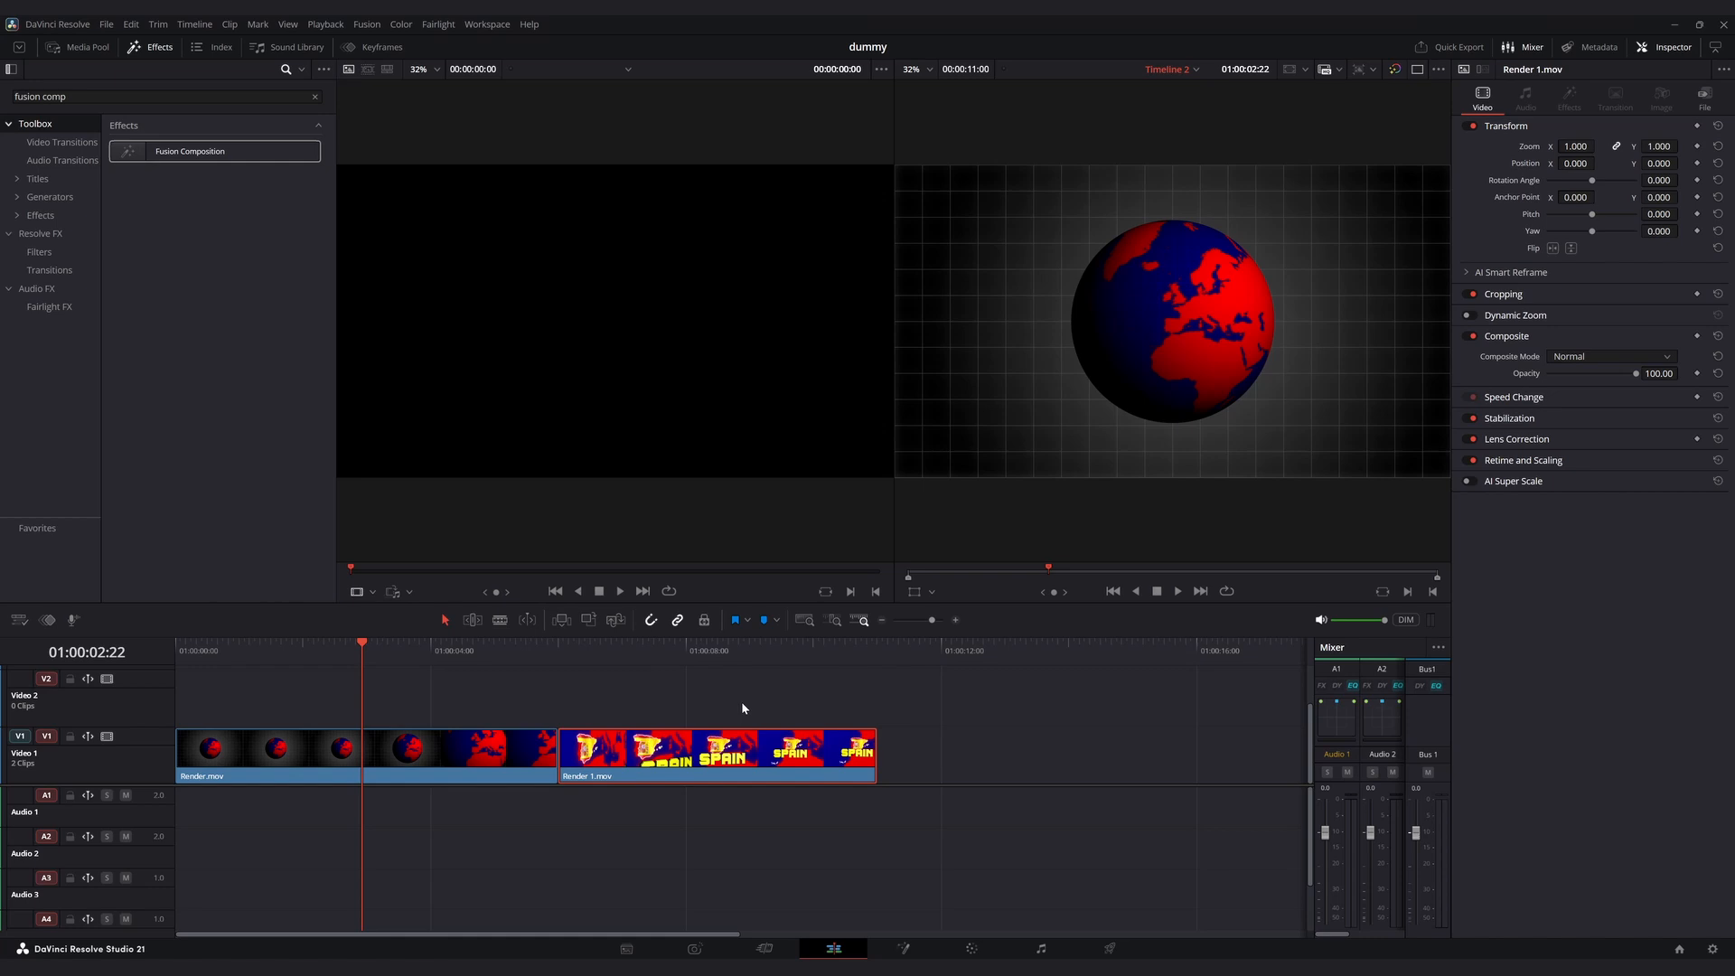
# Place the FOOTAGECRATE dust wave clip on Video 2 above the cut and trim the end of Render.mov.
pyautogui.click(82, 47)
pyautogui.moveTo(182, 175); pyautogui.dragTo(542, 696)
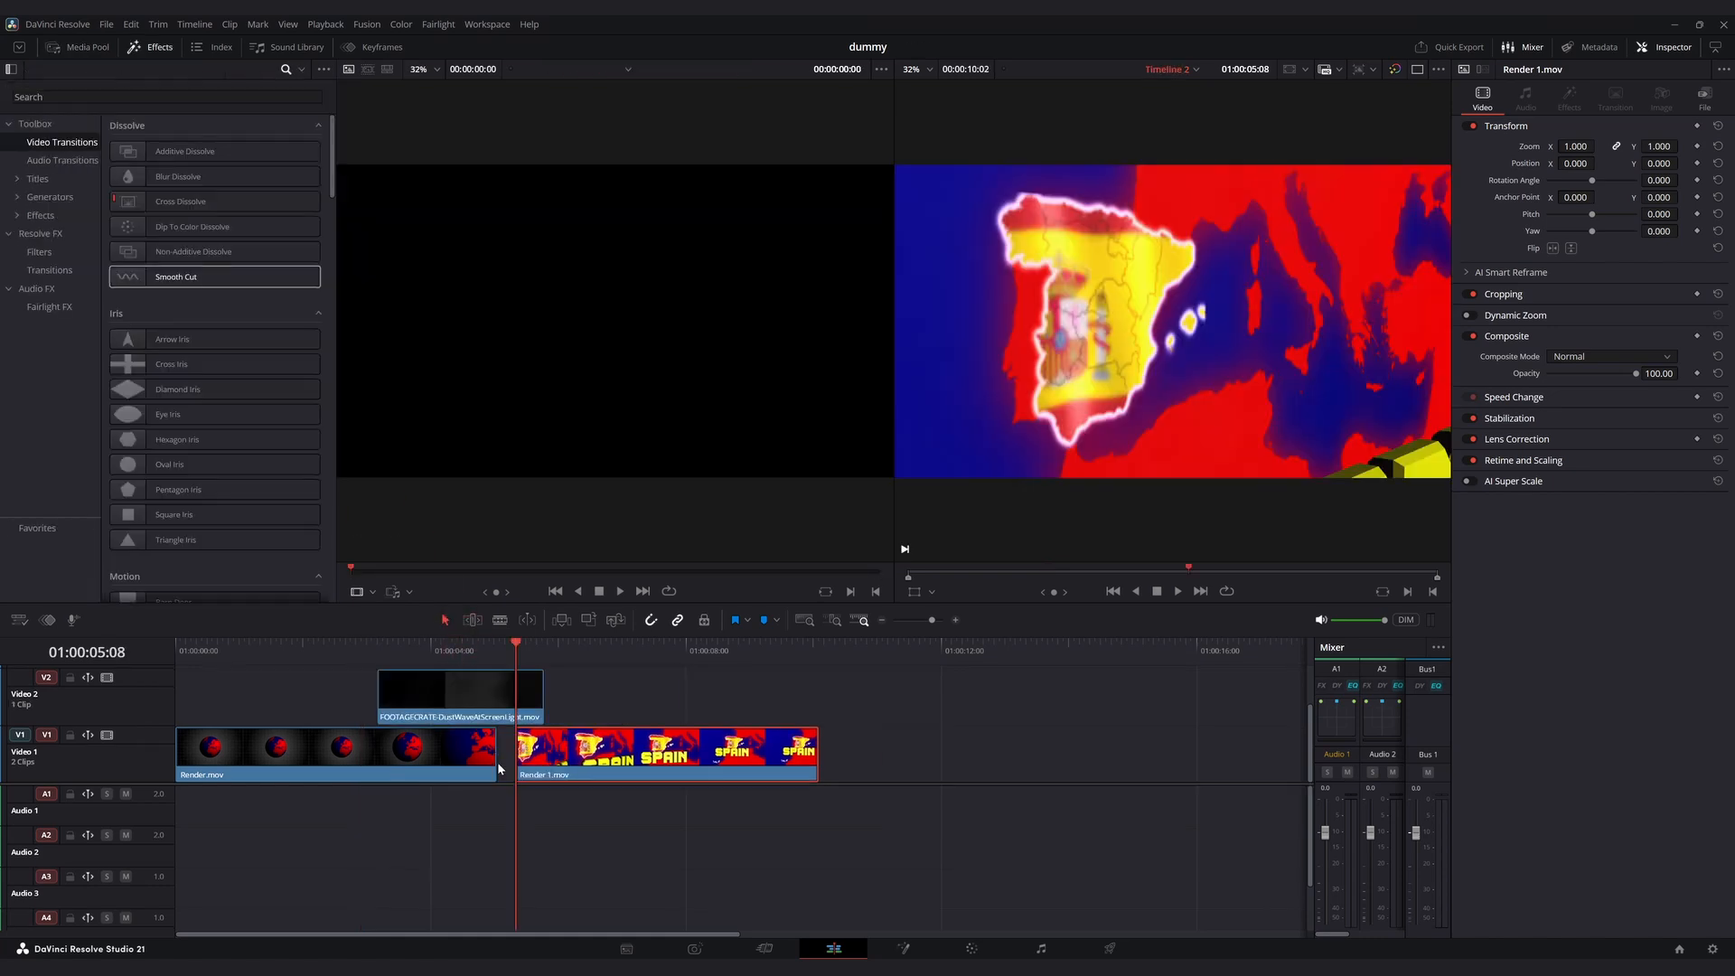
pyautogui.moveTo(496, 756)
pyautogui.mouseDown()
pyautogui.moveTo(458, 754)
pyautogui.moveTo(540, 762)
pyautogui.moveTo(489, 762)
pyautogui.mouseUp()
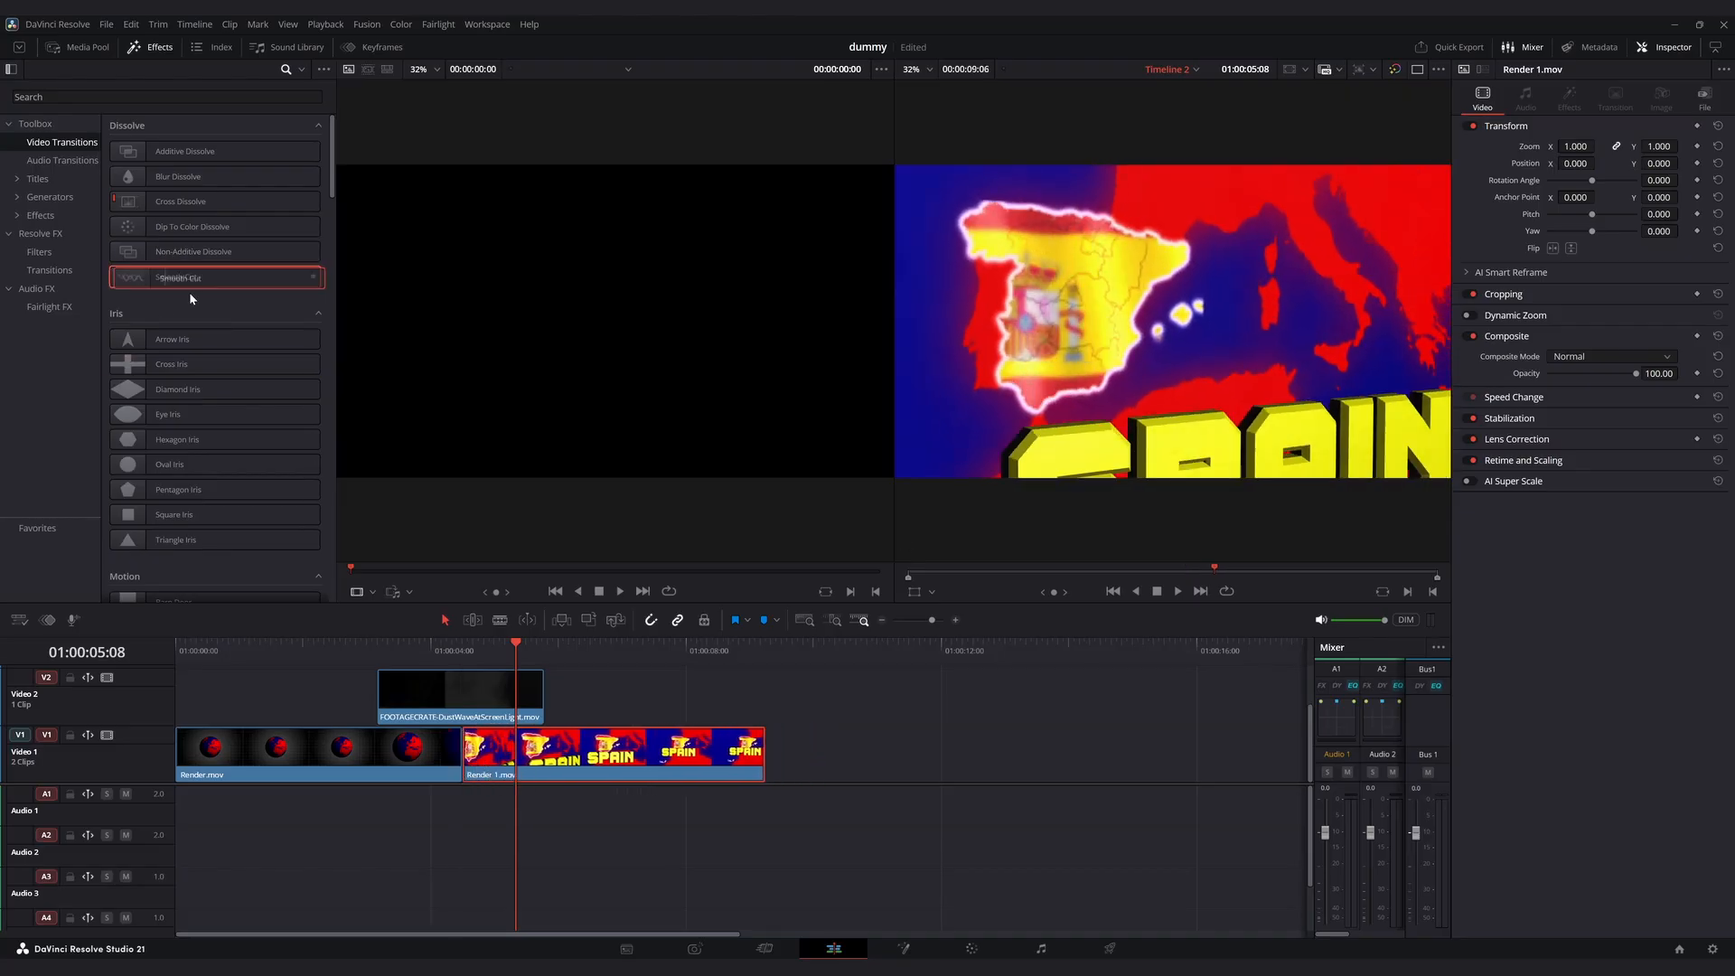
# Add a Smooth Cut transition at the end of Render.mov and shift the dust wave clip on Video 2 slightly later over the cut.
pyautogui.moveTo(137, 277); pyautogui.dragTo(458, 749)
pyautogui.moveTo(404, 689); pyautogui.dragTo(439, 689)
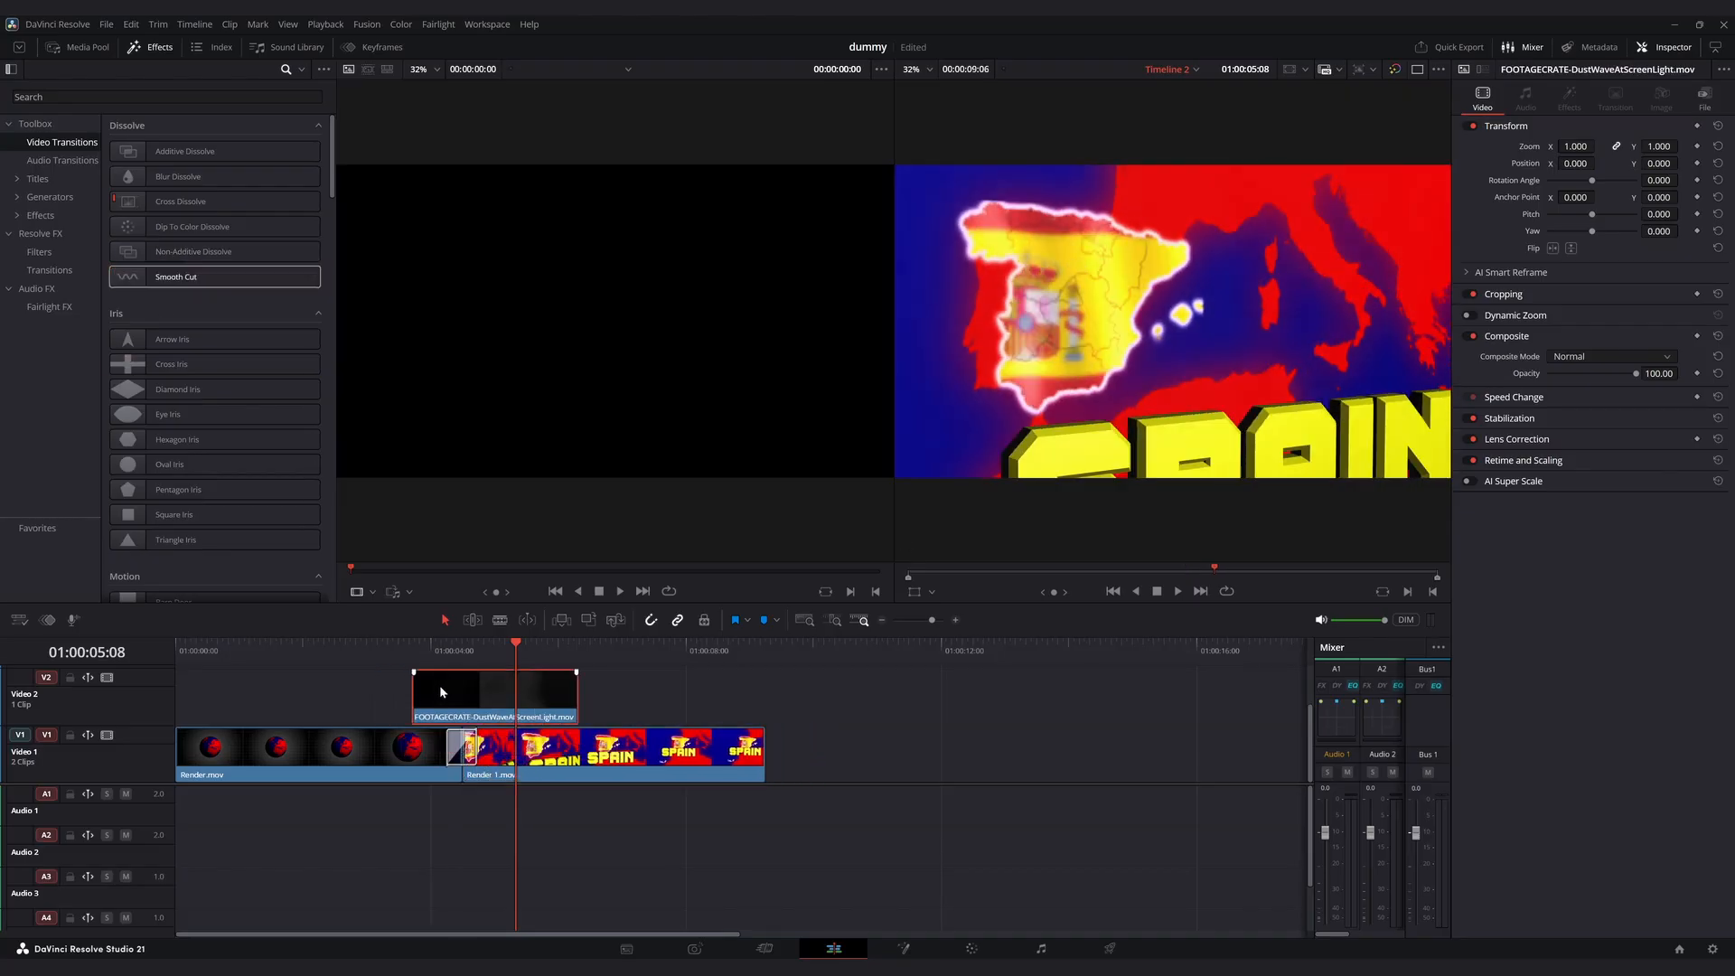
pyautogui.click(412, 652)
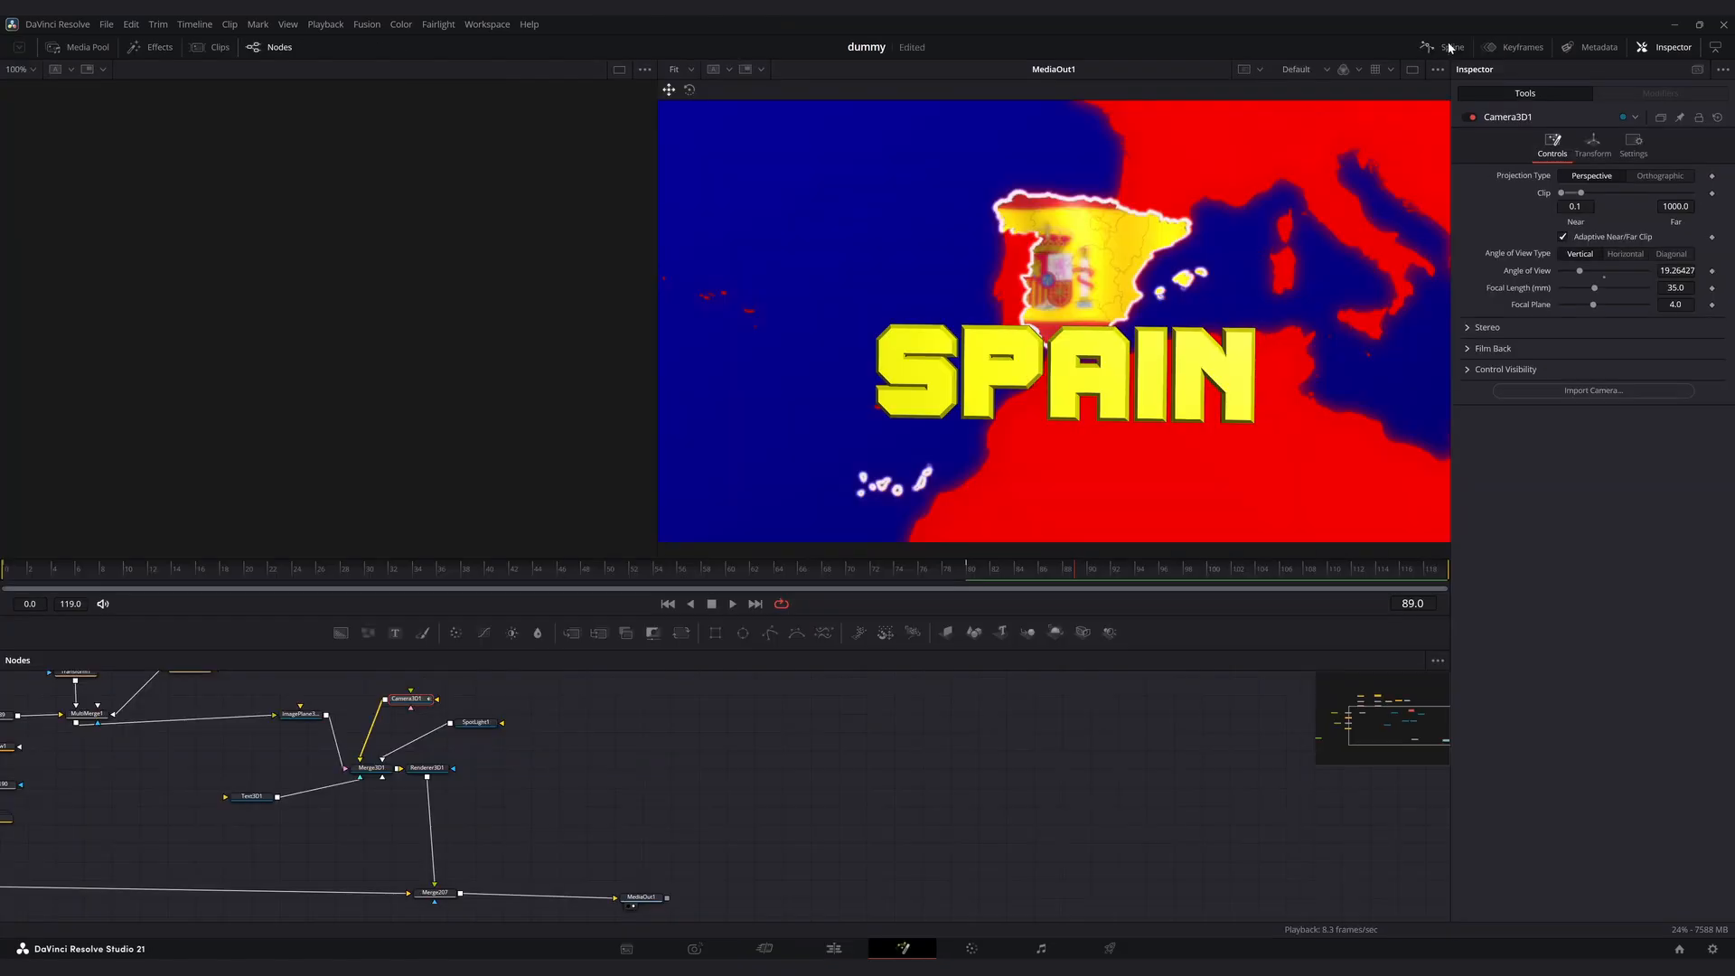
# Smooth Camera3D1's X, Y and Z Offset splines, extend the frame 80 keyframe handles back to about frame 40, and save the project.
pyautogui.click(1449, 48)
pyautogui.click(760, 747)
pyautogui.click(760, 763)
pyautogui.click(760, 779)
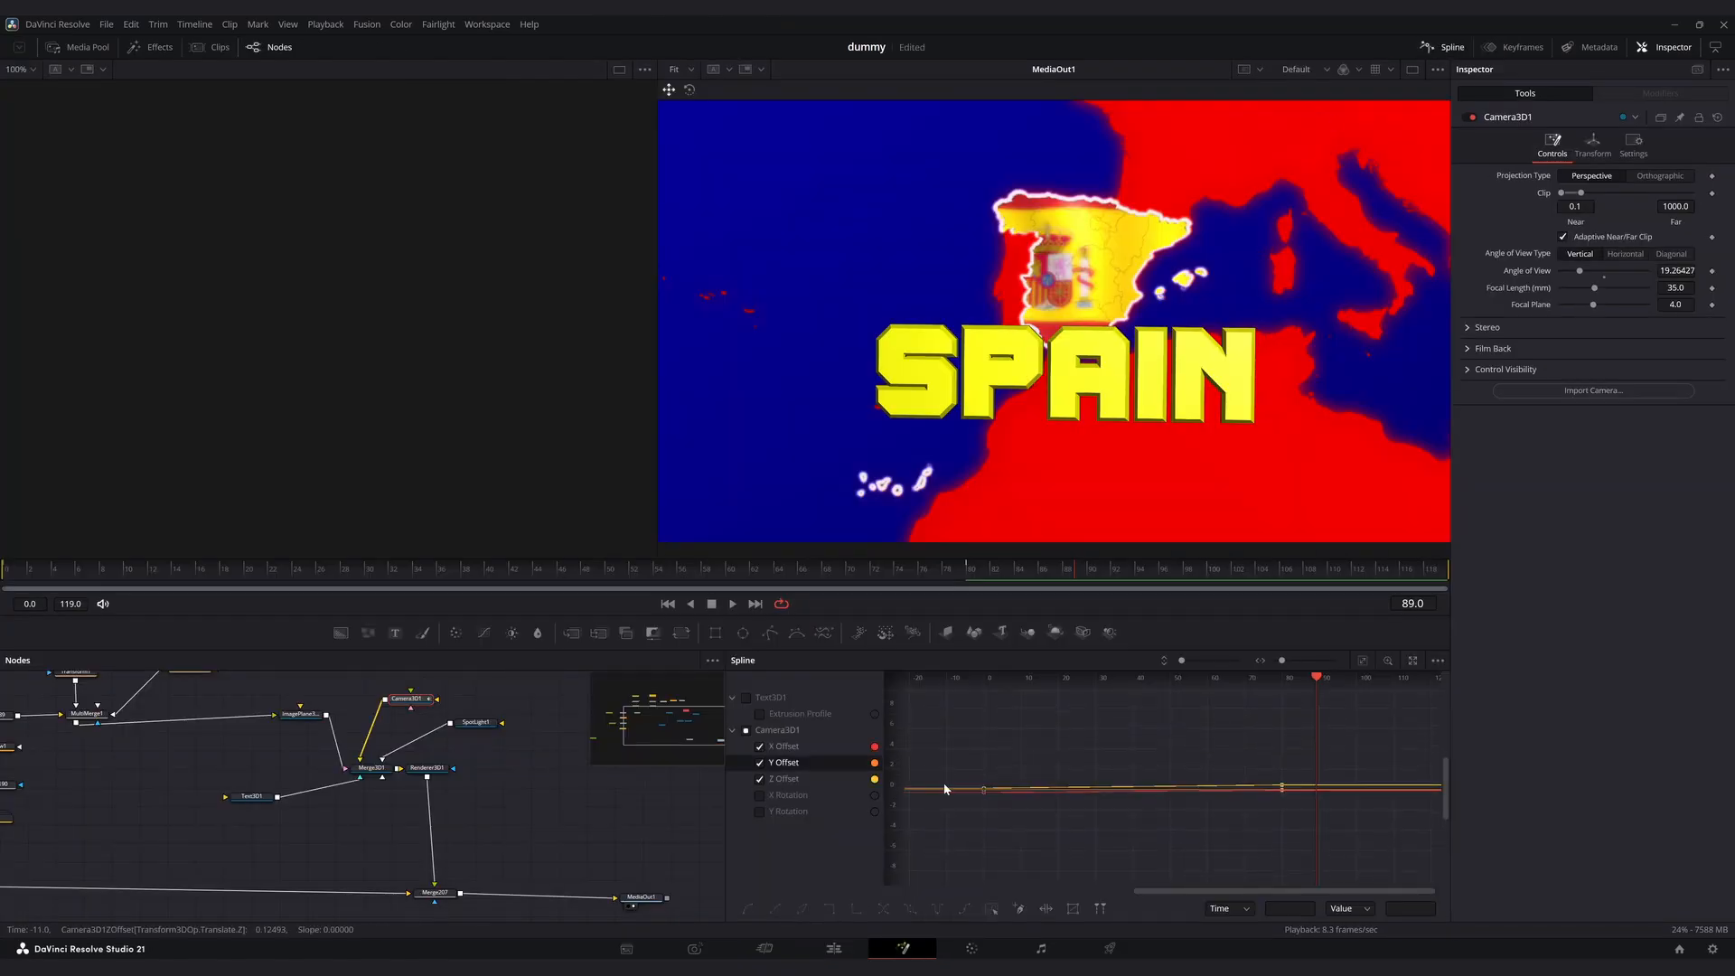
pyautogui.click(1361, 660)
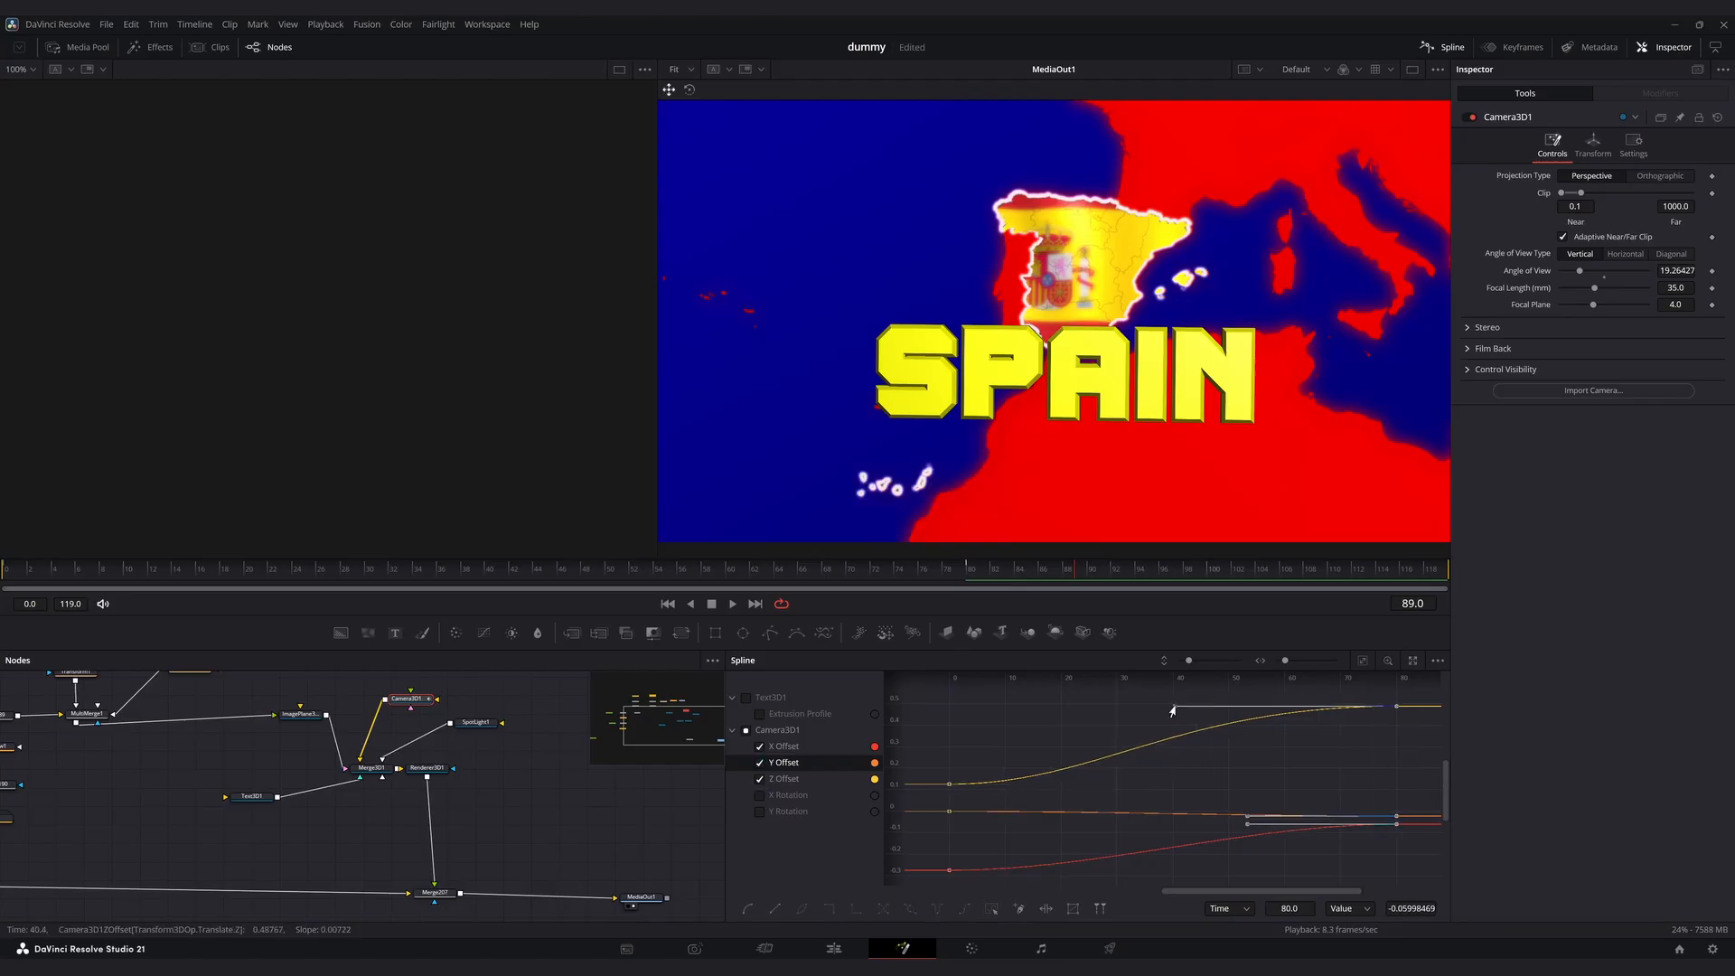
pyautogui.hotkey('ctrl', 's')
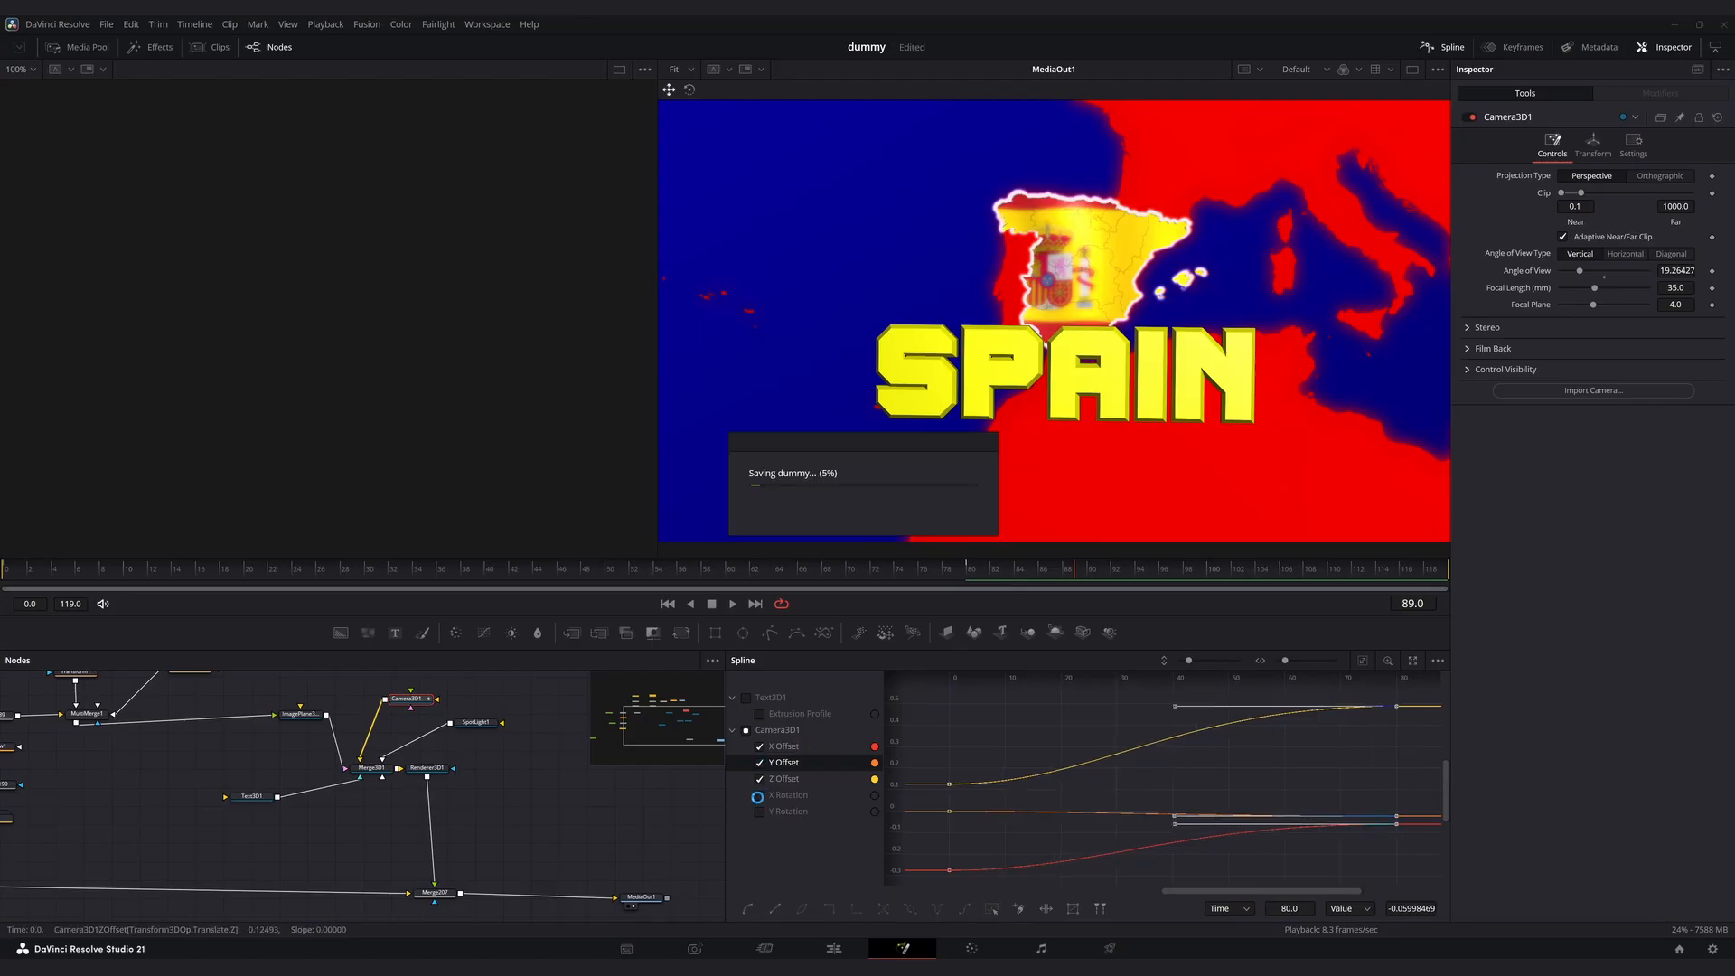
# Display only Camera3D1's Y Rotation curve in the Spline editor, fit it to view, and reshape its easing handle.
pyautogui.click(759, 778)
pyautogui.click(759, 762)
pyautogui.click(759, 746)
pyautogui.click(760, 812)
pyautogui.click(1362, 660)
pyautogui.moveTo(1247, 761); pyautogui.dragTo(1106, 711)
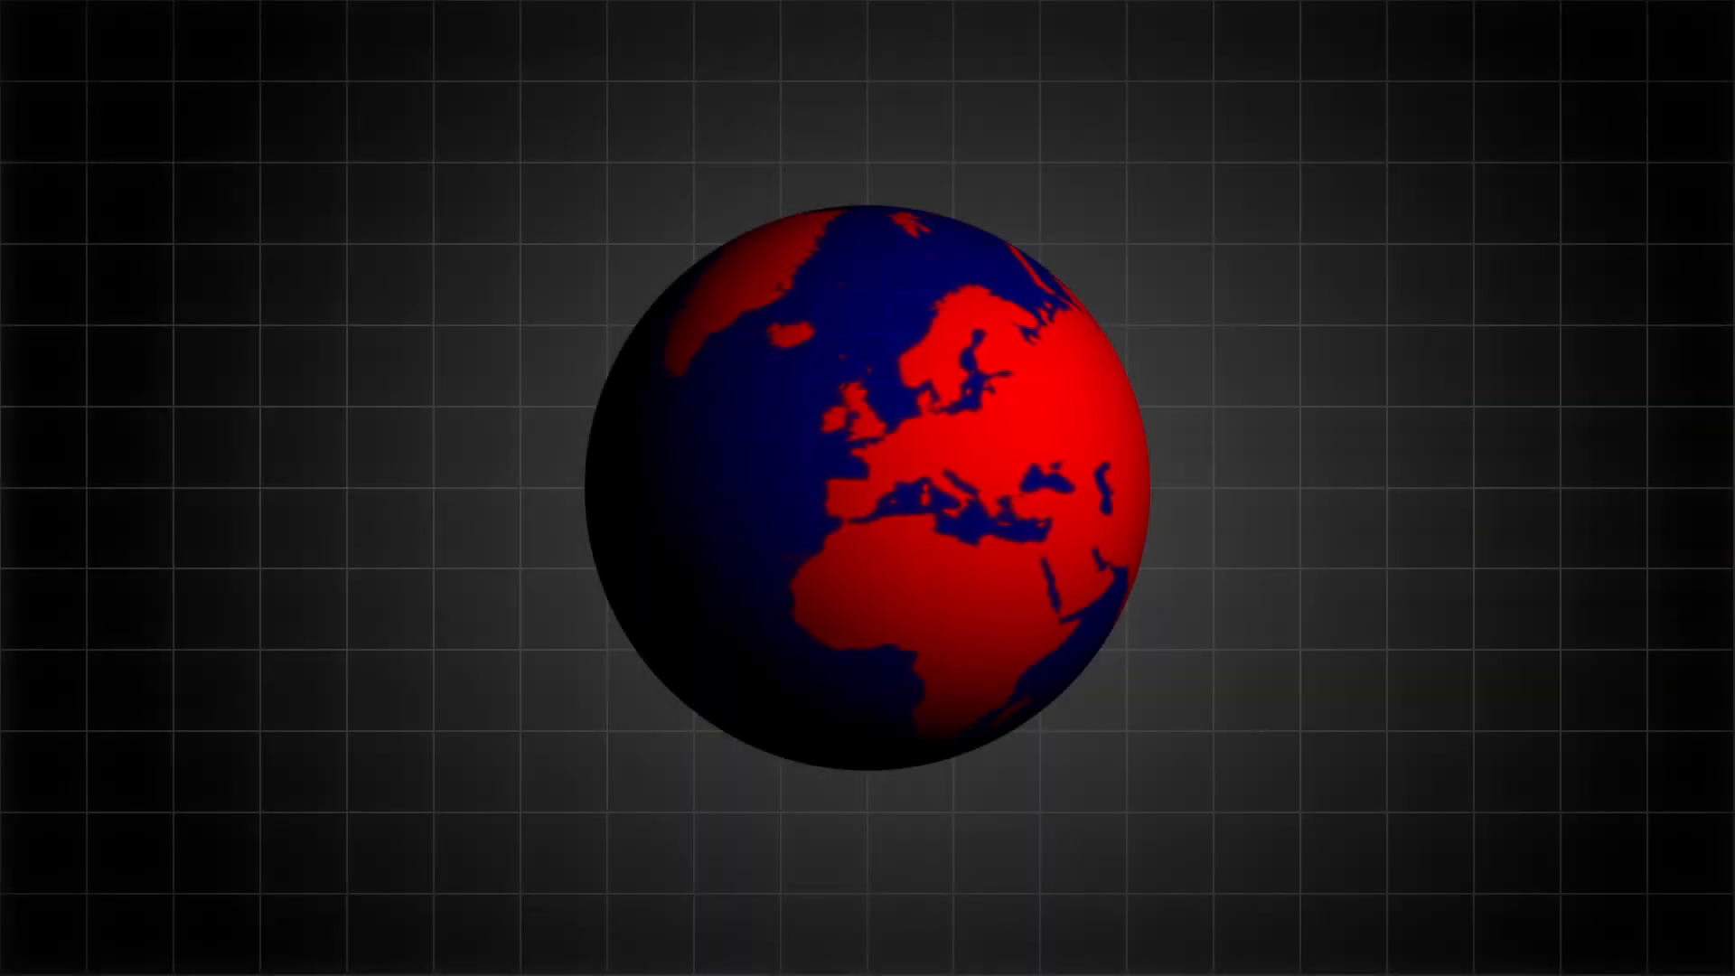